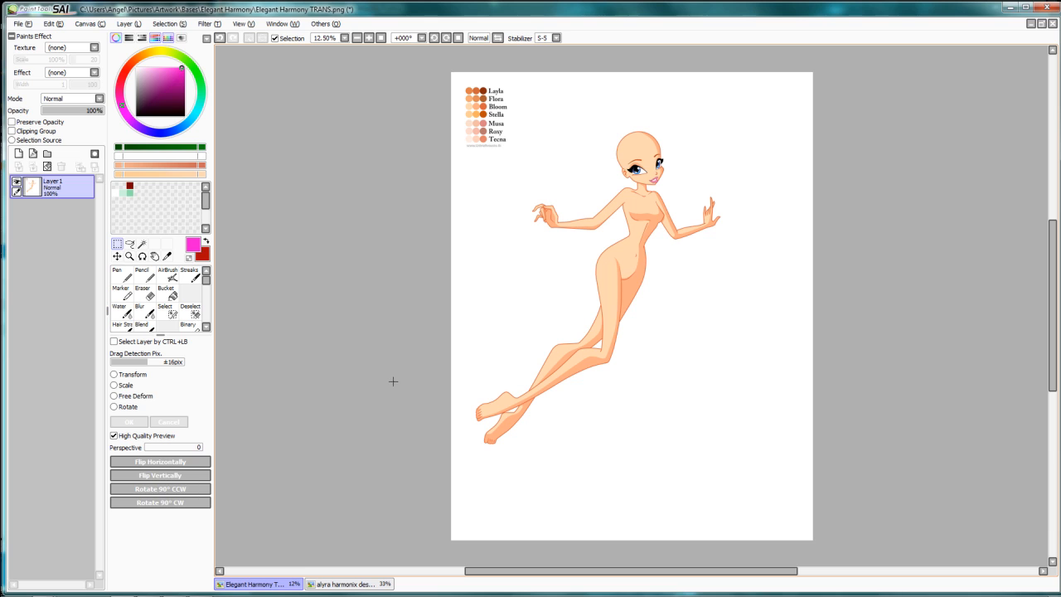
{"action": "left_click_drag", "start_coordinate": [617, 201], "coordinate": [589, 223]}
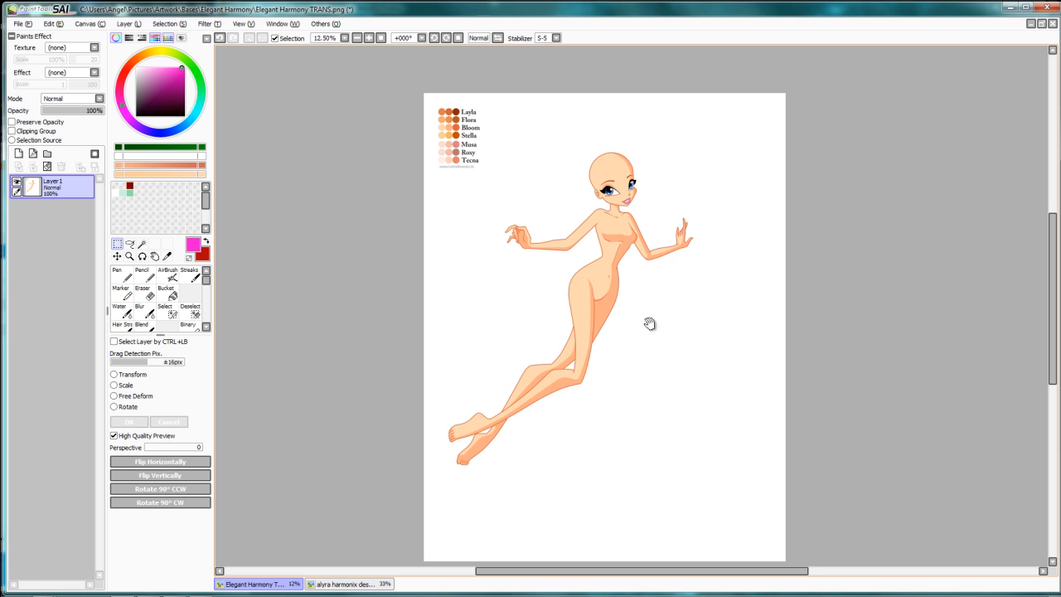
{"action": "left_click_drag", "start_coordinate": [638, 307], "coordinate": [645, 377]}
{"action": "left_click", "coordinate": [640, 276], "text": "ctrl"}
{"action": "left_click", "coordinate": [640, 276], "text": "ctrl"}
{"action": "left_click", "coordinate": [640, 276], "text": "ctrl"}
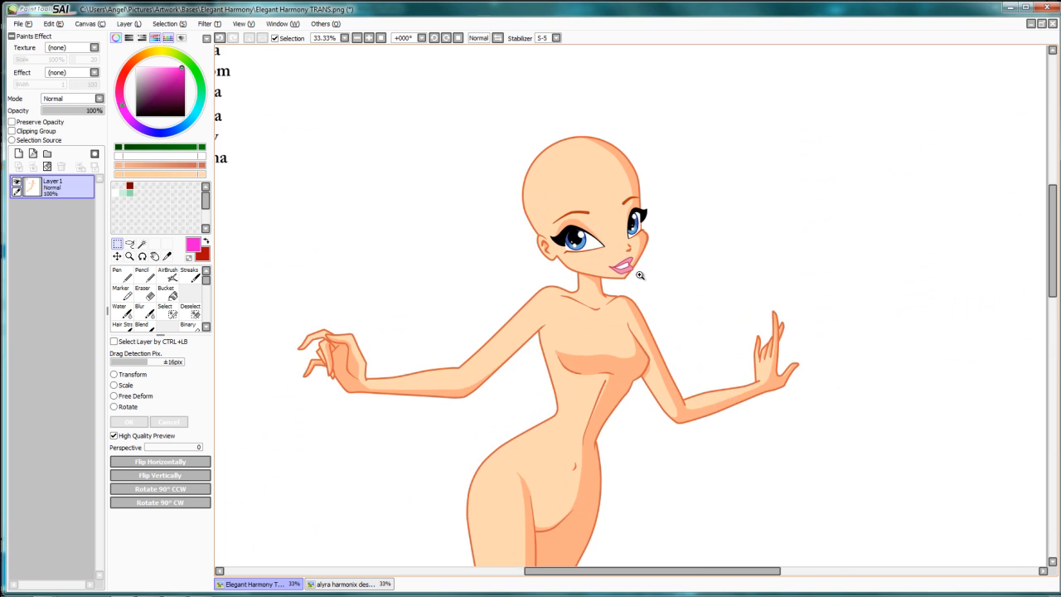
{"action": "left_click", "coordinate": [640, 275], "text": "ctrl"}
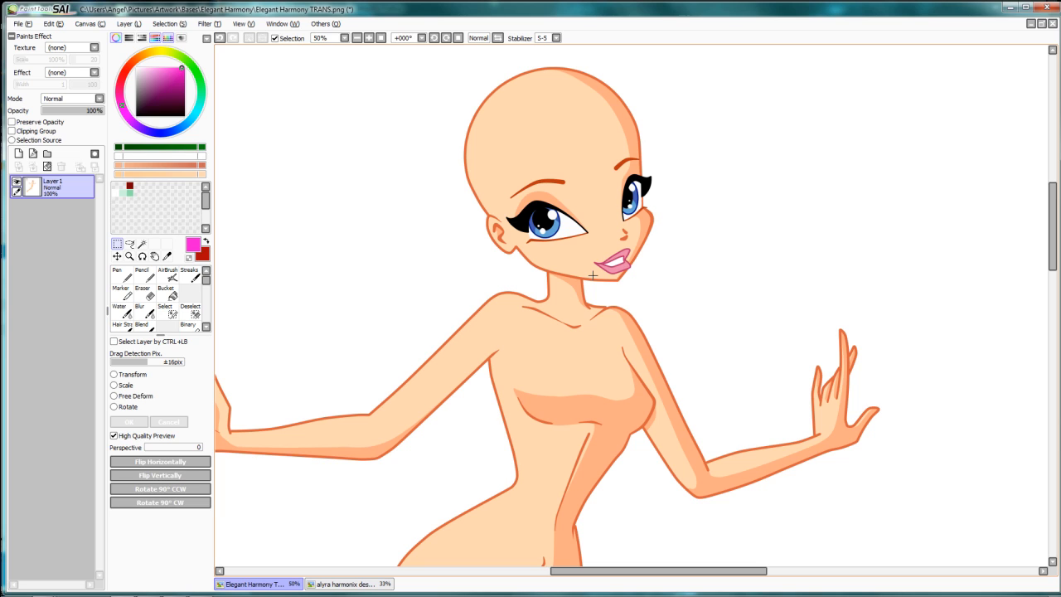
Browse for a file to open in the Alyra folder, found under Artwork, PSD and SAI, Alyrix.
{"action": "left_click", "coordinate": [17, 23]}
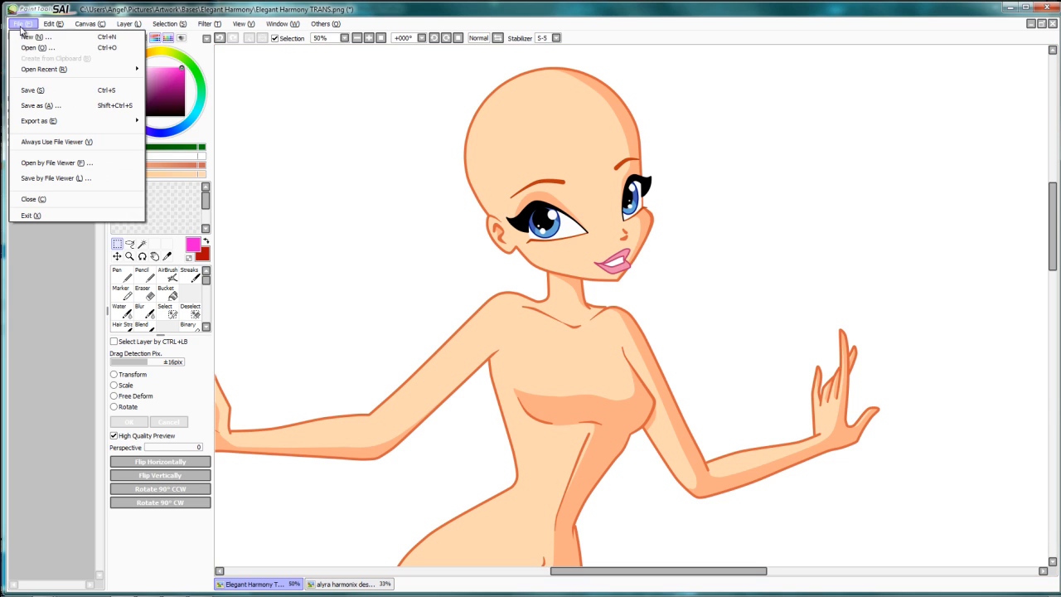
{"action": "left_click", "coordinate": [33, 52]}
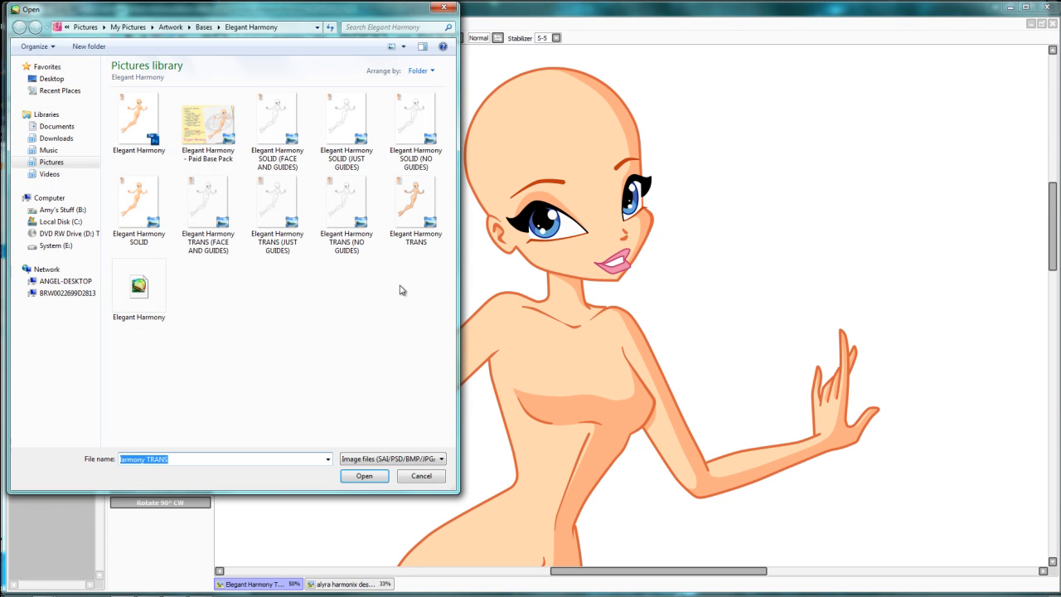
{"action": "left_click", "coordinate": [171, 27]}
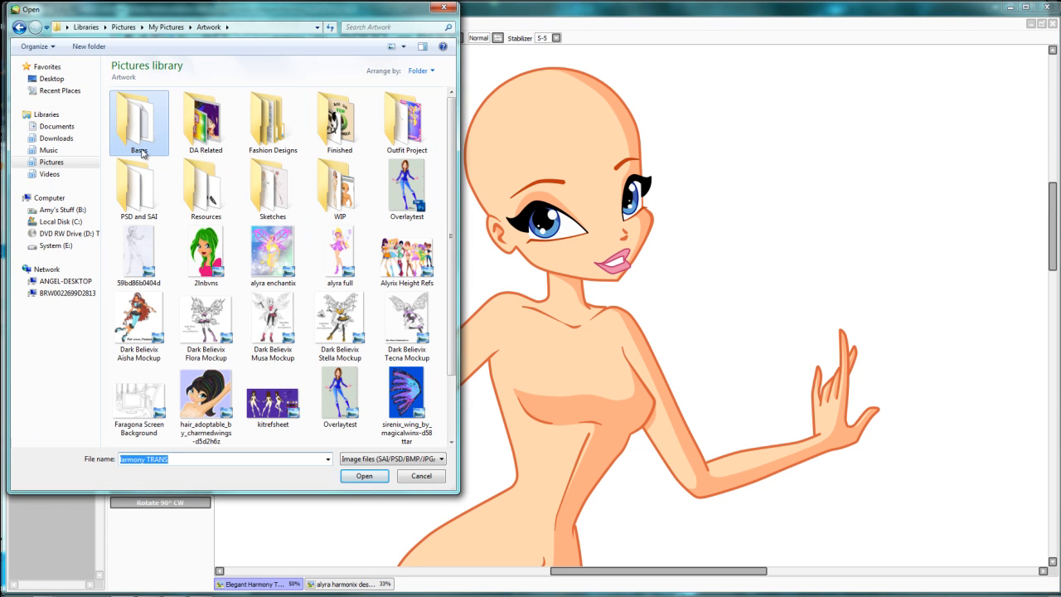
{"action": "left_click", "coordinate": [165, 26]}
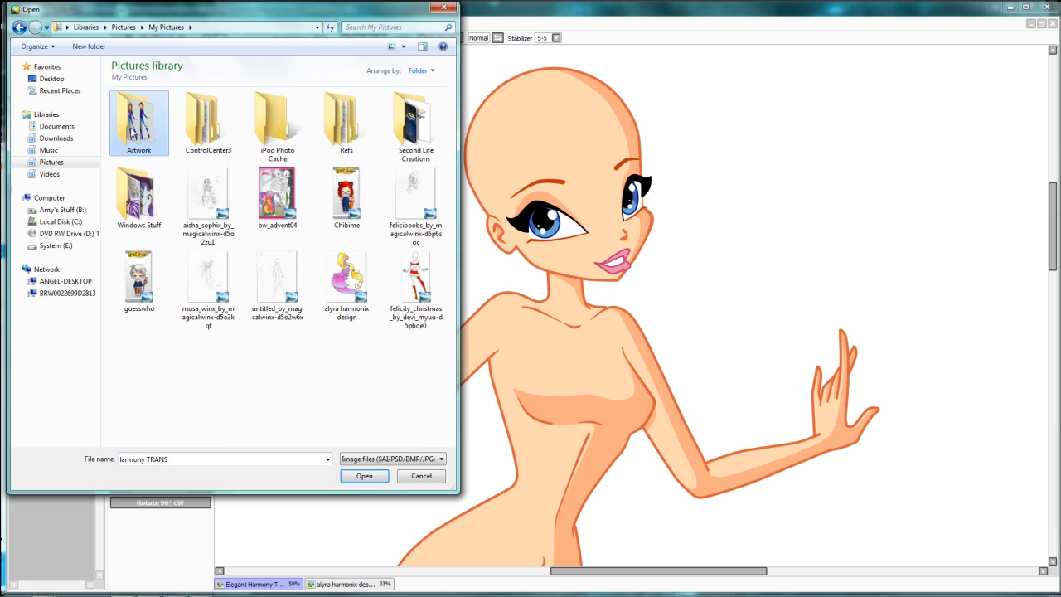
{"action": "double_click", "coordinate": [135, 132]}
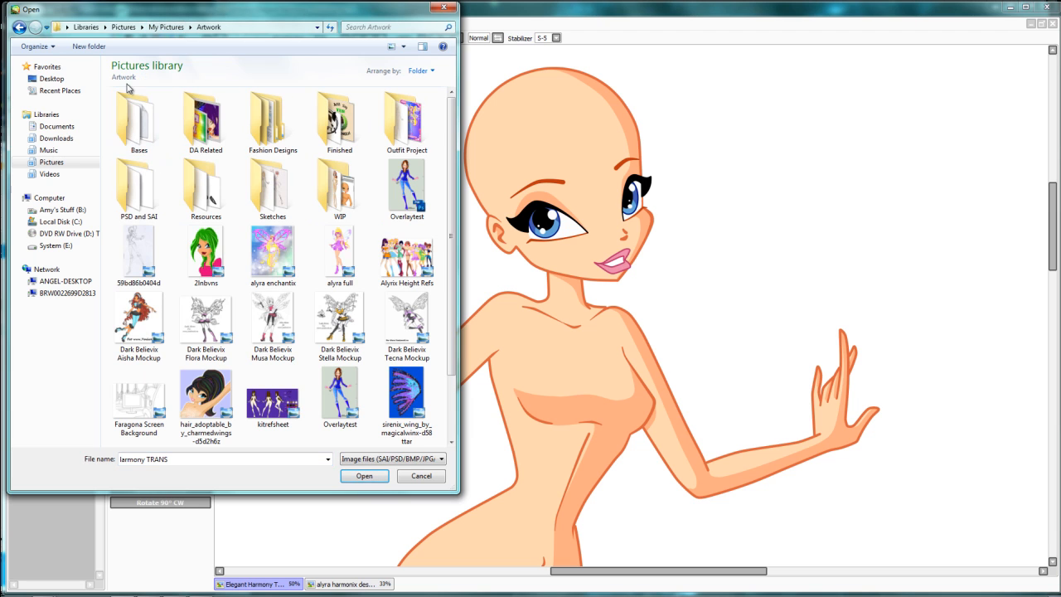
{"action": "left_click", "coordinate": [140, 189]}
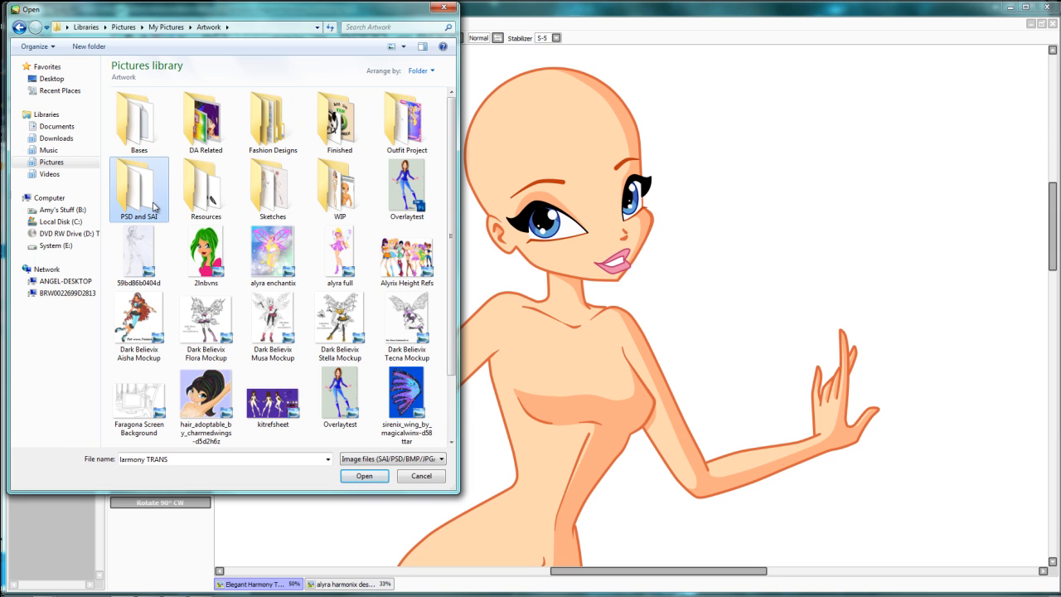
{"action": "double_click", "coordinate": [155, 206]}
{"action": "double_click", "coordinate": [124, 128]}
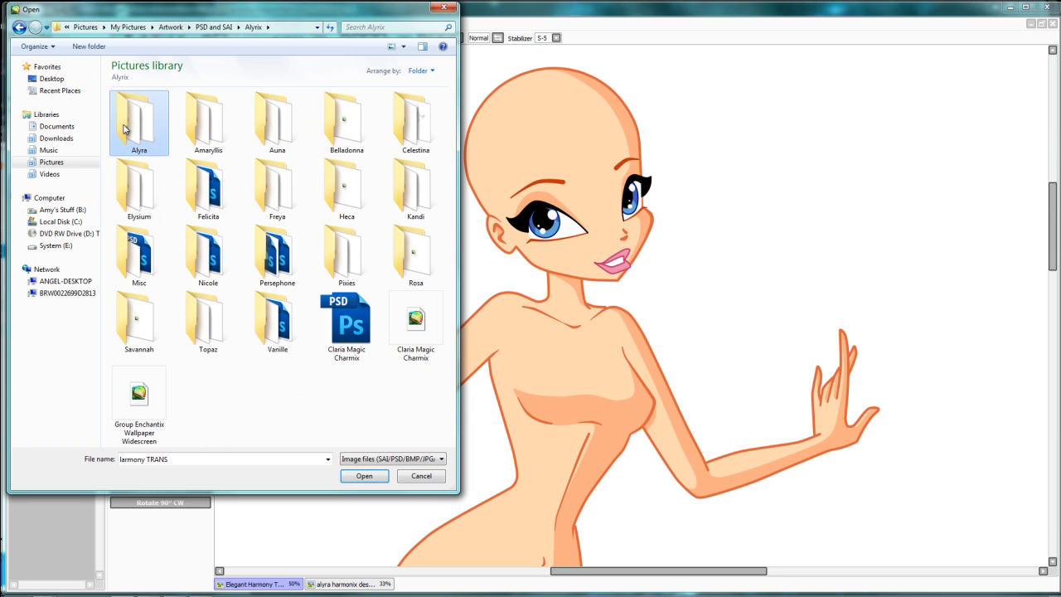
{"action": "double_click", "coordinate": [126, 124]}
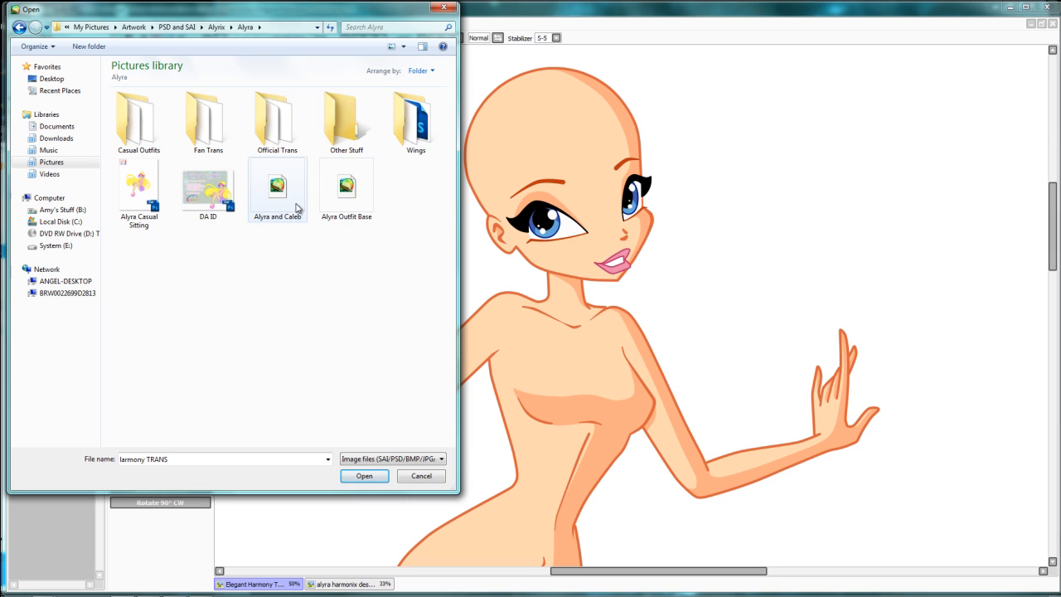
Open Alyra S4 Makeover from the Casual Outfits folder and examine the character's face and hair up close.
{"action": "double_click", "coordinate": [143, 126]}
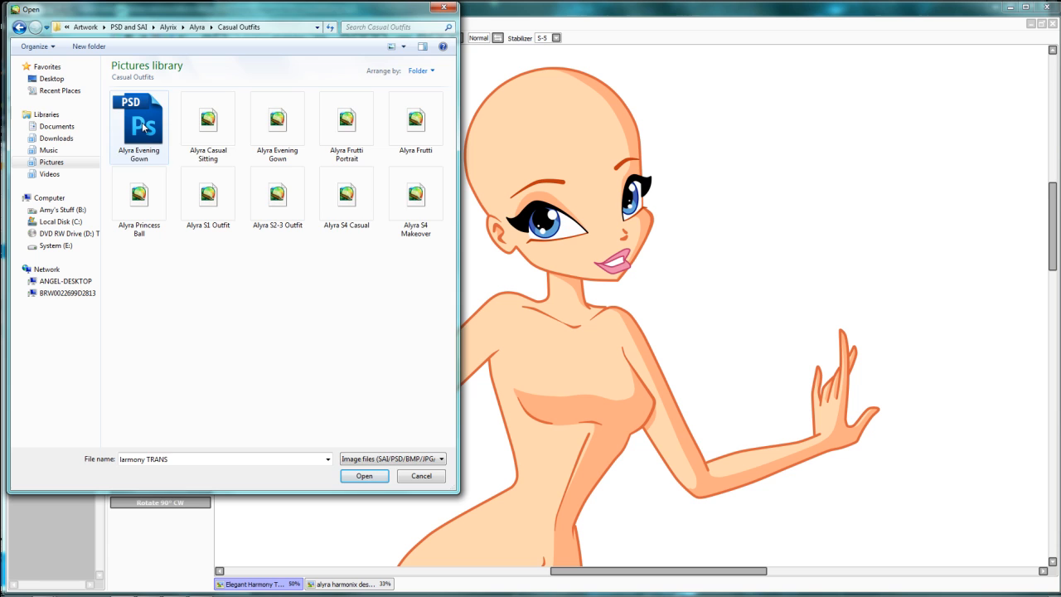
{"action": "double_click", "coordinate": [415, 199]}
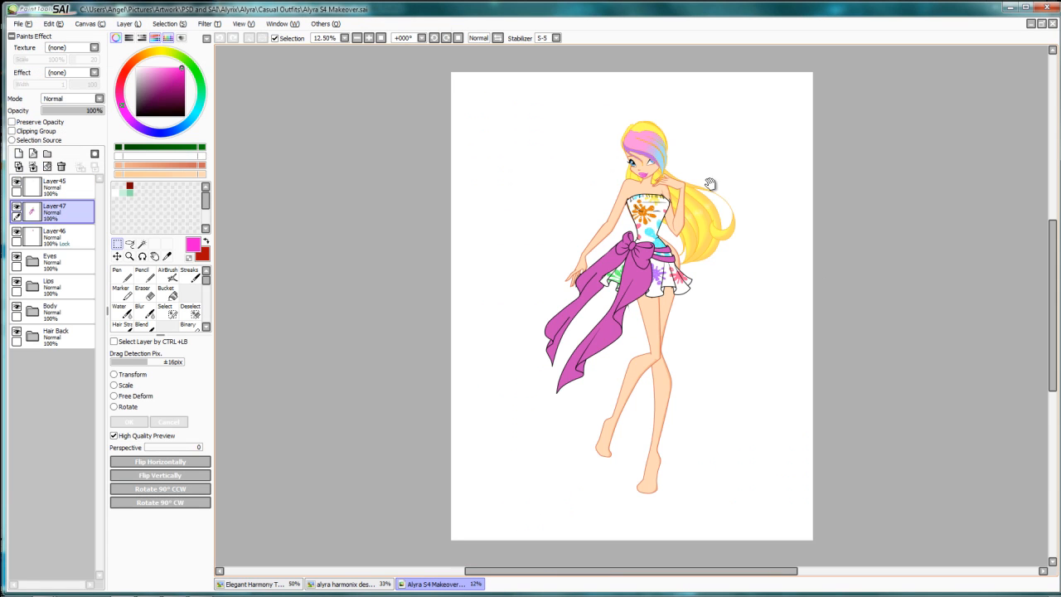
{"action": "scroll", "coordinate": [630, 206], "scroll_direction": "up", "scroll_amount": 5}
{"action": "left_click_drag", "start_coordinate": [628, 207], "coordinate": [630, 253]}
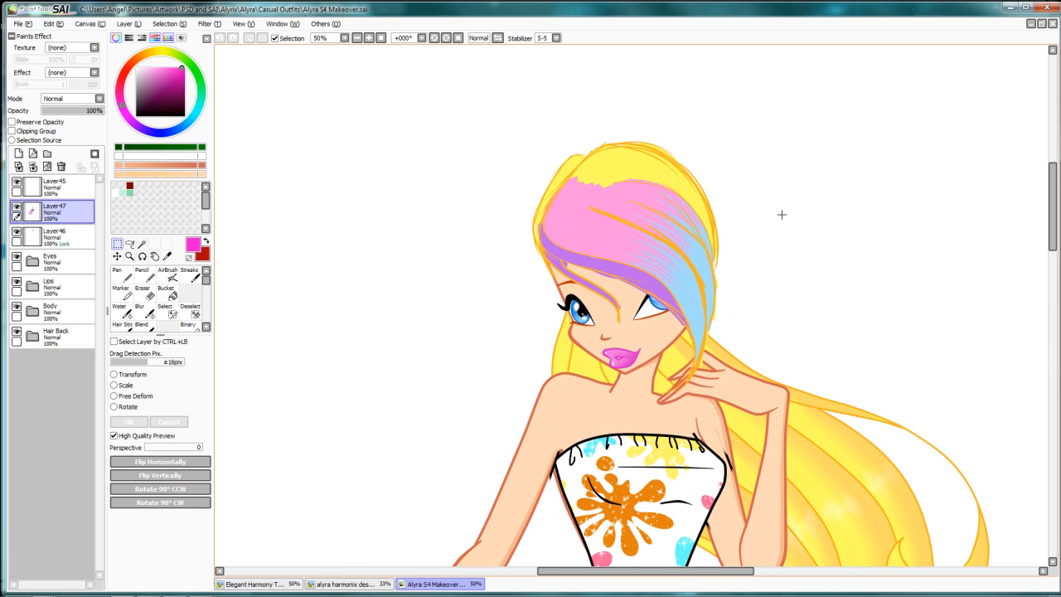
{"action": "scroll", "coordinate": [704, 266], "scroll_direction": "up", "scroll_amount": 3}
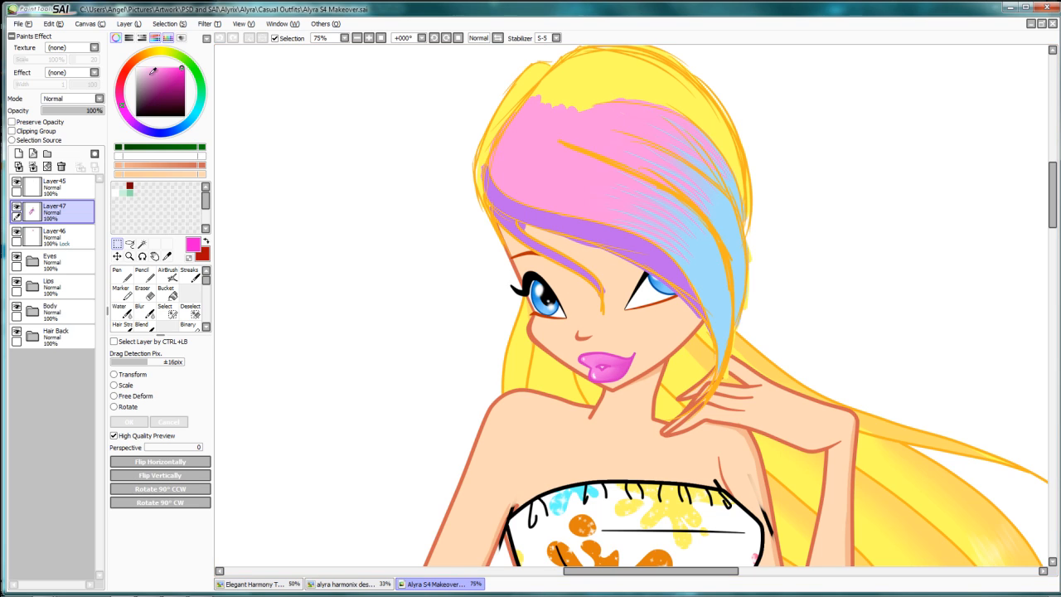
Open Alyra Frutti from the Casual Outfits folder and examine the character's face and eyes up close.
{"action": "left_click", "coordinate": [20, 24]}
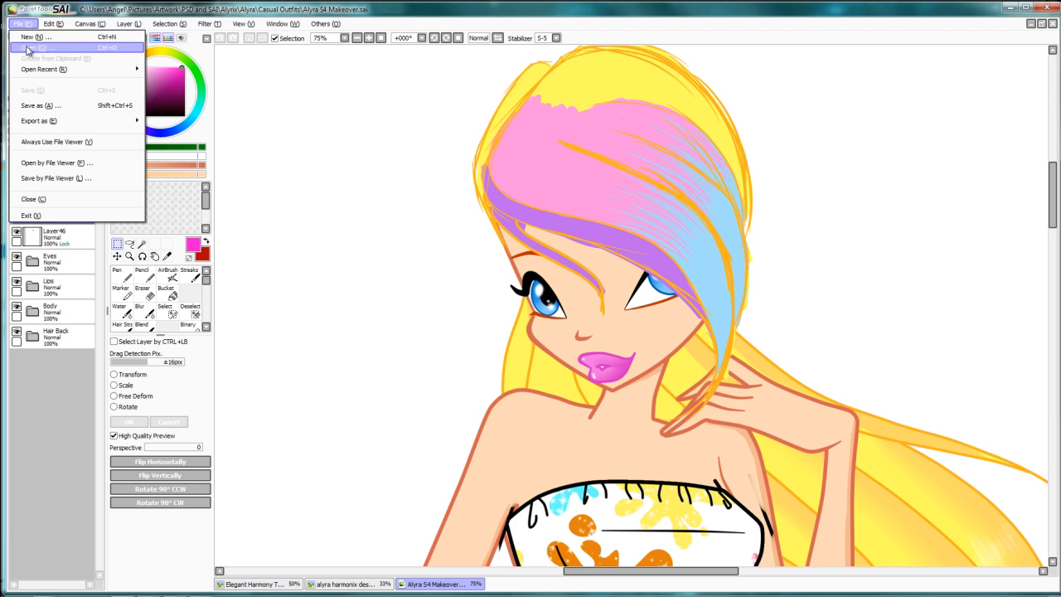
{"action": "left_click", "coordinate": [28, 49]}
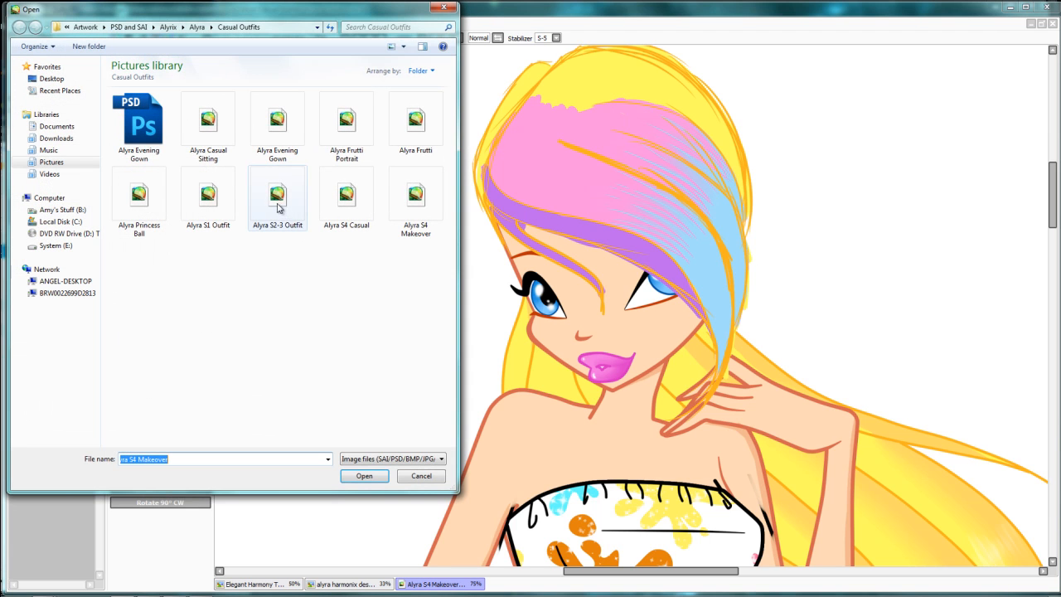
{"action": "double_click", "coordinate": [415, 129]}
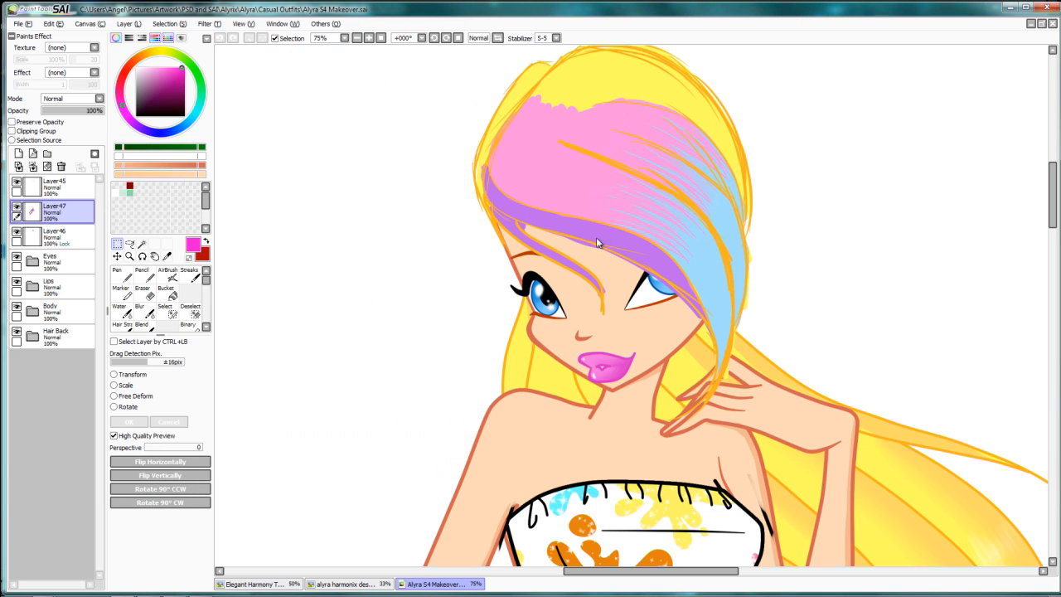
{"action": "scroll", "coordinate": [614, 203], "scroll_direction": "up", "scroll_amount": 1}
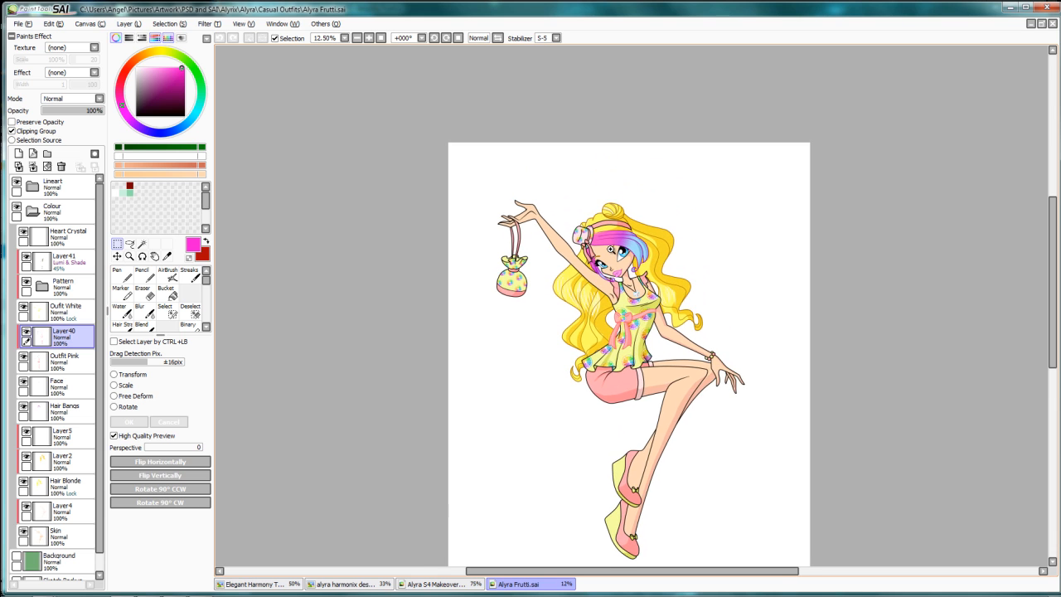
{"action": "scroll", "coordinate": [613, 249], "scroll_direction": "up", "scroll_amount": 1}
{"action": "scroll", "coordinate": [610, 249], "scroll_direction": "up", "scroll_amount": 2}
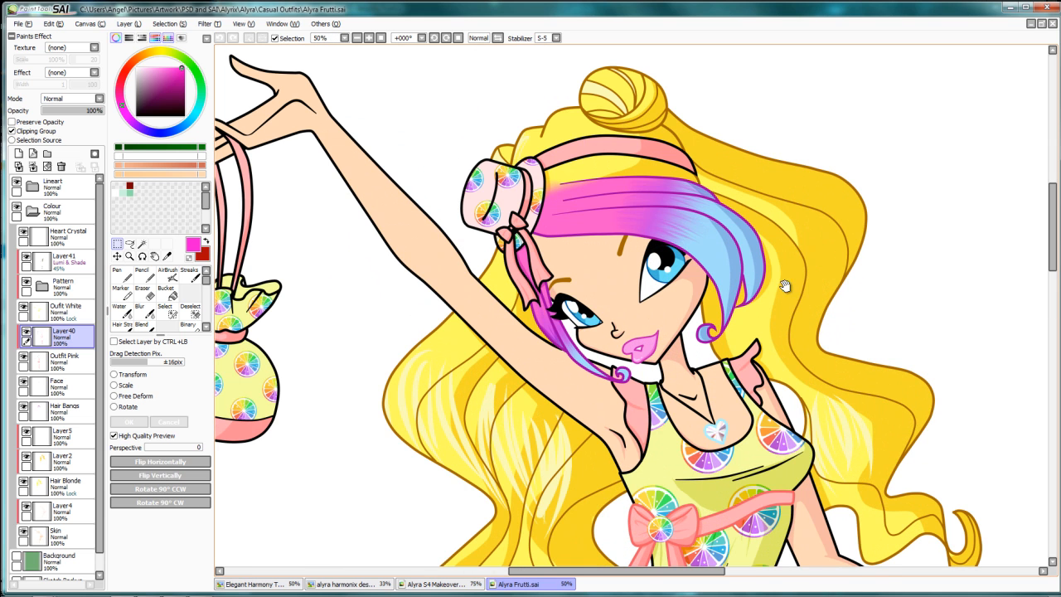
{"action": "scroll", "coordinate": [620, 310], "scroll_direction": "down", "scroll_amount": 1}
{"action": "scroll", "coordinate": [655, 295], "scroll_direction": "up", "scroll_amount": 2}
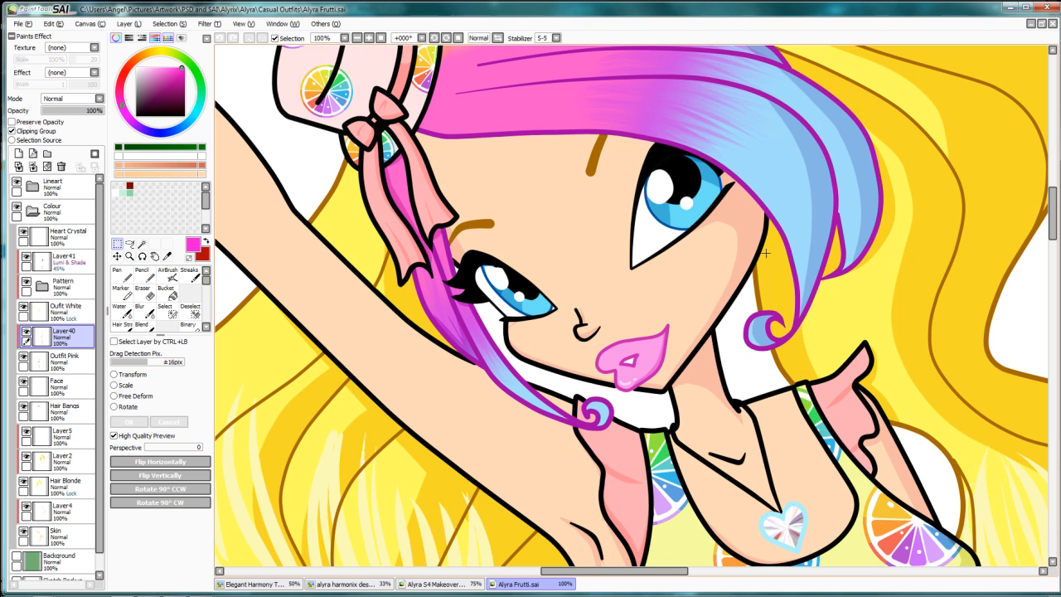
Return to the Elegant Harmony TRANS document and add a new layer above the base figure.
{"action": "left_click", "coordinate": [245, 584]}
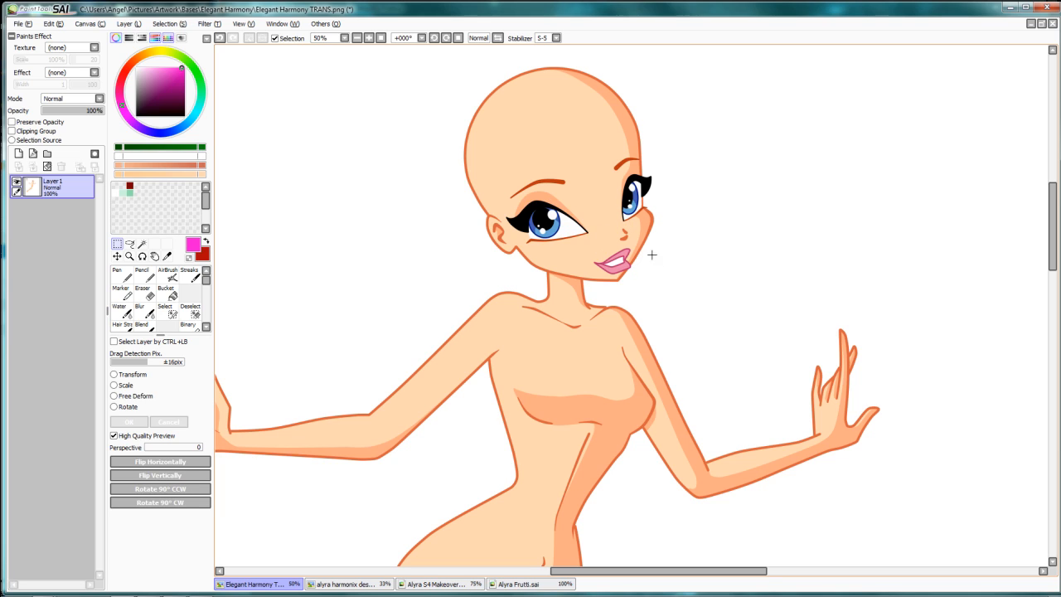
{"action": "left_click_drag", "start_coordinate": [603, 268], "coordinate": [619, 300]}
{"action": "left_click", "coordinate": [604, 263], "text": "ctrl"}
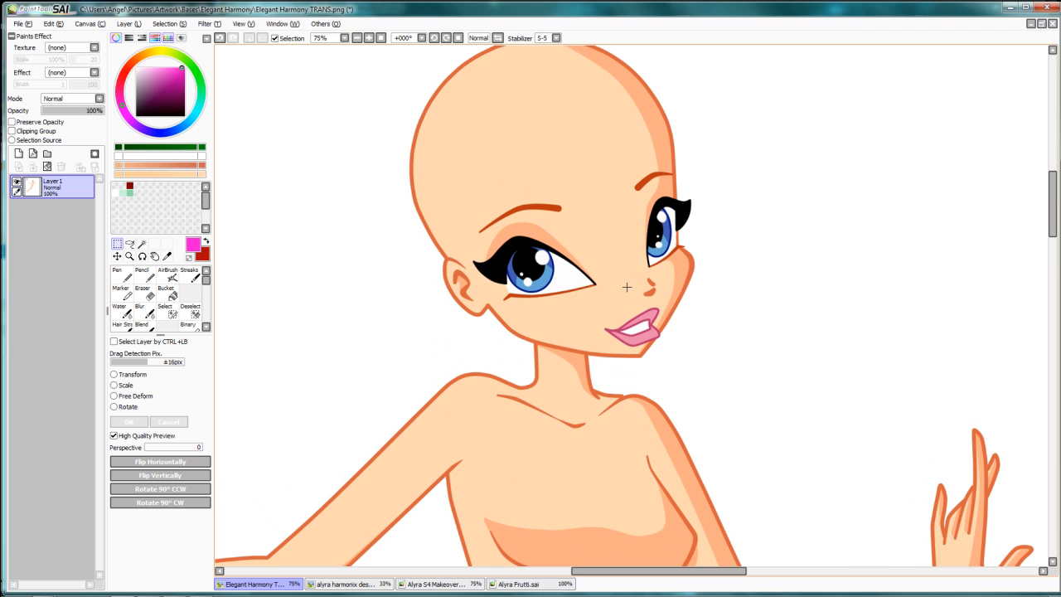
{"action": "left_click", "coordinate": [18, 153]}
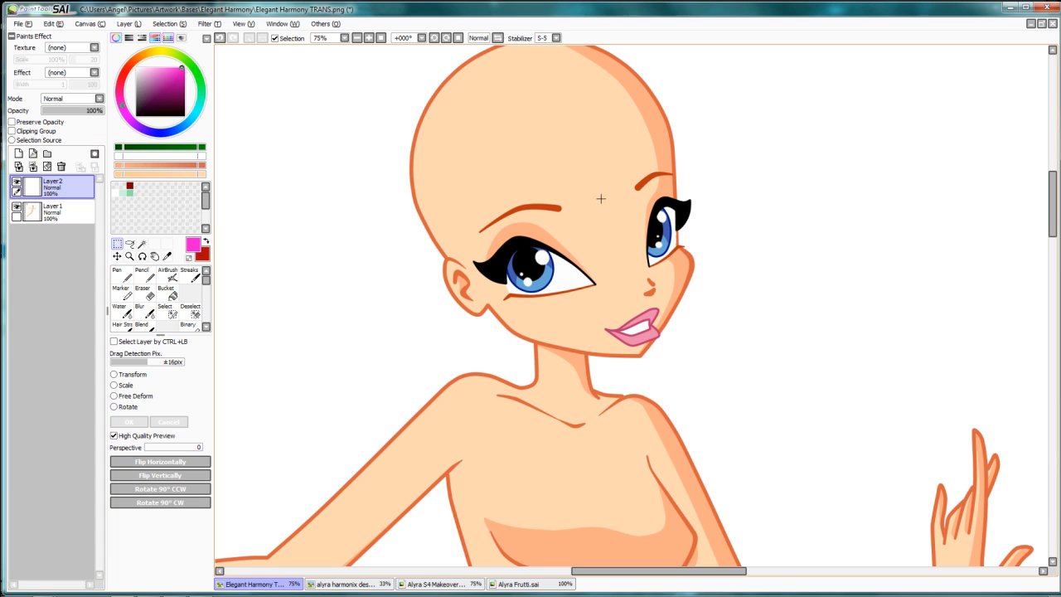
Activate the Pen tool for drawing on the new layer over the figure's face.
{"action": "left_click_drag", "start_coordinate": [624, 218], "coordinate": [606, 118]}
{"action": "left_click_drag", "start_coordinate": [512, 112], "coordinate": [472, 330]}
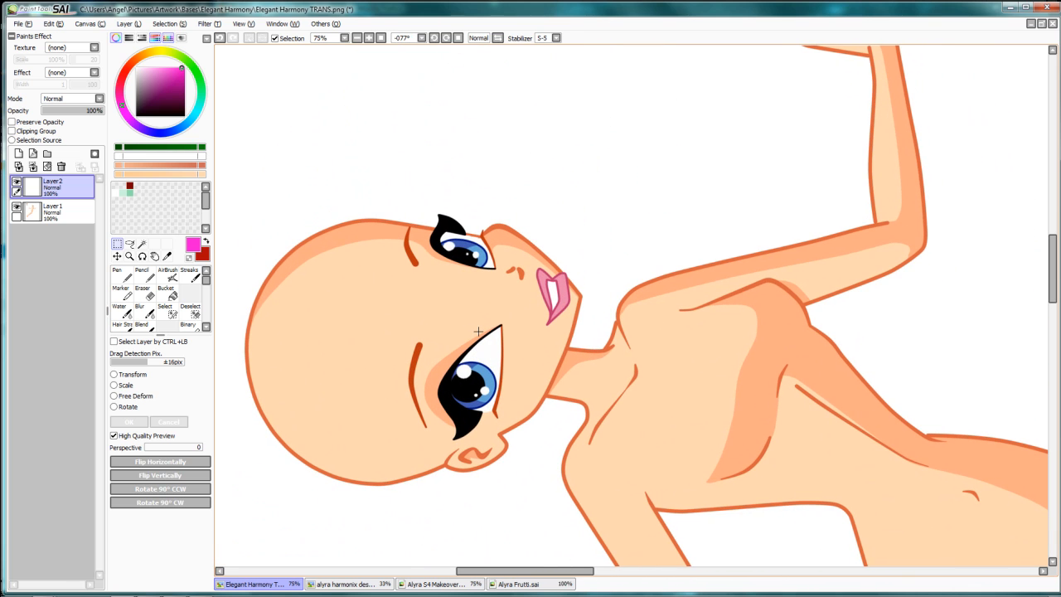
{"action": "left_click", "coordinate": [119, 280]}
{"action": "left_click", "coordinate": [124, 280]}
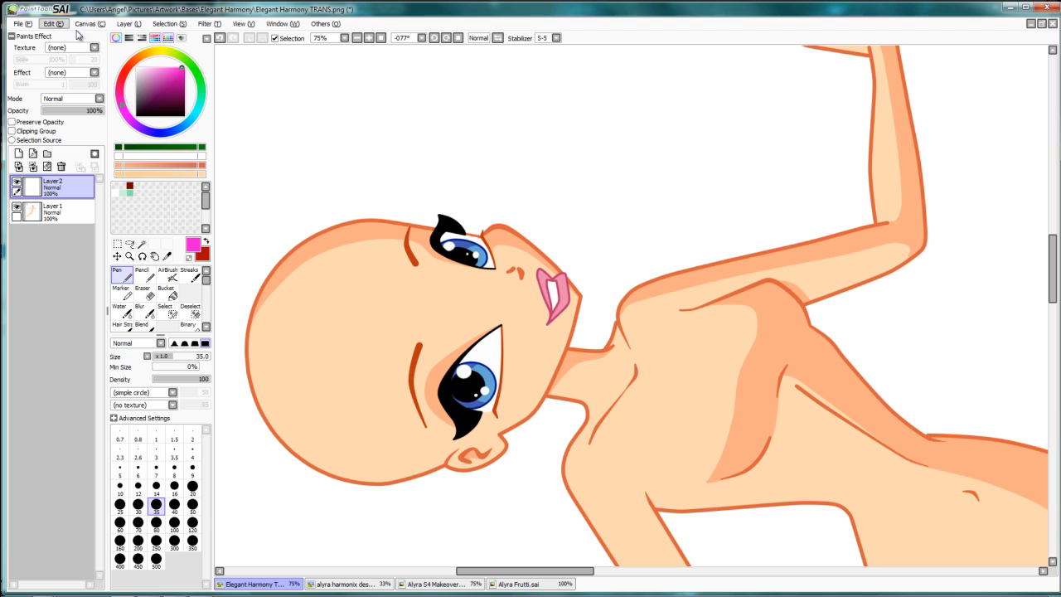
Fade the base figure's layer to 24% opacity and make the empty layer above it active again.
{"action": "mouse_move", "coordinate": [458, 244]}
{"action": "left_mouse_down"}
{"action": "mouse_move", "coordinate": [517, 148]}
{"action": "mouse_move", "coordinate": [518, 163]}
{"action": "left_mouse_up"}
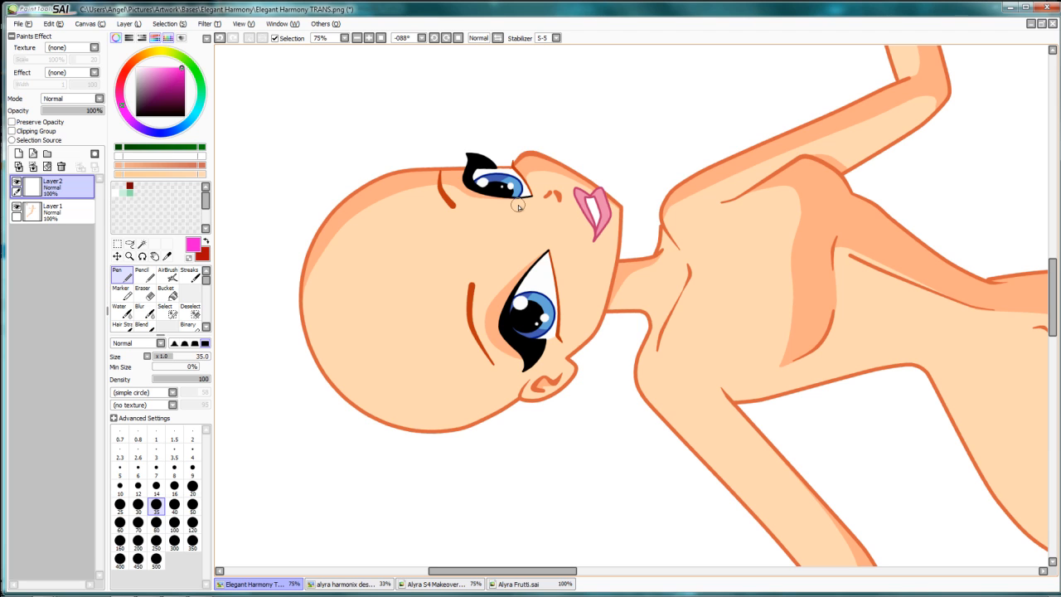
{"action": "scroll", "coordinate": [530, 181], "scroll_direction": "up", "scroll_amount": 2}
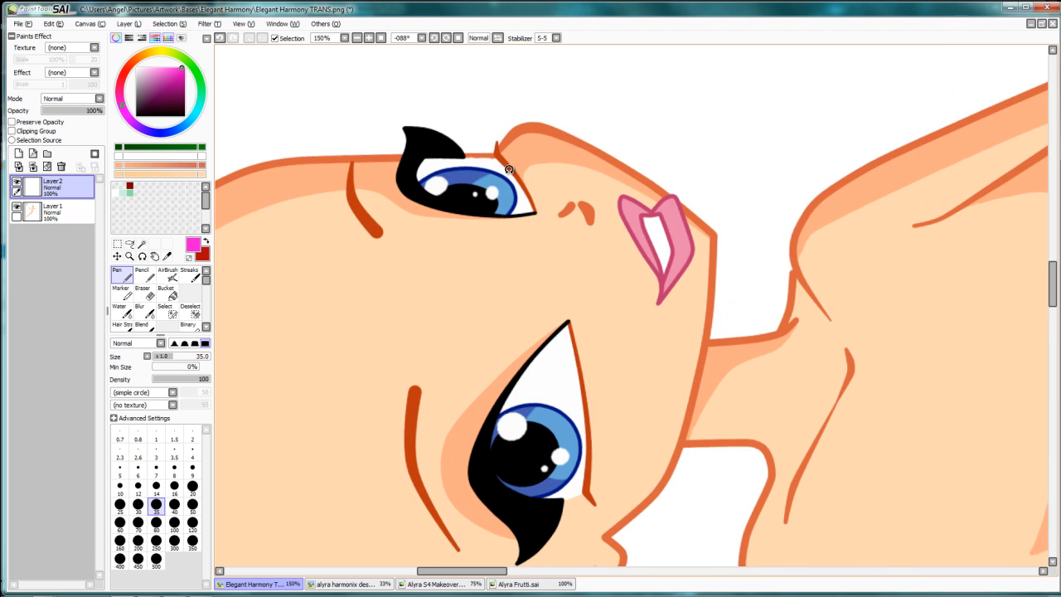
{"action": "left_click_drag", "start_coordinate": [509, 169], "coordinate": [566, 150]}
{"action": "left_click", "coordinate": [66, 217]}
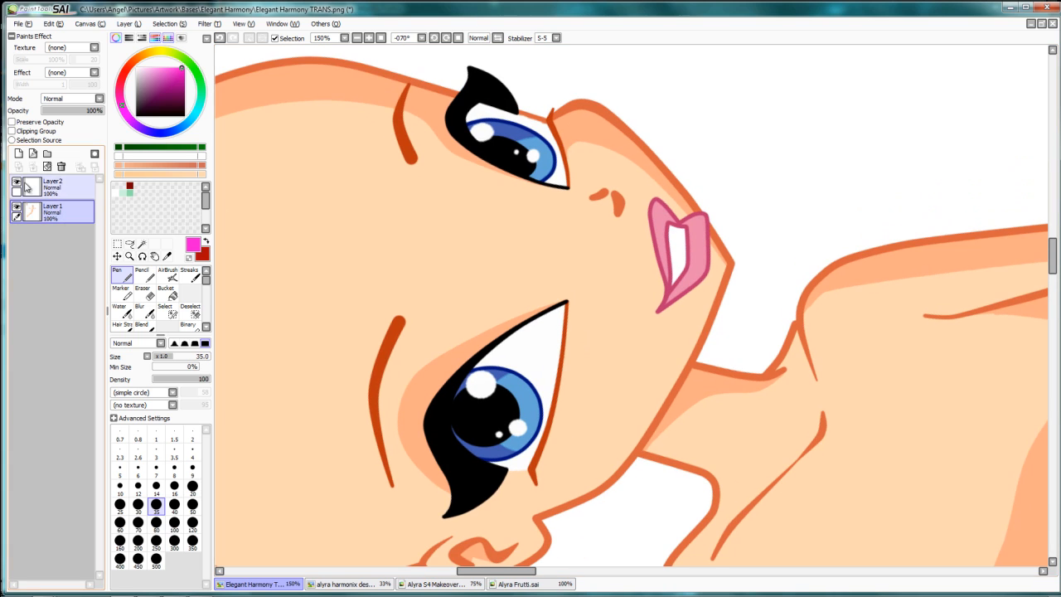
{"action": "left_click", "coordinate": [53, 111]}
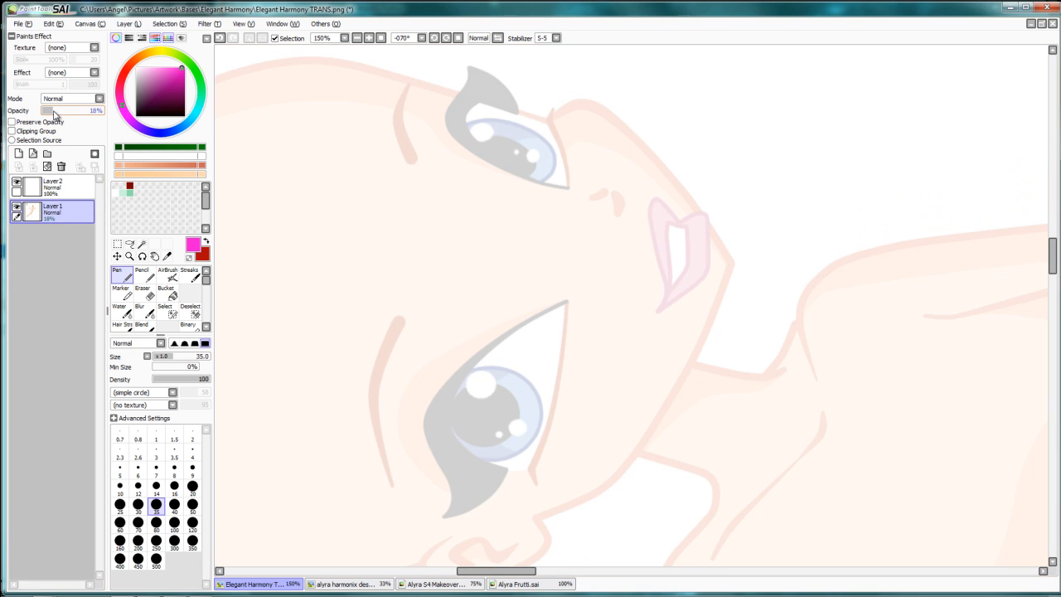
{"action": "mouse_move", "coordinate": [54, 114]}
{"action": "left_mouse_down"}
{"action": "mouse_move", "coordinate": [71, 114]}
{"action": "mouse_move", "coordinate": [58, 119]}
{"action": "left_mouse_up"}
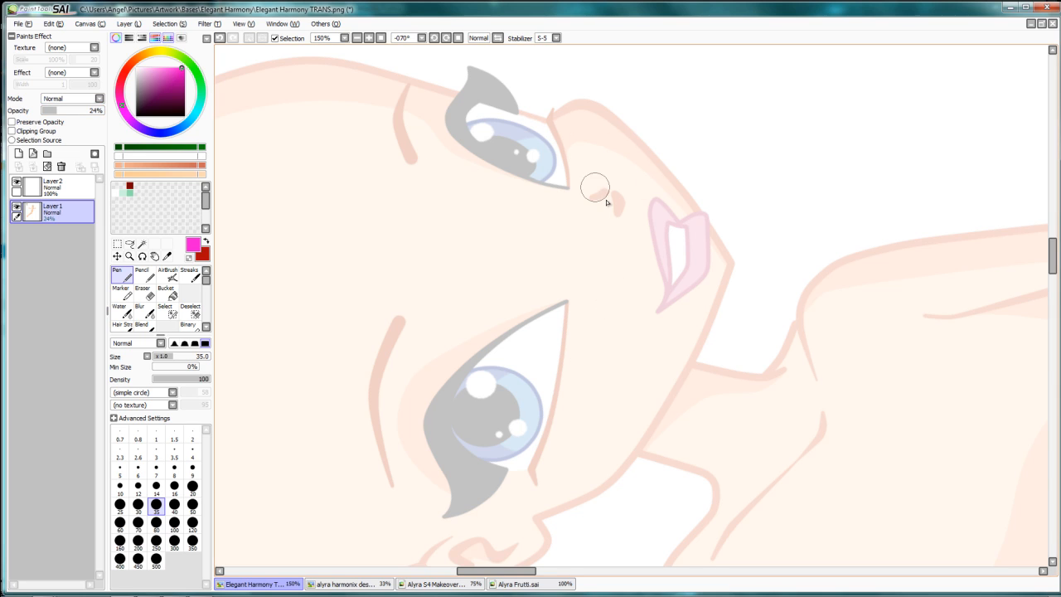
{"action": "left_click", "coordinate": [81, 194]}
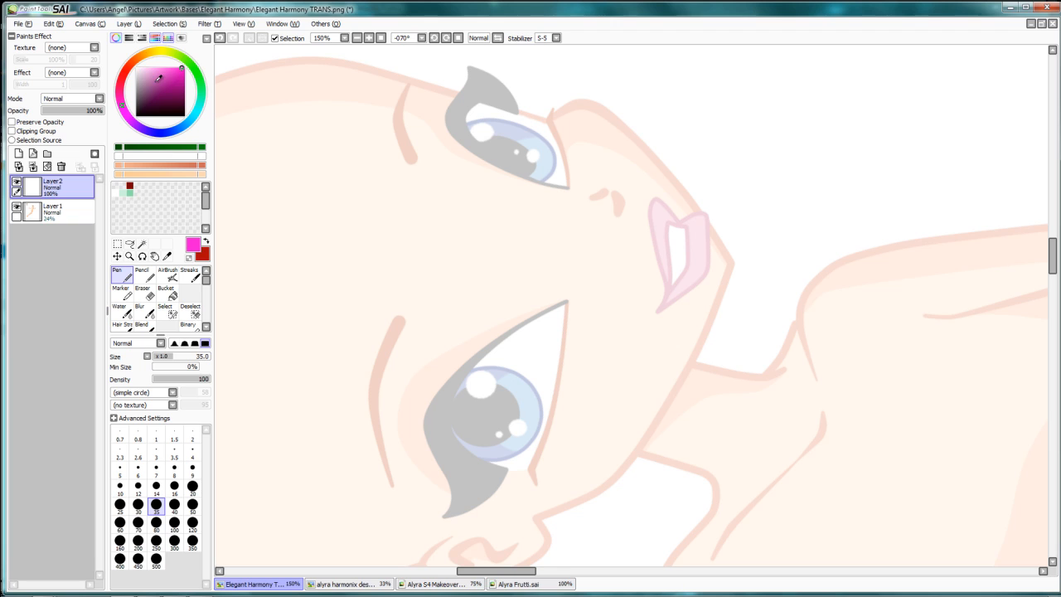
Choose a muted pink drawing colour and reduce the pen size to 9 for tracing the face.
{"action": "mouse_move", "coordinate": [158, 78]}
{"action": "left_mouse_down"}
{"action": "mouse_move", "coordinate": [174, 72]}
{"action": "mouse_move", "coordinate": [163, 77]}
{"action": "left_mouse_up"}
{"action": "mouse_move", "coordinate": [486, 187]}
{"action": "left_mouse_down"}
{"action": "mouse_move", "coordinate": [602, 197]}
{"action": "mouse_move", "coordinate": [582, 194]}
{"action": "mouse_move", "coordinate": [556, 160]}
{"action": "left_mouse_up"}
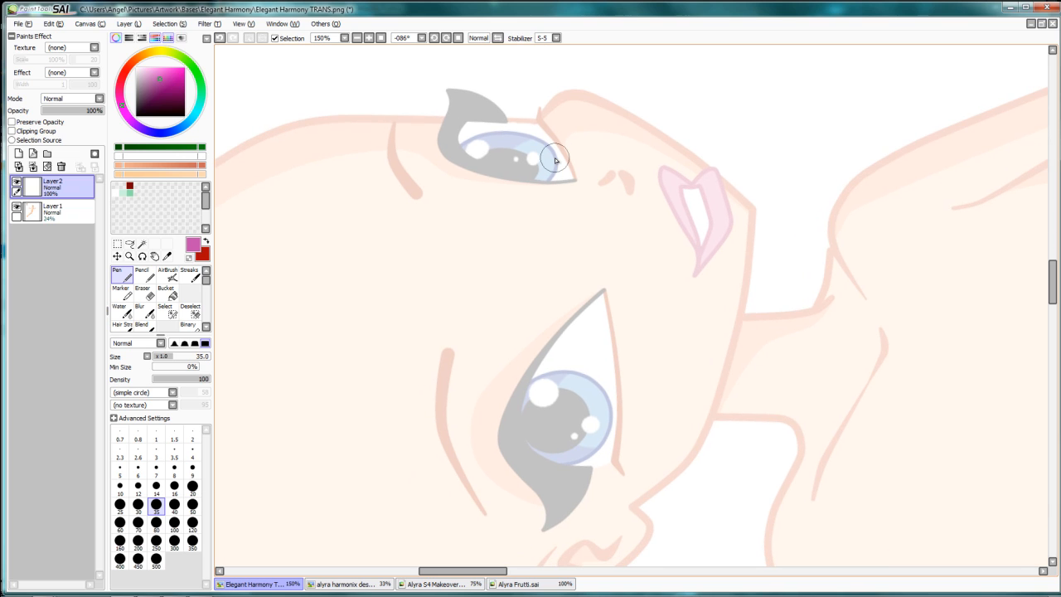
{"action": "key", "text": "bracketleft"}
{"action": "key", "text": "bracketleft"}
{"action": "key", "text": "bracketleft"}
{"action": "key", "text": "bracketleft"}
{"action": "key", "text": "bracketleft"}
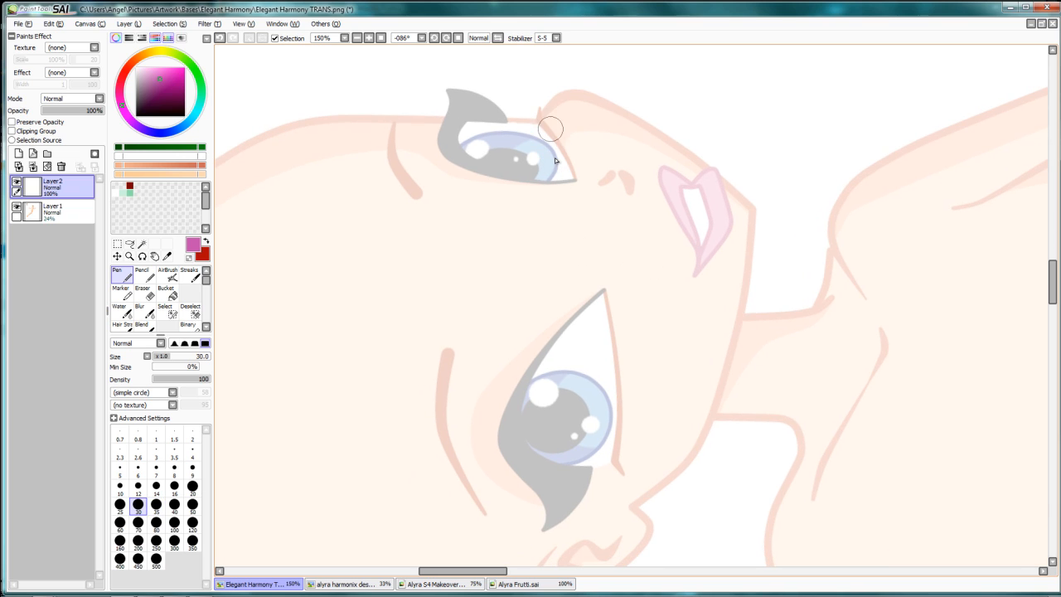
{"action": "key", "text": "bracketleft"}
{"action": "key", "text": "bracketleft"}
{"action": "key", "text": "bracketleft"}
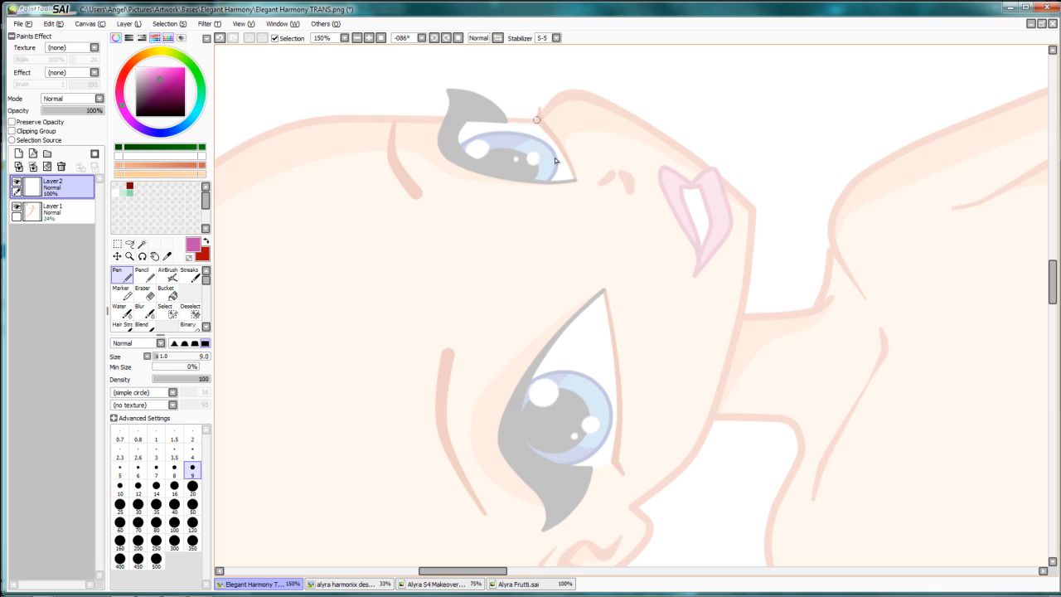
Trace the lower lid lines of both eyes in pink with the size 9 pen, reinforcing the near eye's line.
{"action": "left_click_drag", "start_coordinate": [538, 119], "coordinate": [577, 184]}
{"action": "left_click_drag", "start_coordinate": [604, 289], "coordinate": [616, 407]}
{"action": "left_click_drag", "start_coordinate": [616, 353], "coordinate": [617, 431]}
{"action": "left_click_drag", "start_coordinate": [615, 383], "coordinate": [614, 456]}
{"action": "mouse_move", "coordinate": [613, 408]}
{"action": "left_mouse_down"}
{"action": "mouse_move", "coordinate": [606, 474]}
{"action": "mouse_move", "coordinate": [608, 463]}
{"action": "left_mouse_up"}
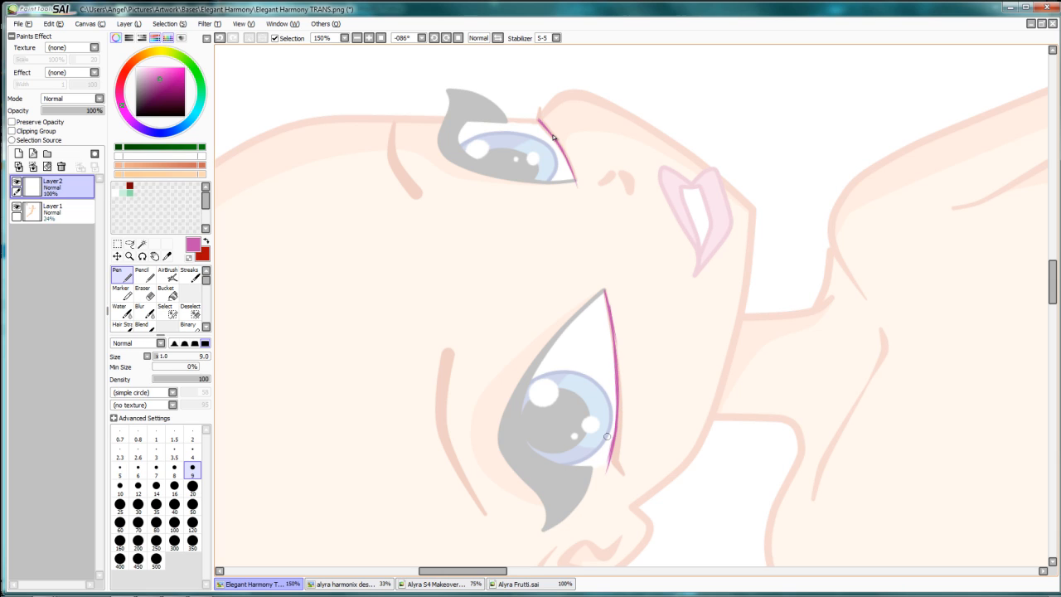
{"action": "left_click_drag", "start_coordinate": [604, 290], "coordinate": [614, 441]}
{"action": "left_click_drag", "start_coordinate": [616, 395], "coordinate": [607, 466]}
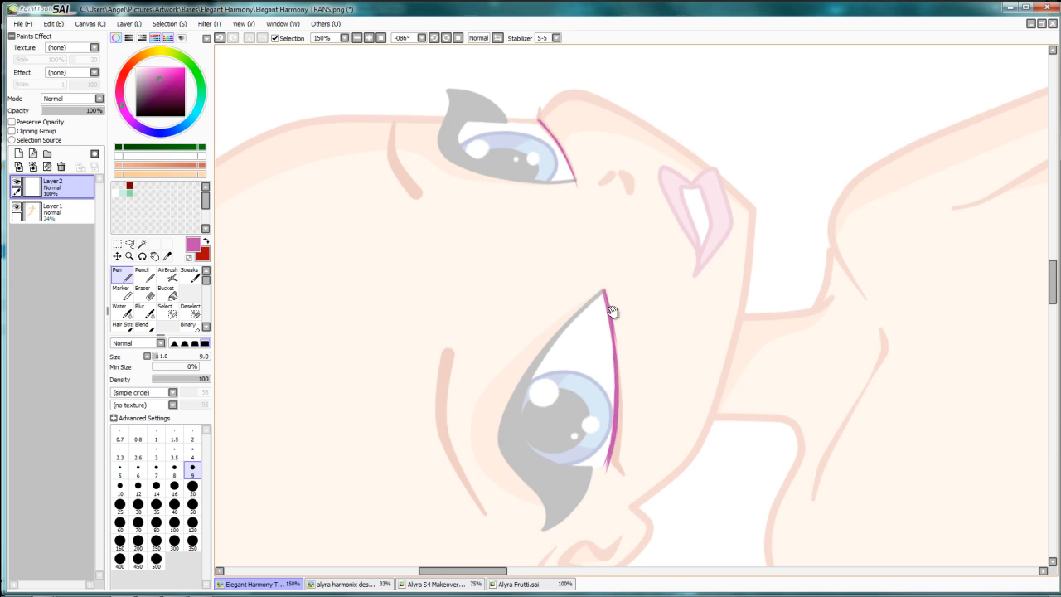
Increase the pen size to 14 and thicken the far eye's lower lid line.
{"action": "key", "text": "bracketright"}
{"action": "key", "text": "bracketright"}
{"action": "key", "text": "bracketright"}
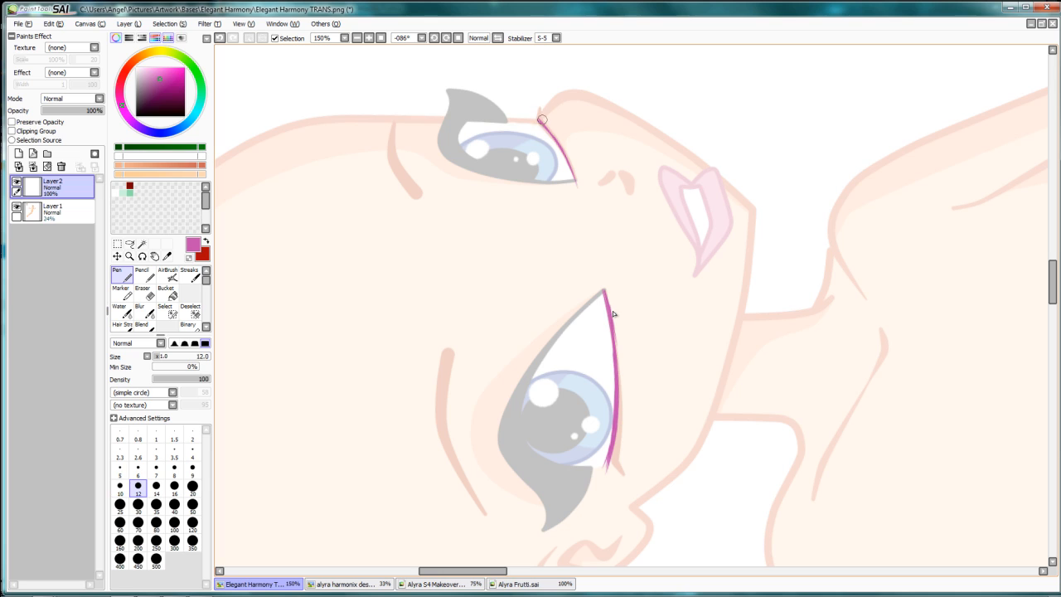
{"action": "left_click_drag", "start_coordinate": [538, 119], "coordinate": [578, 187]}
{"action": "key", "text": "Home"}
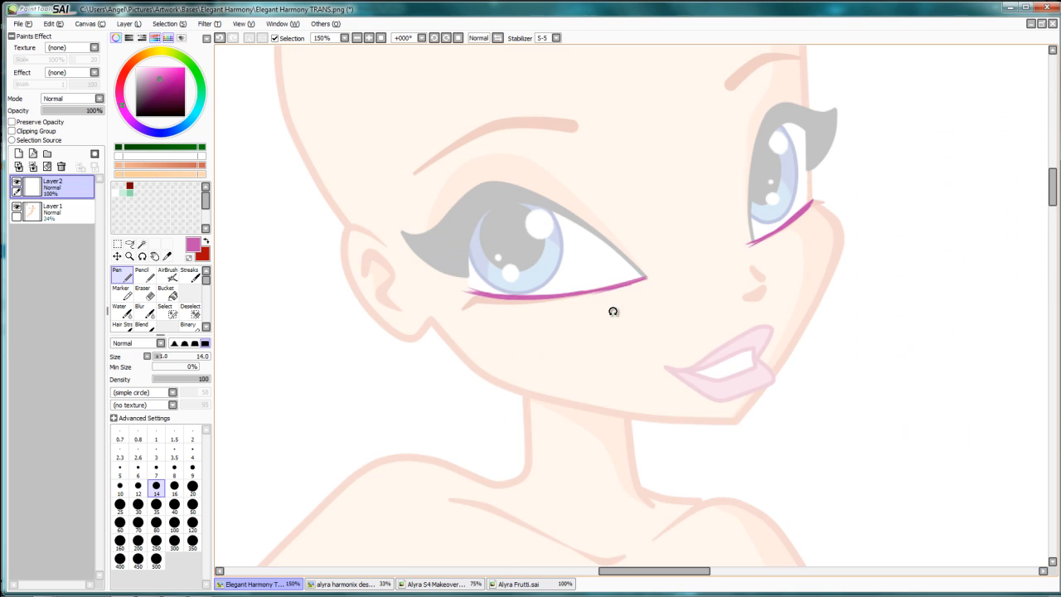
Outline the rest of the far eye's opening, following its upper lid curve and its straight outer side.
{"action": "left_click_drag", "start_coordinate": [727, 196], "coordinate": [656, 284]}
{"action": "left_click", "coordinate": [655, 284], "text": "ctrl"}
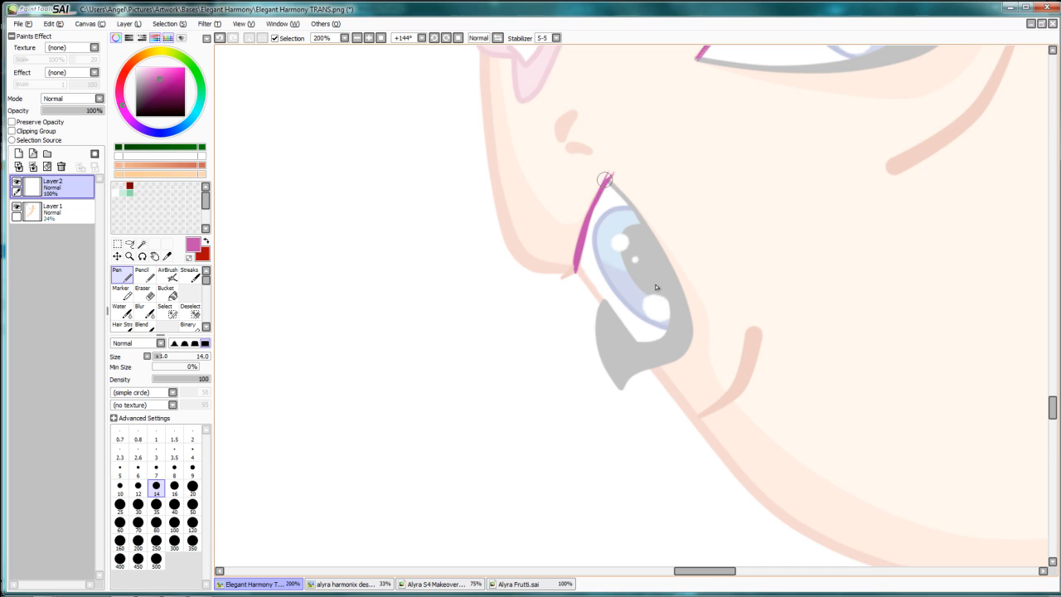
{"action": "mouse_move", "coordinate": [609, 179]}
{"action": "left_mouse_down"}
{"action": "mouse_move", "coordinate": [652, 253]}
{"action": "mouse_move", "coordinate": [627, 204]}
{"action": "mouse_move", "coordinate": [658, 308]}
{"action": "mouse_move", "coordinate": [649, 330]}
{"action": "mouse_move", "coordinate": [616, 328]}
{"action": "left_mouse_up"}
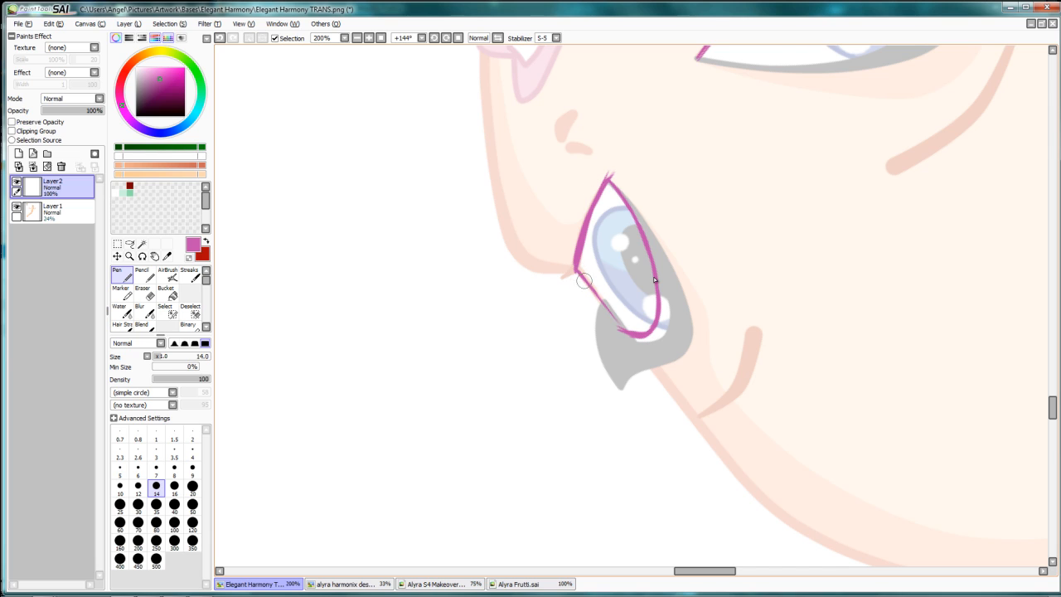
{"action": "left_click_drag", "start_coordinate": [576, 271], "coordinate": [633, 342]}
Draw the far eye's upper lash shape from the inner corner over the lid to a pointed wing at the outer end.
{"action": "left_click_drag", "start_coordinate": [609, 177], "coordinate": [660, 282]}
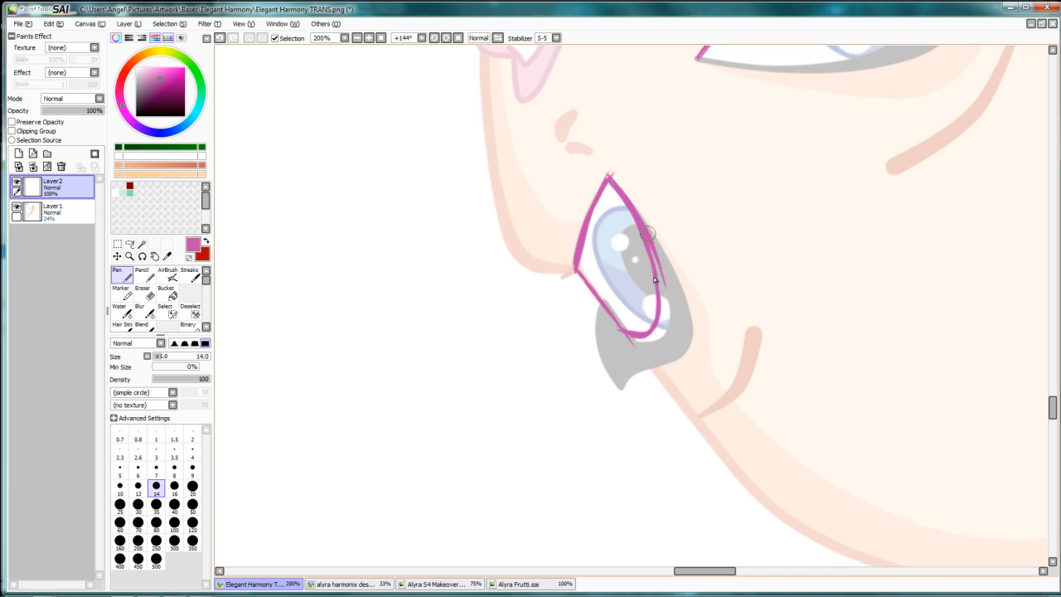
{"action": "left_click_drag", "start_coordinate": [650, 236], "coordinate": [673, 352]}
{"action": "mouse_move", "coordinate": [672, 312]}
{"action": "left_mouse_down"}
{"action": "mouse_move", "coordinate": [674, 350]}
{"action": "mouse_move", "coordinate": [661, 366]}
{"action": "mouse_move", "coordinate": [635, 364]}
{"action": "mouse_move", "coordinate": [620, 406]}
{"action": "left_mouse_up"}
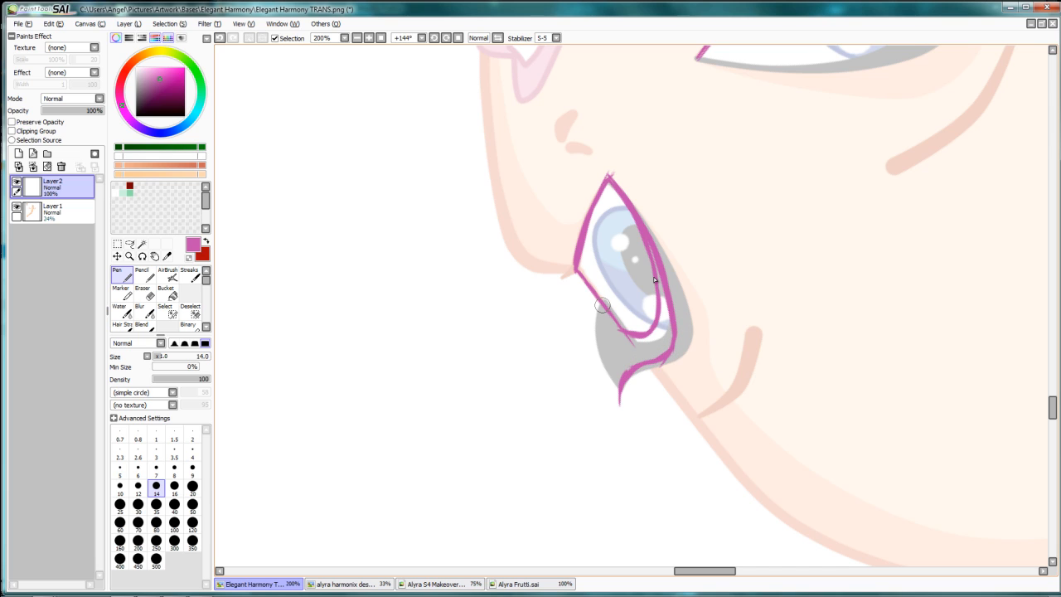
{"action": "mouse_move", "coordinate": [599, 304]}
{"action": "left_mouse_down"}
{"action": "mouse_move", "coordinate": [602, 374]}
{"action": "mouse_move", "coordinate": [618, 400]}
{"action": "left_mouse_up"}
{"action": "left_click_drag", "start_coordinate": [600, 364], "coordinate": [620, 404]}
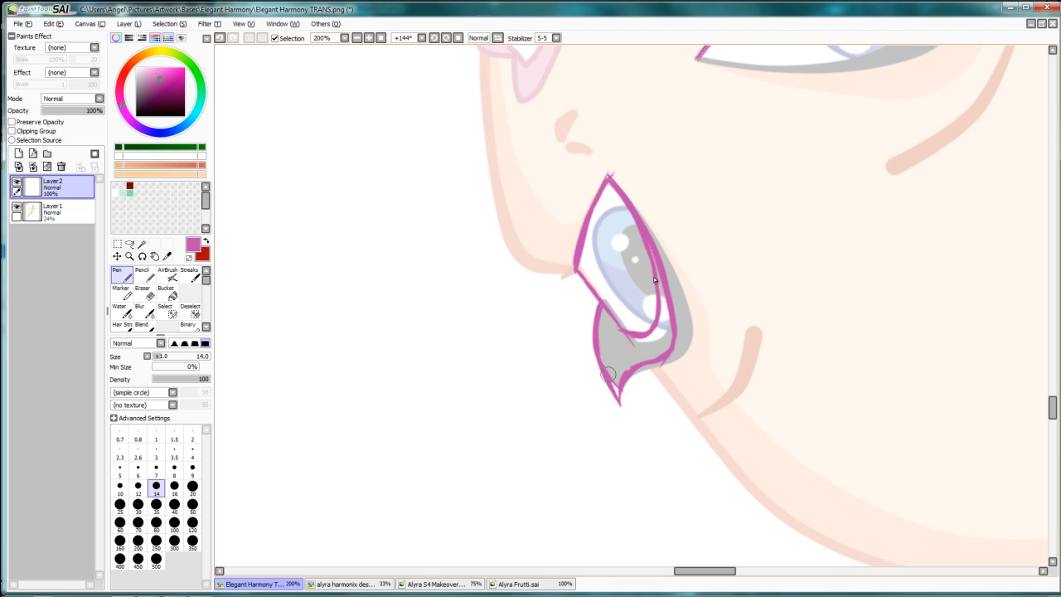
Trace the inner edge of the near eye's upper lid down to the inner corner and add a small tear-duct curve.
{"action": "left_click_drag", "start_coordinate": [667, 249], "coordinate": [669, 305]}
{"action": "right_click", "coordinate": [669, 306], "text": "alt"}
{"action": "mouse_move", "coordinate": [491, 262]}
{"action": "left_mouse_down"}
{"action": "mouse_move", "coordinate": [642, 223]}
{"action": "mouse_move", "coordinate": [580, 189]}
{"action": "mouse_move", "coordinate": [670, 184]}
{"action": "mouse_move", "coordinate": [613, 262]}
{"action": "left_mouse_up"}
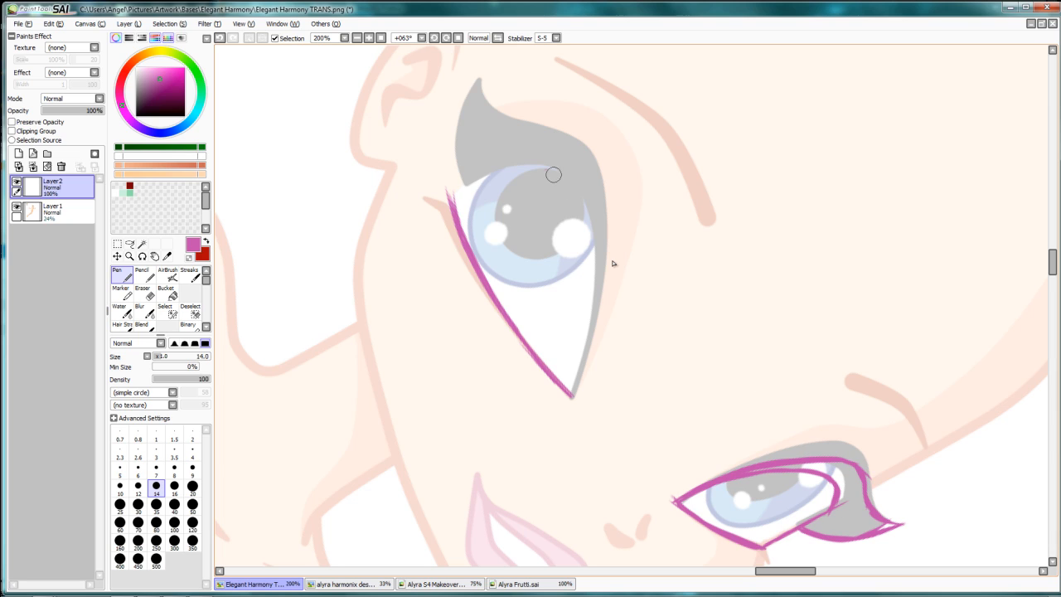
{"action": "mouse_move", "coordinate": [544, 168]}
{"action": "left_mouse_down"}
{"action": "mouse_move", "coordinate": [567, 191]}
{"action": "mouse_move", "coordinate": [550, 167]}
{"action": "mouse_move", "coordinate": [574, 219]}
{"action": "mouse_move", "coordinate": [560, 179]}
{"action": "mouse_move", "coordinate": [579, 278]}
{"action": "left_mouse_up"}
{"action": "left_click_drag", "start_coordinate": [571, 190], "coordinate": [585, 300]}
{"action": "mouse_move", "coordinate": [580, 228]}
{"action": "left_mouse_down"}
{"action": "mouse_move", "coordinate": [587, 324]}
{"action": "mouse_move", "coordinate": [571, 393]}
{"action": "left_mouse_up"}
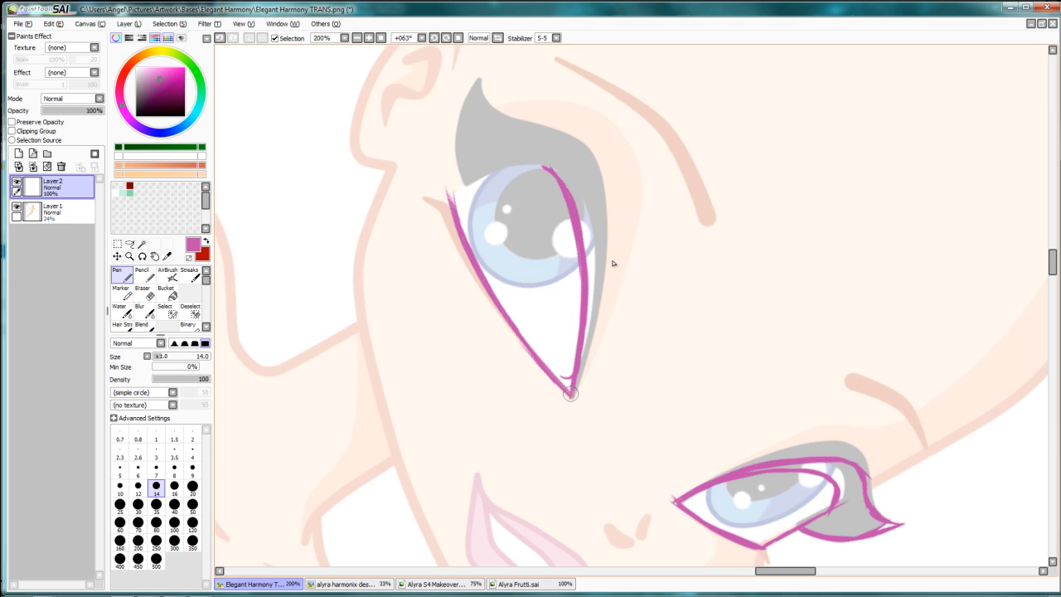
Close the near eye's opening with a curved outer side joining the upper lid to the lower lid line.
{"action": "left_click_drag", "start_coordinate": [611, 260], "coordinate": [674, 251]}
{"action": "scroll", "coordinate": [674, 251], "scroll_direction": "up", "scroll_amount": 1}
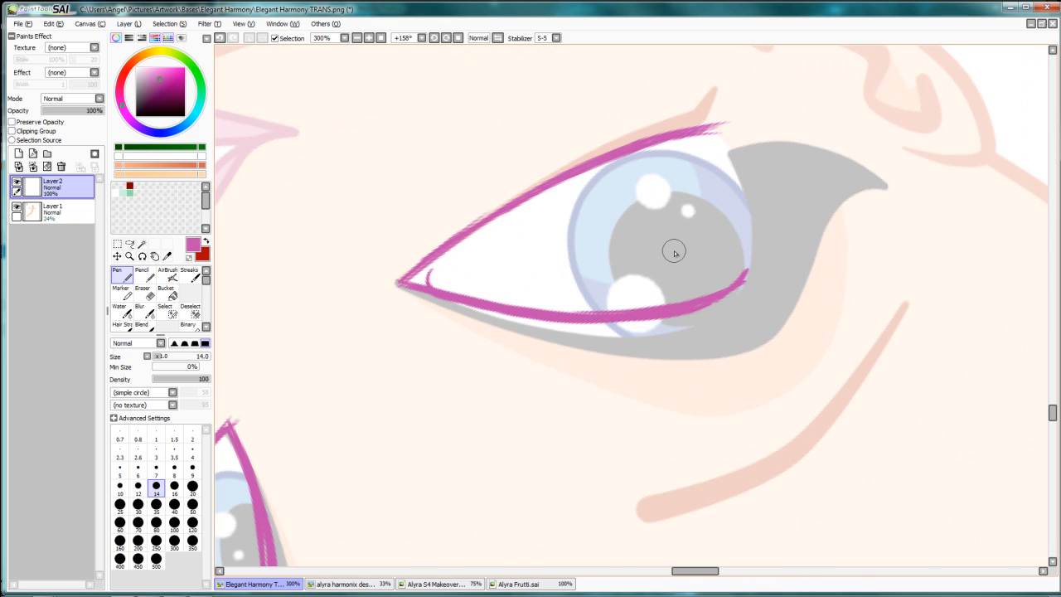
{"action": "left_click_drag", "start_coordinate": [749, 199], "coordinate": [744, 260]}
{"action": "mouse_move", "coordinate": [752, 222]}
{"action": "left_mouse_down"}
{"action": "mouse_move", "coordinate": [738, 279]}
{"action": "mouse_move", "coordinate": [711, 295]}
{"action": "left_mouse_up"}
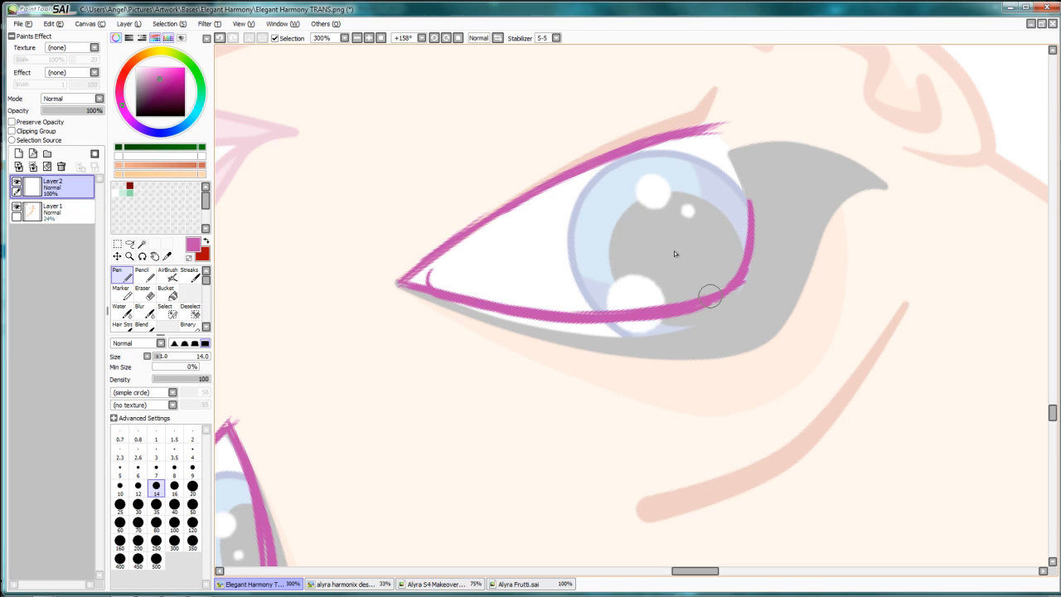
{"action": "mouse_move", "coordinate": [704, 128]}
{"action": "left_mouse_down"}
{"action": "mouse_move", "coordinate": [753, 229]}
{"action": "mouse_move", "coordinate": [739, 183]}
{"action": "mouse_move", "coordinate": [736, 246]}
{"action": "mouse_move", "coordinate": [719, 146]}
{"action": "mouse_move", "coordinate": [729, 222]}
{"action": "mouse_move", "coordinate": [711, 185]}
{"action": "mouse_move", "coordinate": [711, 205]}
{"action": "mouse_move", "coordinate": [698, 199]}
{"action": "mouse_move", "coordinate": [666, 254]}
{"action": "left_mouse_up"}
{"action": "key", "text": "Home"}
{"action": "left_click", "coordinate": [711, 205]}
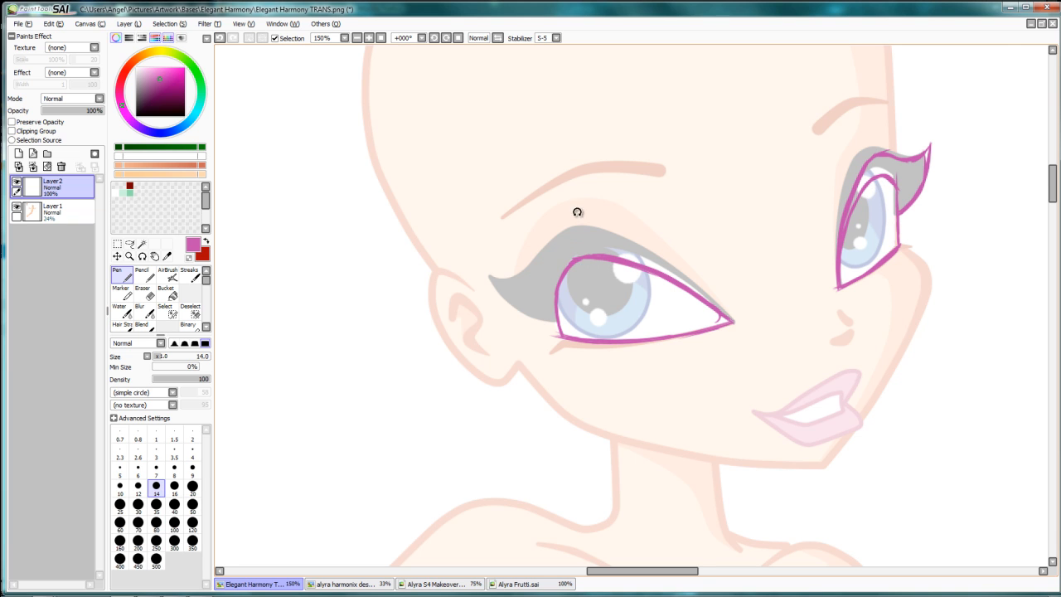
Draw the upper edge of the near eye's lash band, tapering it into the lid line towards the inner corner.
{"action": "left_click_drag", "start_coordinate": [578, 213], "coordinate": [668, 246]}
{"action": "scroll", "coordinate": [669, 246], "scroll_direction": "up", "scroll_amount": 1}
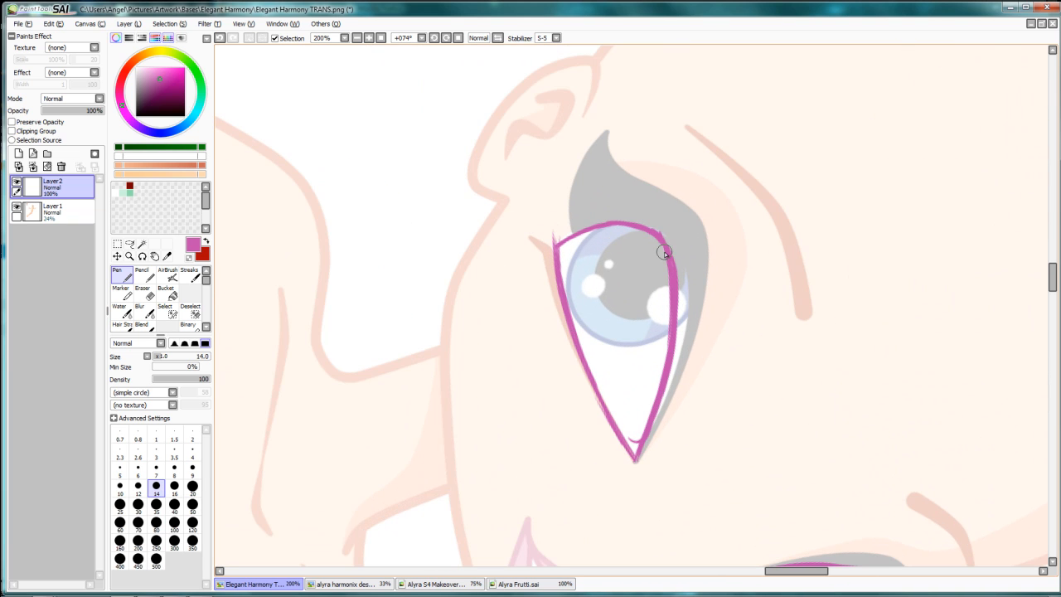
{"action": "mouse_move", "coordinate": [667, 196]}
{"action": "left_mouse_down"}
{"action": "mouse_move", "coordinate": [694, 225]}
{"action": "mouse_move", "coordinate": [695, 255]}
{"action": "left_mouse_up"}
{"action": "left_click_drag", "start_coordinate": [695, 218], "coordinate": [685, 291]}
{"action": "left_click_drag", "start_coordinate": [694, 238], "coordinate": [684, 308]}
{"action": "left_click_drag", "start_coordinate": [695, 235], "coordinate": [685, 328]}
{"action": "left_click_drag", "start_coordinate": [695, 235], "coordinate": [682, 330]}
{"action": "left_click_drag", "start_coordinate": [695, 262], "coordinate": [677, 354]}
{"action": "left_click_drag", "start_coordinate": [690, 282], "coordinate": [672, 380]}
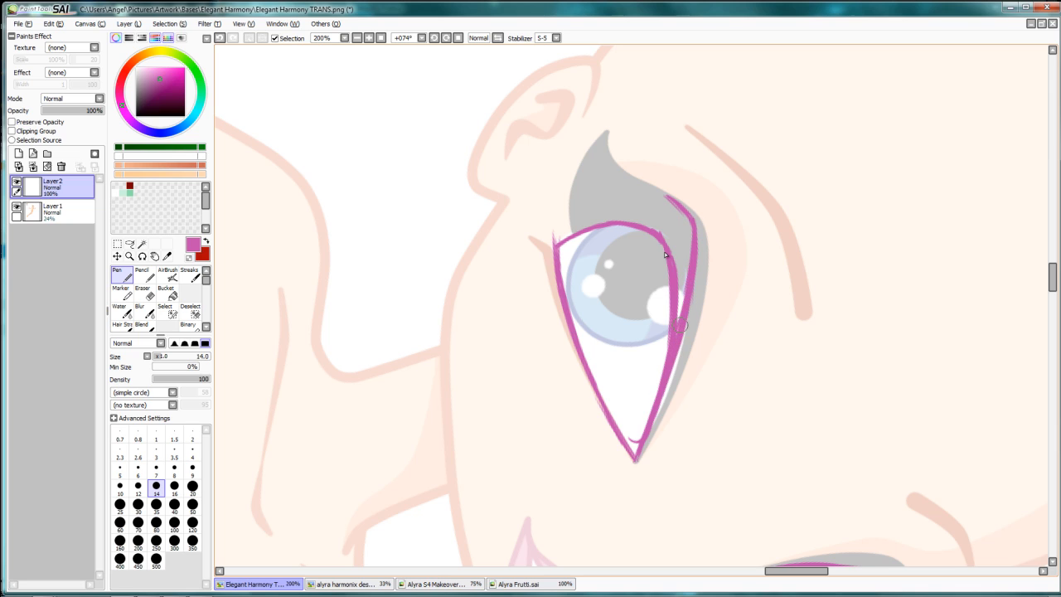
Draw the pointed lash wing at the near eye's outer end, connecting both of its edges to the lid outline.
{"action": "key", "text": "space"}
{"action": "mouse_move", "coordinate": [642, 302]}
{"action": "left_mouse_down"}
{"action": "mouse_move", "coordinate": [699, 161]}
{"action": "mouse_move", "coordinate": [687, 247]}
{"action": "left_mouse_up"}
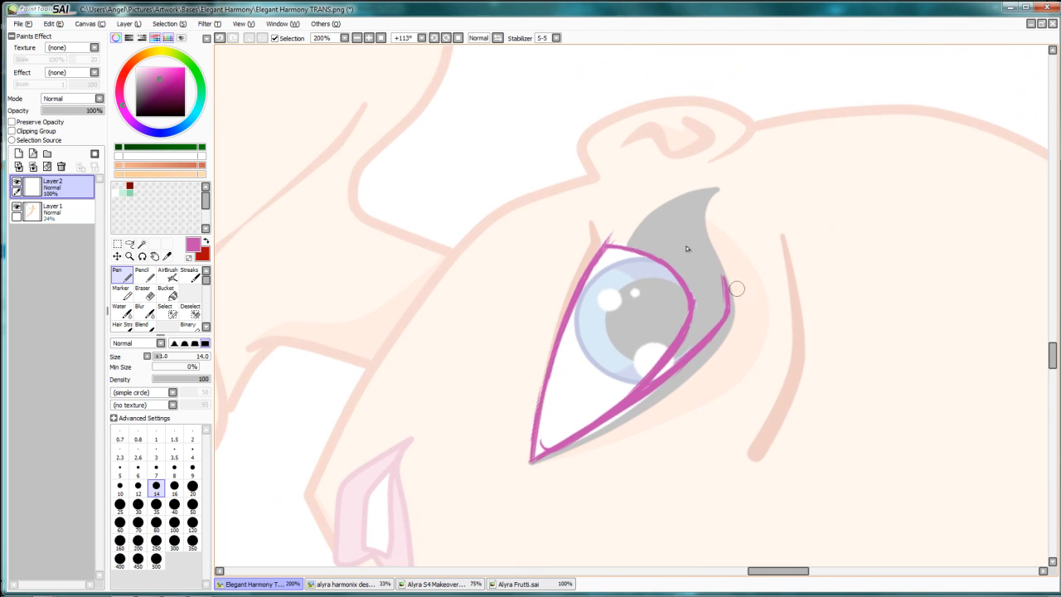
{"action": "mouse_move", "coordinate": [725, 286]}
{"action": "left_mouse_down"}
{"action": "mouse_move", "coordinate": [708, 237]}
{"action": "mouse_move", "coordinate": [725, 283]}
{"action": "mouse_move", "coordinate": [710, 238]}
{"action": "mouse_move", "coordinate": [713, 257]}
{"action": "mouse_move", "coordinate": [715, 203]}
{"action": "mouse_move", "coordinate": [663, 259]}
{"action": "left_mouse_up"}
{"action": "left_click_drag", "start_coordinate": [691, 216], "coordinate": [659, 246]}
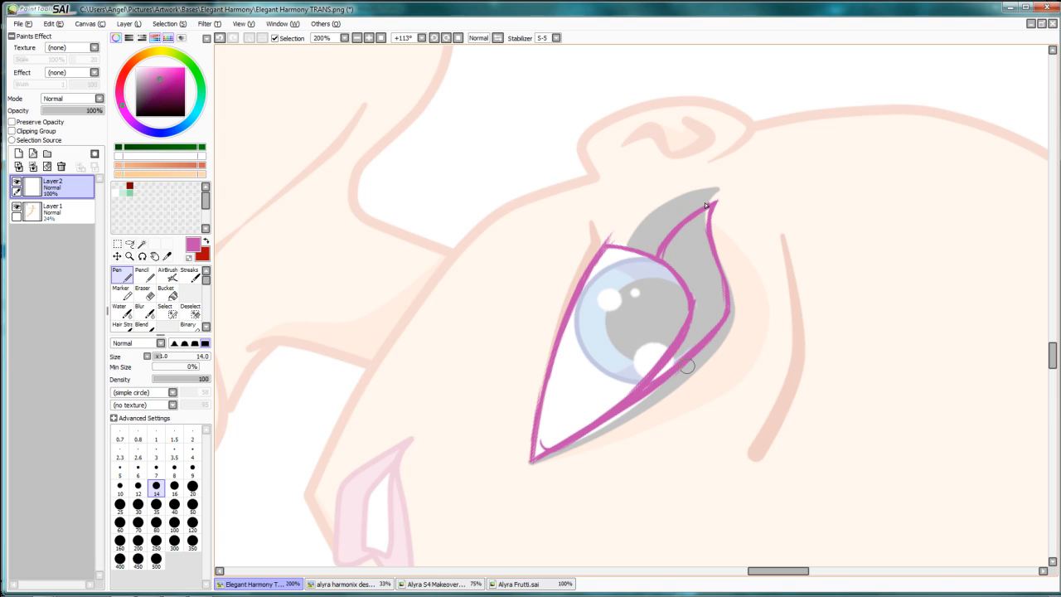
Erase the near eye's side line below the lash wing with a size 30 eraser, and briefly hide the base layer to check the linework.
{"action": "key", "text": "Home"}
{"action": "left_click_drag", "start_coordinate": [739, 324], "coordinate": [680, 317]}
{"action": "left_click", "coordinate": [145, 294]}
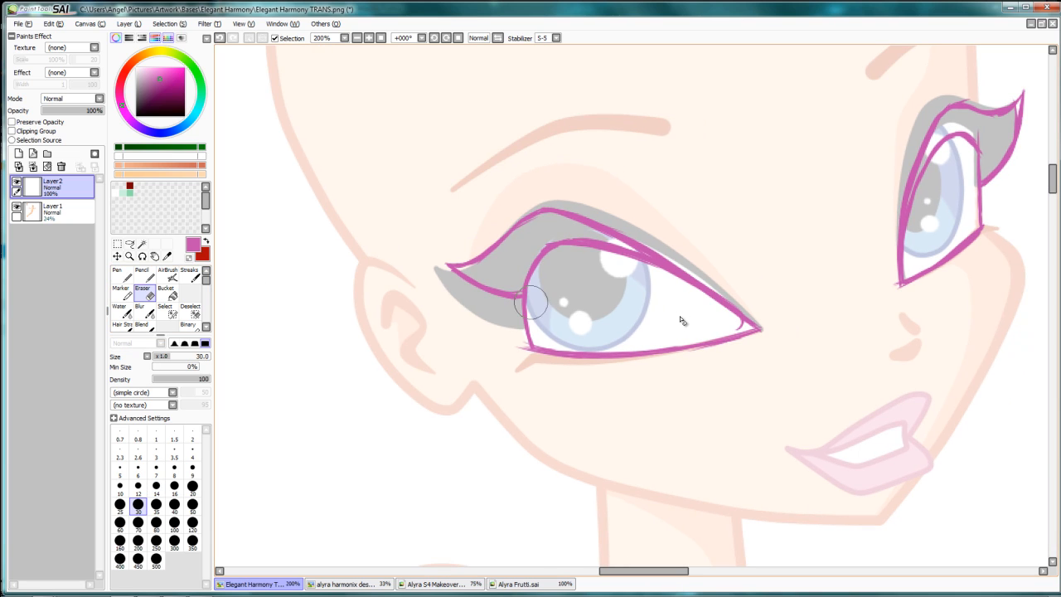
{"action": "mouse_move", "coordinate": [530, 309]}
{"action": "left_mouse_down"}
{"action": "mouse_move", "coordinate": [539, 321]}
{"action": "mouse_move", "coordinate": [518, 336]}
{"action": "mouse_move", "coordinate": [535, 338]}
{"action": "mouse_move", "coordinate": [508, 330]}
{"action": "left_mouse_up"}
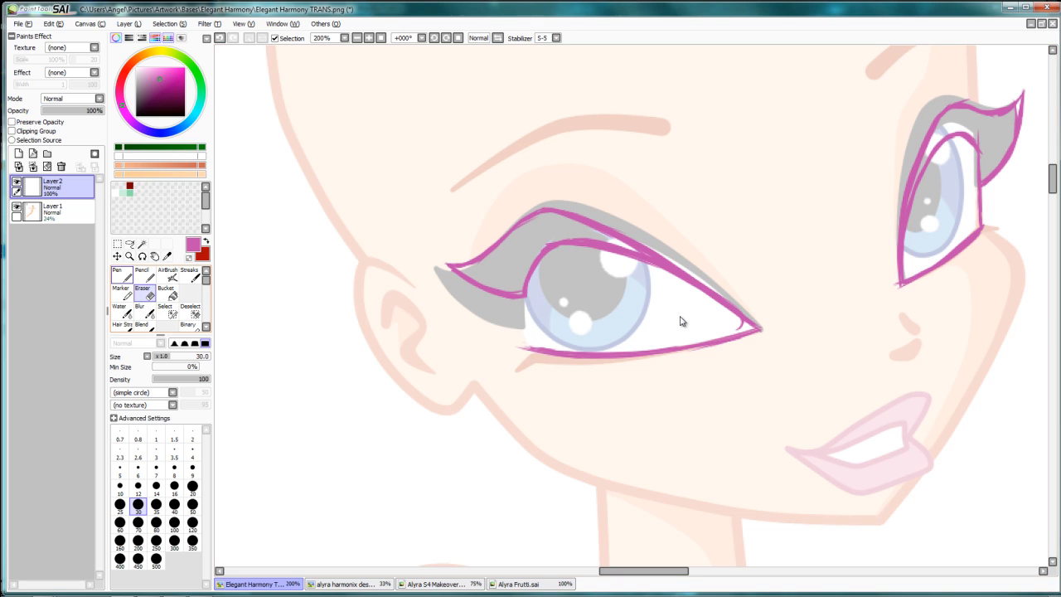
{"action": "left_click", "coordinate": [122, 274]}
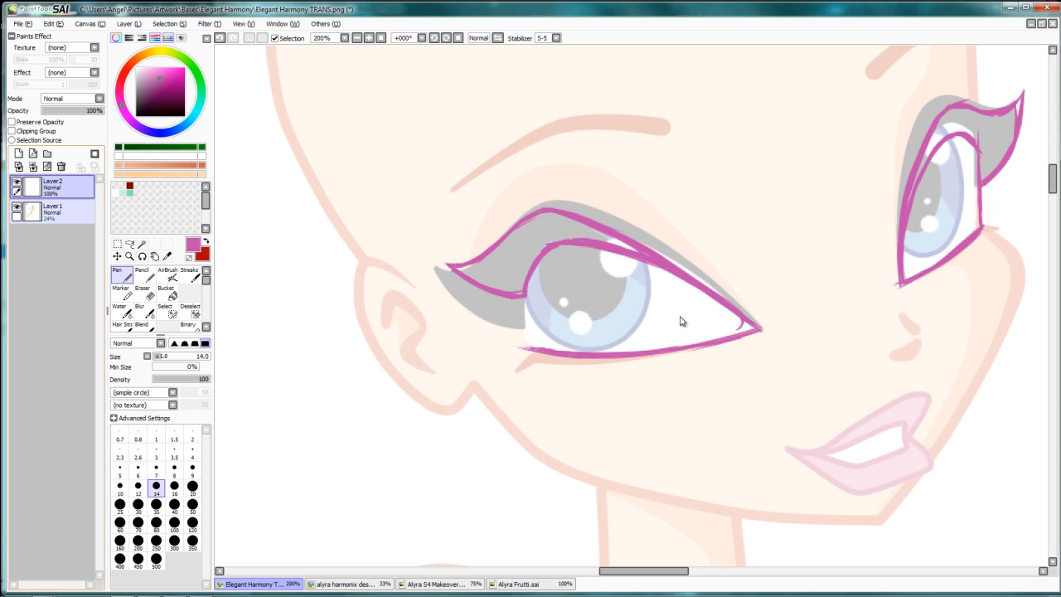
{"action": "left_click", "coordinate": [17, 207]}
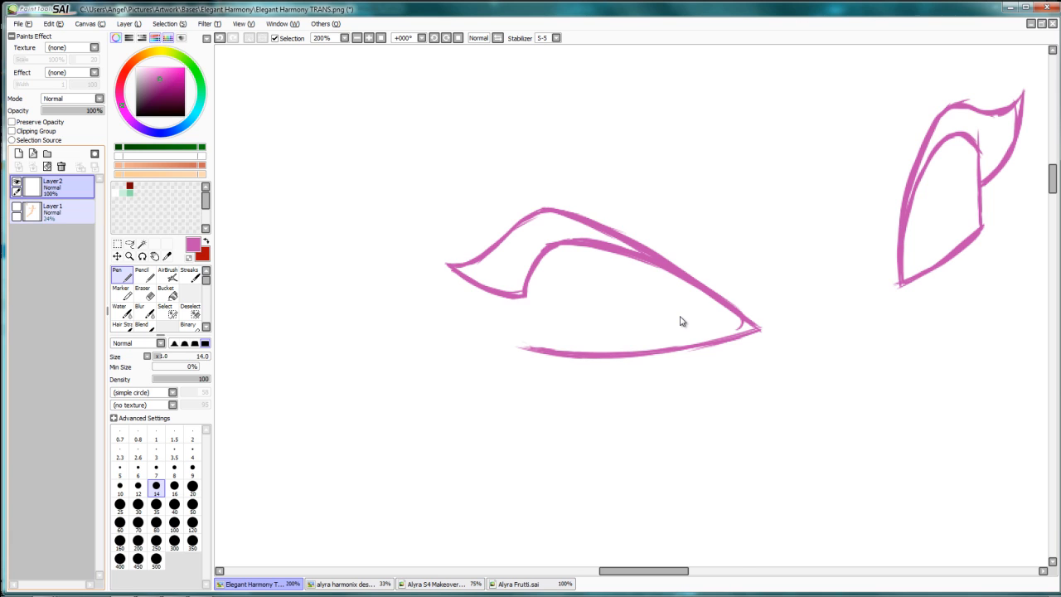
{"action": "left_click", "coordinate": [17, 207]}
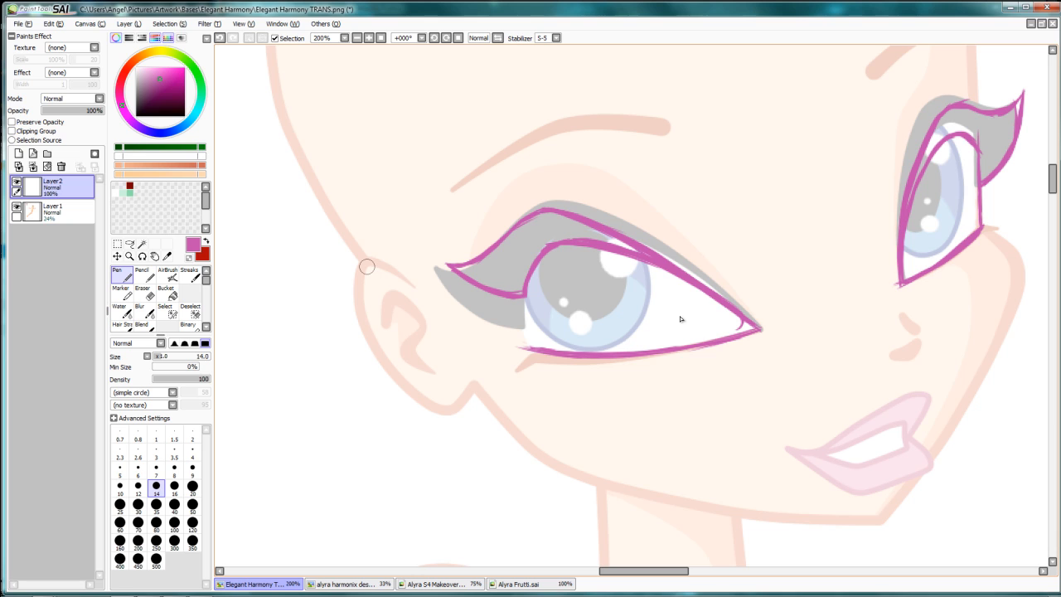
Outline the far eye's iris and fill its pupil in pink, leaving the large oval highlight empty.
{"action": "left_click_drag", "start_coordinate": [763, 263], "coordinate": [848, 147]}
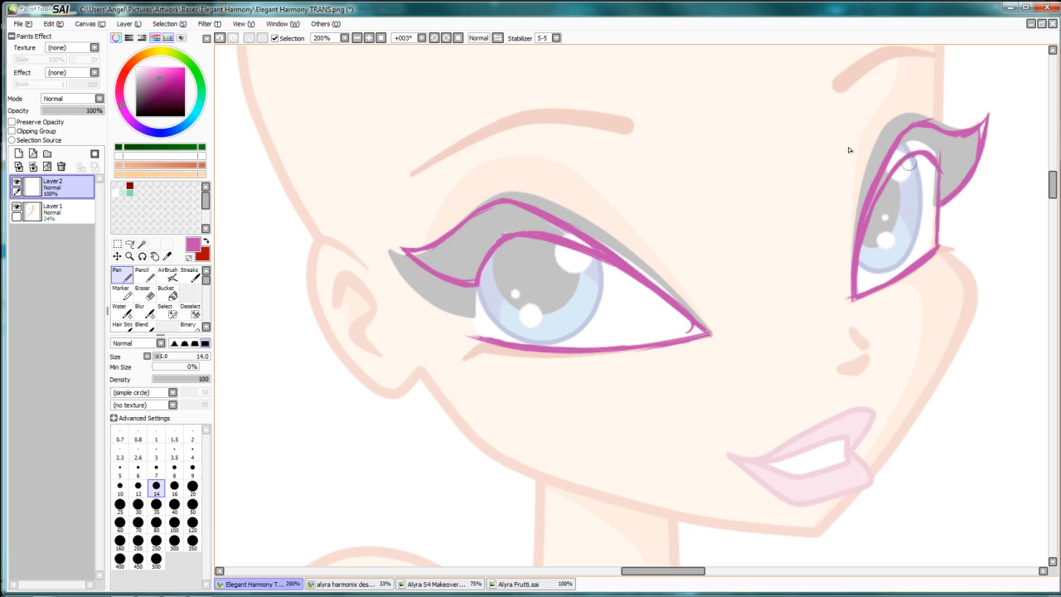
{"action": "mouse_move", "coordinate": [912, 156]}
{"action": "left_mouse_down"}
{"action": "mouse_move", "coordinate": [921, 190]}
{"action": "mouse_move", "coordinate": [912, 235]}
{"action": "mouse_move", "coordinate": [919, 164]}
{"action": "mouse_move", "coordinate": [925, 222]}
{"action": "mouse_move", "coordinate": [904, 267]}
{"action": "mouse_move", "coordinate": [861, 298]}
{"action": "mouse_move", "coordinate": [865, 277]}
{"action": "left_mouse_up"}
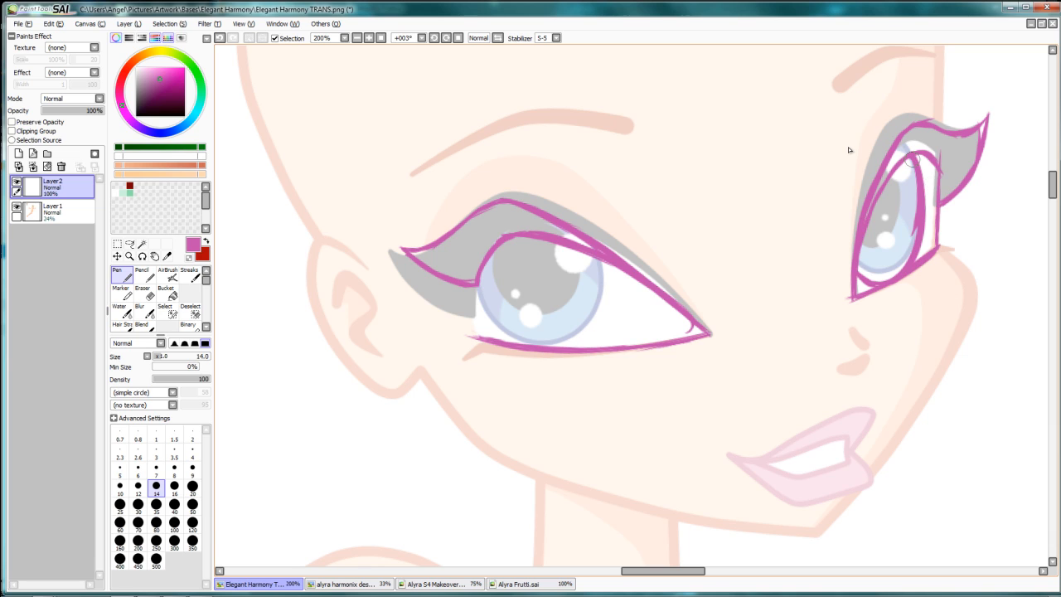
{"action": "left_click_drag", "start_coordinate": [918, 199], "coordinate": [897, 166]}
{"action": "mouse_move", "coordinate": [896, 203]}
{"action": "left_mouse_down"}
{"action": "mouse_move", "coordinate": [866, 237]}
{"action": "mouse_move", "coordinate": [876, 213]}
{"action": "mouse_move", "coordinate": [861, 239]}
{"action": "mouse_move", "coordinate": [870, 244]}
{"action": "mouse_move", "coordinate": [901, 206]}
{"action": "mouse_move", "coordinate": [891, 192]}
{"action": "mouse_move", "coordinate": [886, 204]}
{"action": "mouse_move", "coordinate": [892, 183]}
{"action": "mouse_move", "coordinate": [898, 203]}
{"action": "mouse_move", "coordinate": [876, 232]}
{"action": "mouse_move", "coordinate": [887, 238]}
{"action": "mouse_move", "coordinate": [869, 239]}
{"action": "mouse_move", "coordinate": [877, 202]}
{"action": "left_mouse_up"}
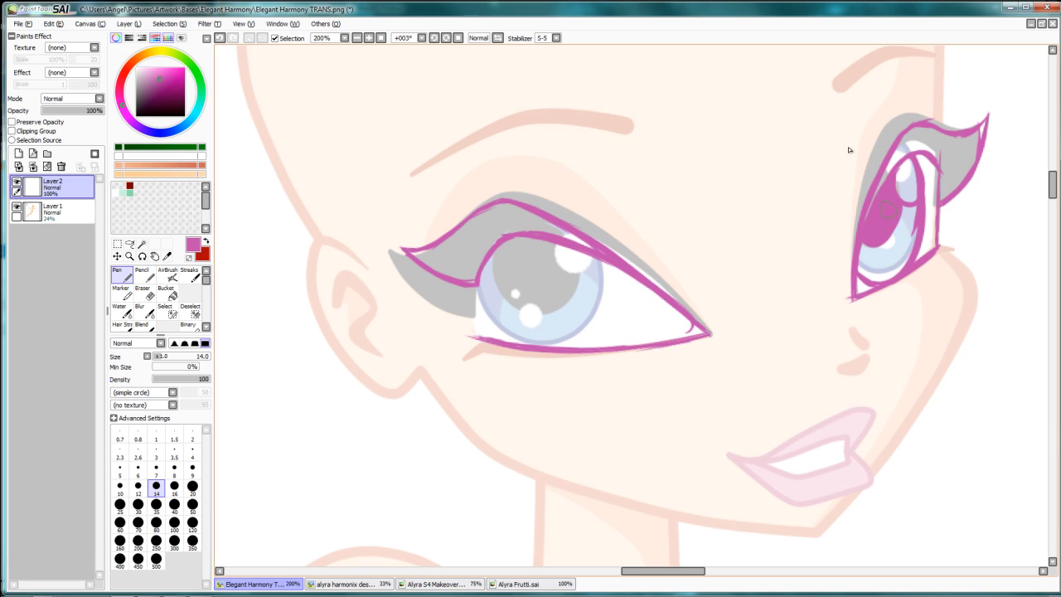
Try adding small marks in the far eye's iris and softening them with the Blur brush at size 20.
{"action": "left_click_drag", "start_coordinate": [883, 250], "coordinate": [888, 273]}
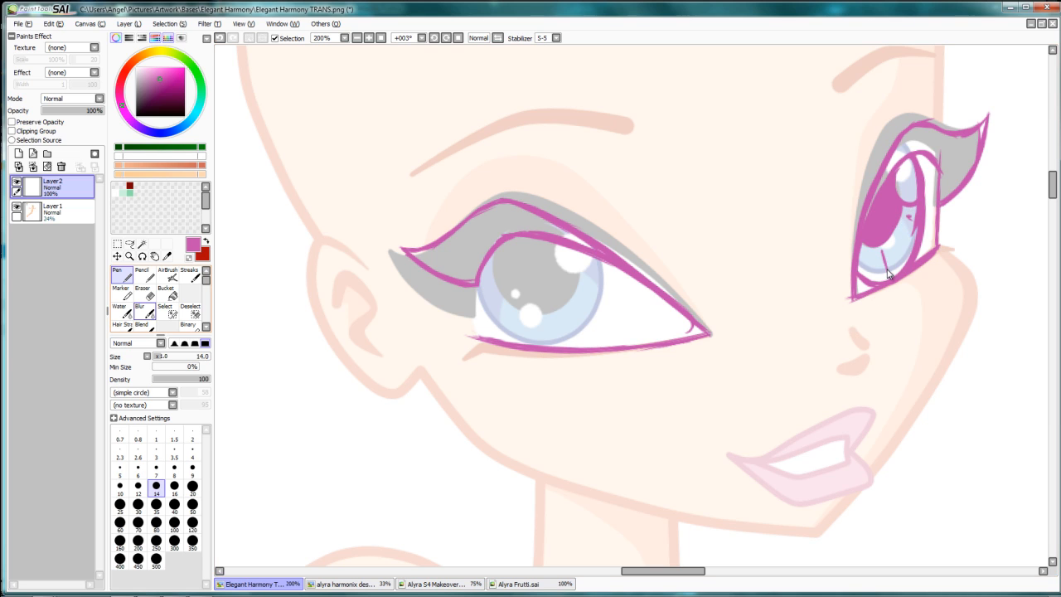
{"action": "left_click", "coordinate": [144, 312]}
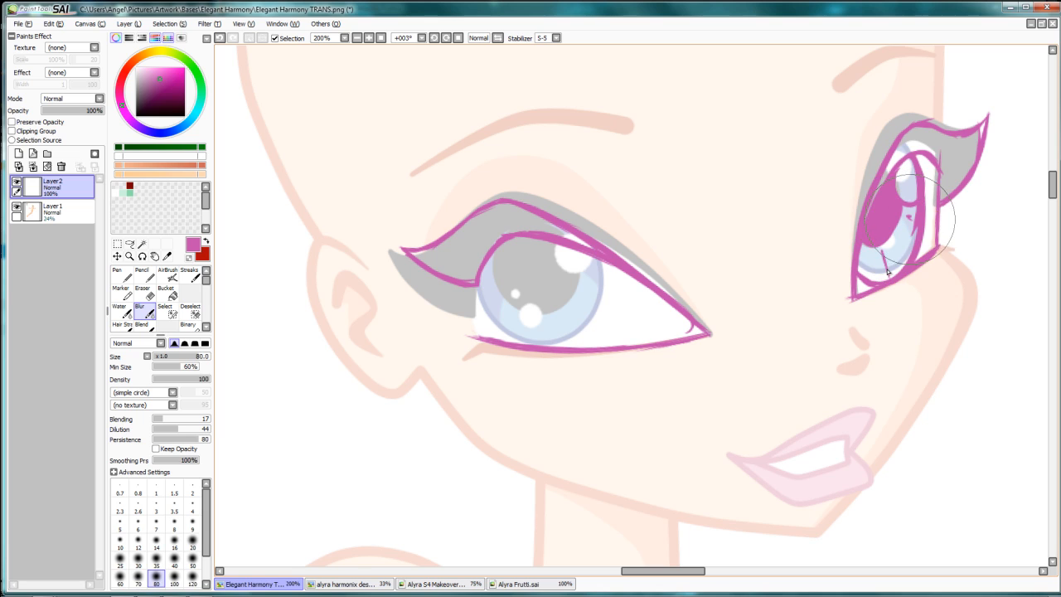
{"action": "key", "text": "bracketleft"}
{"action": "key", "text": "bracketleft"}
{"action": "key", "text": "bracketleft"}
{"action": "key", "text": "bracketleft"}
{"action": "key", "text": "bracketleft"}
{"action": "key", "text": "bracketleft"}
{"action": "key", "text": "bracketleft"}
{"action": "key", "text": "bracketleft"}
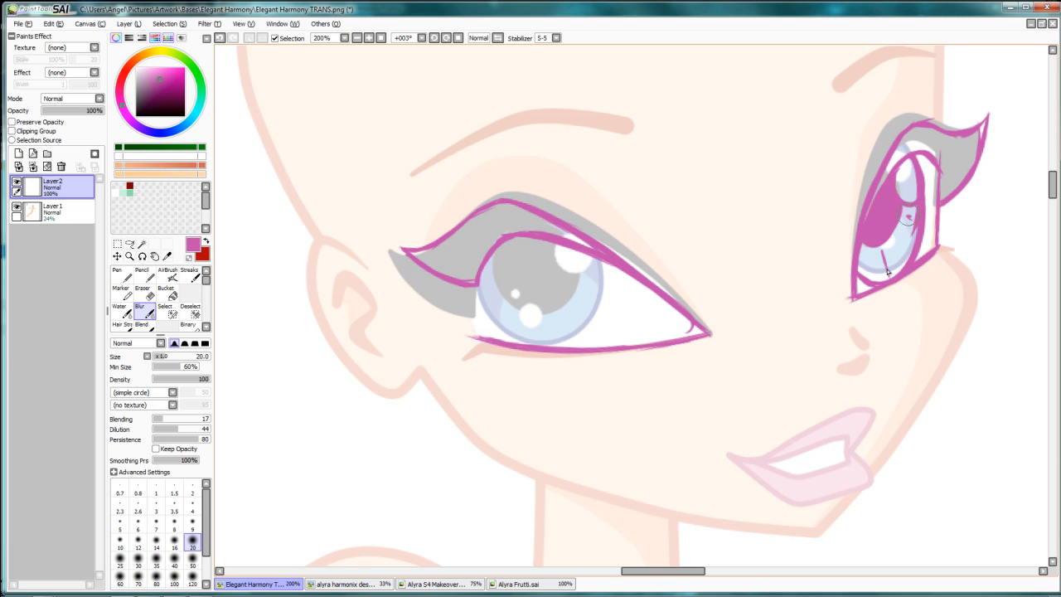
Erase the stray marks inside the far eye's iris with the size 30 eraser.
{"action": "left_click", "coordinate": [144, 292]}
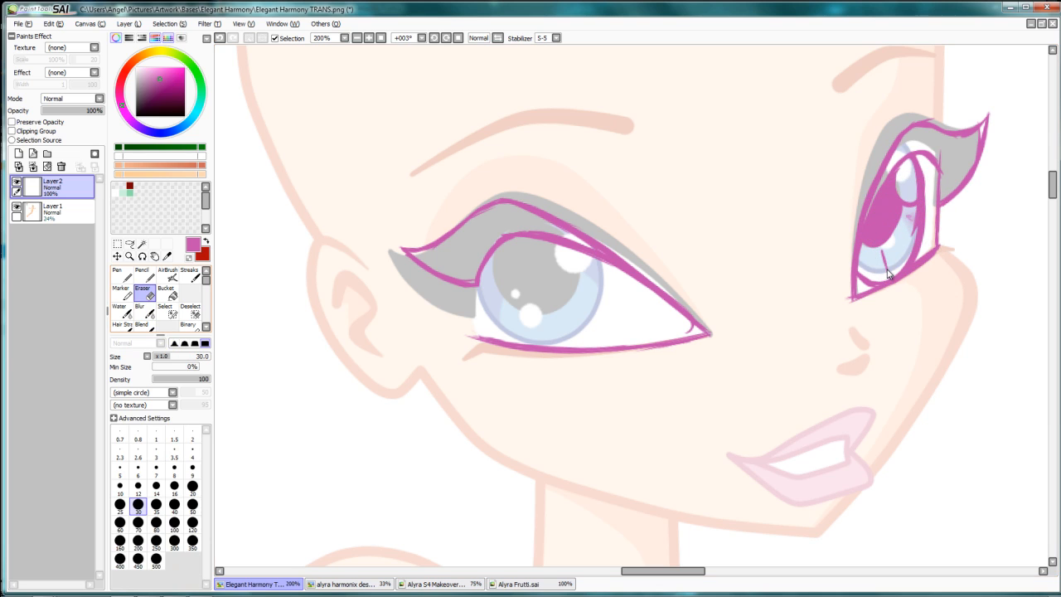
{"action": "left_click_drag", "start_coordinate": [910, 216], "coordinate": [905, 220]}
{"action": "mouse_move", "coordinate": [874, 261]}
{"action": "left_mouse_down"}
{"action": "mouse_move", "coordinate": [886, 252]}
{"action": "mouse_move", "coordinate": [886, 264]}
{"action": "left_mouse_up"}
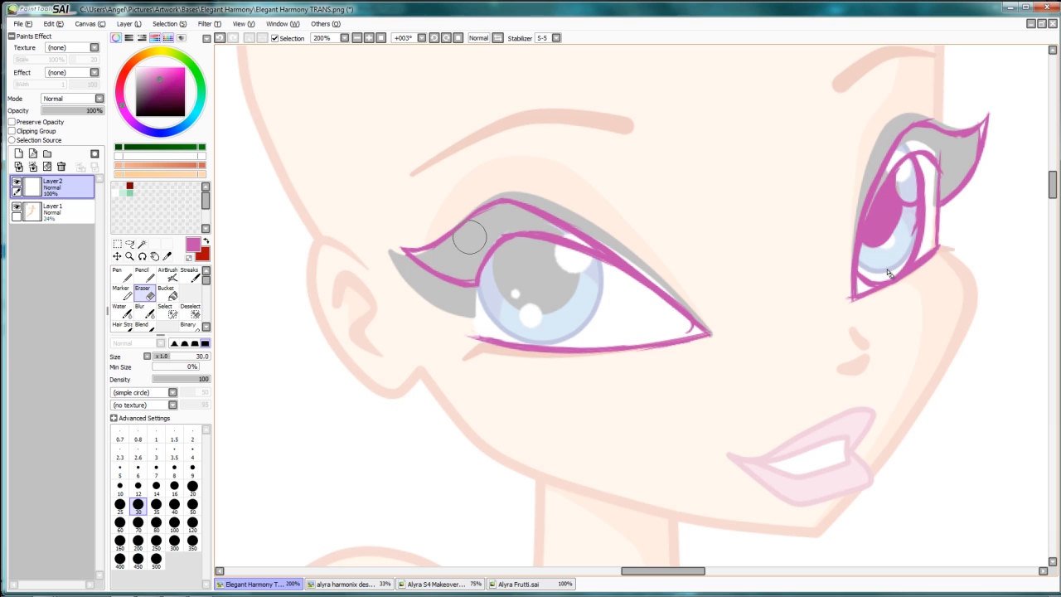
Outline the near eye's round iris with the size 14 pen and thicken its edge facing the inner corner.
{"action": "left_click", "coordinate": [121, 274]}
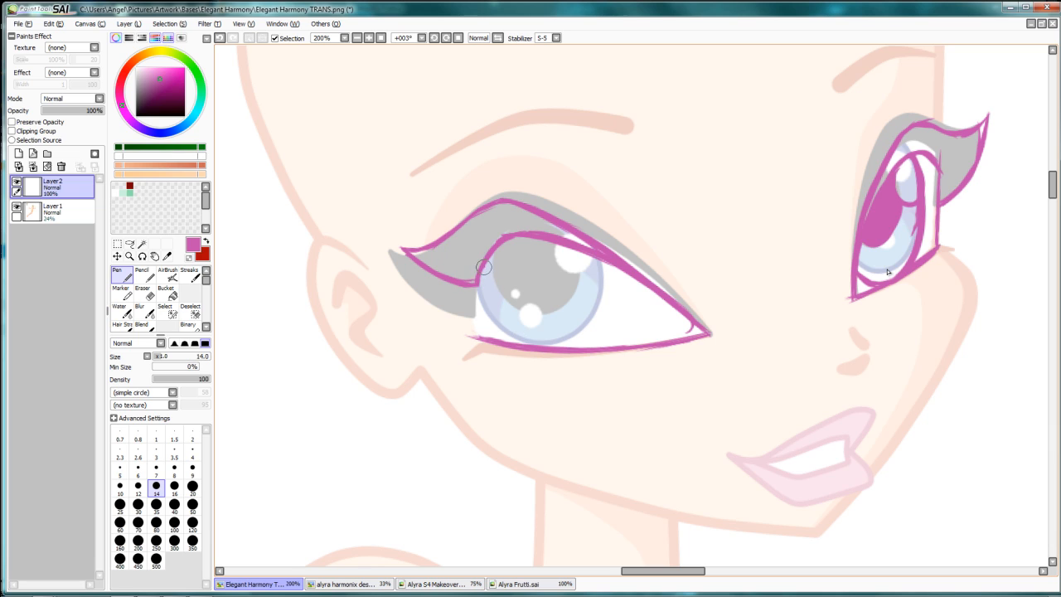
{"action": "mouse_move", "coordinate": [480, 274]}
{"action": "left_mouse_down"}
{"action": "mouse_move", "coordinate": [485, 323]}
{"action": "mouse_move", "coordinate": [478, 278]}
{"action": "mouse_move", "coordinate": [501, 334]}
{"action": "mouse_move", "coordinate": [483, 315]}
{"action": "mouse_move", "coordinate": [508, 340]}
{"action": "left_mouse_up"}
{"action": "mouse_move", "coordinate": [602, 259]}
{"action": "left_mouse_down"}
{"action": "mouse_move", "coordinate": [613, 284]}
{"action": "mouse_move", "coordinate": [596, 335]}
{"action": "left_mouse_up"}
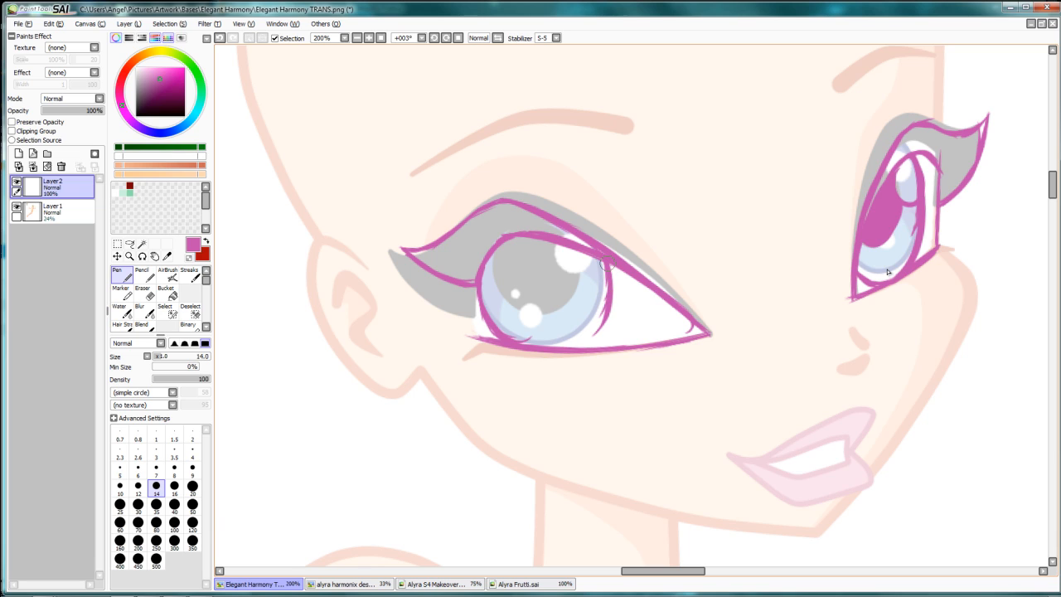
{"action": "mouse_move", "coordinate": [603, 263]}
{"action": "left_mouse_down"}
{"action": "mouse_move", "coordinate": [595, 342]}
{"action": "mouse_move", "coordinate": [561, 344]}
{"action": "mouse_move", "coordinate": [533, 405]}
{"action": "mouse_move", "coordinate": [568, 416]}
{"action": "left_mouse_up"}
{"action": "left_click_drag", "start_coordinate": [564, 415], "coordinate": [558, 292]}
{"action": "scroll", "coordinate": [557, 267], "scroll_direction": "up", "scroll_amount": 1}
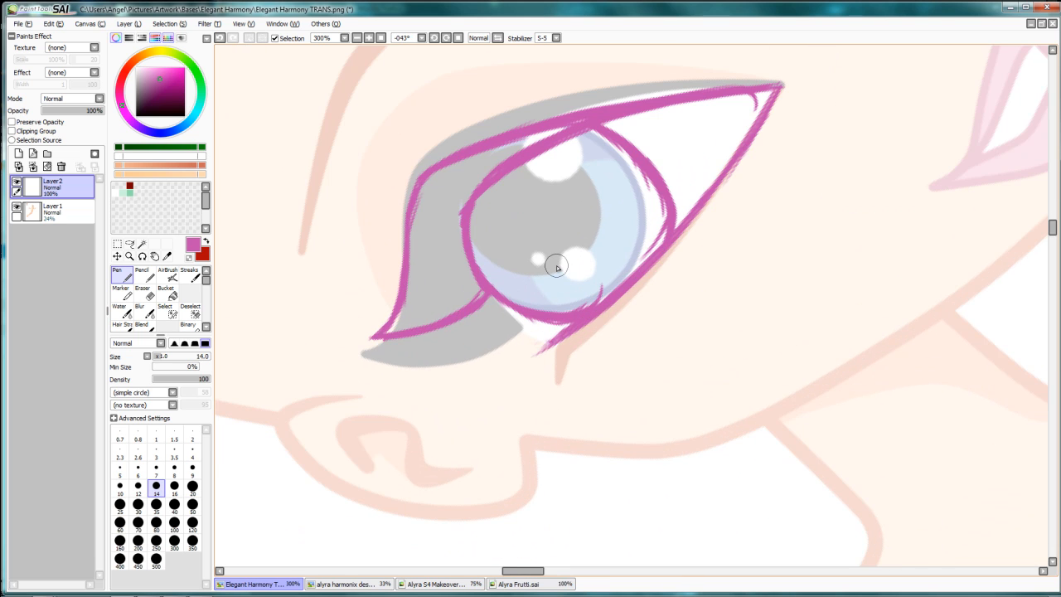
{"action": "mouse_move", "coordinate": [590, 124]}
{"action": "left_mouse_down"}
{"action": "mouse_move", "coordinate": [624, 151]}
{"action": "mouse_move", "coordinate": [655, 203]}
{"action": "mouse_move", "coordinate": [661, 261]}
{"action": "left_mouse_up"}
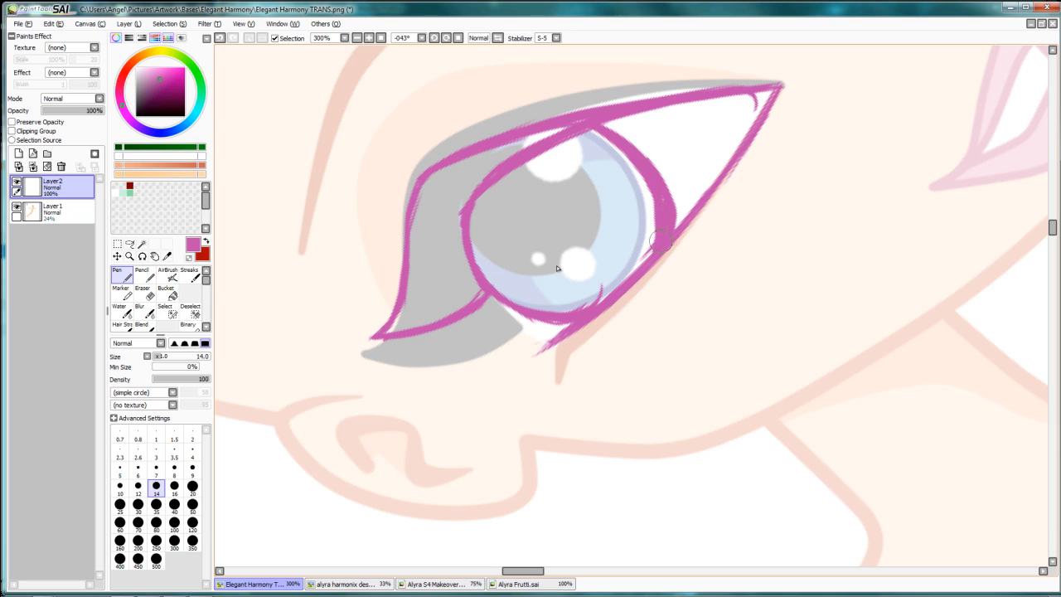
Trim the near iris's outline facing the inner corner with the size 16 eraser, and restroke its upper edge with the pen.
{"action": "left_click", "coordinate": [143, 295]}
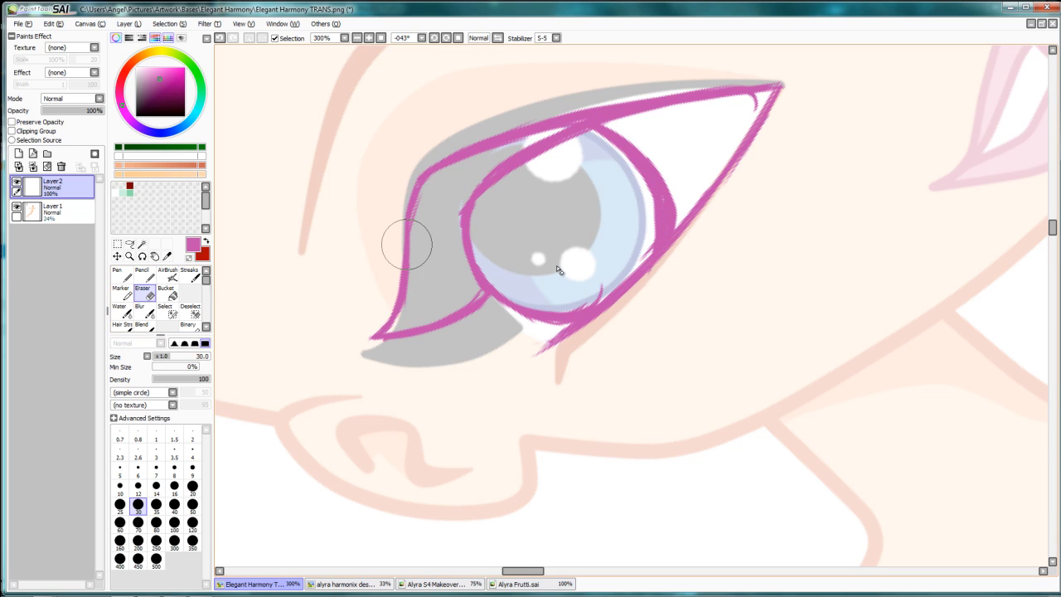
{"action": "key", "text": "bracketleft"}
{"action": "key", "text": "bracketleft"}
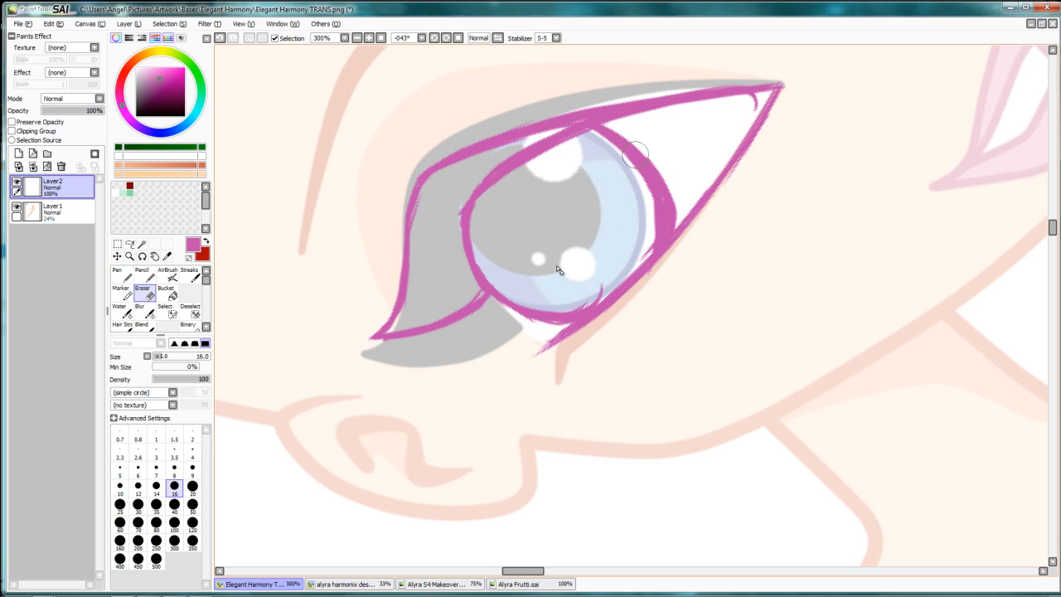
{"action": "mouse_move", "coordinate": [613, 124]}
{"action": "left_mouse_down"}
{"action": "mouse_move", "coordinate": [663, 195]}
{"action": "mouse_move", "coordinate": [658, 165]}
{"action": "mouse_move", "coordinate": [673, 219]}
{"action": "mouse_move", "coordinate": [664, 199]}
{"action": "mouse_move", "coordinate": [566, 256]}
{"action": "left_mouse_up"}
{"action": "key", "text": "Home"}
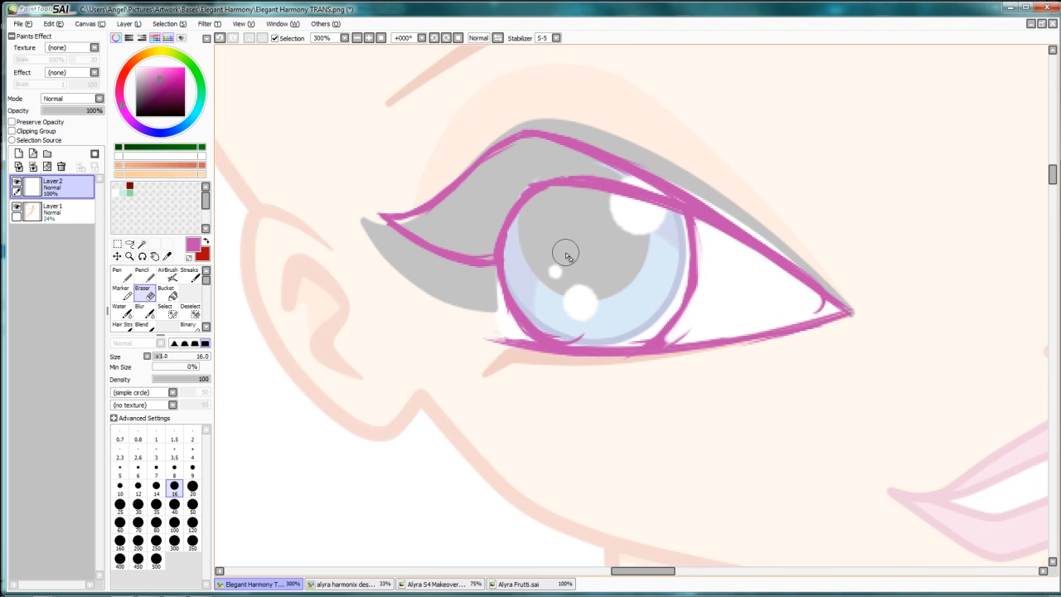
{"action": "key", "text": "n"}
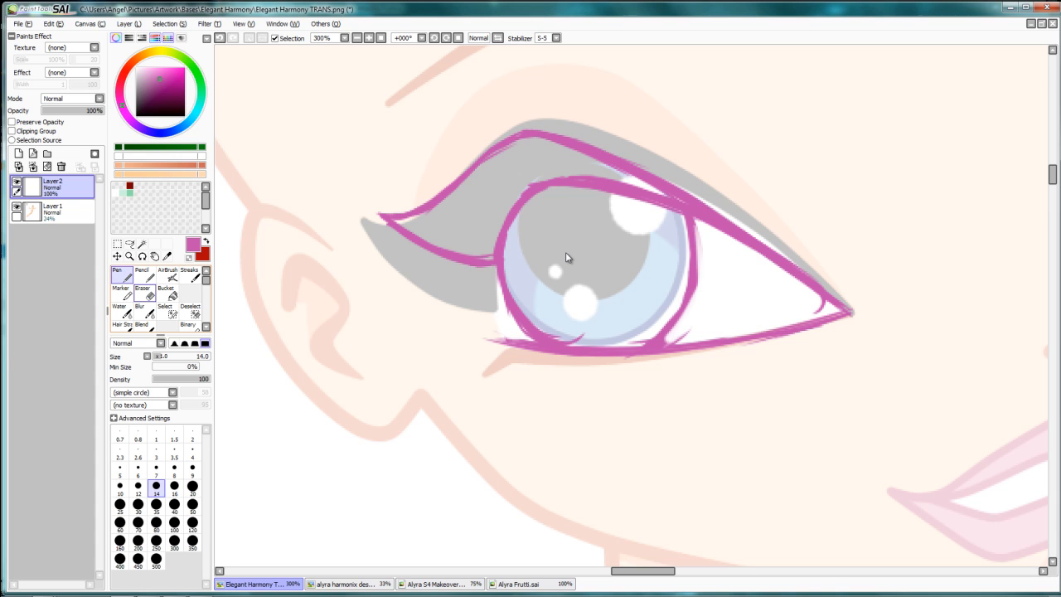
{"action": "left_click_drag", "start_coordinate": [680, 194], "coordinate": [611, 192]}
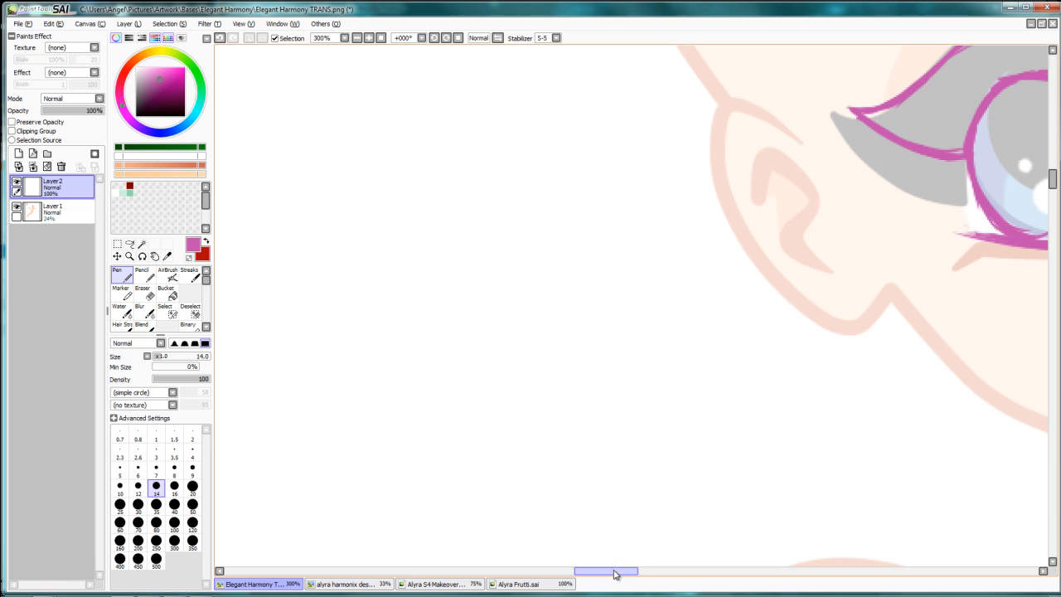
Draw a round highlight outline at the near iris's upper edge facing the inner corner with the size 10 pen.
{"action": "left_click_drag", "start_coordinate": [616, 572], "coordinate": [669, 572]}
{"action": "key", "text": "space"}
{"action": "left_click_drag", "start_coordinate": [670, 316], "coordinate": [731, 468]}
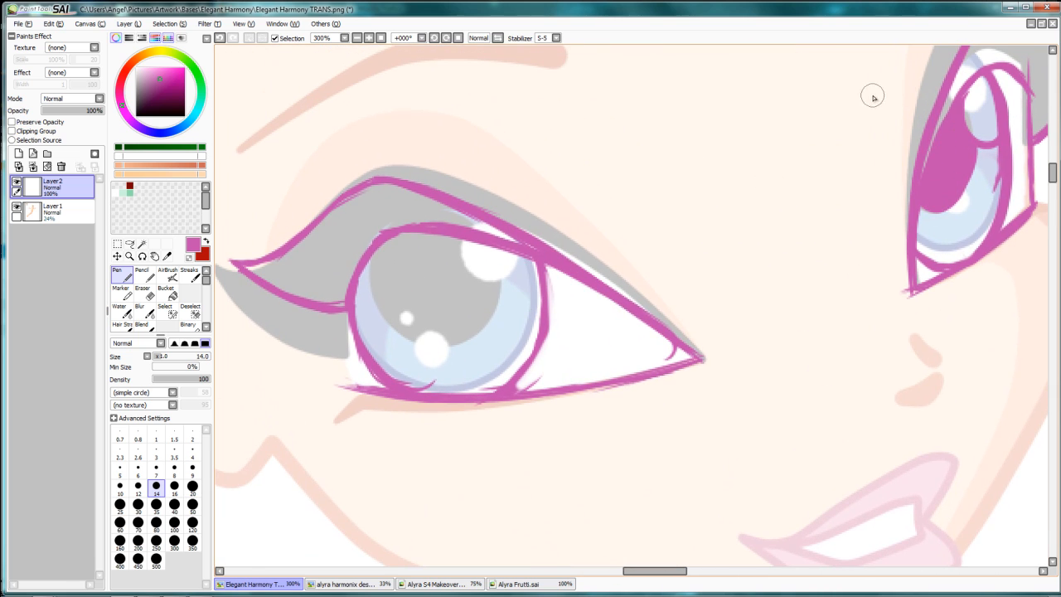
{"action": "key", "text": "space"}
{"action": "left_click_drag", "start_coordinate": [873, 97], "coordinate": [774, 152]}
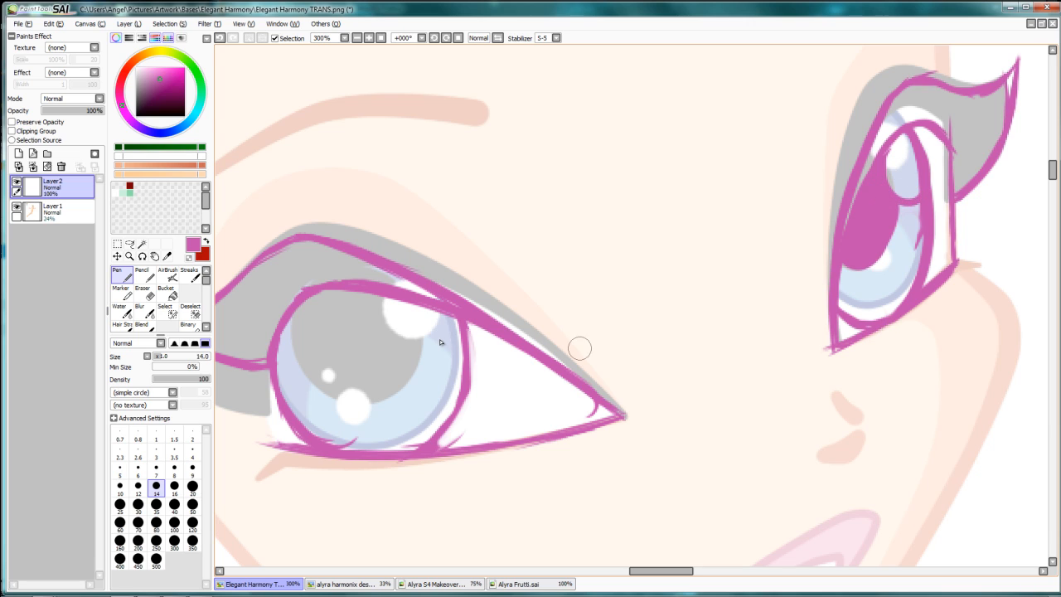
{"action": "key", "text": "bracketleft"}
{"action": "key", "text": "bracketleft"}
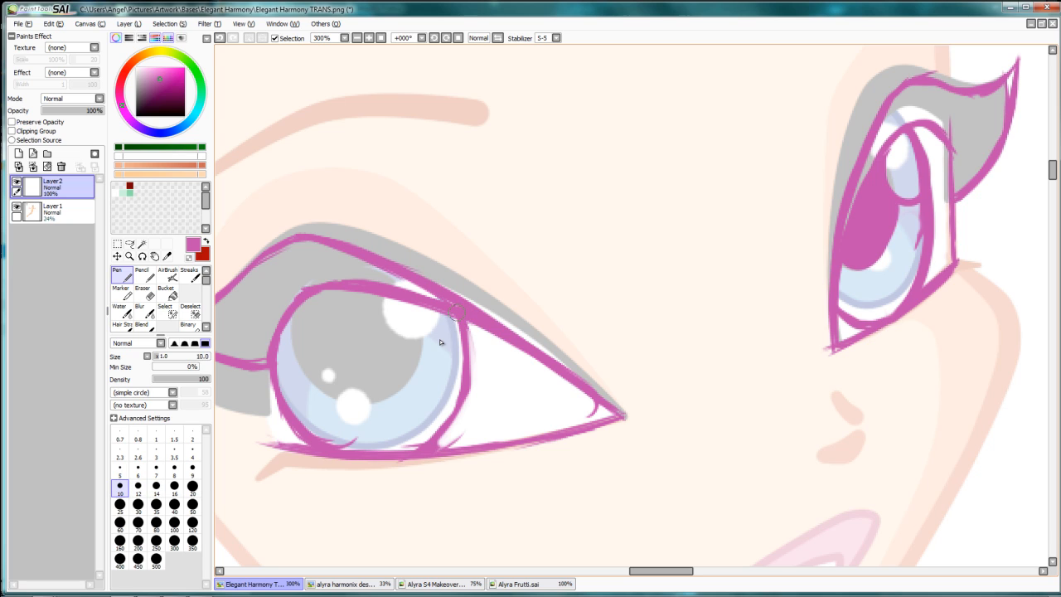
{"action": "mouse_move", "coordinate": [460, 330]}
{"action": "left_mouse_down"}
{"action": "mouse_move", "coordinate": [428, 372]}
{"action": "mouse_move", "coordinate": [410, 319]}
{"action": "mouse_move", "coordinate": [456, 325]}
{"action": "left_mouse_up"}
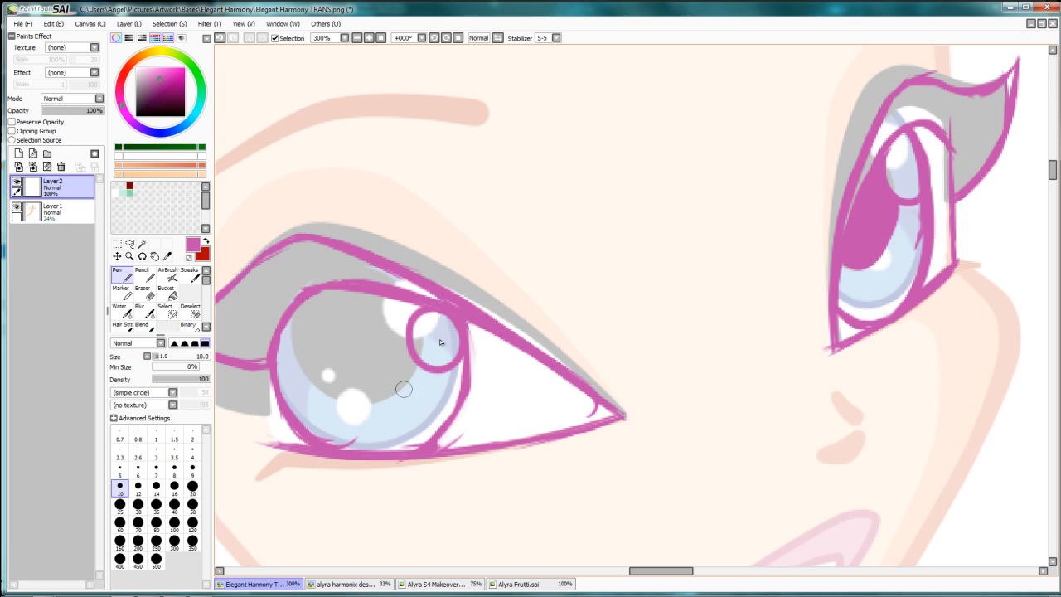
Outline the near eye's round pupil beside the highlight and fill it with dense pink hatching, leaving the highlight empty.
{"action": "mouse_move", "coordinate": [413, 361]}
{"action": "left_mouse_down"}
{"action": "mouse_move", "coordinate": [379, 401]}
{"action": "mouse_move", "coordinate": [348, 398]}
{"action": "mouse_move", "coordinate": [316, 363]}
{"action": "mouse_move", "coordinate": [319, 328]}
{"action": "mouse_move", "coordinate": [347, 296]}
{"action": "left_mouse_up"}
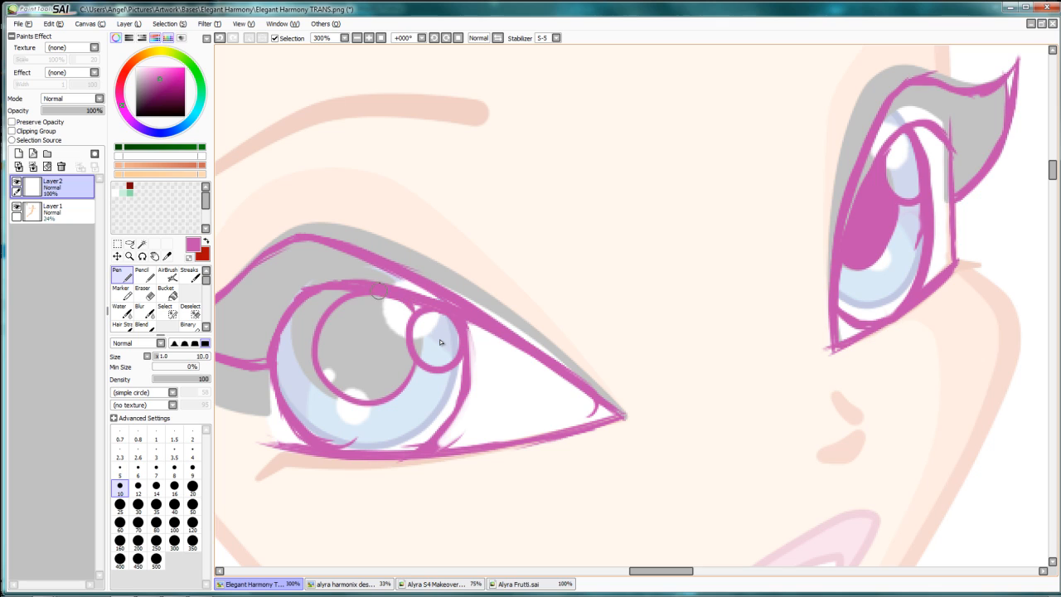
{"action": "mouse_move", "coordinate": [399, 310]}
{"action": "left_mouse_down"}
{"action": "mouse_move", "coordinate": [383, 336]}
{"action": "mouse_move", "coordinate": [357, 310]}
{"action": "mouse_move", "coordinate": [390, 365]}
{"action": "mouse_move", "coordinate": [365, 369]}
{"action": "mouse_move", "coordinate": [390, 381]}
{"action": "mouse_move", "coordinate": [340, 356]}
{"action": "mouse_move", "coordinate": [332, 377]}
{"action": "mouse_move", "coordinate": [370, 299]}
{"action": "left_mouse_up"}
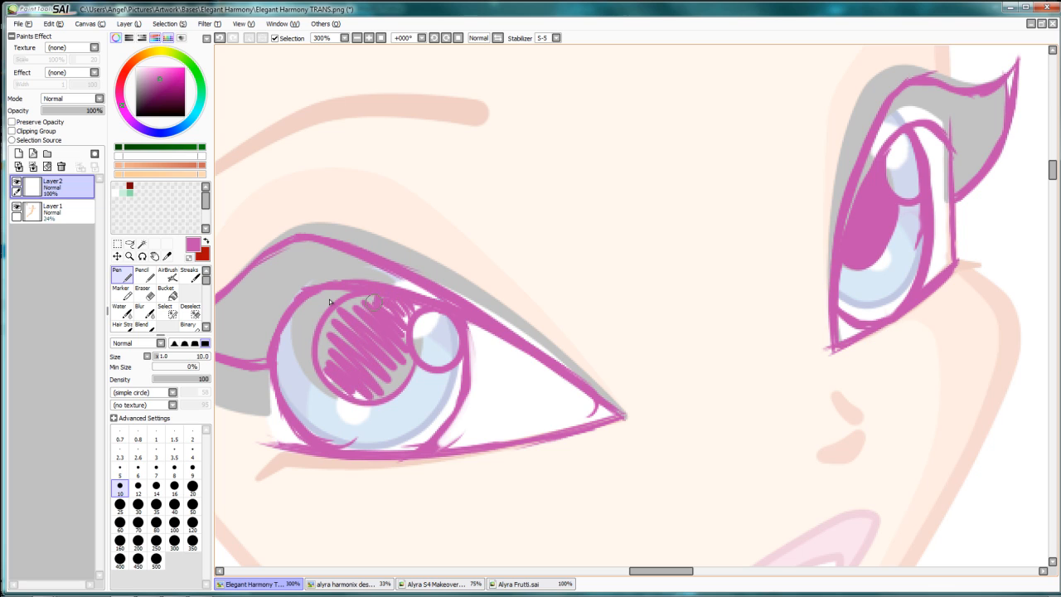
{"action": "left_click_drag", "start_coordinate": [326, 336], "coordinate": [320, 372]}
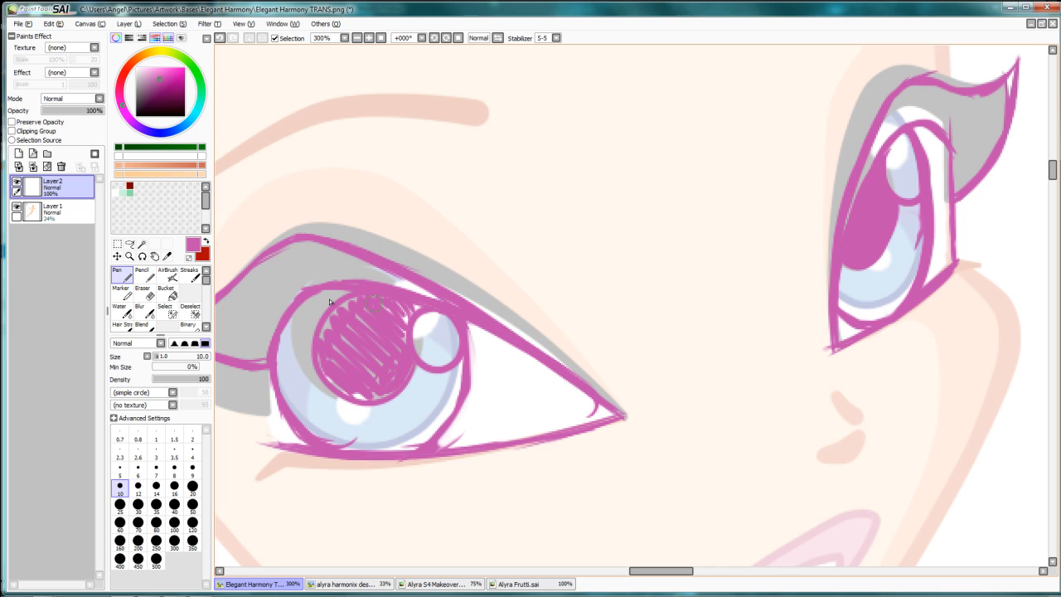
Fill the near eye's upper lid and winged lash area with pink using the size 14 pen.
{"action": "mouse_move", "coordinate": [379, 328]}
{"action": "left_mouse_down"}
{"action": "mouse_move", "coordinate": [624, 194]}
{"action": "mouse_move", "coordinate": [699, 235]}
{"action": "mouse_move", "coordinate": [658, 230]}
{"action": "mouse_move", "coordinate": [612, 304]}
{"action": "left_mouse_up"}
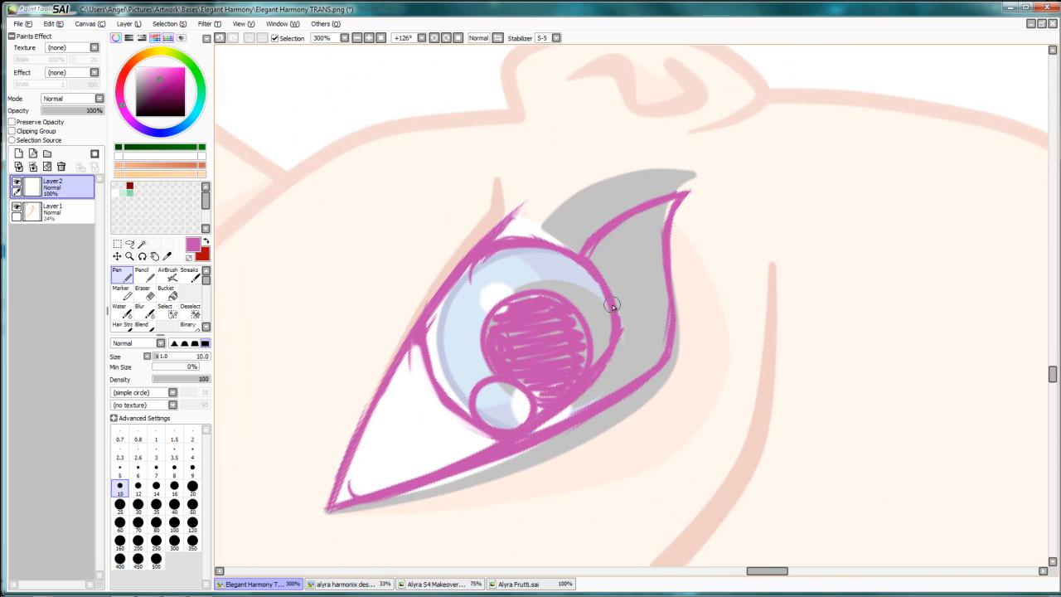
{"action": "key", "text": "bracketright"}
{"action": "key", "text": "bracketright"}
{"action": "mouse_move", "coordinate": [663, 217]}
{"action": "left_mouse_down"}
{"action": "mouse_move", "coordinate": [603, 263]}
{"action": "mouse_move", "coordinate": [629, 294]}
{"action": "mouse_move", "coordinate": [639, 254]}
{"action": "mouse_move", "coordinate": [657, 276]}
{"action": "mouse_move", "coordinate": [659, 239]}
{"action": "mouse_move", "coordinate": [669, 309]}
{"action": "mouse_move", "coordinate": [662, 339]}
{"action": "mouse_move", "coordinate": [659, 281]}
{"action": "mouse_move", "coordinate": [637, 350]}
{"action": "mouse_move", "coordinate": [633, 300]}
{"action": "mouse_move", "coordinate": [616, 378]}
{"action": "left_mouse_up"}
{"action": "left_click_drag", "start_coordinate": [614, 292], "coordinate": [713, 218]}
{"action": "mouse_move", "coordinate": [651, 297]}
{"action": "left_mouse_down"}
{"action": "mouse_move", "coordinate": [557, 191]}
{"action": "mouse_move", "coordinate": [474, 163]}
{"action": "mouse_move", "coordinate": [511, 168]}
{"action": "mouse_move", "coordinate": [496, 148]}
{"action": "mouse_move", "coordinate": [522, 187]}
{"action": "mouse_move", "coordinate": [514, 197]}
{"action": "mouse_move", "coordinate": [569, 243]}
{"action": "mouse_move", "coordinate": [574, 264]}
{"action": "left_mouse_up"}
{"action": "left_click_drag", "start_coordinate": [535, 187], "coordinate": [537, 207]}
{"action": "left_click_drag", "start_coordinate": [559, 237], "coordinate": [574, 262]}
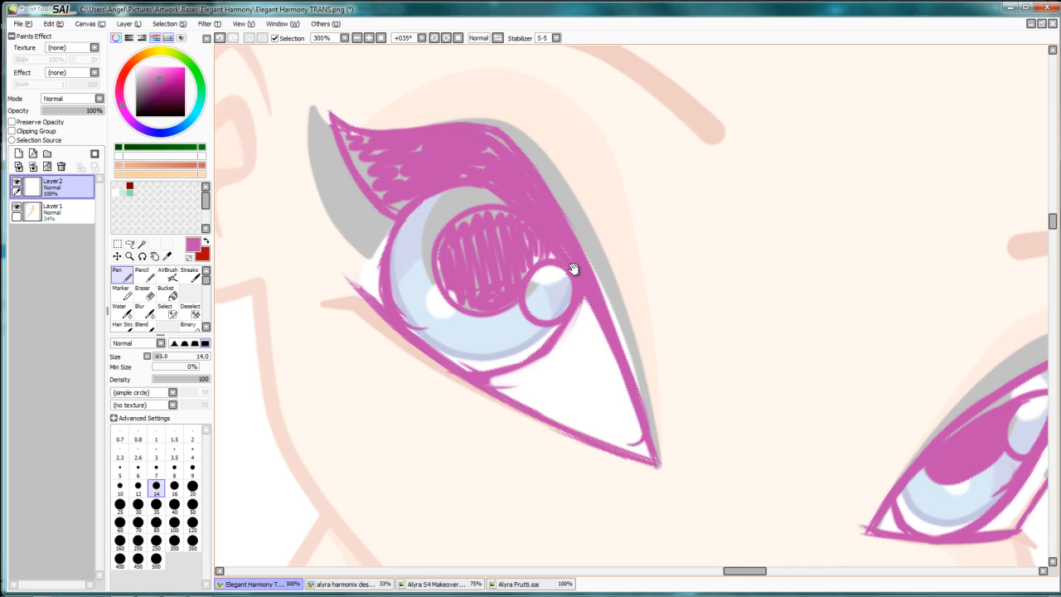
Fill the far eye's upper lid and winged lash area with pink strokes.
{"action": "left_click_drag", "start_coordinate": [800, 348], "coordinate": [577, 138]}
{"action": "left_click_drag", "start_coordinate": [675, 143], "coordinate": [786, 338]}
{"action": "mouse_move", "coordinate": [739, 371]}
{"action": "left_mouse_down"}
{"action": "mouse_move", "coordinate": [593, 162]}
{"action": "mouse_move", "coordinate": [636, 267]}
{"action": "left_mouse_up"}
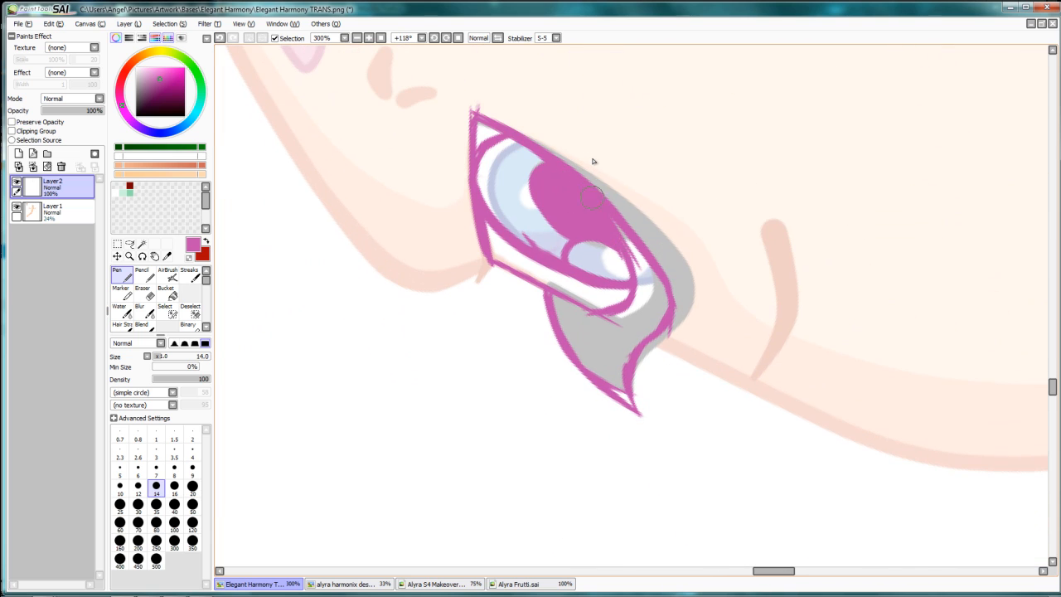
{"action": "left_click_drag", "start_coordinate": [615, 224], "coordinate": [650, 307]}
{"action": "mouse_move", "coordinate": [633, 242]}
{"action": "left_mouse_down"}
{"action": "mouse_move", "coordinate": [660, 289]}
{"action": "mouse_move", "coordinate": [649, 282]}
{"action": "mouse_move", "coordinate": [651, 315]}
{"action": "mouse_move", "coordinate": [628, 299]}
{"action": "mouse_move", "coordinate": [629, 350]}
{"action": "mouse_move", "coordinate": [594, 331]}
{"action": "mouse_move", "coordinate": [607, 360]}
{"action": "mouse_move", "coordinate": [566, 310]}
{"action": "mouse_move", "coordinate": [614, 378]}
{"action": "mouse_move", "coordinate": [582, 349]}
{"action": "left_mouse_up"}
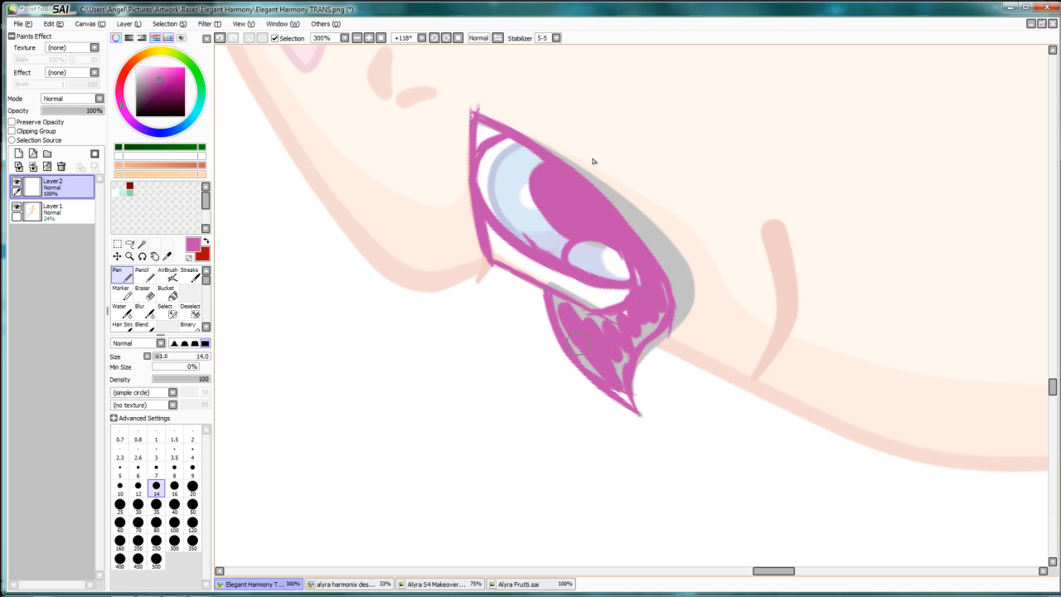
{"action": "key", "text": "Home"}
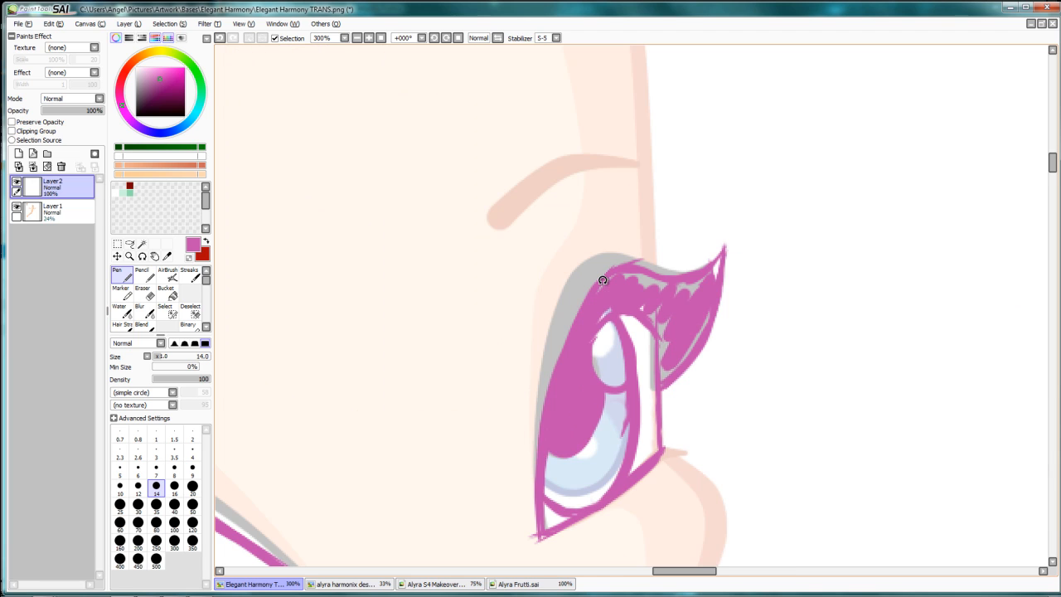
Hide the base layer to examine both drawn eyes on their own, and show it again.
{"action": "scroll", "coordinate": [524, 318], "scroll_direction": "down", "scroll_amount": 4}
{"action": "left_click_drag", "start_coordinate": [506, 344], "coordinate": [621, 192]}
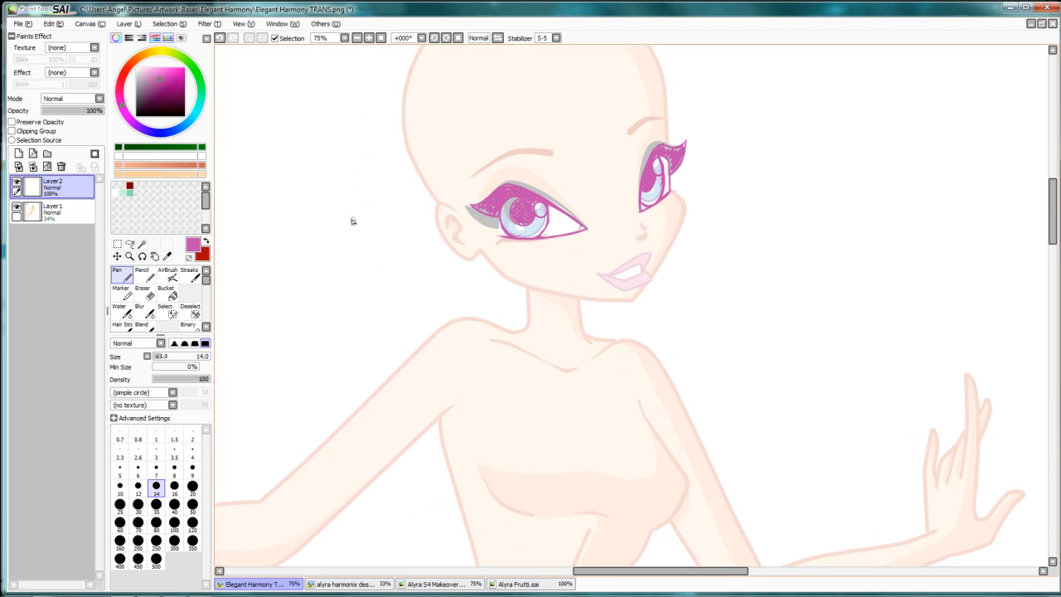
{"action": "left_click", "coordinate": [17, 206]}
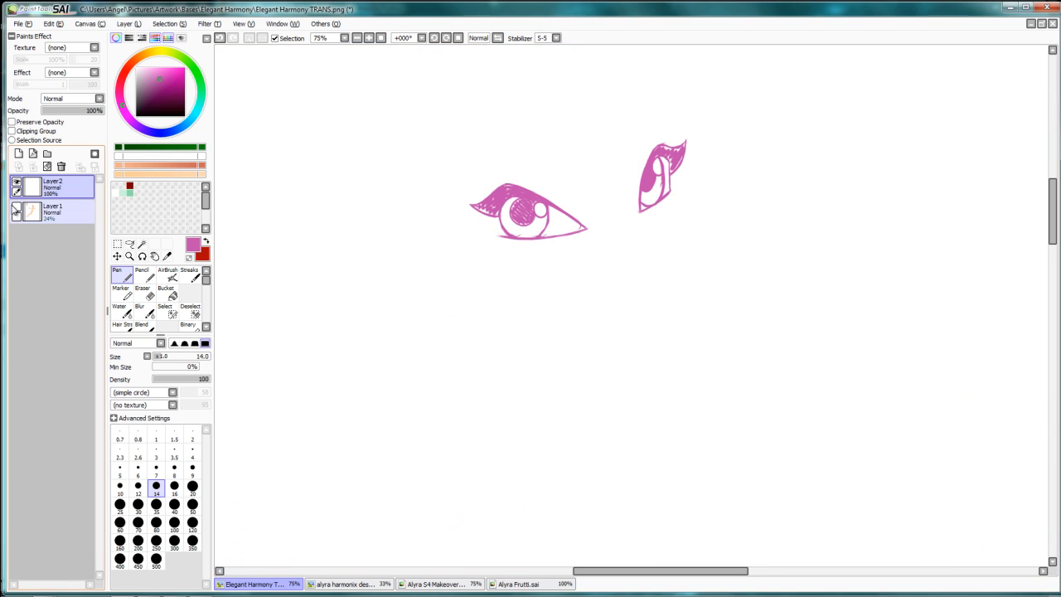
{"action": "left_click", "coordinate": [16, 207]}
Look at the nose and lips in the Alyra Frutti.sai drawing for reference, and return to the Elegant Harmony drawing.
{"action": "left_click_drag", "start_coordinate": [590, 202], "coordinate": [486, 147]}
{"action": "left_click", "coordinate": [520, 133], "text": "ctrl"}
{"action": "left_click", "coordinate": [519, 134], "text": "ctrl"}
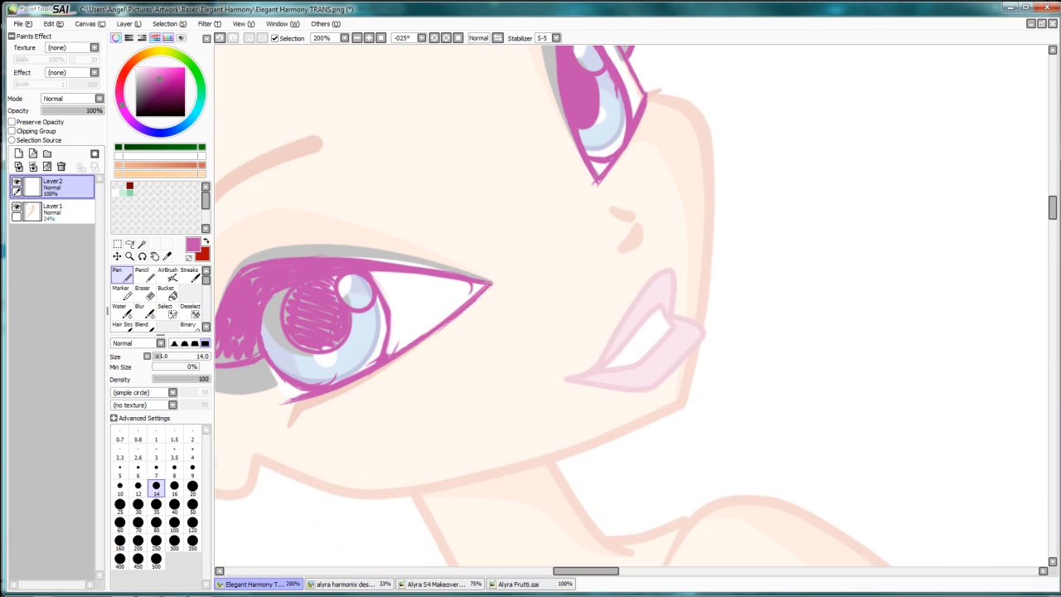
{"action": "left_click", "coordinate": [510, 584]}
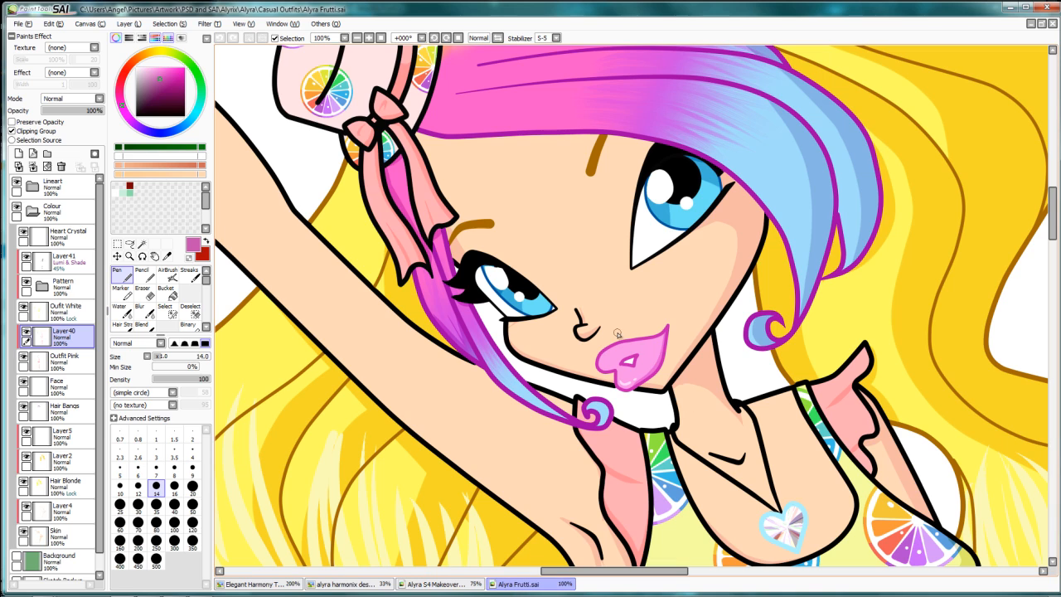
{"action": "left_click", "coordinate": [253, 585]}
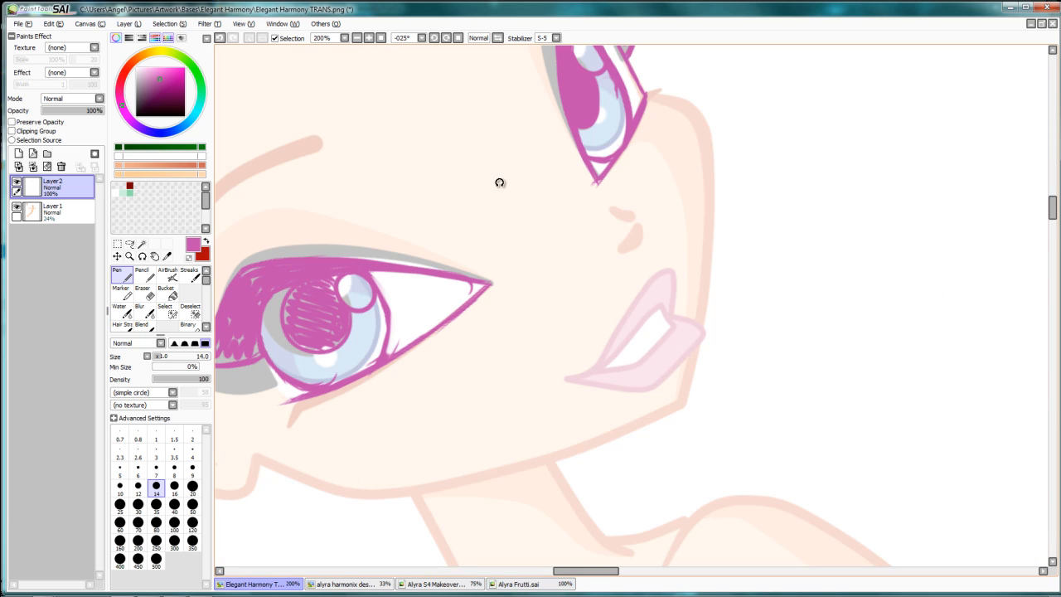
Draw a guideline from the far eye's inner corner to the nose and sketch the nose tip and nostril with the size 10 pen.
{"action": "left_click_drag", "start_coordinate": [500, 182], "coordinate": [706, 207]}
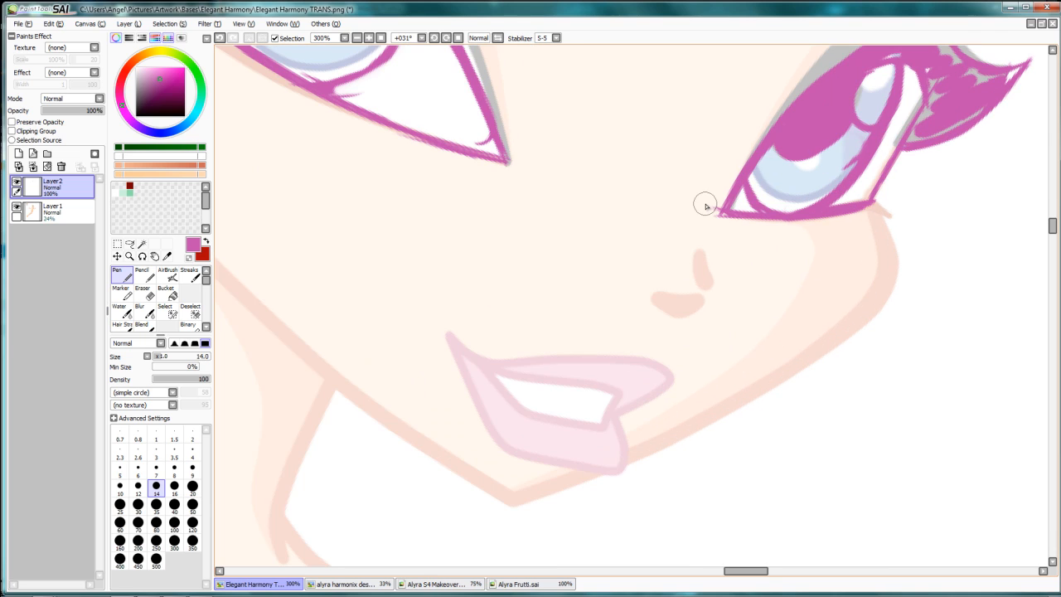
{"action": "key", "text": "bracketleft"}
{"action": "key", "text": "bracketleft"}
{"action": "left_click_drag", "start_coordinate": [722, 213], "coordinate": [696, 301]}
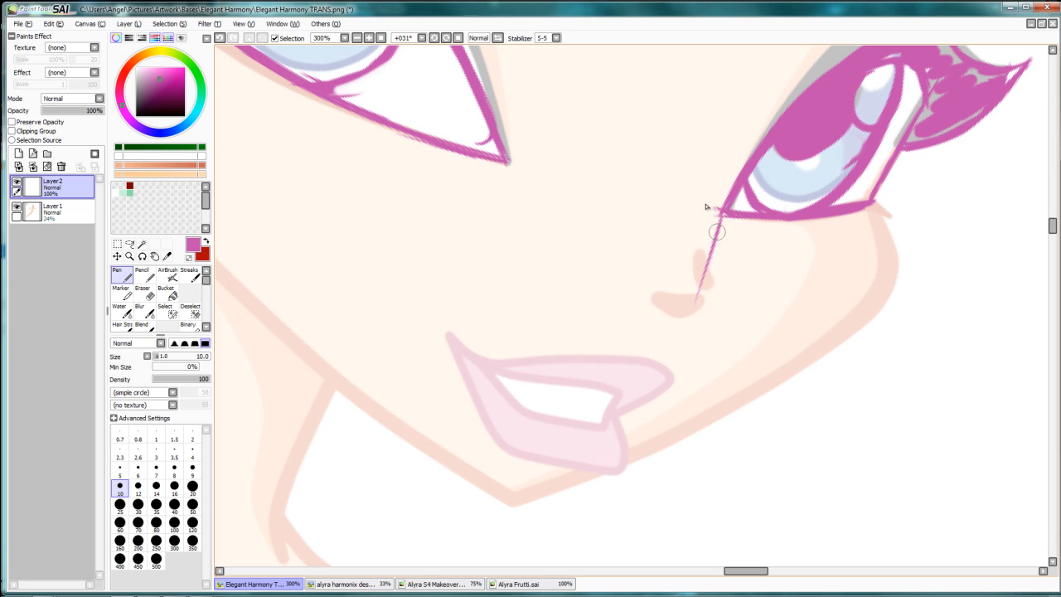
{"action": "left_click_drag", "start_coordinate": [718, 232], "coordinate": [681, 335]}
{"action": "mouse_move", "coordinate": [667, 285]}
{"action": "left_mouse_down"}
{"action": "mouse_move", "coordinate": [689, 277]}
{"action": "mouse_move", "coordinate": [692, 302]}
{"action": "mouse_move", "coordinate": [692, 279]}
{"action": "mouse_move", "coordinate": [685, 315]}
{"action": "mouse_move", "coordinate": [645, 313]}
{"action": "mouse_move", "coordinate": [625, 287]}
{"action": "mouse_move", "coordinate": [655, 310]}
{"action": "left_mouse_up"}
{"action": "left_click_drag", "start_coordinate": [691, 274], "coordinate": [654, 280]}
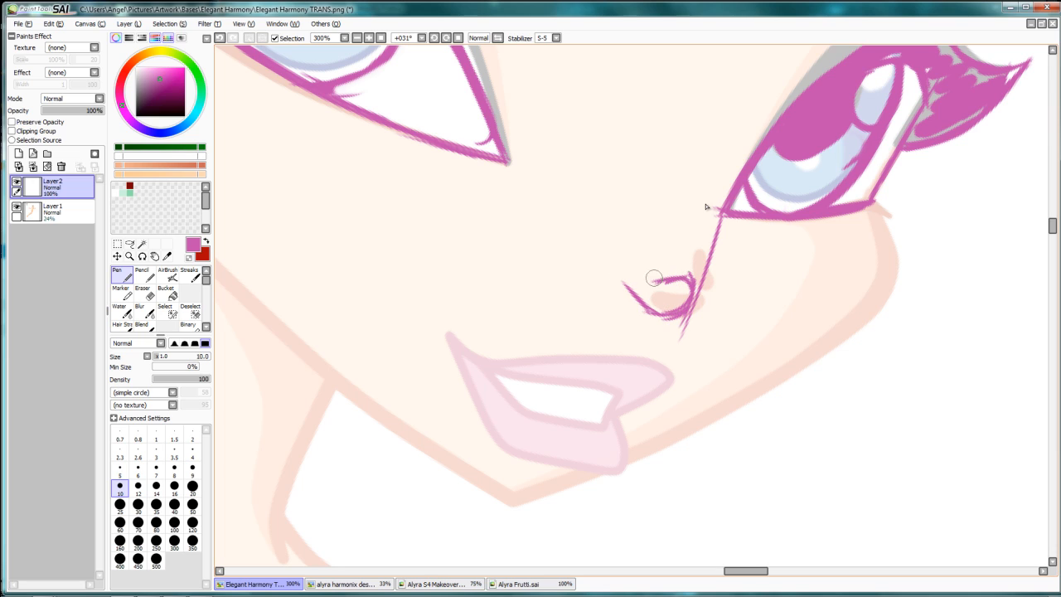
Add a short curved nose bridge line and erase the guideline between the far eye and nose at size 16.
{"action": "mouse_move", "coordinate": [684, 241]}
{"action": "left_mouse_down"}
{"action": "mouse_move", "coordinate": [672, 277]}
{"action": "mouse_move", "coordinate": [695, 236]}
{"action": "left_mouse_up"}
{"action": "left_click", "coordinate": [143, 294]}
{"action": "mouse_move", "coordinate": [702, 213]}
{"action": "left_mouse_down"}
{"action": "mouse_move", "coordinate": [724, 234]}
{"action": "mouse_move", "coordinate": [686, 335]}
{"action": "left_mouse_up"}
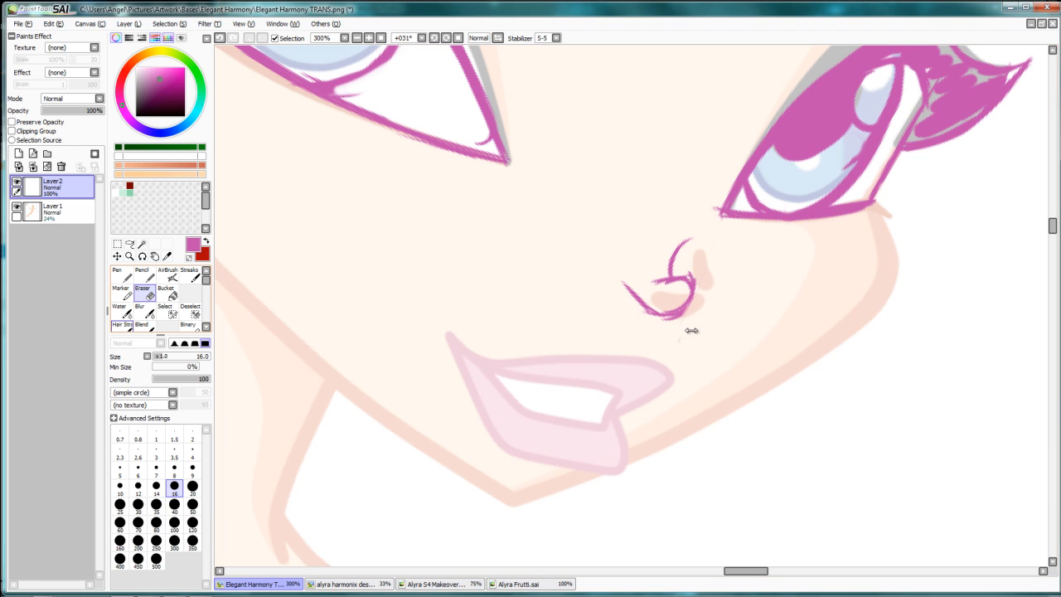
{"action": "key", "text": "n"}
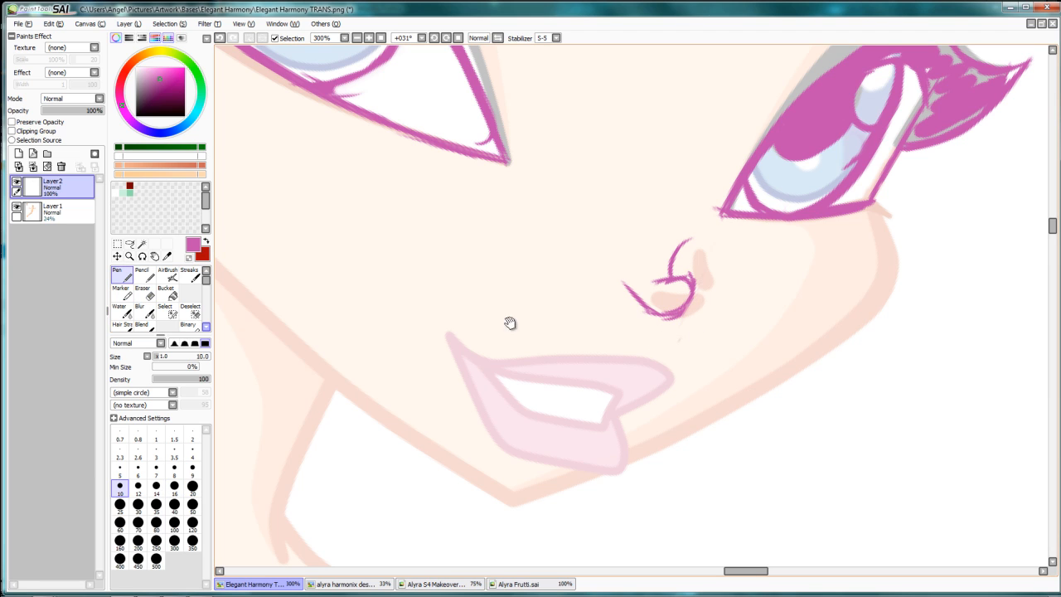
Examine the lips in the Alyra S4 Makeover and Alyra Frutti drawings, and return to the Elegant Harmony drawing.
{"action": "left_click_drag", "start_coordinate": [509, 322], "coordinate": [660, 207]}
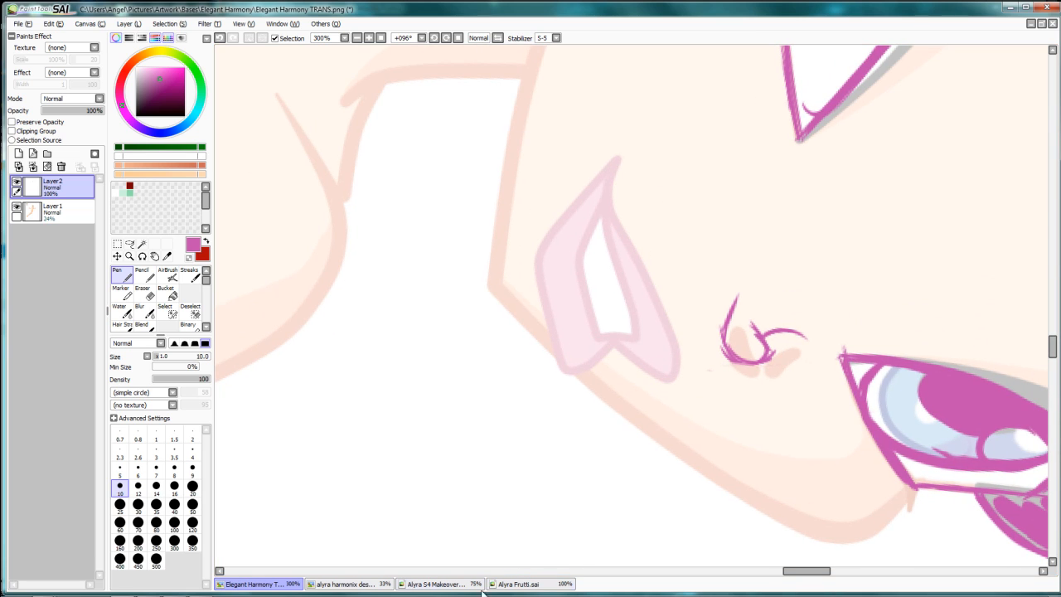
{"action": "left_click", "coordinate": [423, 584]}
{"action": "scroll", "coordinate": [604, 394], "scroll_direction": "down", "scroll_amount": 2}
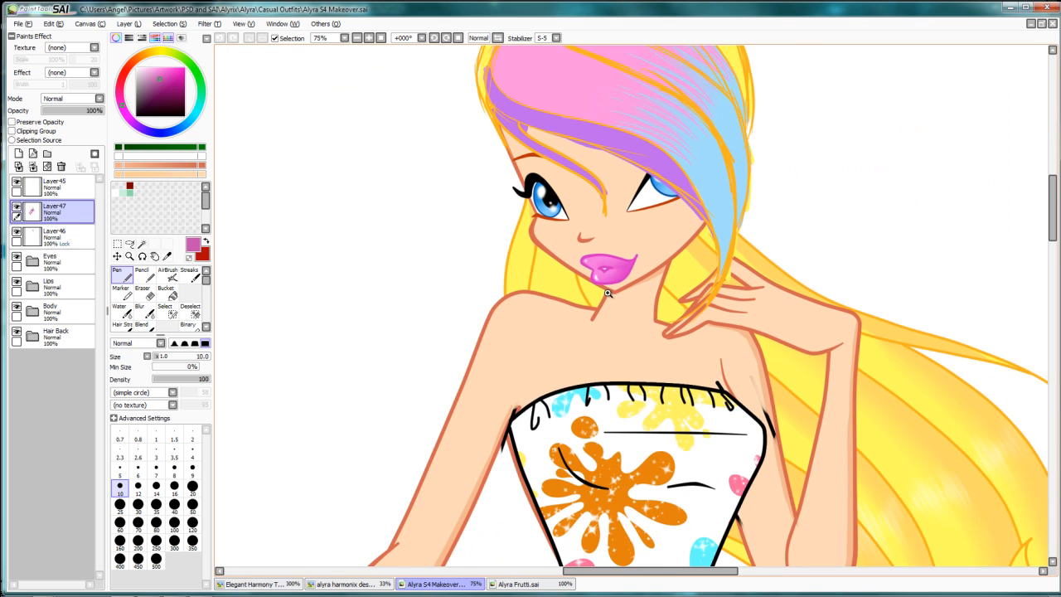
{"action": "scroll", "coordinate": [611, 268], "scroll_direction": "up", "scroll_amount": 2}
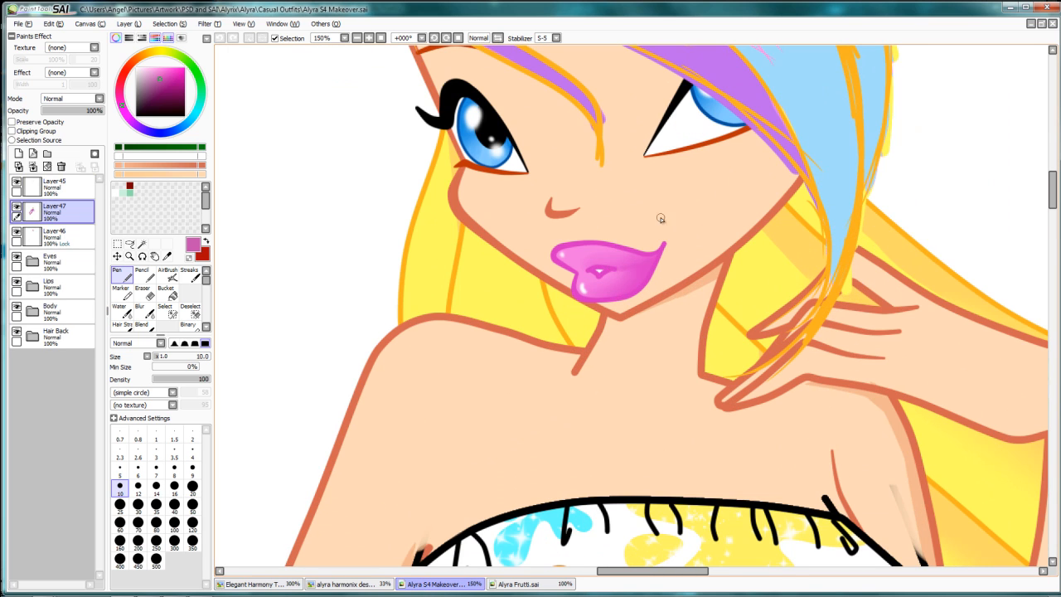
{"action": "left_click", "coordinate": [522, 585]}
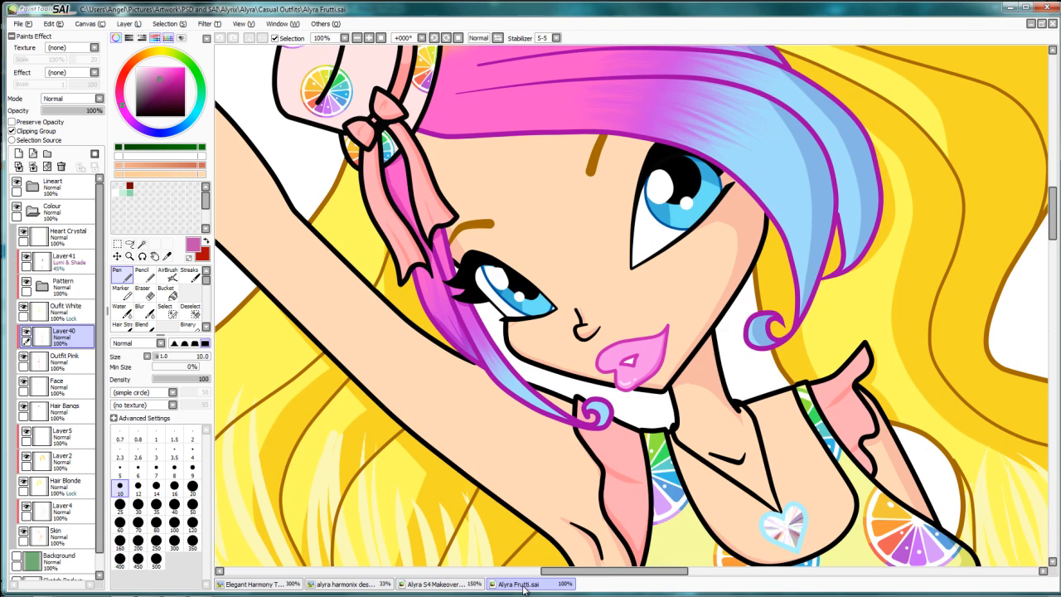
{"action": "left_click", "coordinate": [262, 585]}
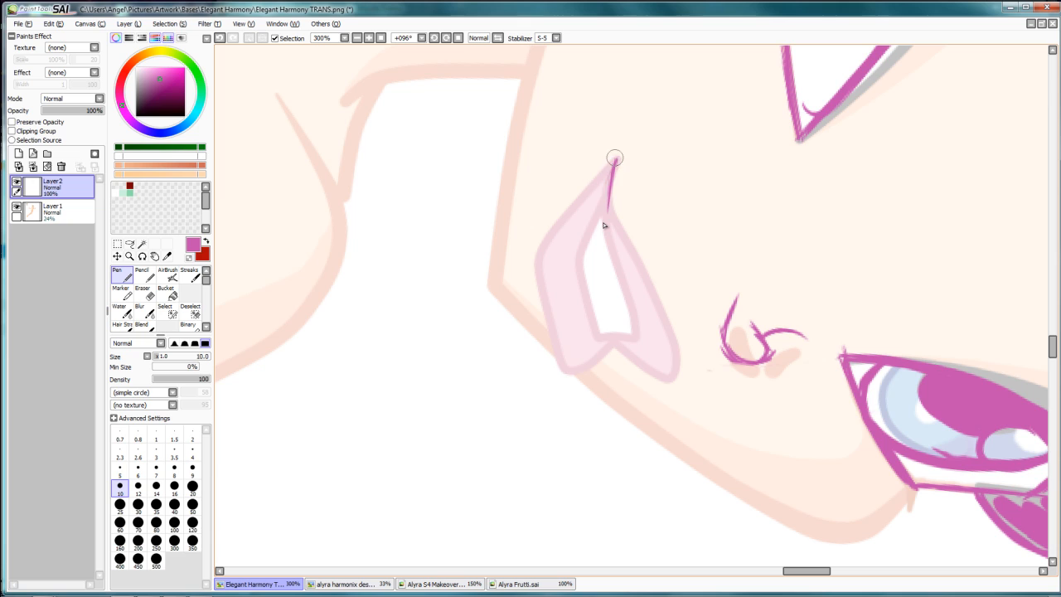
Draw the mouth's parting line from the near corner along the upper lip's lower edge, and start the upper lip's outer outline.
{"action": "left_click_drag", "start_coordinate": [613, 158], "coordinate": [614, 267]}
{"action": "left_click_drag", "start_coordinate": [602, 220], "coordinate": [631, 318]}
{"action": "left_click_drag", "start_coordinate": [607, 248], "coordinate": [629, 319]}
{"action": "left_click_drag", "start_coordinate": [617, 281], "coordinate": [631, 338]}
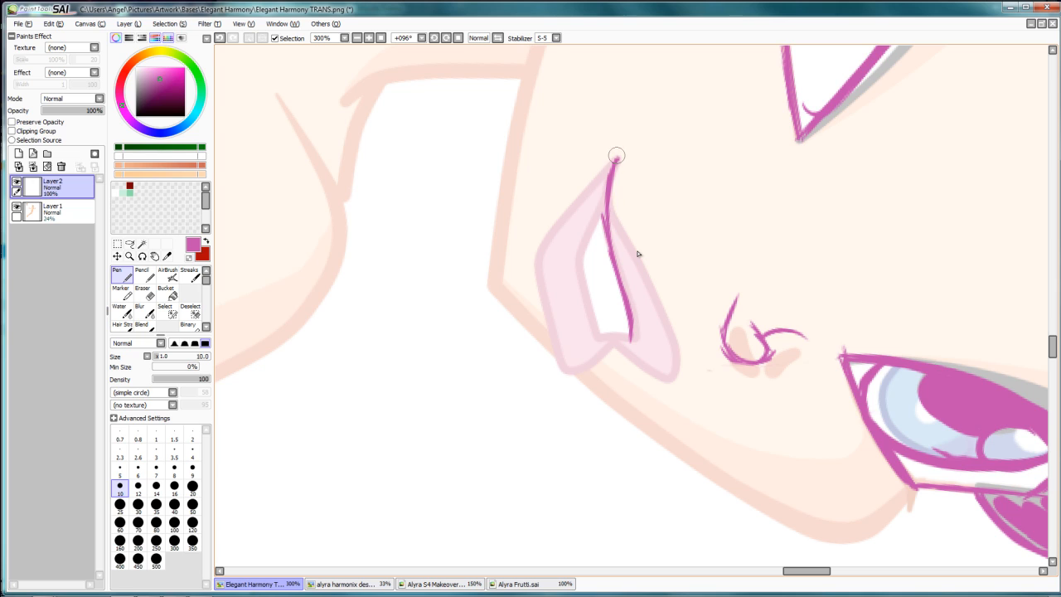
{"action": "left_click_drag", "start_coordinate": [616, 157], "coordinate": [624, 224]}
Lower the base layer's opacity to 11% and make the linework layer active again.
{"action": "left_click", "coordinate": [52, 210]}
{"action": "left_click_drag", "start_coordinate": [57, 110], "coordinate": [49, 110]}
{"action": "left_click", "coordinate": [52, 186]}
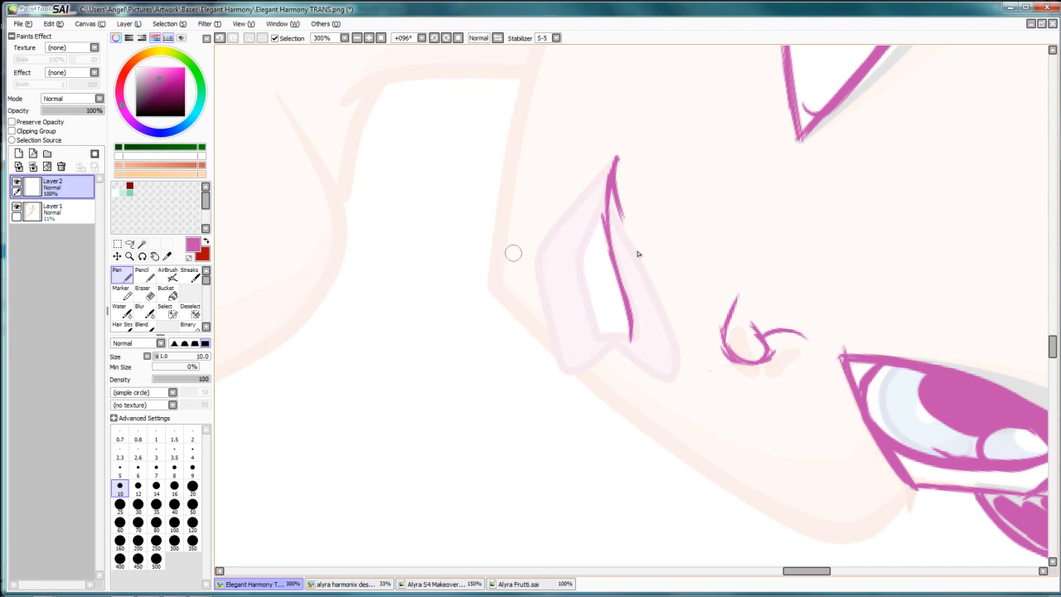
Outline the lips in pink at size 10, completing the upper lip's outer edge and the lower lip's full contour.
{"action": "mouse_move", "coordinate": [617, 206]}
{"action": "left_mouse_down"}
{"action": "mouse_move", "coordinate": [662, 300]}
{"action": "mouse_move", "coordinate": [663, 353]}
{"action": "mouse_move", "coordinate": [651, 366]}
{"action": "mouse_move", "coordinate": [623, 343]}
{"action": "mouse_move", "coordinate": [579, 373]}
{"action": "mouse_move", "coordinate": [554, 325]}
{"action": "left_mouse_up"}
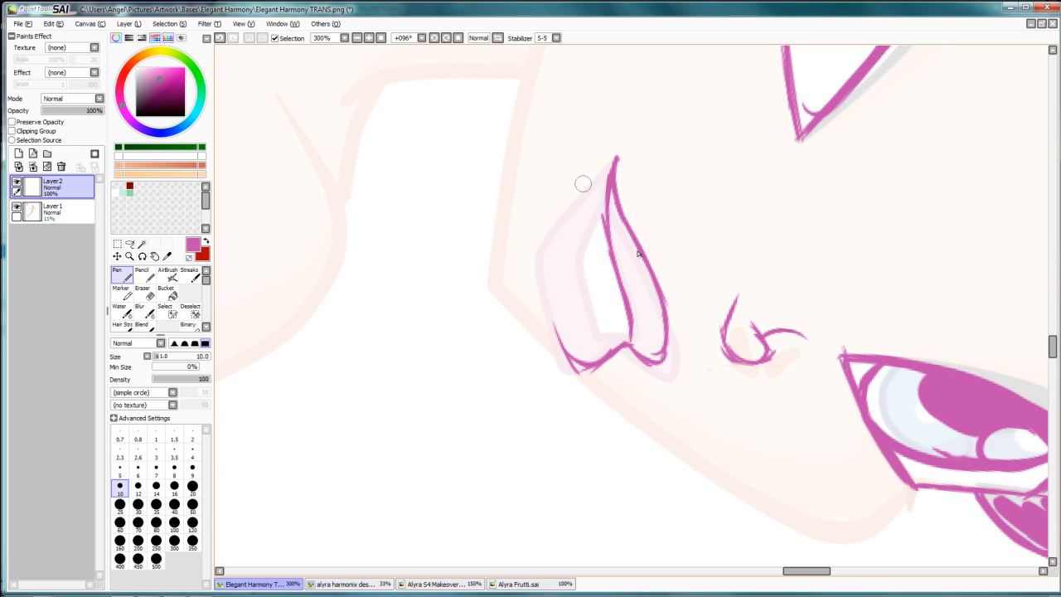
{"action": "left_click_drag", "start_coordinate": [614, 162], "coordinate": [535, 275]}
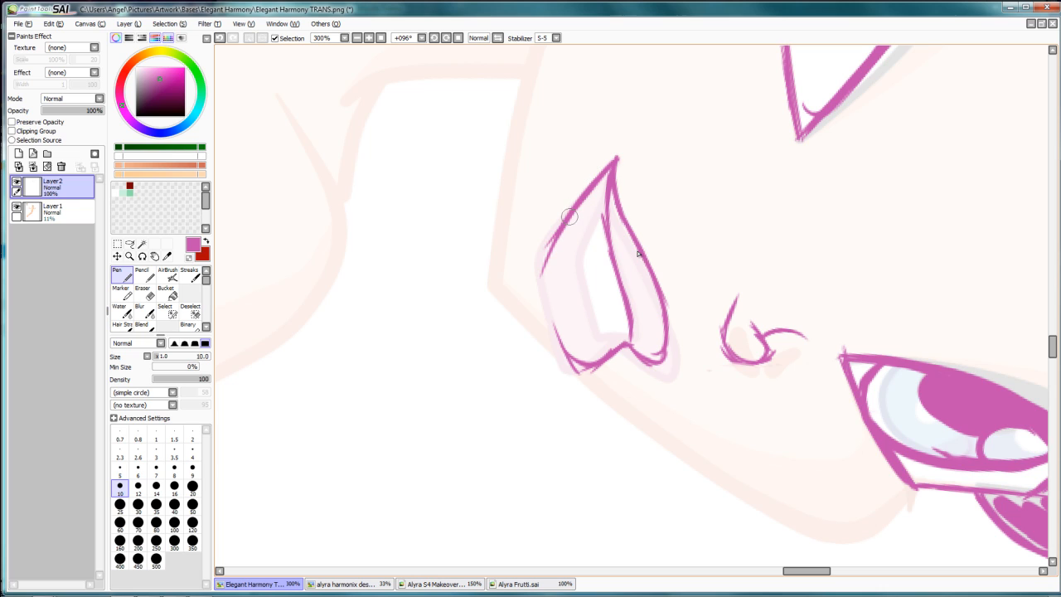
{"action": "mouse_move", "coordinate": [557, 238]}
{"action": "left_mouse_down"}
{"action": "mouse_move", "coordinate": [544, 298]}
{"action": "mouse_move", "coordinate": [545, 276]}
{"action": "left_mouse_up"}
{"action": "left_click_drag", "start_coordinate": [544, 262], "coordinate": [561, 348]}
{"action": "mouse_move", "coordinate": [543, 288]}
{"action": "left_mouse_down"}
{"action": "mouse_move", "coordinate": [558, 341]}
{"action": "mouse_move", "coordinate": [581, 358]}
{"action": "mouse_move", "coordinate": [630, 337]}
{"action": "left_mouse_up"}
Erase most of the upper lip's outer outline and the mouth's parting line with the Eraser at size 16.
{"action": "key", "text": "e"}
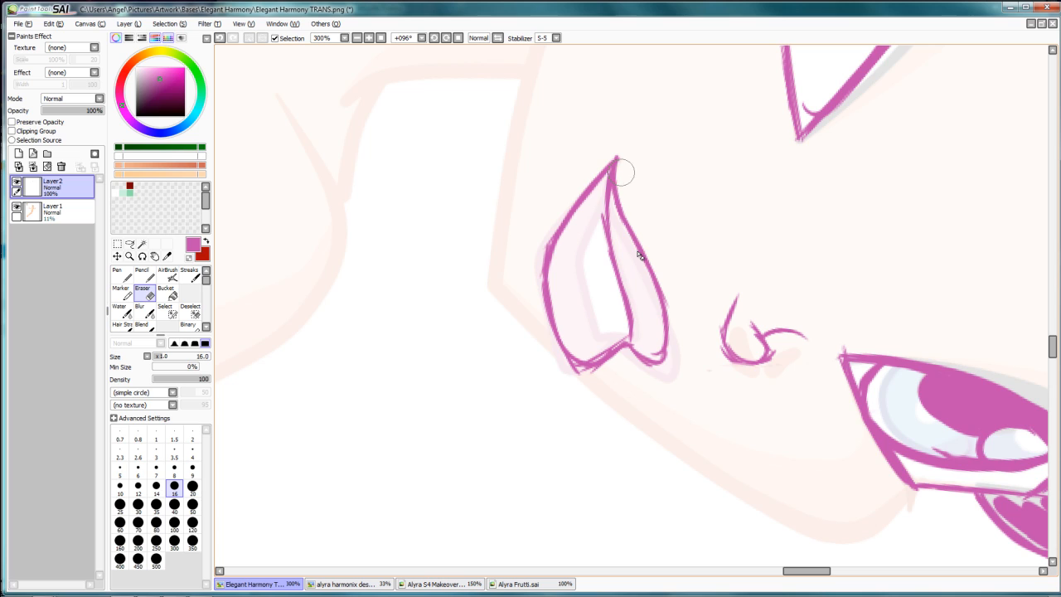
{"action": "mouse_move", "coordinate": [651, 270]}
{"action": "left_mouse_down"}
{"action": "mouse_move", "coordinate": [631, 229]}
{"action": "mouse_move", "coordinate": [669, 332]}
{"action": "mouse_move", "coordinate": [665, 343]}
{"action": "mouse_move", "coordinate": [622, 354]}
{"action": "left_mouse_up"}
{"action": "left_click_drag", "start_coordinate": [618, 184], "coordinate": [611, 248]}
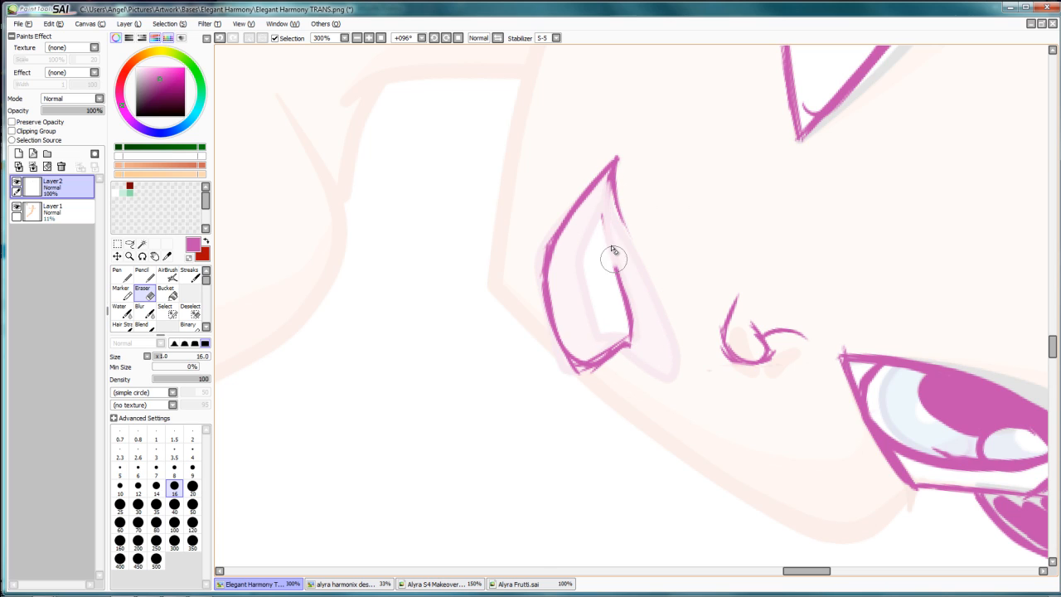
{"action": "left_click_drag", "start_coordinate": [616, 286], "coordinate": [631, 331]}
Redraw the upper lip's outer outline fuller with the Pen at size 10 and add a small pointed opening between the lips.
{"action": "left_click", "coordinate": [122, 276]}
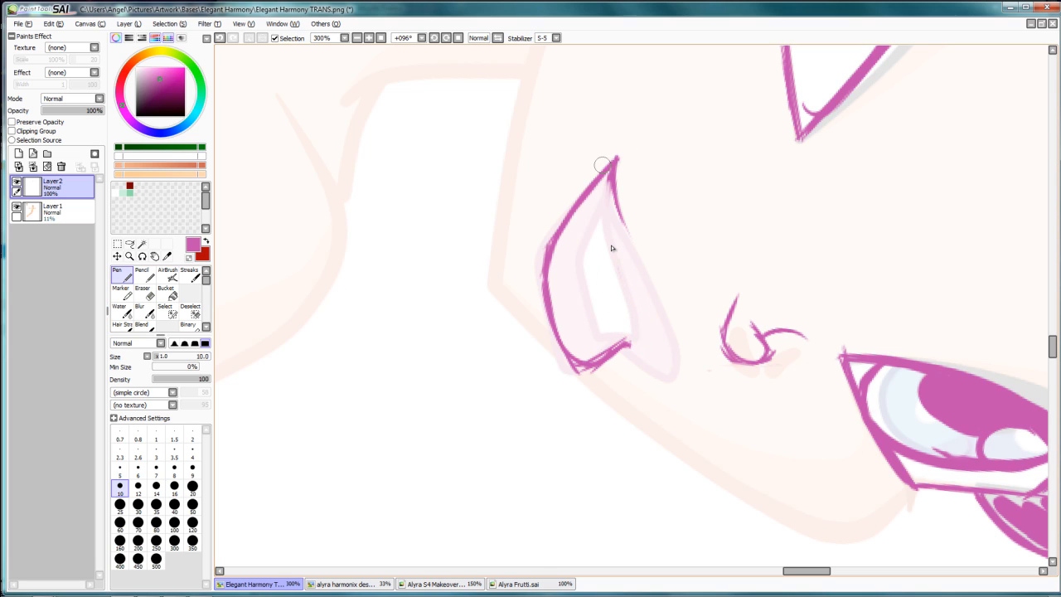
{"action": "left_click_drag", "start_coordinate": [617, 162], "coordinate": [626, 224]}
{"action": "left_click_drag", "start_coordinate": [615, 187], "coordinate": [662, 276]}
{"action": "left_click_drag", "start_coordinate": [622, 214], "coordinate": [666, 322]}
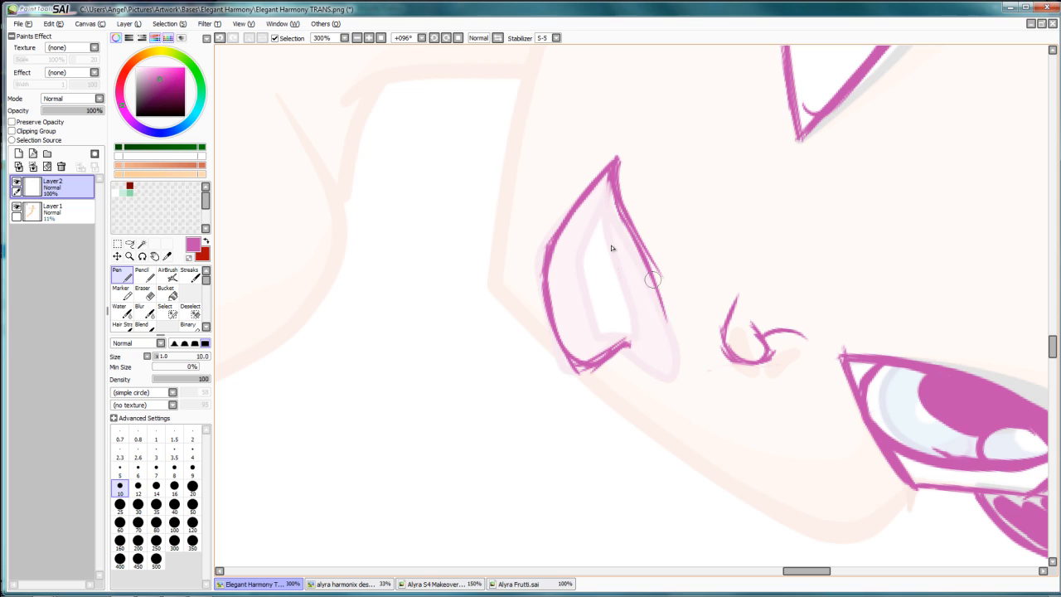
{"action": "left_click_drag", "start_coordinate": [648, 265], "coordinate": [662, 346]}
{"action": "mouse_move", "coordinate": [658, 302]}
{"action": "left_mouse_down"}
{"action": "mouse_move", "coordinate": [673, 361]}
{"action": "mouse_move", "coordinate": [647, 347]}
{"action": "mouse_move", "coordinate": [648, 368]}
{"action": "mouse_move", "coordinate": [672, 373]}
{"action": "left_mouse_up"}
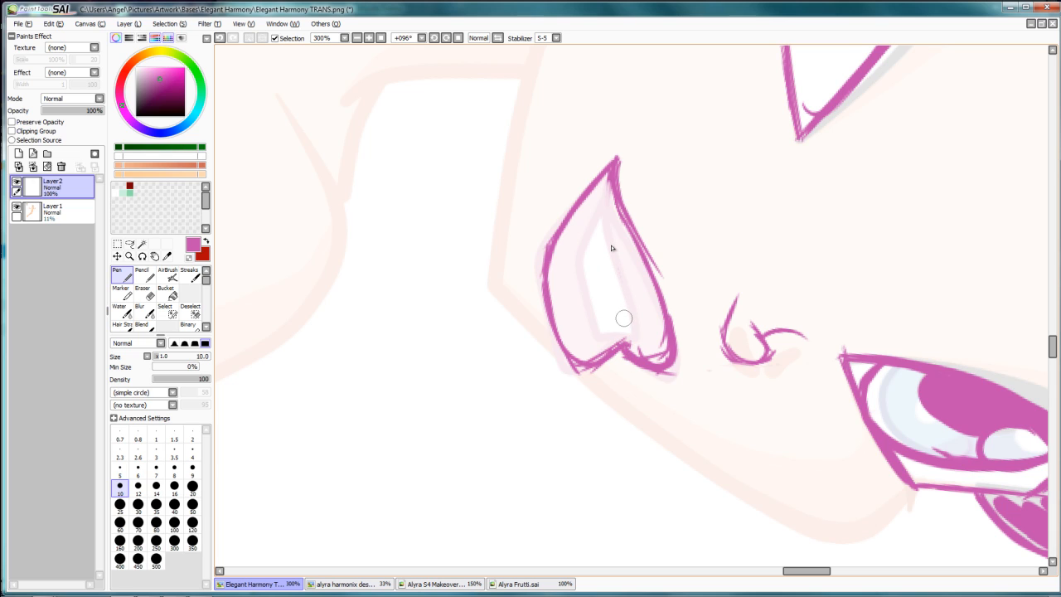
{"action": "left_click_drag", "start_coordinate": [627, 321], "coordinate": [614, 281]}
{"action": "left_click_drag", "start_coordinate": [599, 299], "coordinate": [619, 321]}
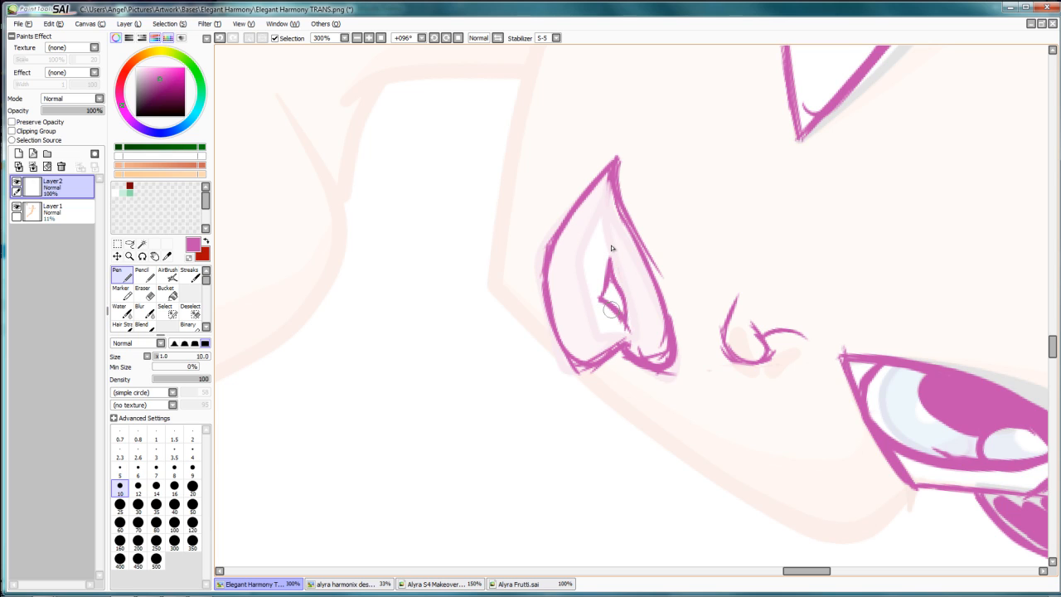
Examine the unrotated face linework as a whole and the near eye up close.
{"action": "right_click", "coordinate": [680, 248], "text": "alt"}
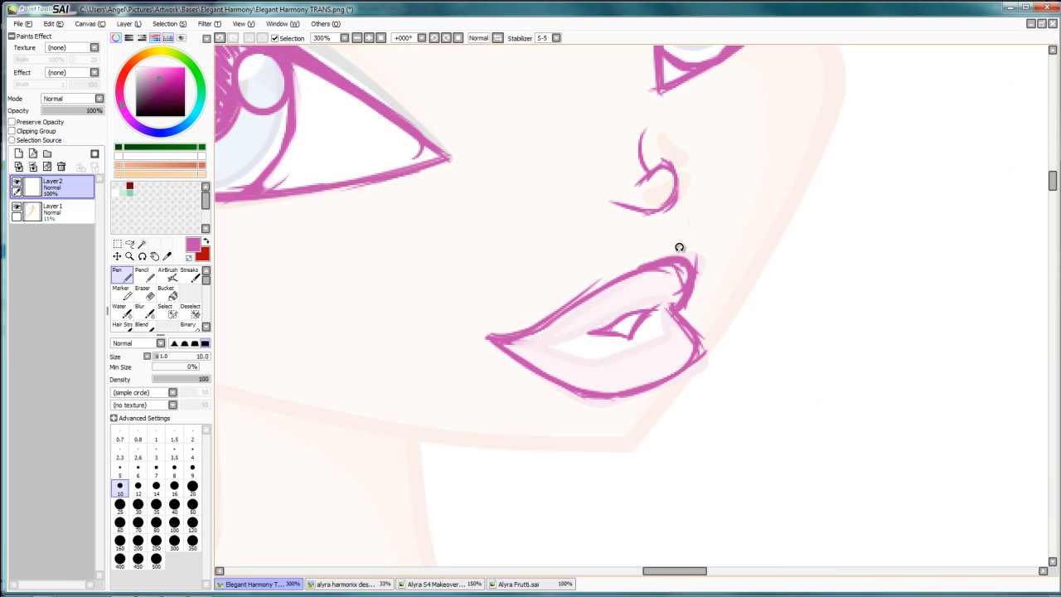
{"action": "left_click", "coordinate": [597, 222], "text": "ctrl+alt"}
{"action": "left_click", "coordinate": [597, 221], "text": "ctrl+alt"}
{"action": "left_click", "coordinate": [597, 221], "text": "ctrl+alt"}
{"action": "left_click", "coordinate": [597, 221], "text": "ctrl+alt"}
{"action": "left_click_drag", "start_coordinate": [644, 356], "coordinate": [648, 405]}
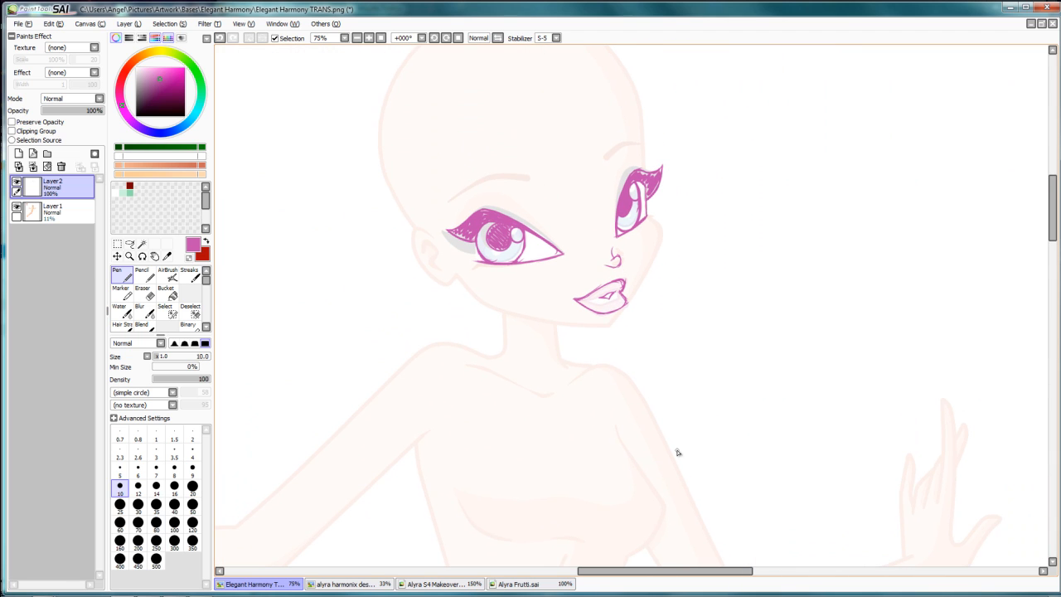
{"action": "left_click_drag", "start_coordinate": [576, 344], "coordinate": [583, 394]}
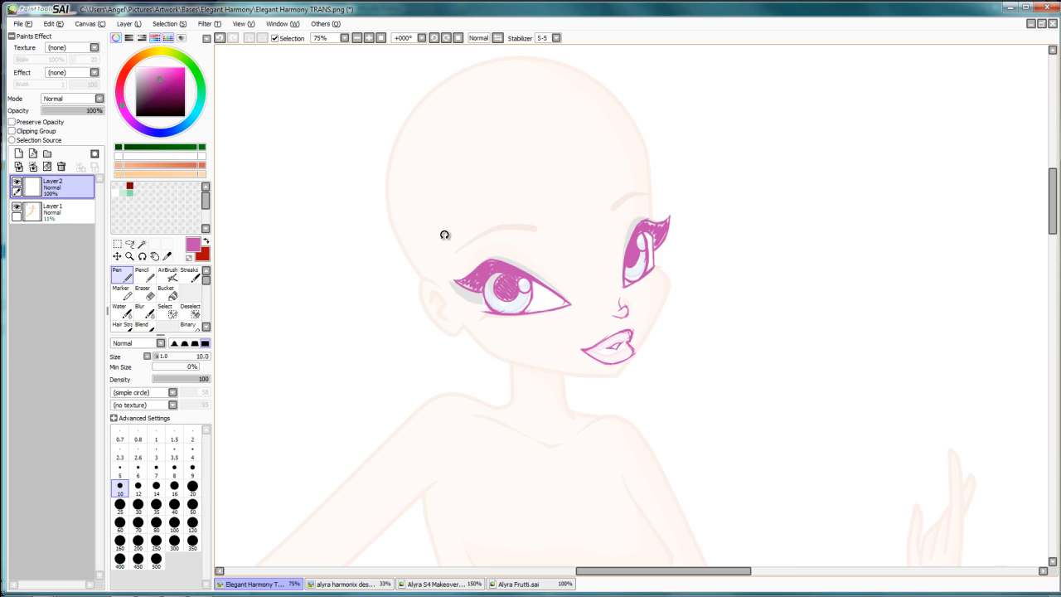
{"action": "left_click_drag", "start_coordinate": [445, 235], "coordinate": [548, 204]}
{"action": "scroll", "coordinate": [522, 182], "scroll_direction": "up", "scroll_amount": 4}
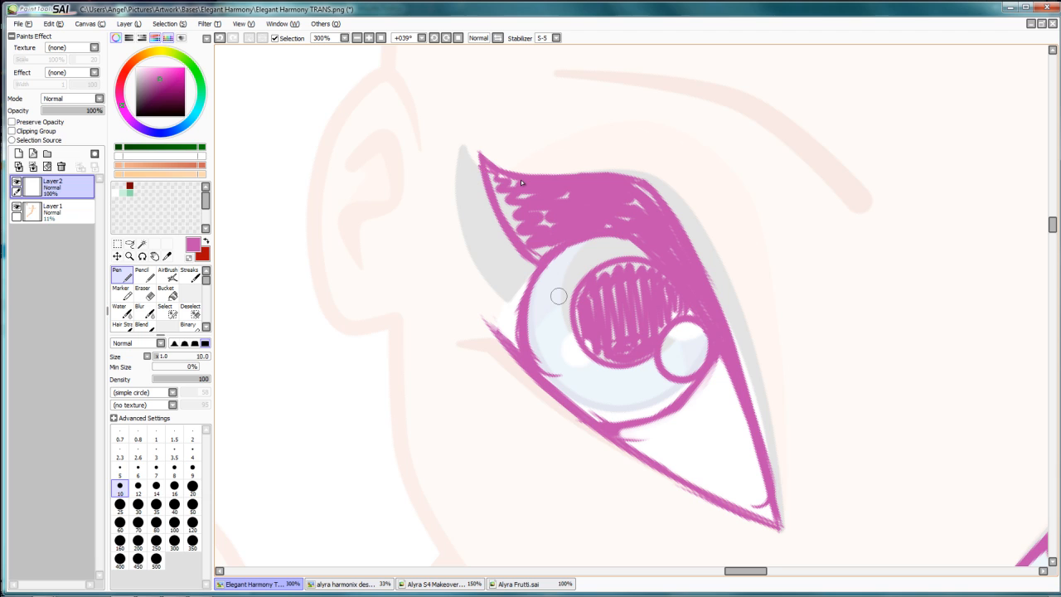
{"action": "key", "text": "Home"}
{"action": "scroll", "coordinate": [602, 282], "scroll_direction": "down", "scroll_amount": 5}
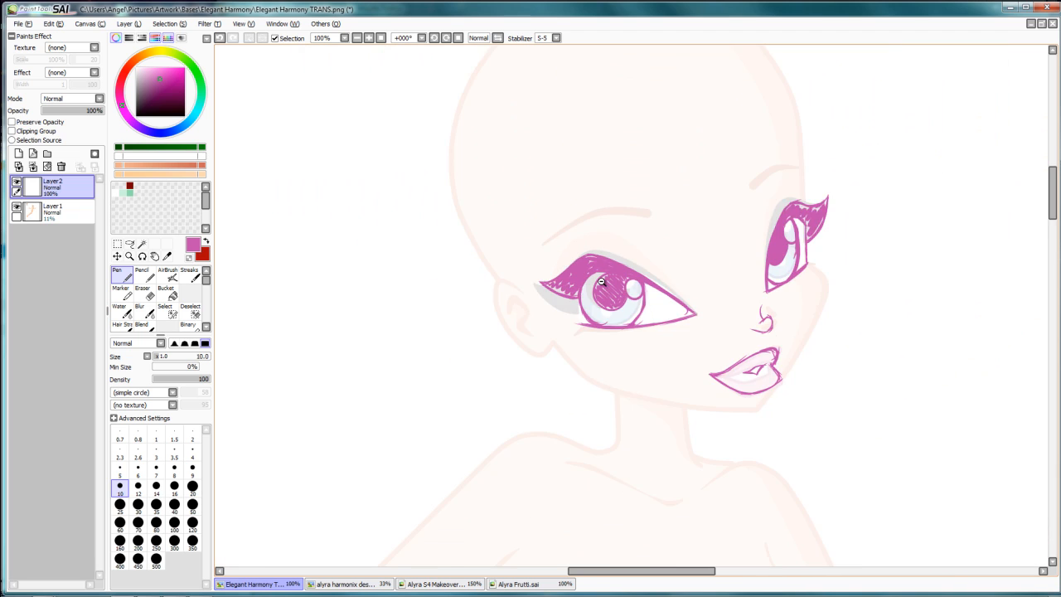
{"action": "left_click_drag", "start_coordinate": [692, 339], "coordinate": [658, 330]}
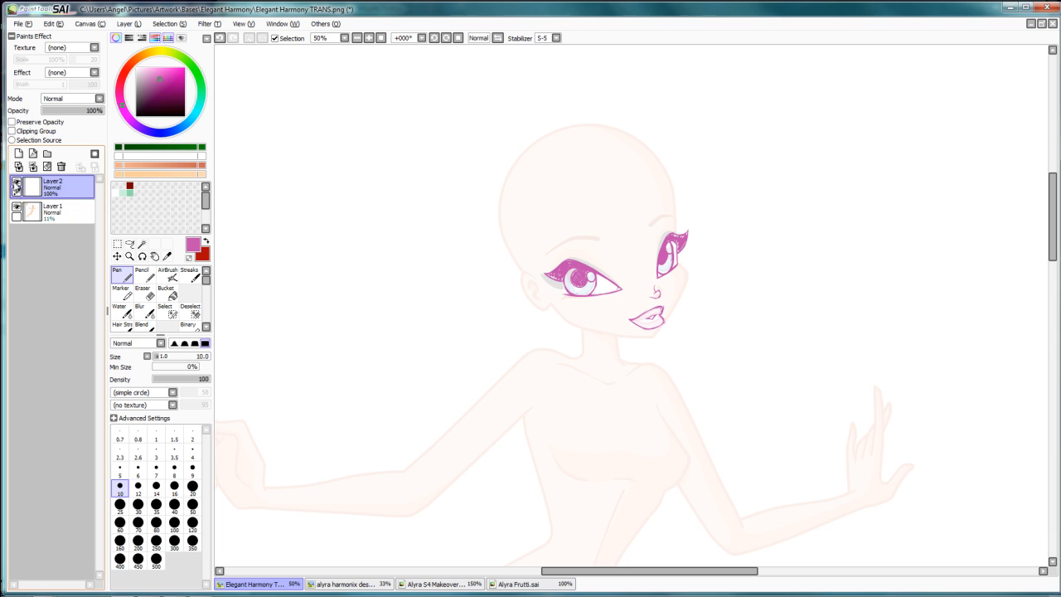
Hide the linework layer and set the base layer's opacity to 100%.
{"action": "left_click", "coordinate": [15, 184]}
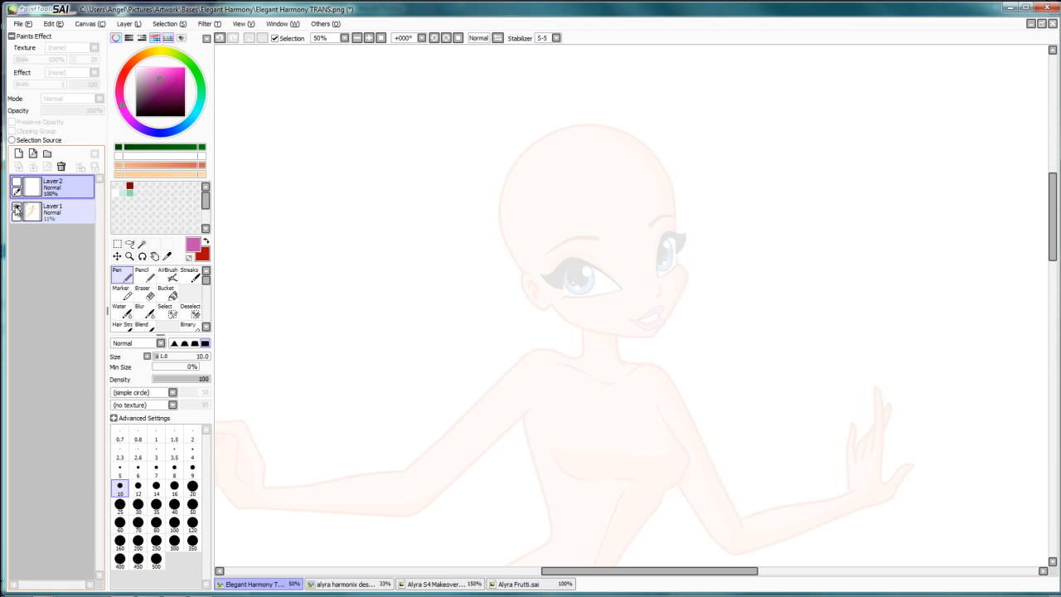
{"action": "left_click", "coordinate": [70, 220]}
{"action": "left_click_drag", "start_coordinate": [55, 111], "coordinate": [110, 118]}
Duplicate the base layer, hide the original, and keep the copy active.
{"action": "left_click_drag", "start_coordinate": [617, 228], "coordinate": [594, 222]}
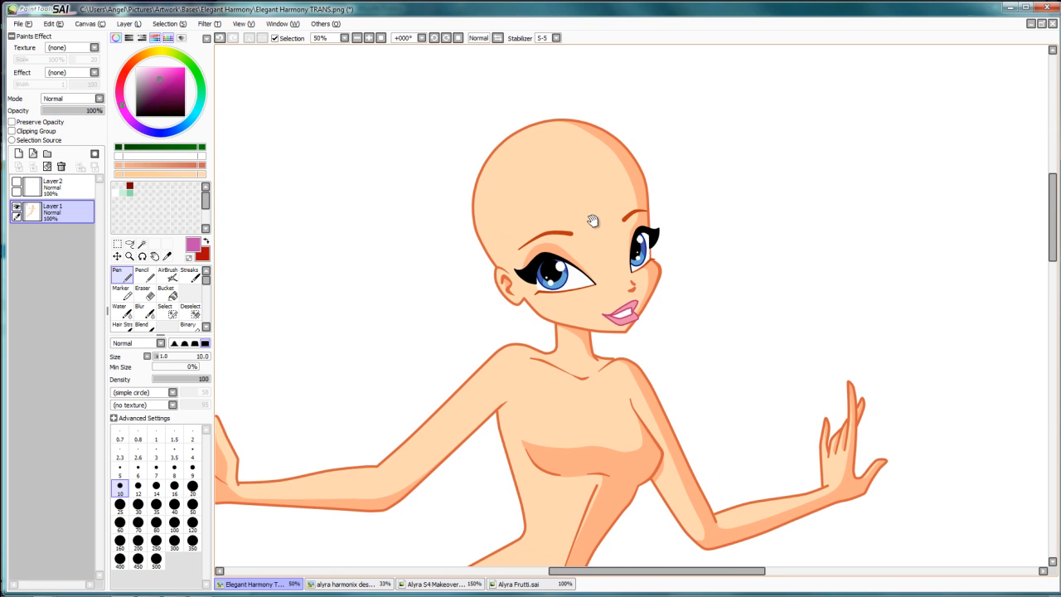
{"action": "scroll", "coordinate": [622, 233], "scroll_direction": "up", "scroll_amount": 1}
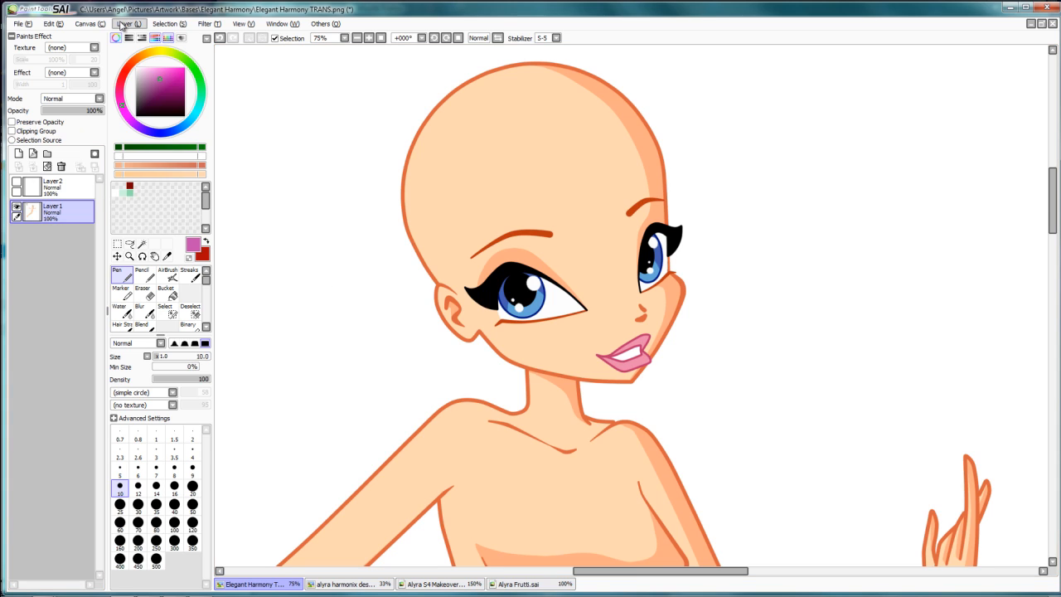
{"action": "left_click", "coordinate": [121, 25]}
{"action": "left_click", "coordinate": [137, 70]}
{"action": "left_click", "coordinate": [18, 240]}
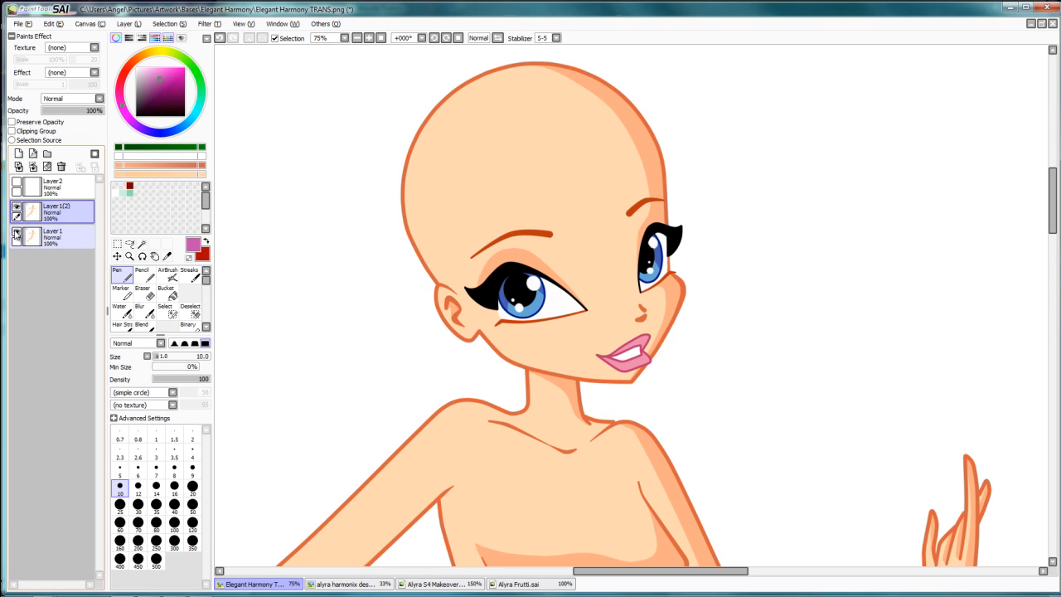
{"action": "left_click", "coordinate": [16, 235]}
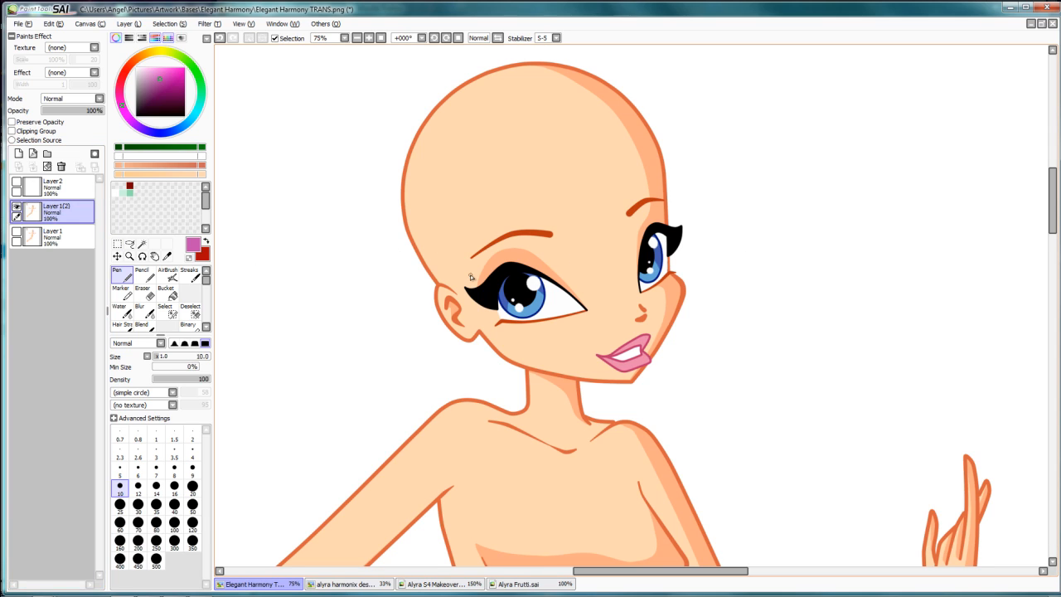
{"action": "left_click", "coordinate": [17, 235]}
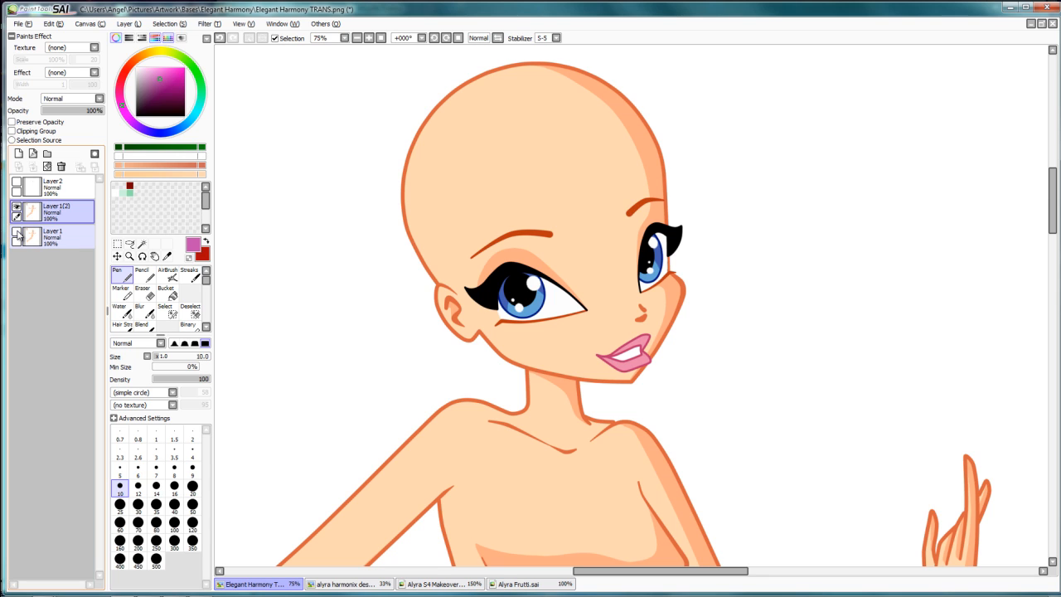
{"action": "left_click", "coordinate": [65, 215]}
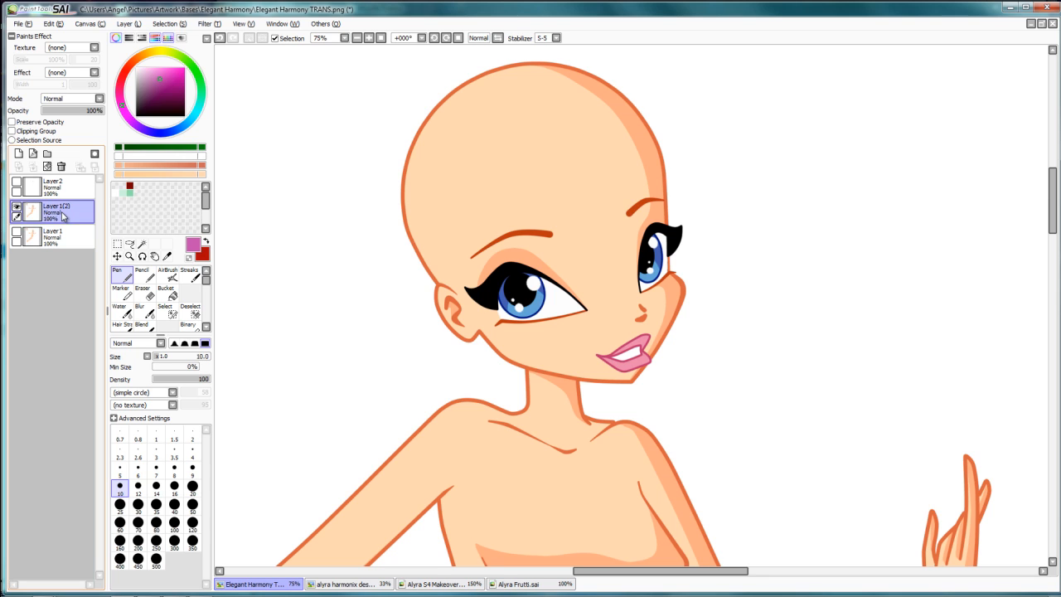
Paint over the near eye's lid shadow, outer corner and part of its upper lashes with the sampled light skin colour at size 30.
{"action": "left_click_drag", "start_coordinate": [715, 250], "coordinate": [647, 203]}
{"action": "left_click", "coordinate": [652, 203], "text": "ctrl"}
{"action": "left_click", "coordinate": [652, 203], "text": "ctrl"}
{"action": "left_click_drag", "start_coordinate": [436, 187], "coordinate": [562, 261]}
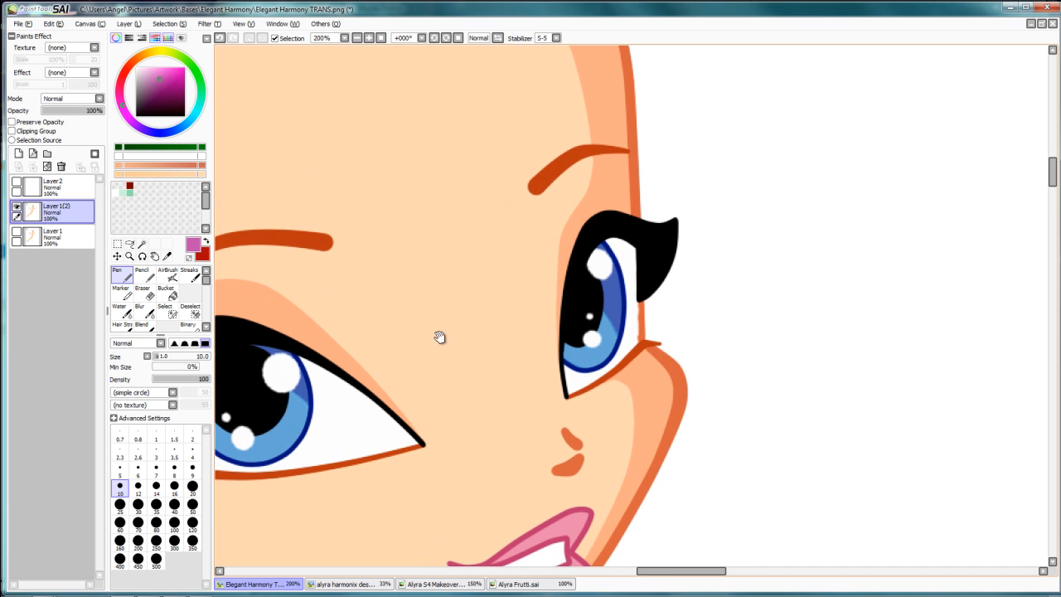
{"action": "mouse_move", "coordinate": [439, 336]}
{"action": "left_mouse_down"}
{"action": "mouse_move", "coordinate": [478, 216]}
{"action": "mouse_move", "coordinate": [545, 248]}
{"action": "left_mouse_up"}
{"action": "left_click", "coordinate": [550, 184], "text": "alt"}
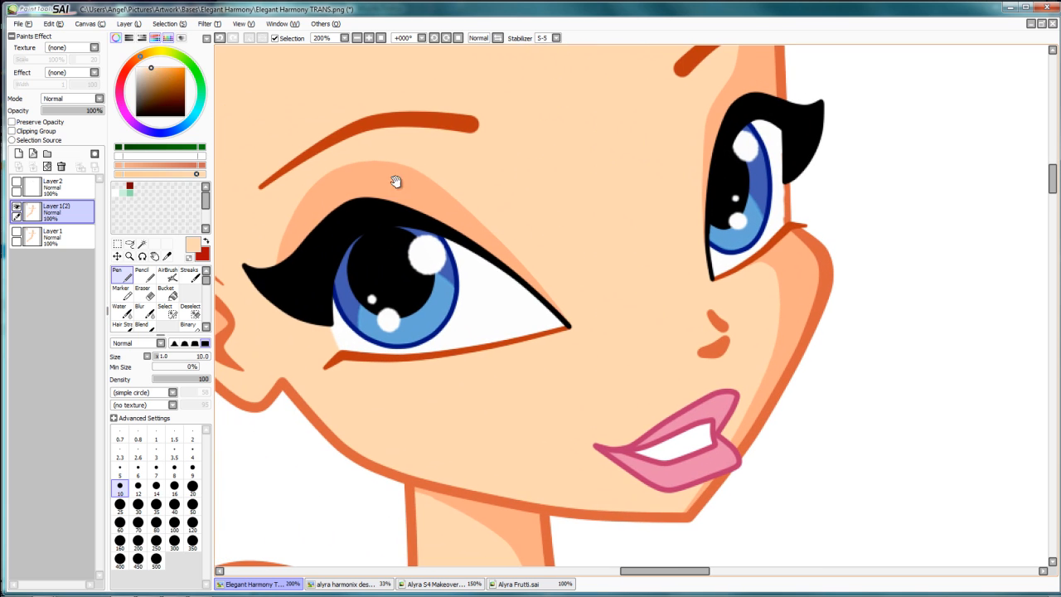
{"action": "left_click_drag", "start_coordinate": [325, 123], "coordinate": [539, 91]}
{"action": "left_click_drag", "start_coordinate": [516, 148], "coordinate": [539, 217]}
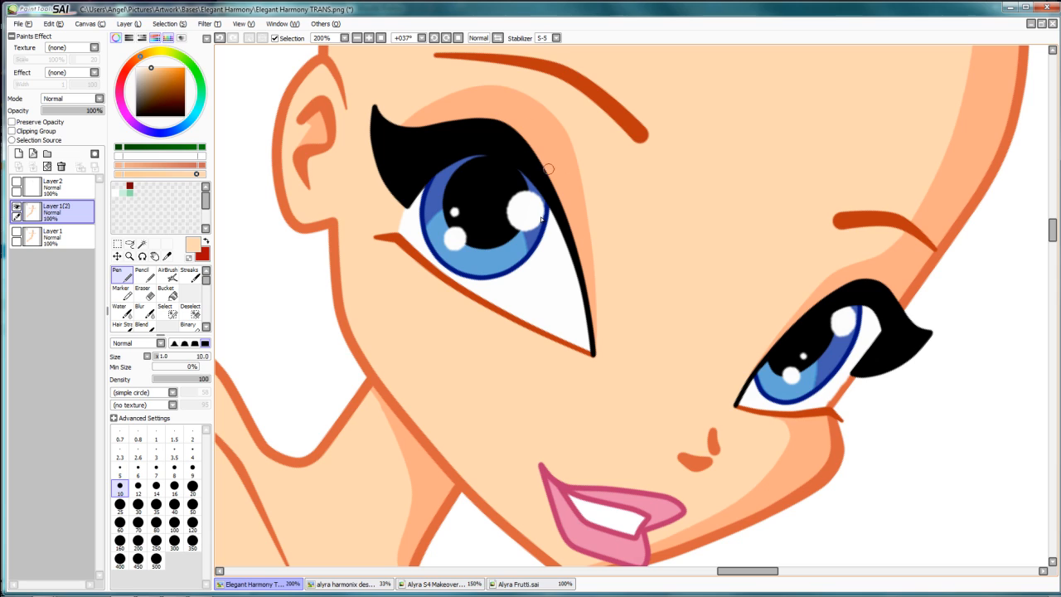
{"action": "key", "text": "bracketright"}
{"action": "key", "text": "bracketright"}
{"action": "key", "text": "bracketright"}
{"action": "key", "text": "bracketright"}
{"action": "key", "text": "bracketright"}
{"action": "key", "text": "bracketright"}
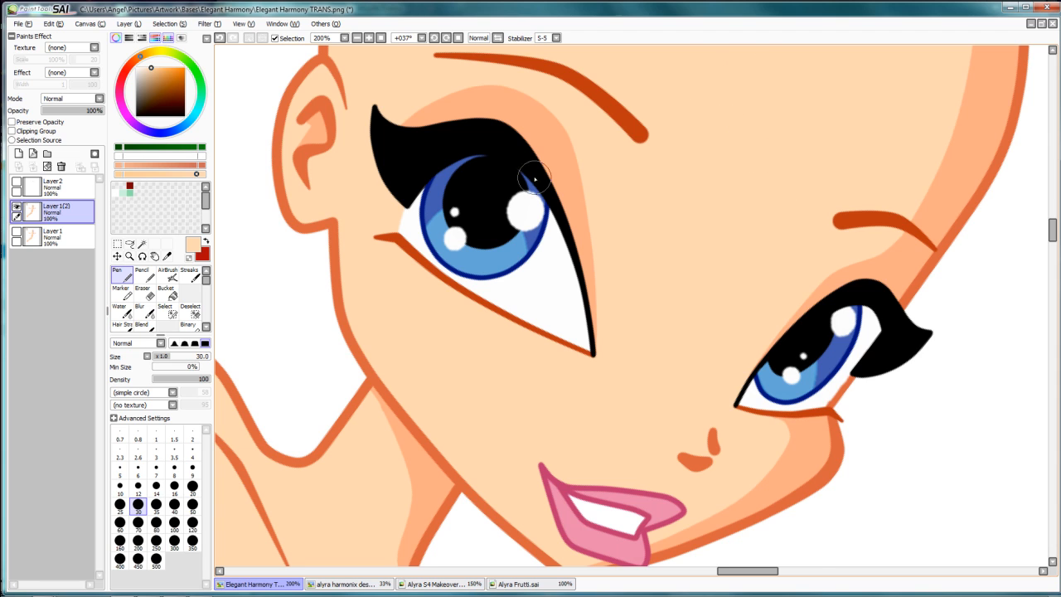
{"action": "left_click_drag", "start_coordinate": [440, 102], "coordinate": [581, 94]}
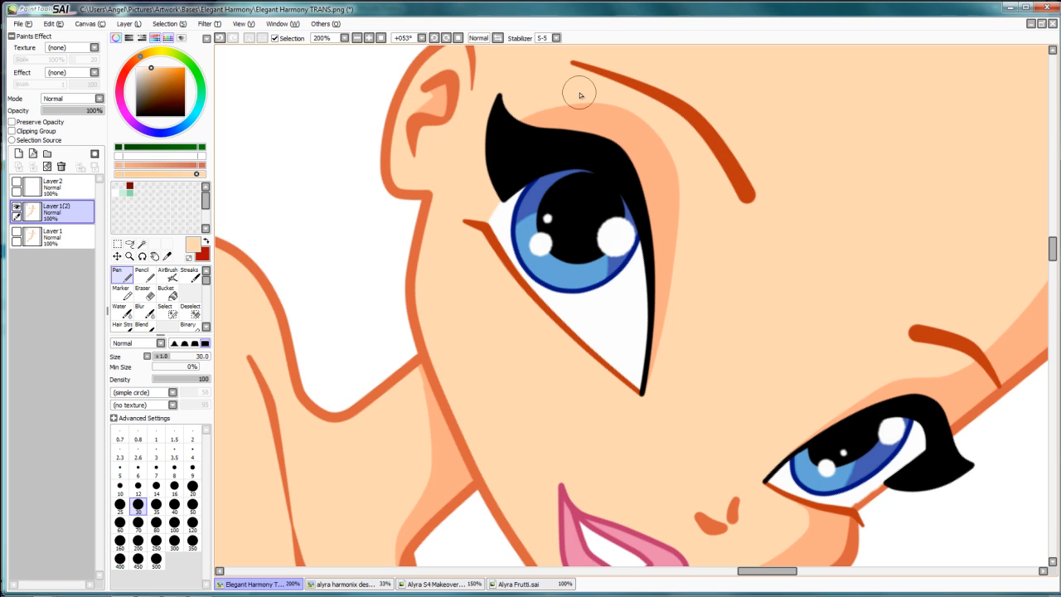
{"action": "mouse_move", "coordinate": [531, 120]}
{"action": "left_mouse_down"}
{"action": "mouse_move", "coordinate": [595, 160]}
{"action": "mouse_move", "coordinate": [539, 121]}
{"action": "mouse_move", "coordinate": [583, 111]}
{"action": "mouse_move", "coordinate": [626, 135]}
{"action": "mouse_move", "coordinate": [635, 124]}
{"action": "mouse_move", "coordinate": [663, 154]}
{"action": "mouse_move", "coordinate": [659, 147]}
{"action": "mouse_move", "coordinate": [666, 256]}
{"action": "mouse_move", "coordinate": [668, 219]}
{"action": "mouse_move", "coordinate": [692, 246]}
{"action": "left_mouse_up"}
{"action": "mouse_move", "coordinate": [516, 90]}
{"action": "left_mouse_down"}
{"action": "mouse_move", "coordinate": [495, 169]}
{"action": "mouse_move", "coordinate": [483, 139]}
{"action": "mouse_move", "coordinate": [496, 236]}
{"action": "mouse_move", "coordinate": [480, 194]}
{"action": "mouse_move", "coordinate": [481, 227]}
{"action": "left_mouse_up"}
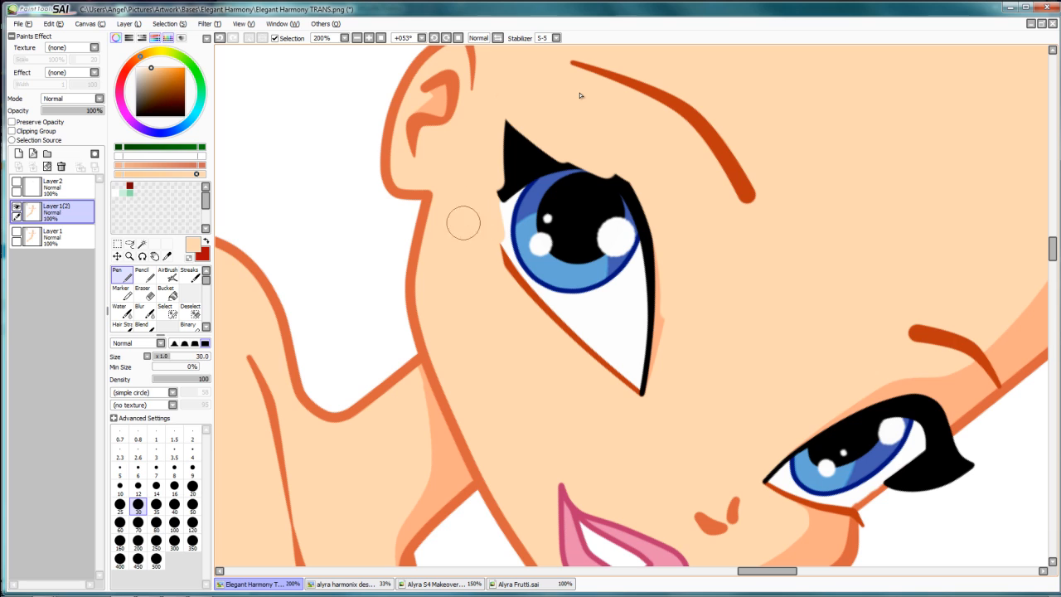
{"action": "left_click_drag", "start_coordinate": [509, 107], "coordinate": [507, 211]}
Cover the rest of the near eye with the skin colour at Pen size 50.
{"action": "key", "text": "bracketright"}
{"action": "key", "text": "bracketright"}
{"action": "key", "text": "bracketright"}
{"action": "mouse_move", "coordinate": [510, 125]}
{"action": "left_mouse_down"}
{"action": "mouse_move", "coordinate": [663, 306]}
{"action": "mouse_move", "coordinate": [664, 348]}
{"action": "left_mouse_up"}
{"action": "mouse_move", "coordinate": [597, 147]}
{"action": "left_mouse_down"}
{"action": "mouse_move", "coordinate": [631, 204]}
{"action": "mouse_move", "coordinate": [654, 315]}
{"action": "mouse_move", "coordinate": [642, 396]}
{"action": "mouse_move", "coordinate": [555, 247]}
{"action": "mouse_move", "coordinate": [602, 359]}
{"action": "mouse_move", "coordinate": [508, 247]}
{"action": "mouse_move", "coordinate": [528, 277]}
{"action": "mouse_move", "coordinate": [500, 169]}
{"action": "mouse_move", "coordinate": [504, 142]}
{"action": "mouse_move", "coordinate": [546, 256]}
{"action": "mouse_move", "coordinate": [518, 156]}
{"action": "mouse_move", "coordinate": [574, 250]}
{"action": "mouse_move", "coordinate": [554, 201]}
{"action": "mouse_move", "coordinate": [589, 219]}
{"action": "mouse_move", "coordinate": [640, 353]}
{"action": "left_mouse_up"}
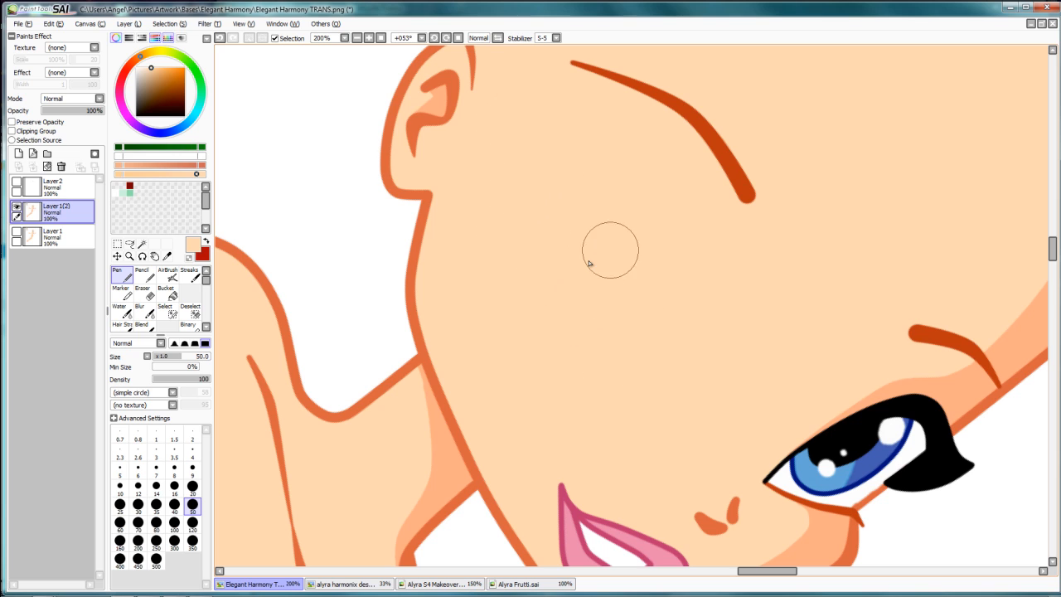
Erase the far eye's outer lashes protruding past the face outline with the Eraser at size 16.
{"action": "left_click_drag", "start_coordinate": [732, 352], "coordinate": [689, 176]}
{"action": "mouse_move", "coordinate": [821, 195]}
{"action": "left_mouse_down"}
{"action": "mouse_move", "coordinate": [791, 180]}
{"action": "mouse_move", "coordinate": [650, 187]}
{"action": "mouse_move", "coordinate": [585, 292]}
{"action": "mouse_move", "coordinate": [555, 299]}
{"action": "left_mouse_up"}
{"action": "mouse_move", "coordinate": [620, 253]}
{"action": "left_mouse_down"}
{"action": "mouse_move", "coordinate": [587, 214]}
{"action": "mouse_move", "coordinate": [608, 306]}
{"action": "left_mouse_up"}
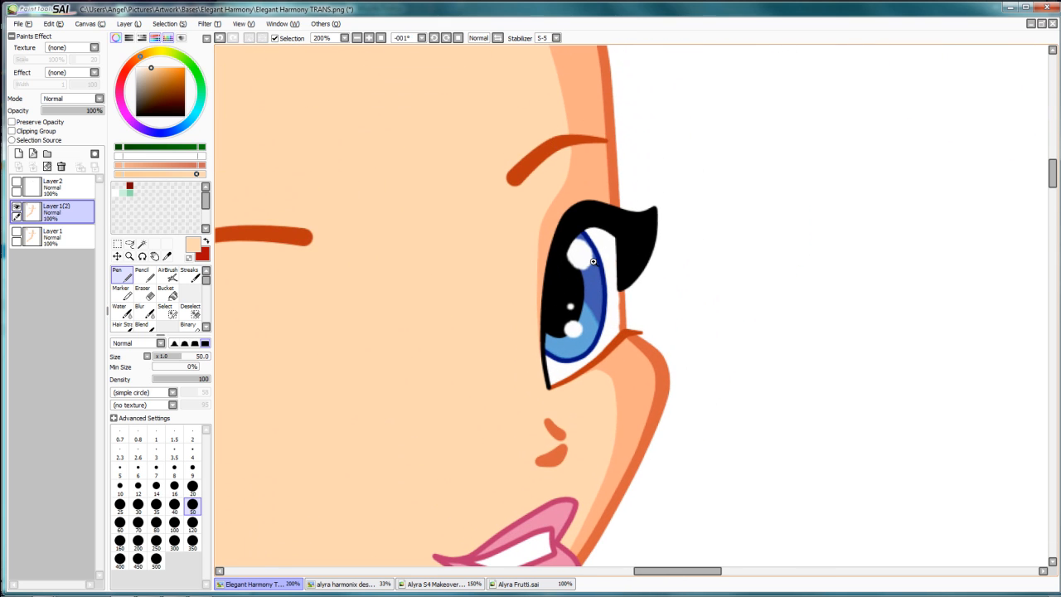
{"action": "scroll", "coordinate": [592, 262], "scroll_direction": "up", "scroll_amount": 2}
{"action": "left_click_drag", "start_coordinate": [590, 260], "coordinate": [608, 237]}
{"action": "scroll", "coordinate": [608, 237], "scroll_direction": "down", "scroll_amount": 1}
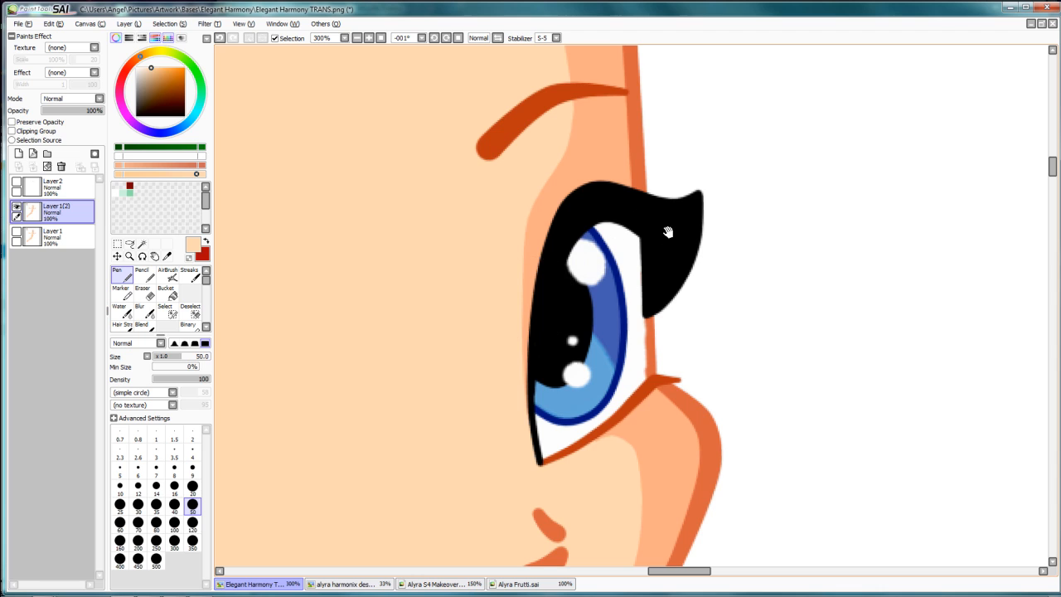
{"action": "left_click_drag", "start_coordinate": [668, 230], "coordinate": [668, 210]}
{"action": "scroll", "coordinate": [667, 209], "scroll_direction": "up", "scroll_amount": 1}
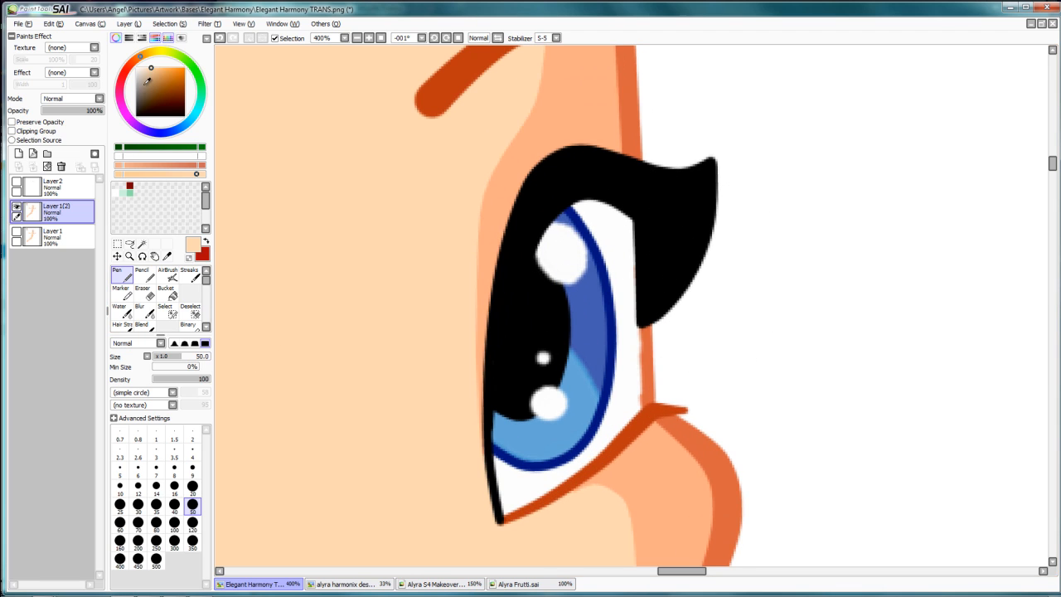
{"action": "left_click", "coordinate": [144, 294]}
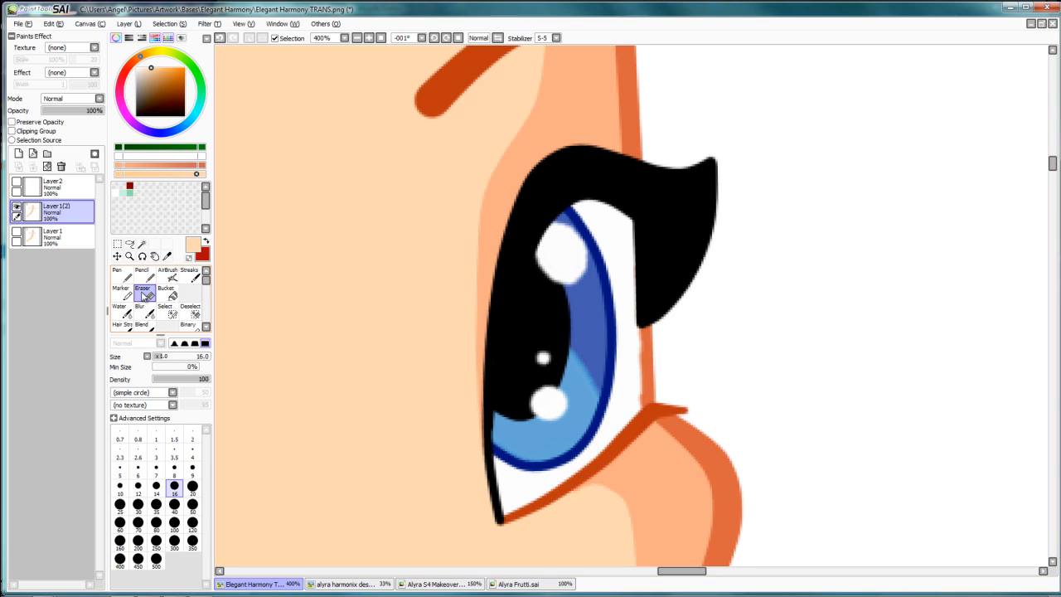
{"action": "left_click_drag", "start_coordinate": [656, 219], "coordinate": [669, 211]}
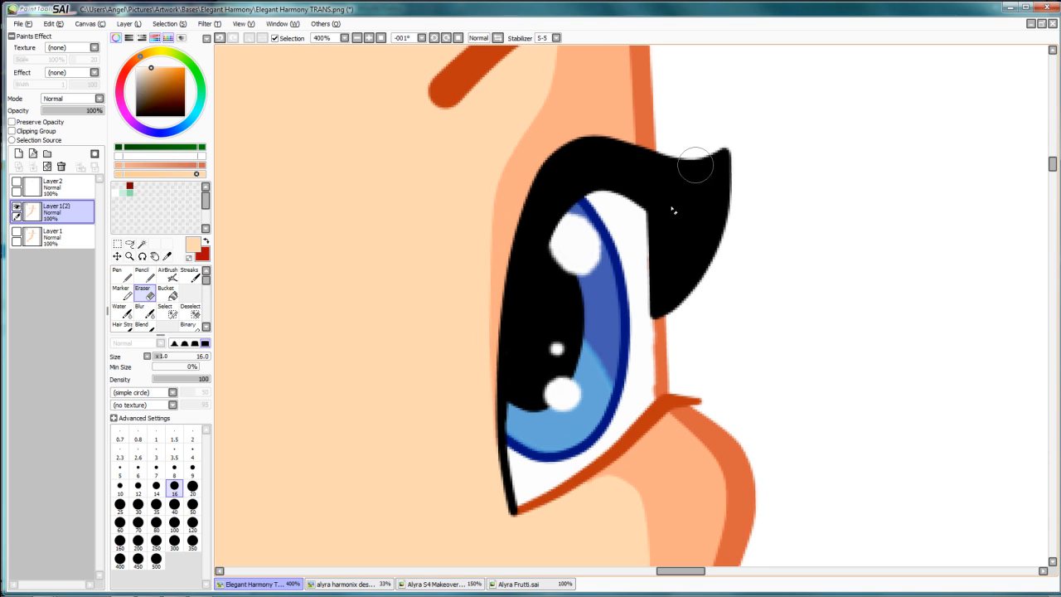
{"action": "mouse_move", "coordinate": [718, 123]}
{"action": "left_mouse_down"}
{"action": "mouse_move", "coordinate": [731, 181]}
{"action": "mouse_move", "coordinate": [727, 265]}
{"action": "left_mouse_up"}
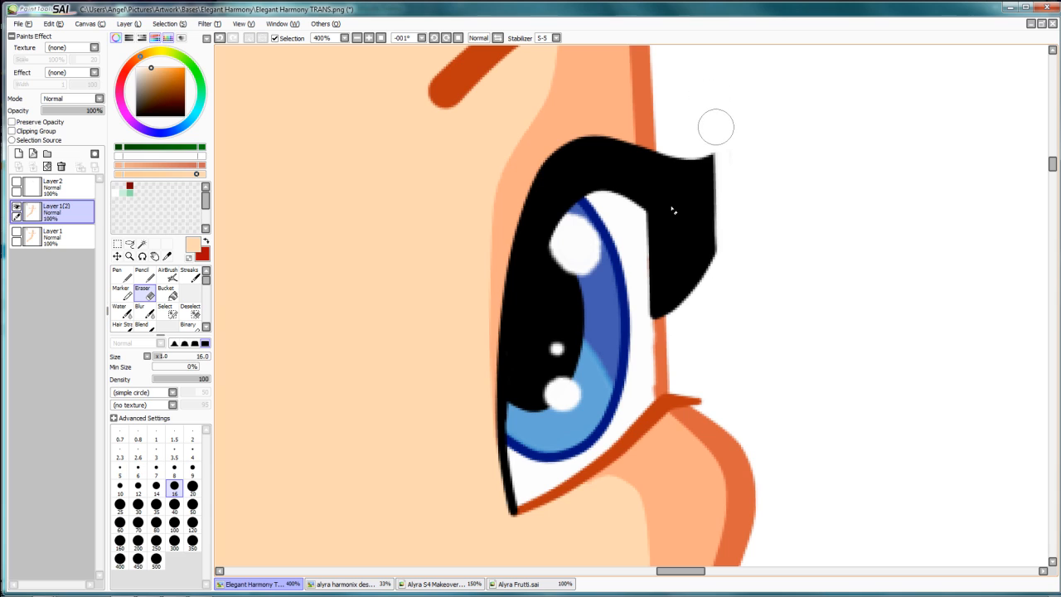
{"action": "left_click_drag", "start_coordinate": [703, 166], "coordinate": [712, 294]}
{"action": "left_click_drag", "start_coordinate": [699, 166], "coordinate": [697, 331]}
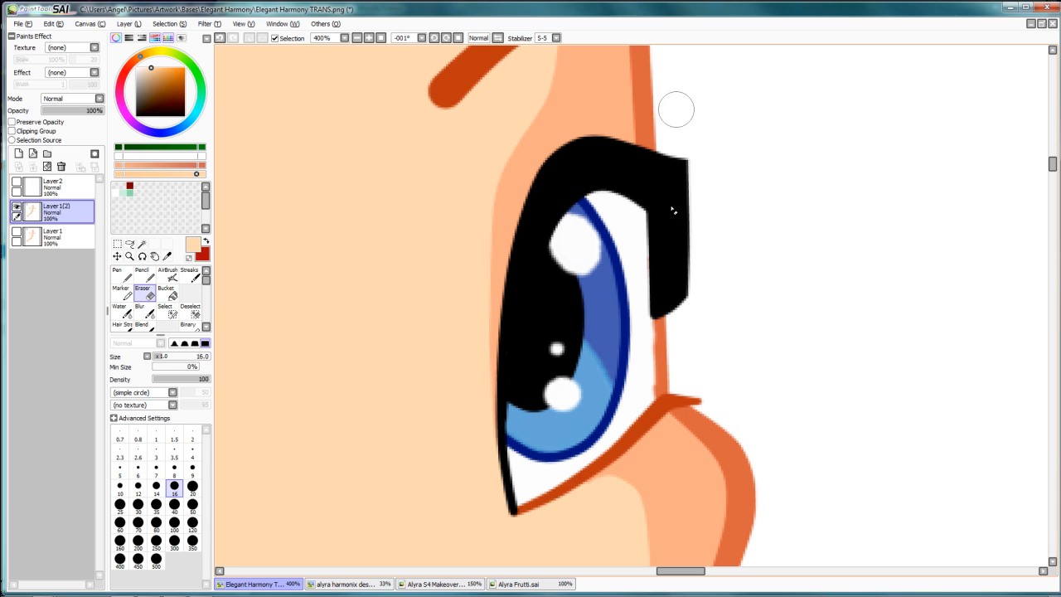
{"action": "left_click_drag", "start_coordinate": [678, 162], "coordinate": [684, 284]}
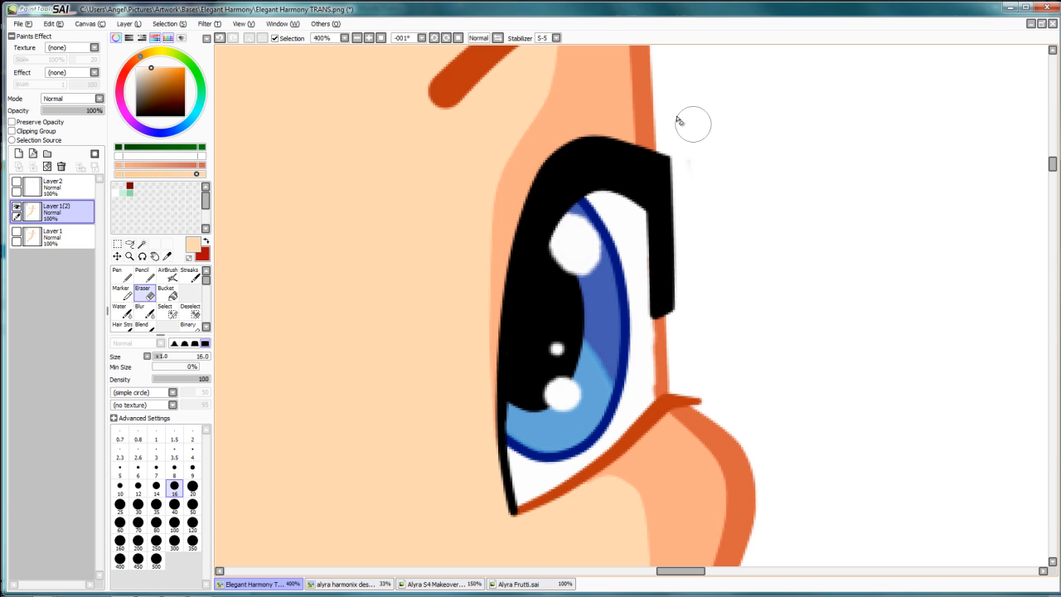
Trim the remaining far-eye lash edge and the protruding lower lid tip flush with the face outline.
{"action": "mouse_move", "coordinate": [675, 116]}
{"action": "left_mouse_down"}
{"action": "mouse_move", "coordinate": [687, 247]}
{"action": "mouse_move", "coordinate": [674, 222]}
{"action": "left_mouse_up"}
{"action": "left_click_drag", "start_coordinate": [663, 122], "coordinate": [678, 290]}
{"action": "left_click_drag", "start_coordinate": [669, 175], "coordinate": [676, 287]}
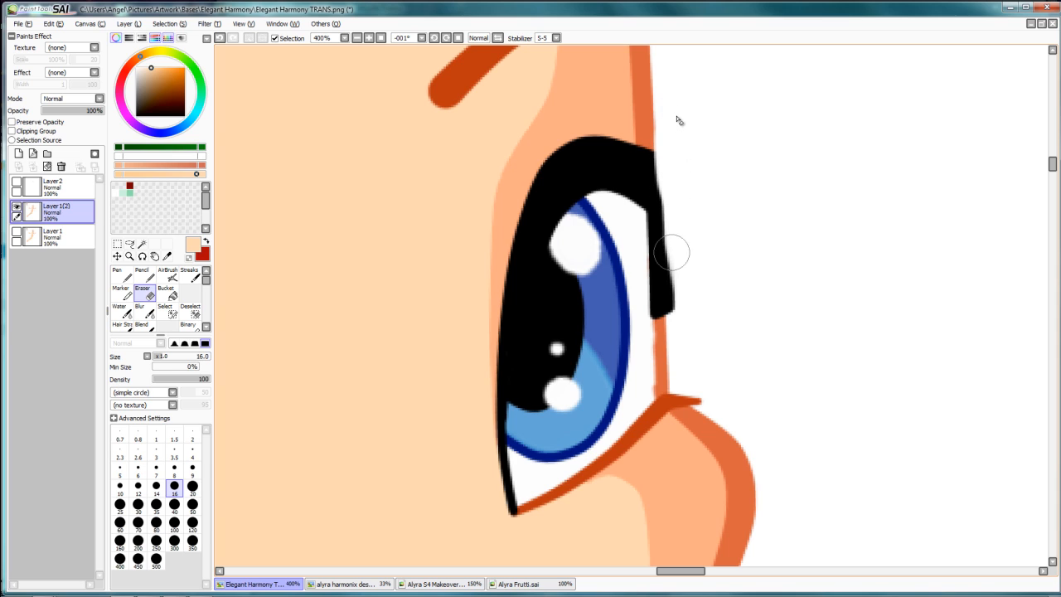
{"action": "left_click_drag", "start_coordinate": [670, 241], "coordinate": [673, 308]}
{"action": "left_click_drag", "start_coordinate": [671, 209], "coordinate": [674, 315]}
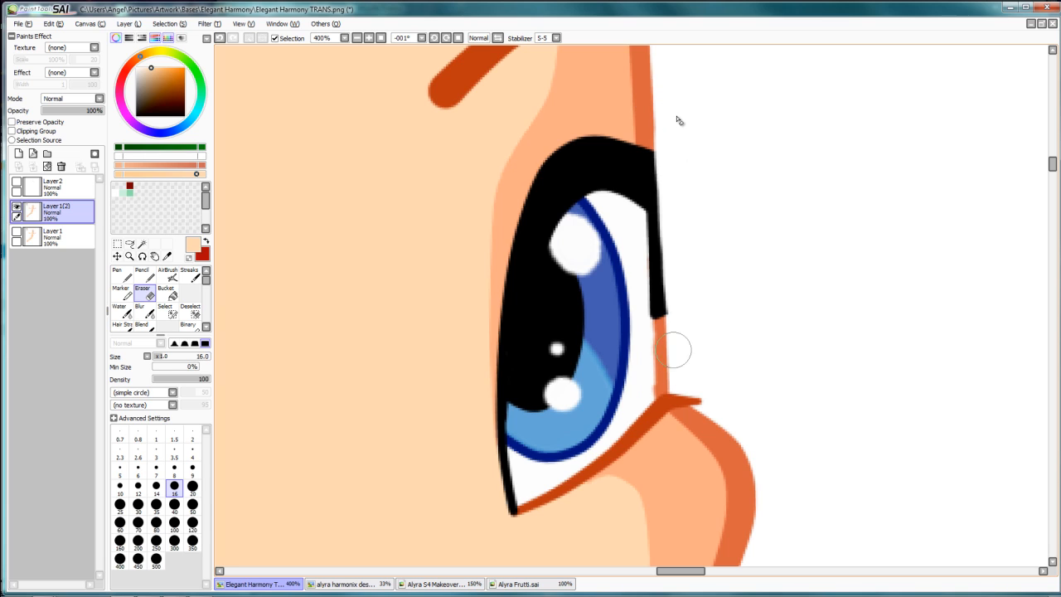
{"action": "left_click_drag", "start_coordinate": [666, 267], "coordinate": [675, 330]}
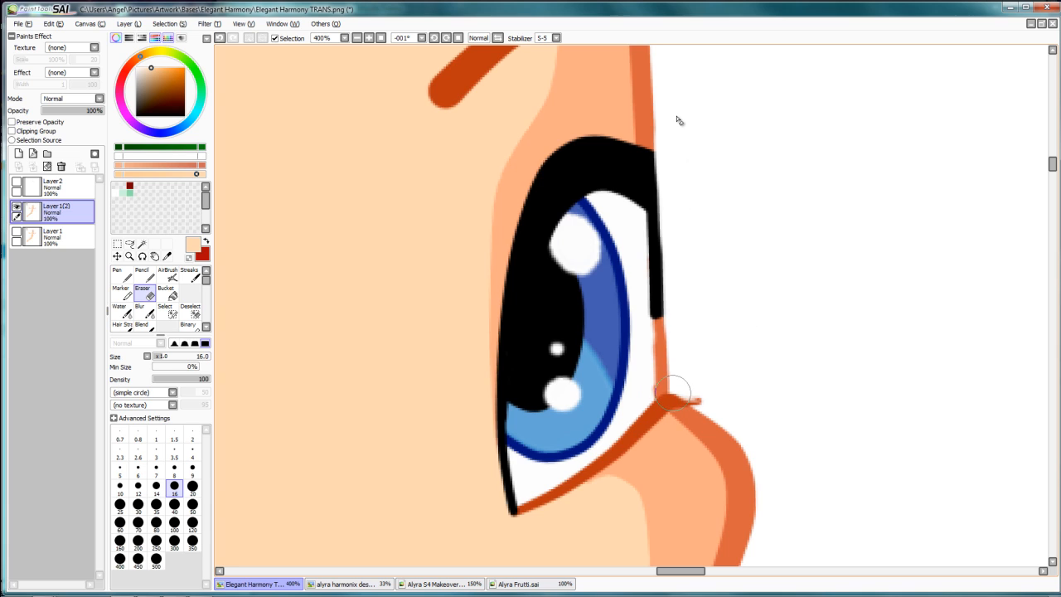
{"action": "mouse_move", "coordinate": [674, 394]}
{"action": "left_mouse_down"}
{"action": "mouse_move", "coordinate": [711, 418]}
{"action": "mouse_move", "coordinate": [699, 401]}
{"action": "left_mouse_up"}
{"action": "left_click_drag", "start_coordinate": [614, 323], "coordinate": [652, 267]}
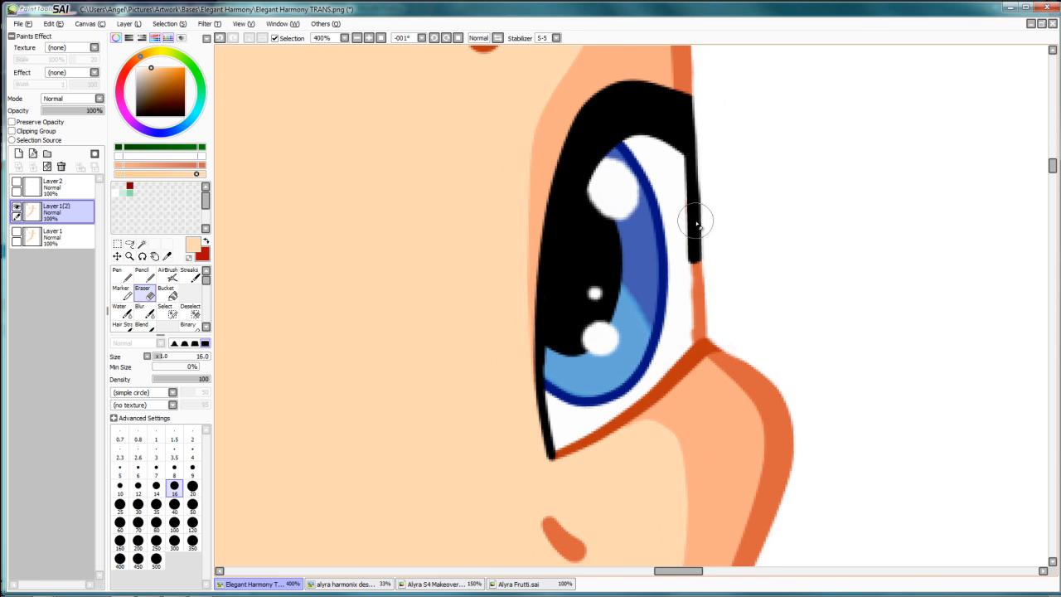
Sample the orange of the face outline and paint it over the top of the lash edge with the Pen at size 12.
{"action": "scroll", "coordinate": [696, 222], "scroll_direction": "up", "scroll_amount": 1}
{"action": "left_click", "coordinate": [675, 85], "text": "alt"}
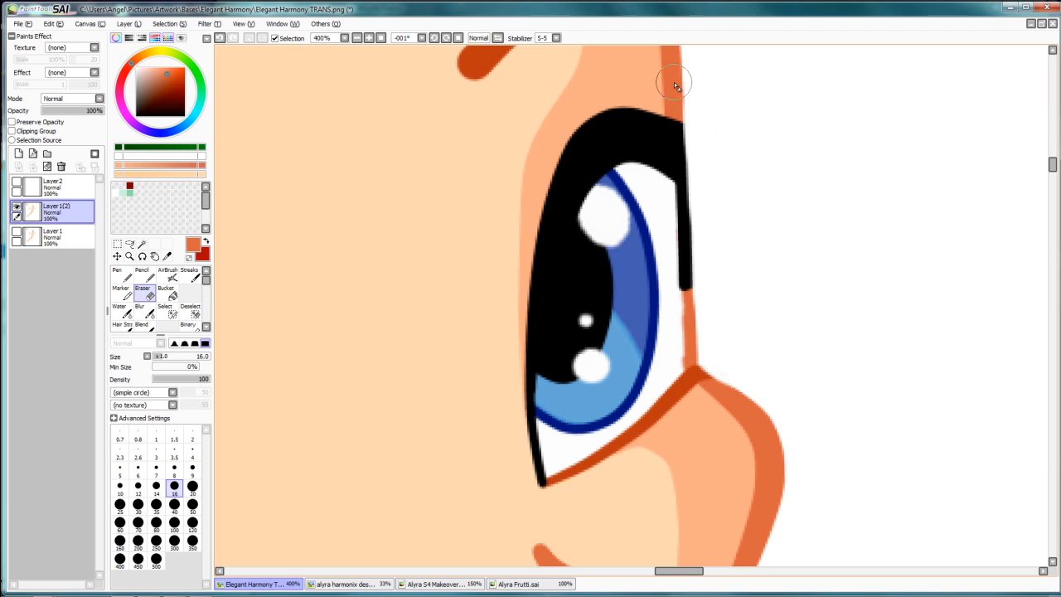
{"action": "left_click_drag", "start_coordinate": [676, 62], "coordinate": [661, 144]}
{"action": "left_click_drag", "start_coordinate": [660, 270], "coordinate": [644, 177]}
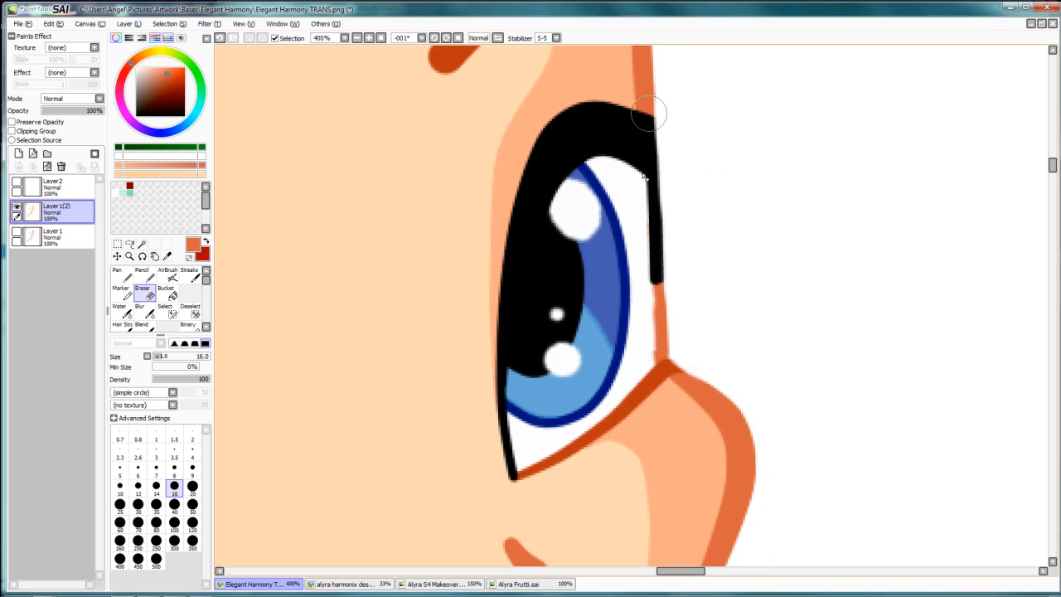
{"action": "key", "text": "n"}
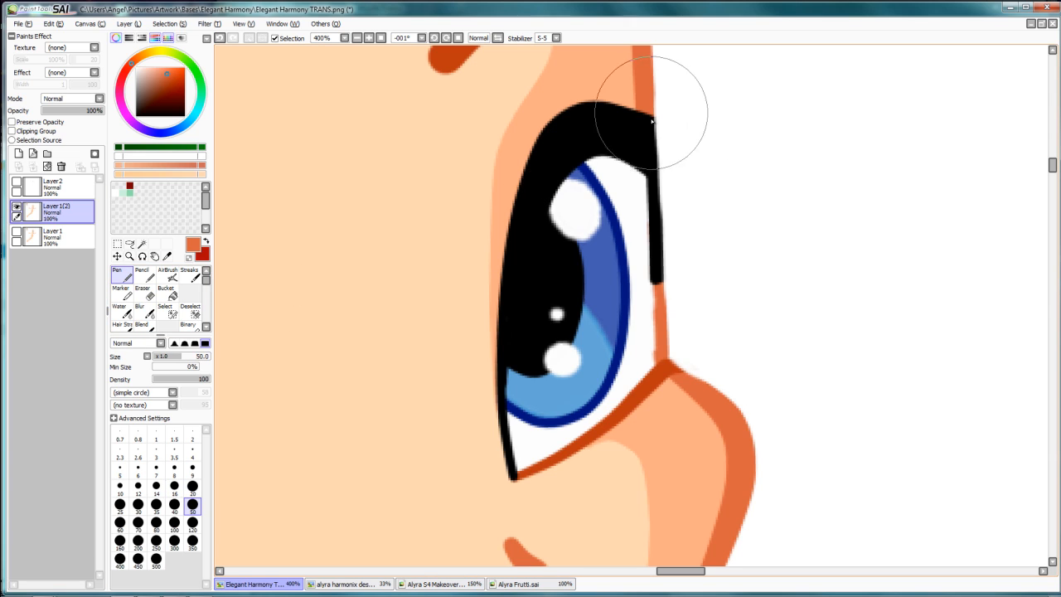
{"action": "key", "text": "bracketleft"}
{"action": "key", "text": "bracketleft"}
{"action": "key", "text": "bracketleft"}
{"action": "key", "text": "bracketleft"}
{"action": "key", "text": "bracketleft"}
{"action": "key", "text": "bracketleft"}
{"action": "key", "text": "bracketleft"}
{"action": "key", "text": "bracketleft"}
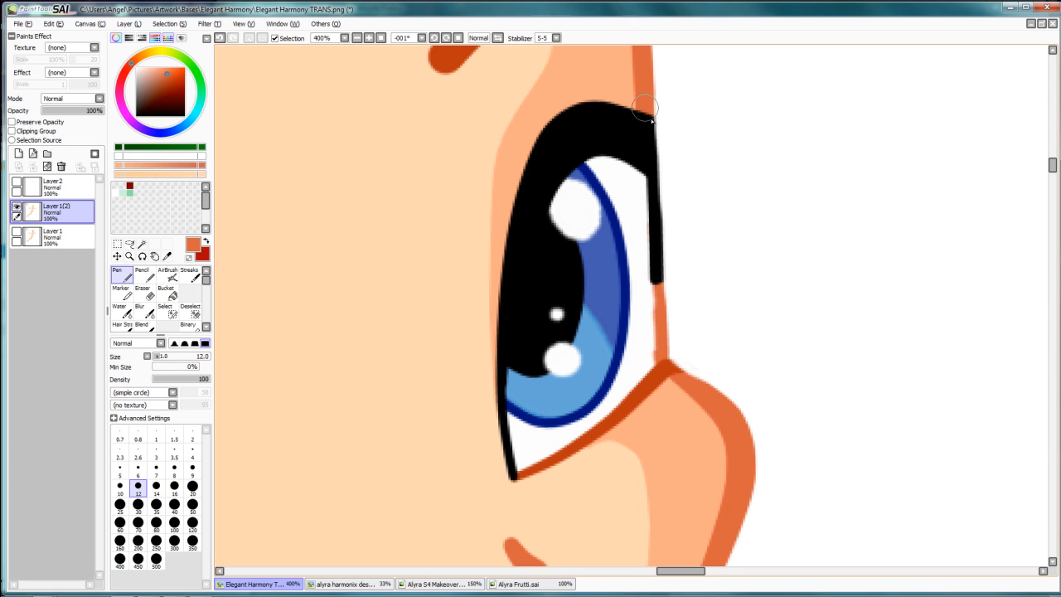
{"action": "left_click_drag", "start_coordinate": [645, 97], "coordinate": [650, 170]}
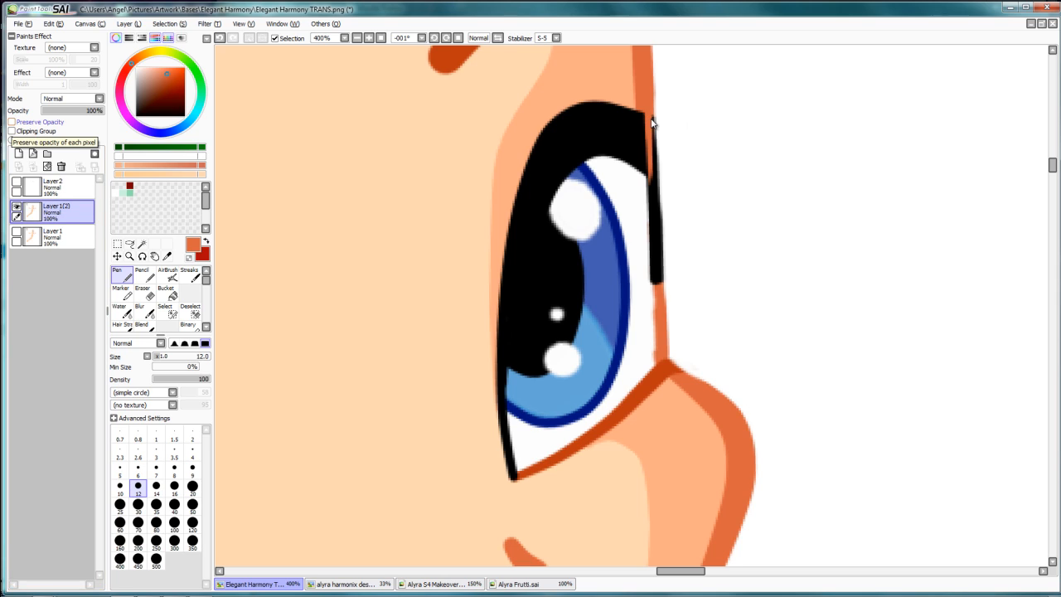
Repaint the orange face outline beside the far eye down to the cheek corner, preserving the layer's opacity only for these strokes.
{"action": "left_click", "coordinate": [35, 122]}
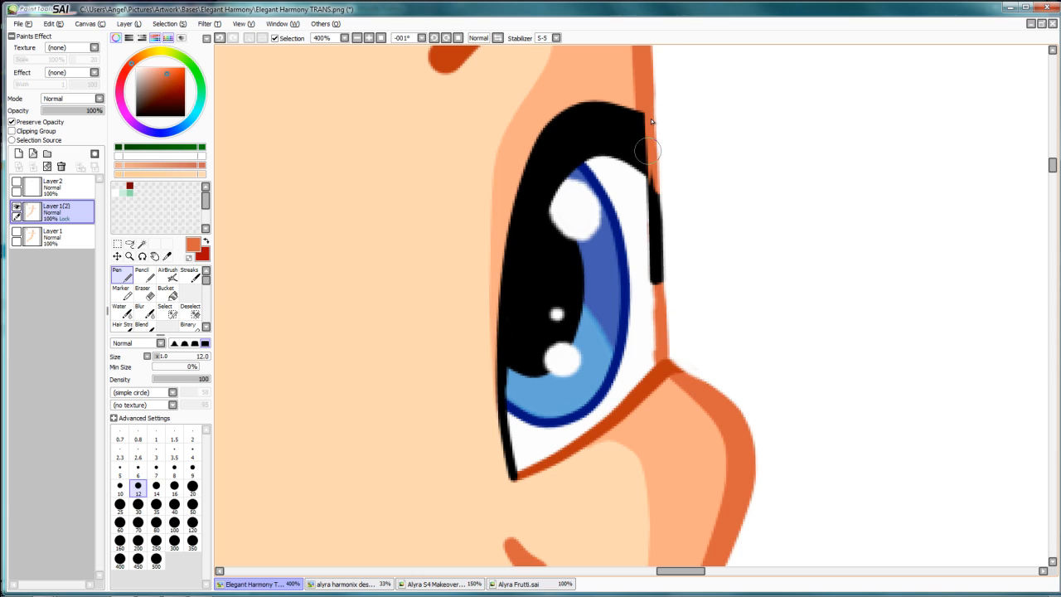
{"action": "mouse_move", "coordinate": [649, 150]}
{"action": "left_mouse_down"}
{"action": "mouse_move", "coordinate": [663, 224]}
{"action": "mouse_move", "coordinate": [662, 182]}
{"action": "mouse_move", "coordinate": [649, 187]}
{"action": "mouse_move", "coordinate": [657, 276]}
{"action": "mouse_move", "coordinate": [655, 251]}
{"action": "left_mouse_up"}
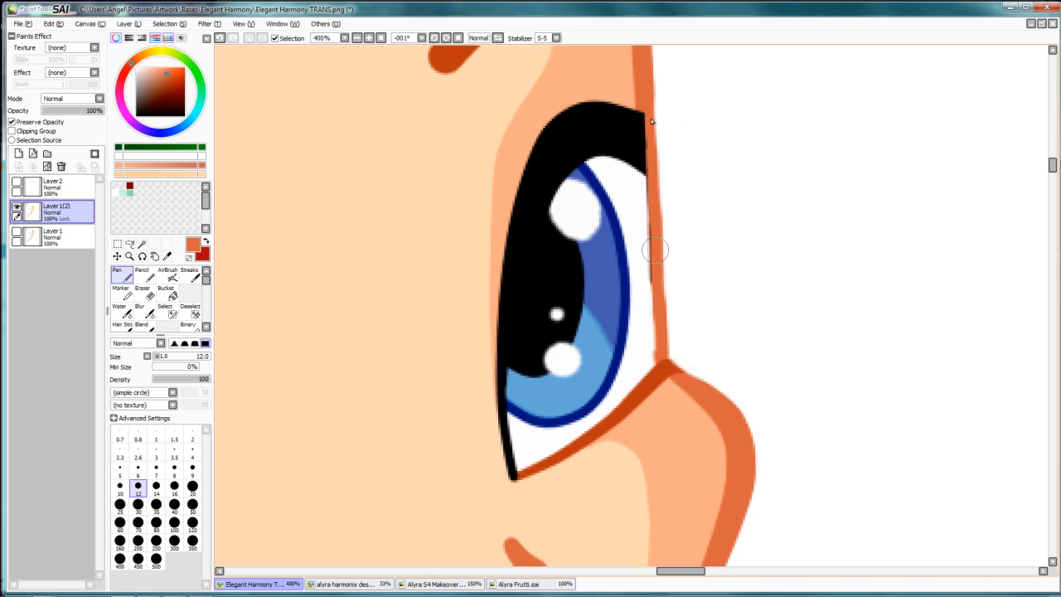
{"action": "left_click_drag", "start_coordinate": [640, 73], "coordinate": [645, 214]}
{"action": "left_click_drag", "start_coordinate": [641, 82], "coordinate": [655, 262]}
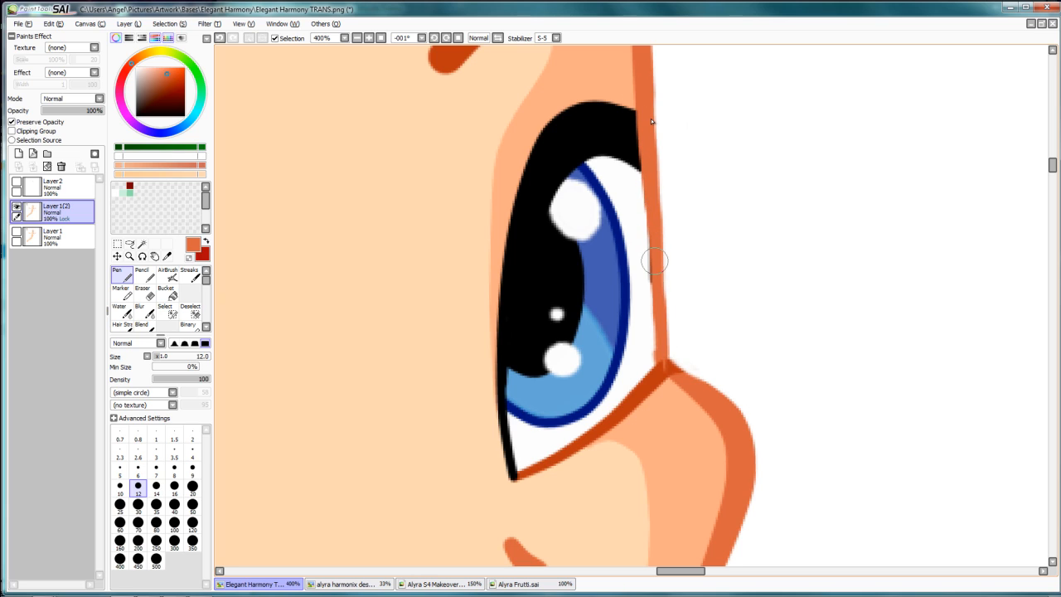
{"action": "left_click_drag", "start_coordinate": [646, 139], "coordinate": [661, 351]}
{"action": "mouse_move", "coordinate": [657, 312]}
{"action": "left_mouse_down"}
{"action": "mouse_move", "coordinate": [662, 351]}
{"action": "mouse_move", "coordinate": [662, 330]}
{"action": "left_mouse_up"}
{"action": "left_click_drag", "start_coordinate": [659, 359], "coordinate": [670, 365]}
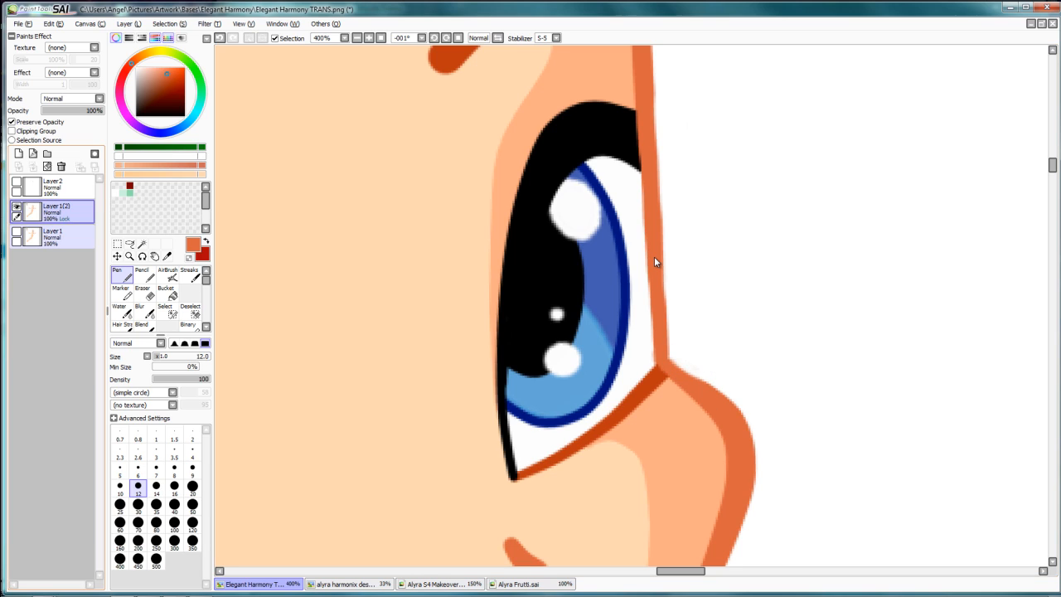
{"action": "left_click", "coordinate": [11, 121]}
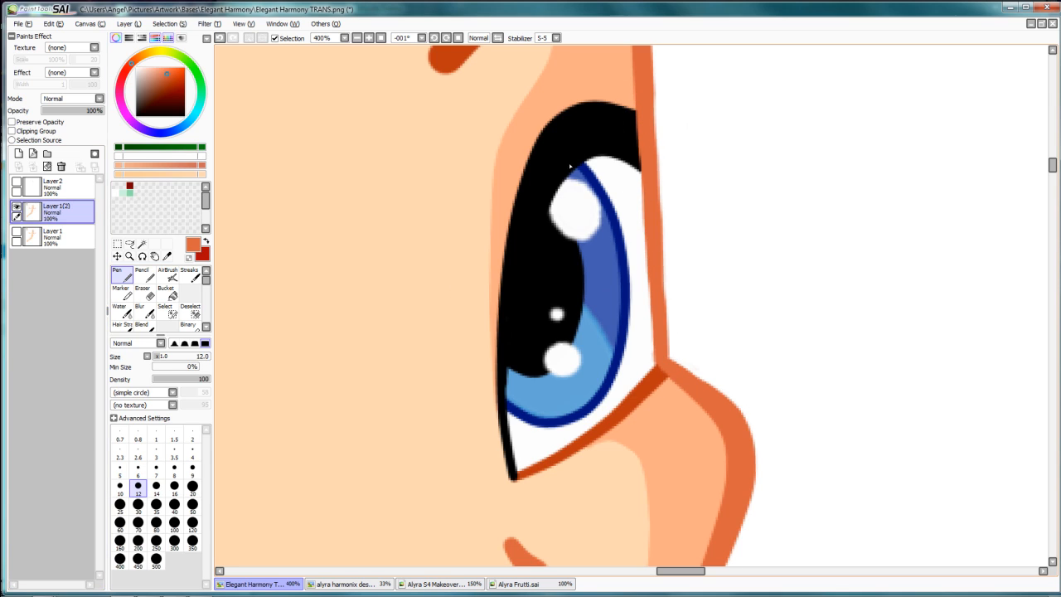
Sample the peach skin-shadow colour and paint a strip over the far eye's outer edge, along the inside of the face outline.
{"action": "mouse_move", "coordinate": [224, 317]}
{"action": "left_mouse_down"}
{"action": "mouse_move", "coordinate": [594, 289]}
{"action": "mouse_move", "coordinate": [598, 312]}
{"action": "left_mouse_up"}
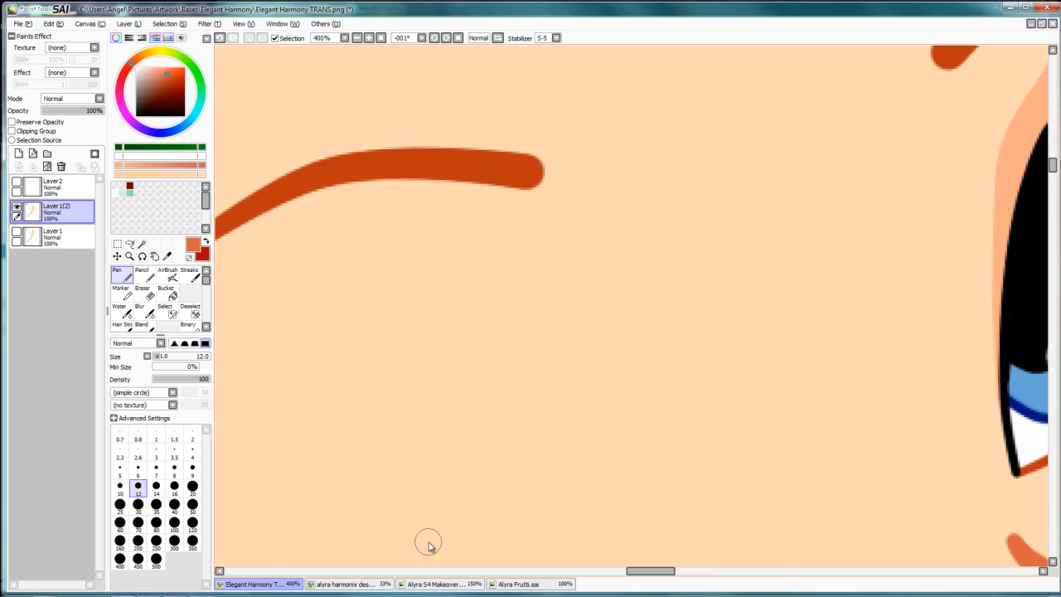
{"action": "left_click_drag", "start_coordinate": [640, 572], "coordinate": [677, 573]}
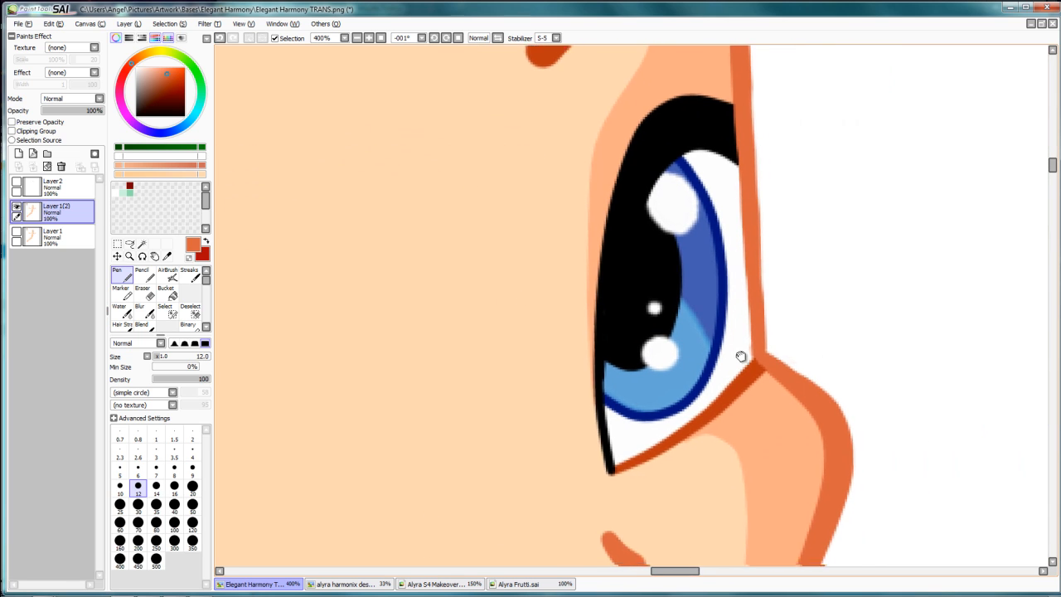
{"action": "left_click_drag", "start_coordinate": [741, 358], "coordinate": [617, 367]}
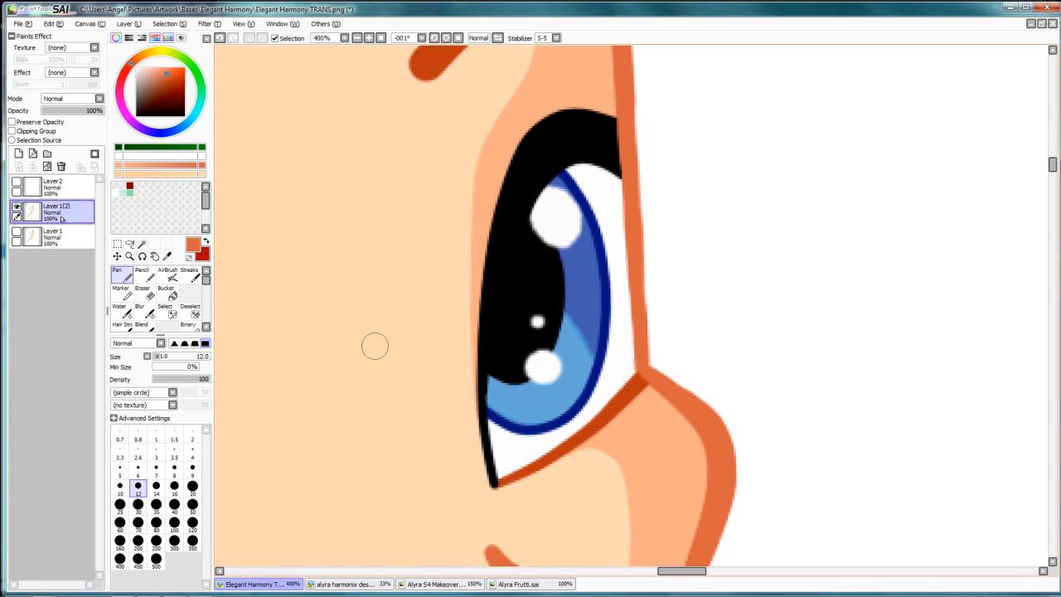
{"action": "left_click", "coordinate": [601, 93], "text": "alt"}
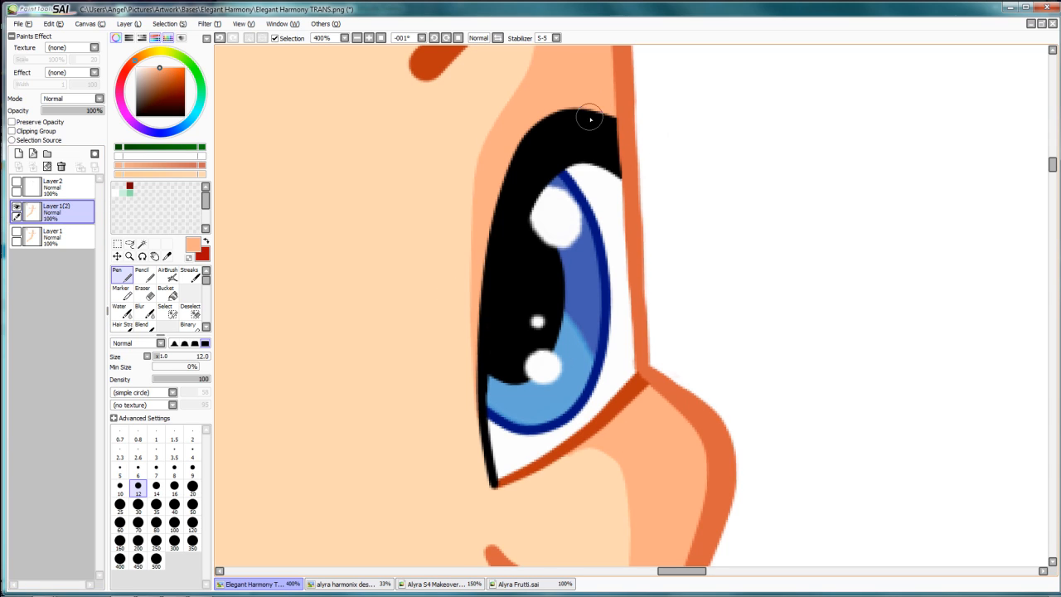
{"action": "left_click_drag", "start_coordinate": [601, 95], "coordinate": [612, 233]}
{"action": "left_click_drag", "start_coordinate": [601, 92], "coordinate": [619, 248]}
{"action": "mouse_move", "coordinate": [614, 170]}
{"action": "left_mouse_down"}
{"action": "mouse_move", "coordinate": [611, 96]}
{"action": "mouse_move", "coordinate": [622, 304]}
{"action": "left_mouse_up"}
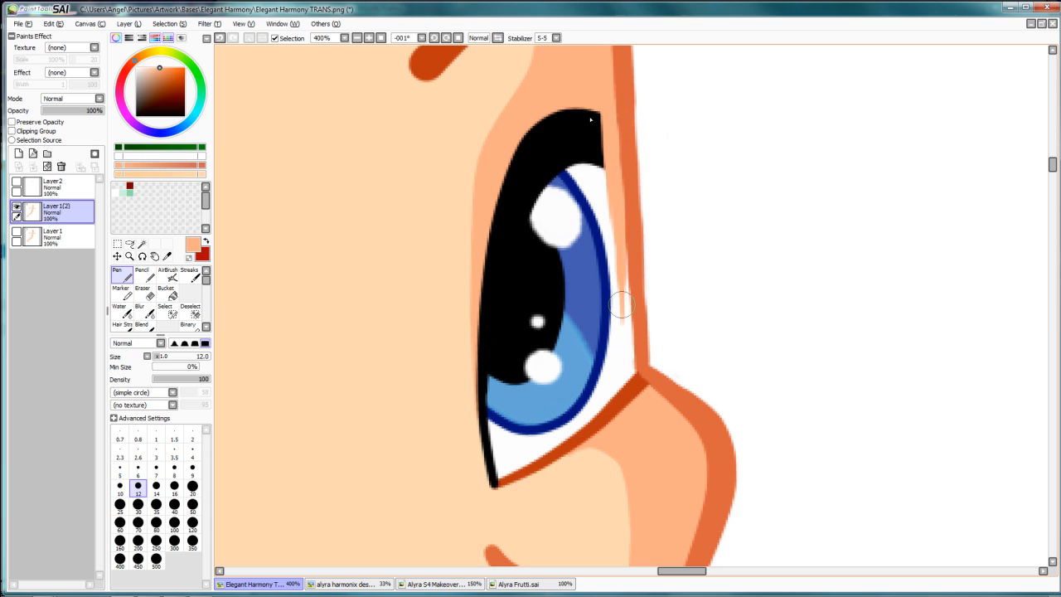
{"action": "left_click_drag", "start_coordinate": [617, 229], "coordinate": [628, 338]}
{"action": "mouse_move", "coordinate": [621, 266]}
{"action": "left_mouse_down"}
{"action": "mouse_move", "coordinate": [631, 408]}
{"action": "mouse_move", "coordinate": [625, 317]}
{"action": "mouse_move", "coordinate": [635, 381]}
{"action": "mouse_move", "coordinate": [651, 400]}
{"action": "mouse_move", "coordinate": [626, 371]}
{"action": "mouse_move", "coordinate": [645, 406]}
{"action": "mouse_move", "coordinate": [630, 360]}
{"action": "mouse_move", "coordinate": [643, 381]}
{"action": "left_mouse_up"}
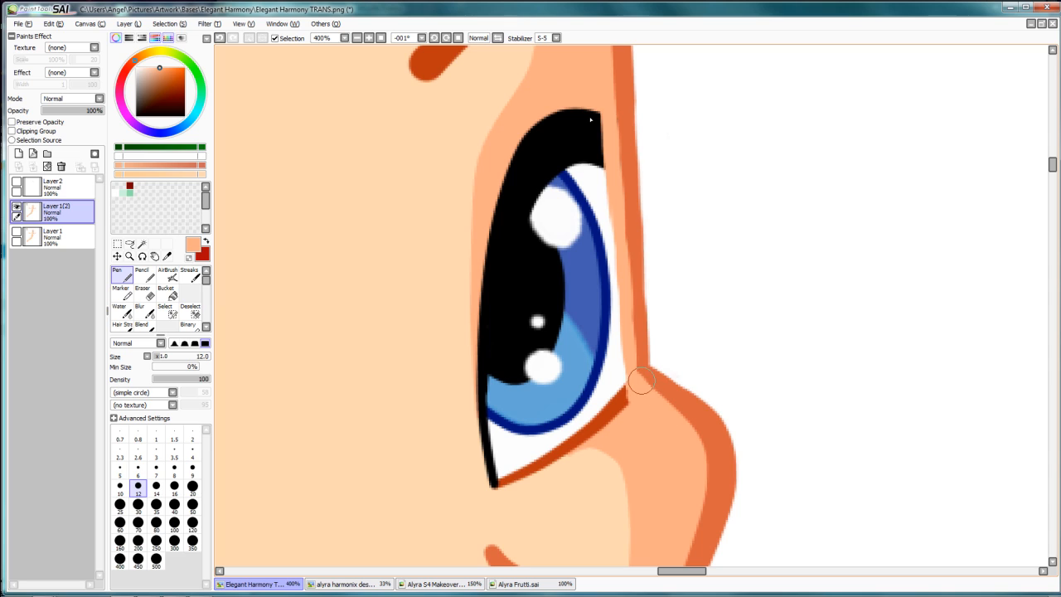
Cover the far eye's upper lashes, pupil and most of the iris with the shadow colour, enlarging the Pen to size 16.
{"action": "mouse_move", "coordinate": [588, 94]}
{"action": "left_mouse_down"}
{"action": "mouse_move", "coordinate": [601, 185]}
{"action": "mouse_move", "coordinate": [589, 98]}
{"action": "mouse_move", "coordinate": [582, 182]}
{"action": "mouse_move", "coordinate": [573, 124]}
{"action": "mouse_move", "coordinate": [568, 181]}
{"action": "mouse_move", "coordinate": [576, 168]}
{"action": "mouse_move", "coordinate": [548, 113]}
{"action": "mouse_move", "coordinate": [584, 105]}
{"action": "mouse_move", "coordinate": [581, 91]}
{"action": "mouse_move", "coordinate": [591, 120]}
{"action": "mouse_move", "coordinate": [572, 105]}
{"action": "mouse_move", "coordinate": [547, 142]}
{"action": "mouse_move", "coordinate": [543, 112]}
{"action": "mouse_move", "coordinate": [518, 186]}
{"action": "mouse_move", "coordinate": [513, 159]}
{"action": "mouse_move", "coordinate": [524, 213]}
{"action": "left_mouse_up"}
{"action": "key", "text": "bracketright"}
{"action": "key", "text": "bracketright"}
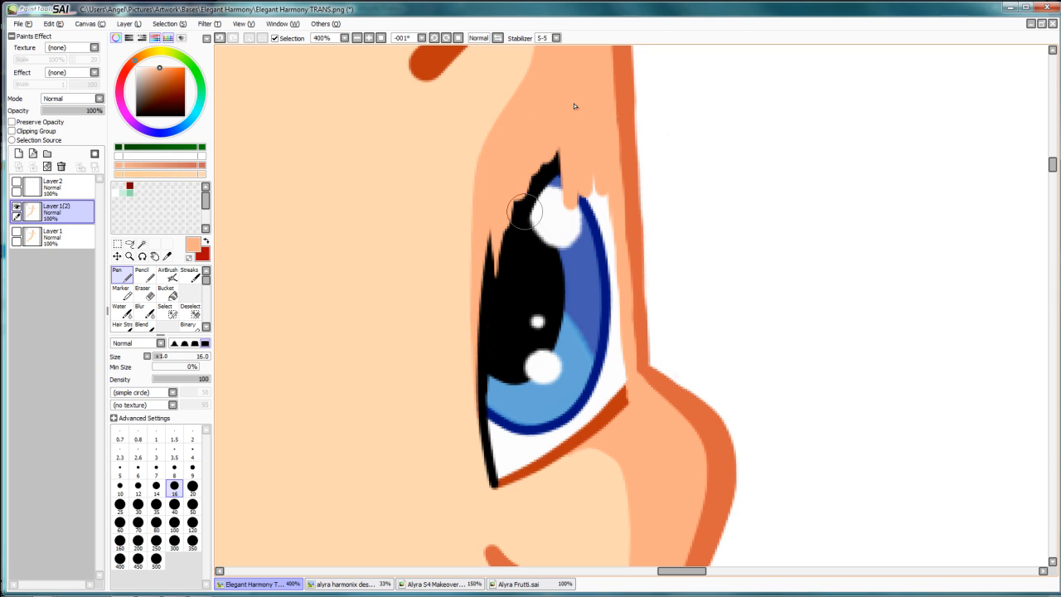
{"action": "mouse_move", "coordinate": [569, 142]}
{"action": "left_mouse_down"}
{"action": "mouse_move", "coordinate": [595, 230]}
{"action": "mouse_move", "coordinate": [608, 237]}
{"action": "mouse_move", "coordinate": [603, 164]}
{"action": "mouse_move", "coordinate": [620, 409]}
{"action": "mouse_move", "coordinate": [624, 370]}
{"action": "mouse_move", "coordinate": [596, 407]}
{"action": "left_mouse_up"}
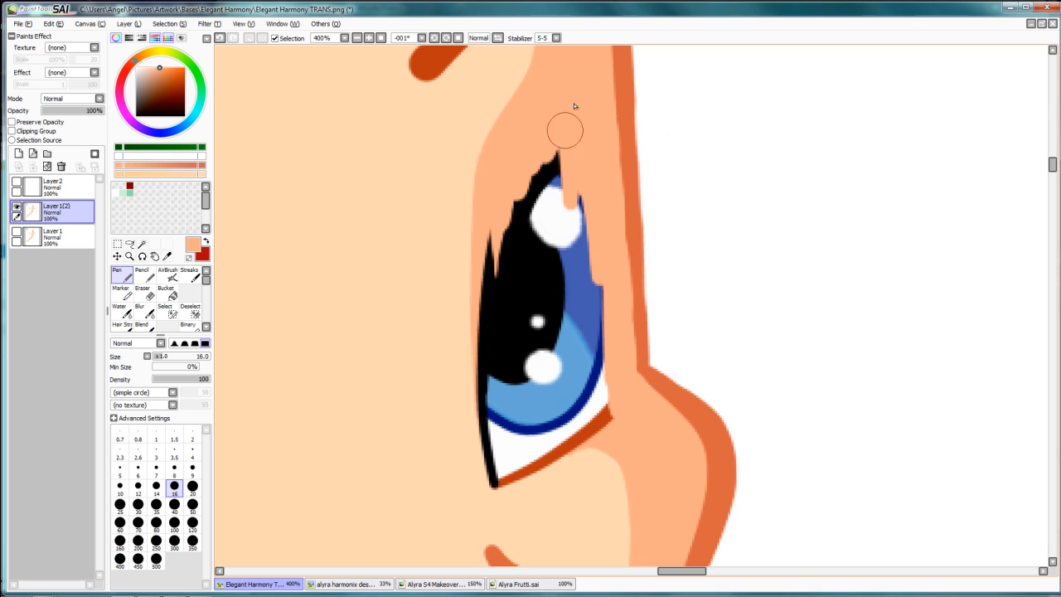
{"action": "mouse_move", "coordinate": [564, 130]}
{"action": "left_mouse_down"}
{"action": "mouse_move", "coordinate": [591, 331]}
{"action": "mouse_move", "coordinate": [589, 224]}
{"action": "mouse_move", "coordinate": [597, 363]}
{"action": "mouse_move", "coordinate": [558, 130]}
{"action": "mouse_move", "coordinate": [564, 309]}
{"action": "mouse_move", "coordinate": [536, 144]}
{"action": "mouse_move", "coordinate": [538, 306]}
{"action": "mouse_move", "coordinate": [553, 161]}
{"action": "mouse_move", "coordinate": [514, 282]}
{"action": "mouse_move", "coordinate": [525, 318]}
{"action": "mouse_move", "coordinate": [520, 304]}
{"action": "mouse_move", "coordinate": [508, 338]}
{"action": "mouse_move", "coordinate": [493, 327]}
{"action": "mouse_move", "coordinate": [486, 262]}
{"action": "mouse_move", "coordinate": [492, 384]}
{"action": "mouse_move", "coordinate": [483, 272]}
{"action": "mouse_move", "coordinate": [482, 331]}
{"action": "mouse_move", "coordinate": [480, 284]}
{"action": "mouse_move", "coordinate": [489, 479]}
{"action": "left_mouse_up"}
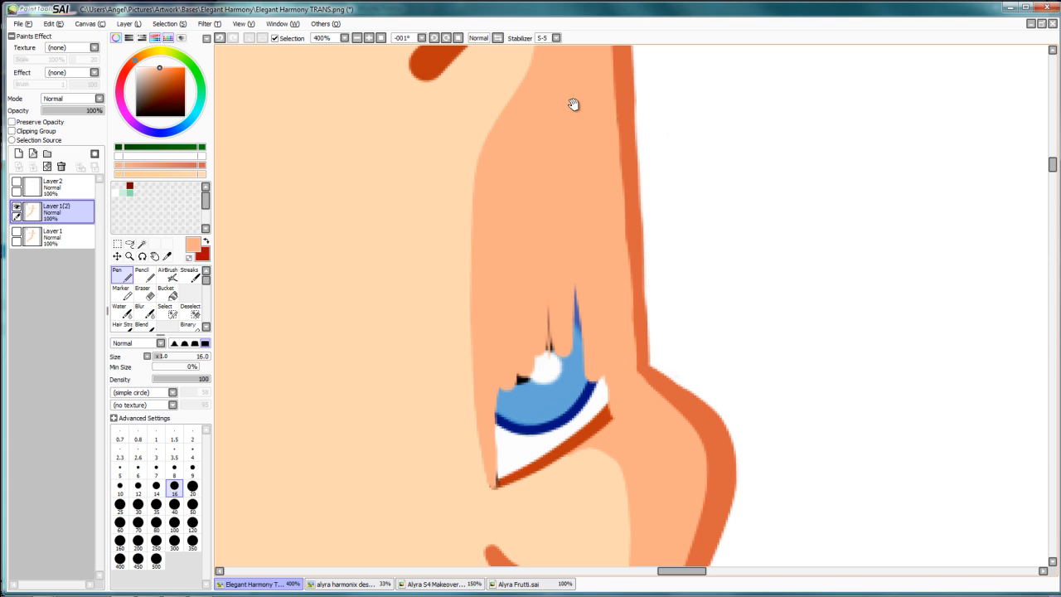
Paint the shadow colour over the remaining iris, eye white and lower lid line of the far eye.
{"action": "left_click_drag", "start_coordinate": [573, 105], "coordinate": [620, 329]}
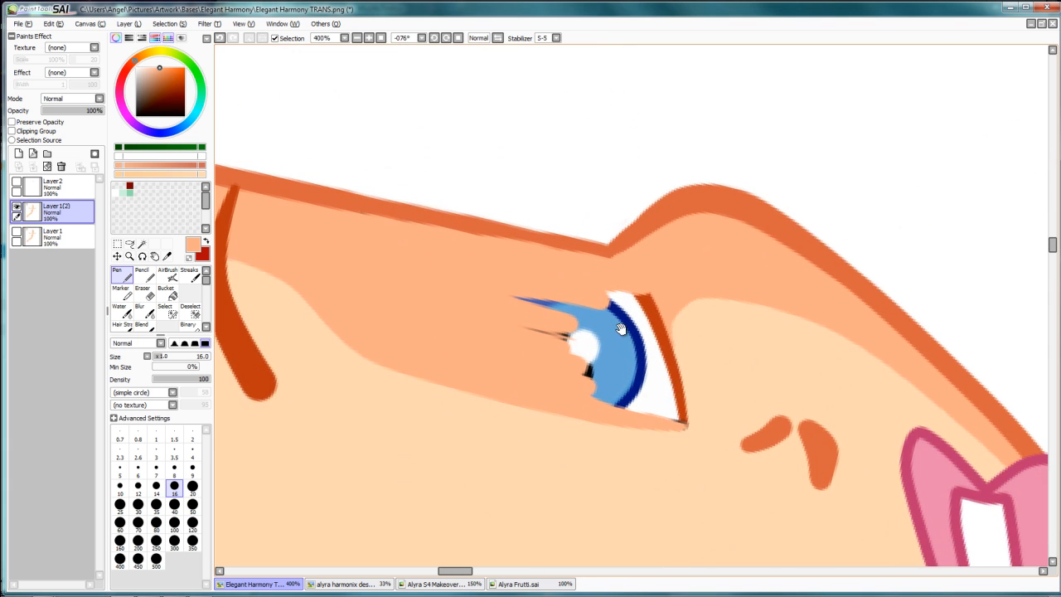
{"action": "scroll", "coordinate": [621, 330], "scroll_direction": "up", "scroll_amount": 1}
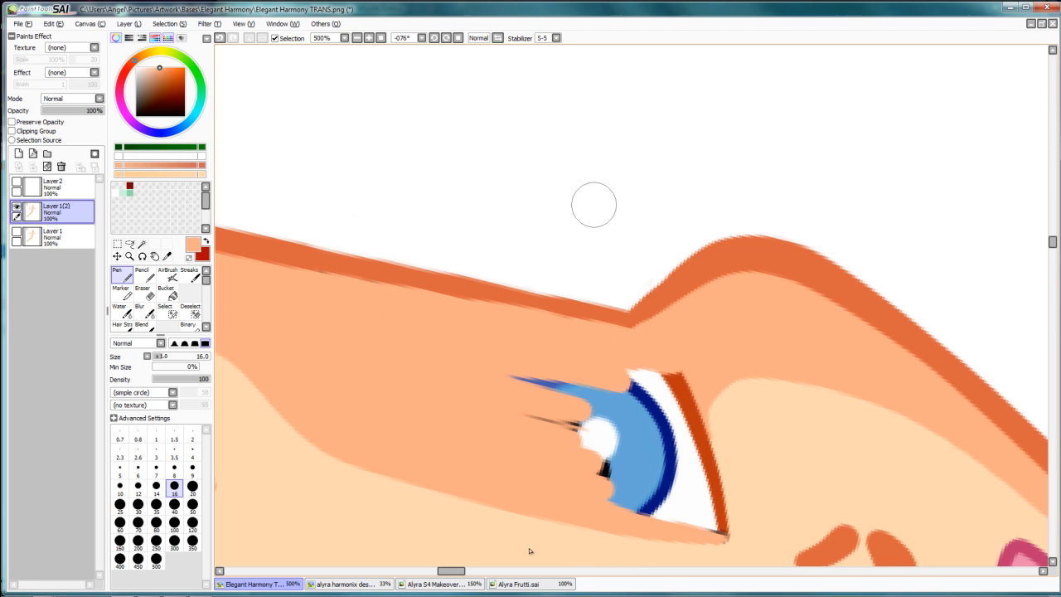
{"action": "left_click_drag", "start_coordinate": [1054, 243], "coordinate": [1054, 246]}
{"action": "left_click_drag", "start_coordinate": [715, 359], "coordinate": [684, 325]}
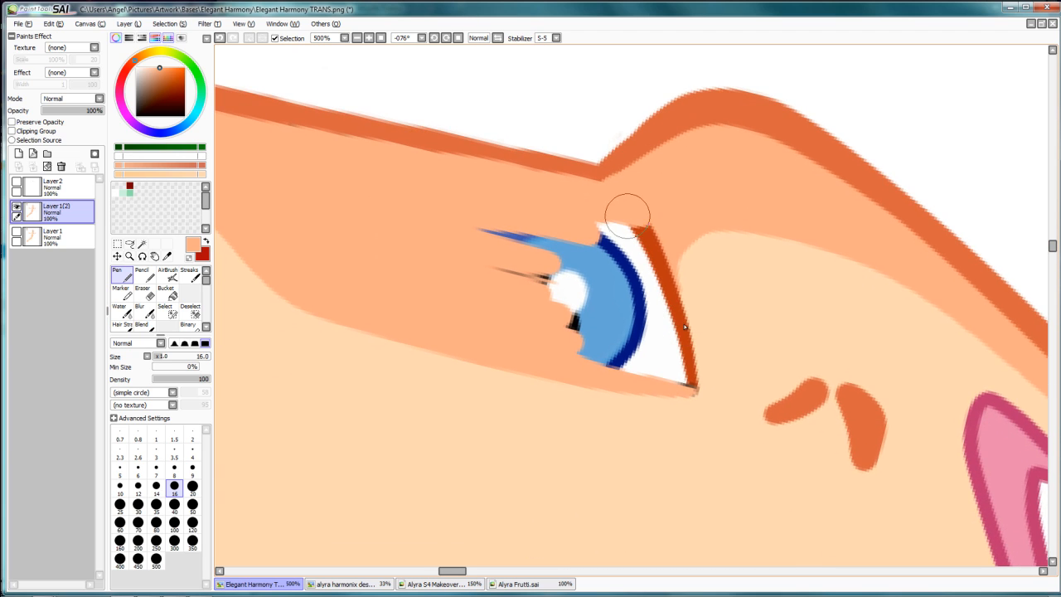
{"action": "mouse_move", "coordinate": [628, 215]}
{"action": "left_mouse_down"}
{"action": "mouse_move", "coordinate": [655, 300]}
{"action": "mouse_move", "coordinate": [650, 272]}
{"action": "left_mouse_up"}
{"action": "mouse_move", "coordinate": [635, 193]}
{"action": "left_mouse_down"}
{"action": "mouse_move", "coordinate": [649, 231]}
{"action": "mouse_move", "coordinate": [644, 207]}
{"action": "mouse_move", "coordinate": [656, 224]}
{"action": "mouse_move", "coordinate": [649, 208]}
{"action": "mouse_move", "coordinate": [689, 372]}
{"action": "left_mouse_up"}
{"action": "mouse_move", "coordinate": [663, 263]}
{"action": "left_mouse_down"}
{"action": "mouse_move", "coordinate": [693, 375]}
{"action": "mouse_move", "coordinate": [665, 247]}
{"action": "mouse_move", "coordinate": [695, 390]}
{"action": "left_mouse_up"}
{"action": "mouse_move", "coordinate": [673, 292]}
{"action": "left_mouse_down"}
{"action": "mouse_move", "coordinate": [695, 398]}
{"action": "mouse_move", "coordinate": [693, 368]}
{"action": "mouse_move", "coordinate": [693, 390]}
{"action": "mouse_move", "coordinate": [683, 369]}
{"action": "mouse_move", "coordinate": [686, 381]}
{"action": "mouse_move", "coordinate": [633, 351]}
{"action": "mouse_move", "coordinate": [617, 370]}
{"action": "mouse_move", "coordinate": [585, 360]}
{"action": "mouse_move", "coordinate": [491, 259]}
{"action": "mouse_move", "coordinate": [528, 278]}
{"action": "mouse_move", "coordinate": [515, 254]}
{"action": "mouse_move", "coordinate": [542, 238]}
{"action": "mouse_move", "coordinate": [617, 236]}
{"action": "mouse_move", "coordinate": [614, 224]}
{"action": "mouse_move", "coordinate": [637, 232]}
{"action": "mouse_move", "coordinate": [674, 357]}
{"action": "mouse_move", "coordinate": [606, 229]}
{"action": "mouse_move", "coordinate": [644, 322]}
{"action": "mouse_move", "coordinate": [606, 265]}
{"action": "mouse_move", "coordinate": [623, 324]}
{"action": "mouse_move", "coordinate": [580, 262]}
{"action": "mouse_move", "coordinate": [615, 334]}
{"action": "mouse_move", "coordinate": [579, 287]}
{"action": "mouse_move", "coordinate": [590, 322]}
{"action": "mouse_move", "coordinate": [565, 300]}
{"action": "mouse_move", "coordinate": [581, 334]}
{"action": "left_mouse_up"}
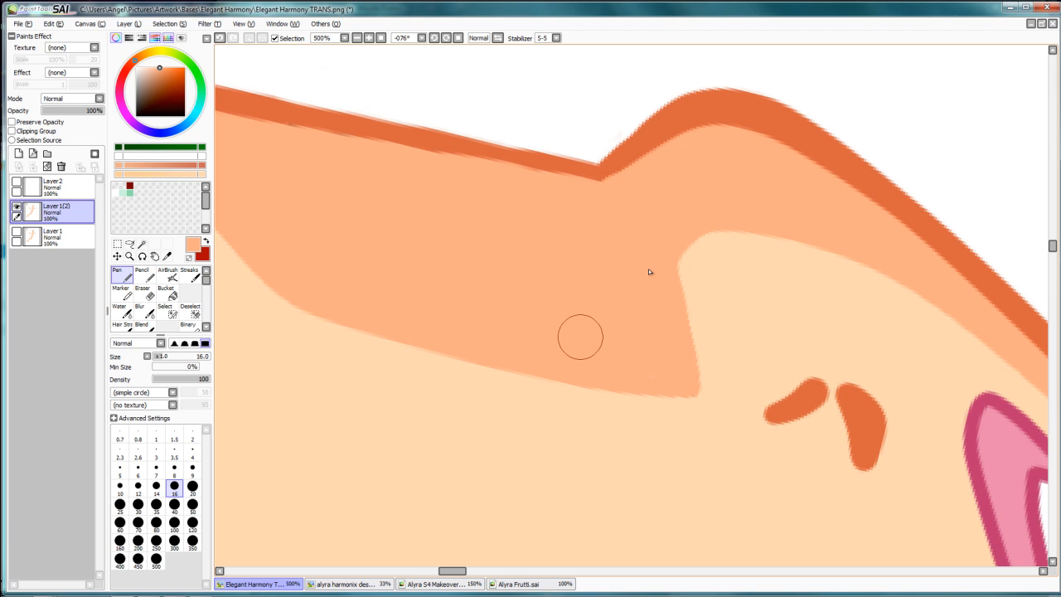
Sample the light skin colour, enlarge the Pen to size 30, and paint over the two orange nose marks.
{"action": "left_click_drag", "start_coordinate": [804, 399], "coordinate": [753, 343]}
{"action": "key", "text": "Home"}
{"action": "scroll", "coordinate": [649, 240], "scroll_direction": "down", "scroll_amount": 8}
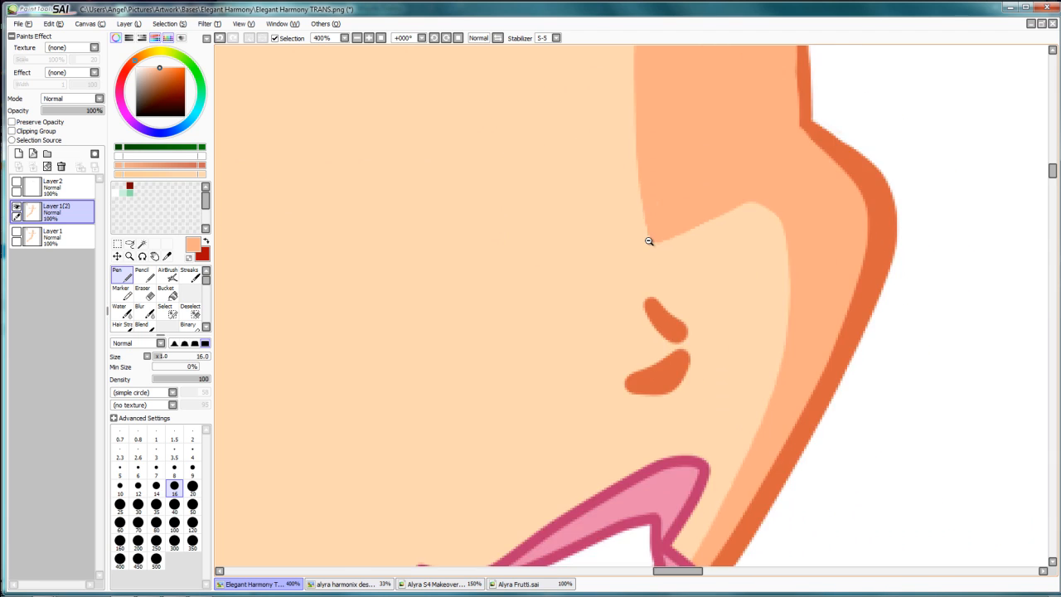
{"action": "left_click_drag", "start_coordinate": [634, 305], "coordinate": [581, 316]}
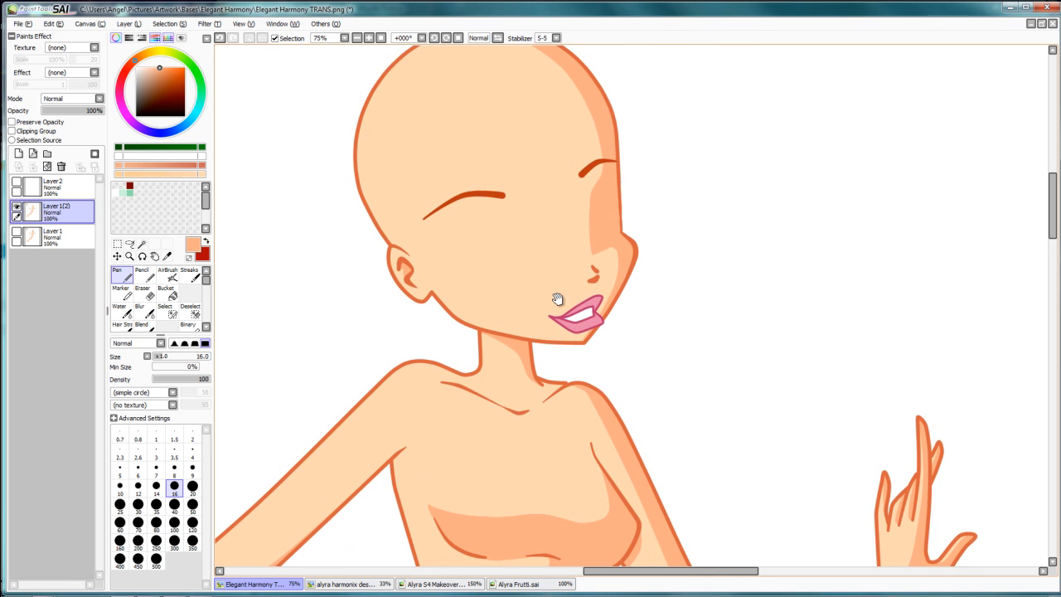
{"action": "scroll", "coordinate": [557, 299], "scroll_direction": "up", "scroll_amount": 5}
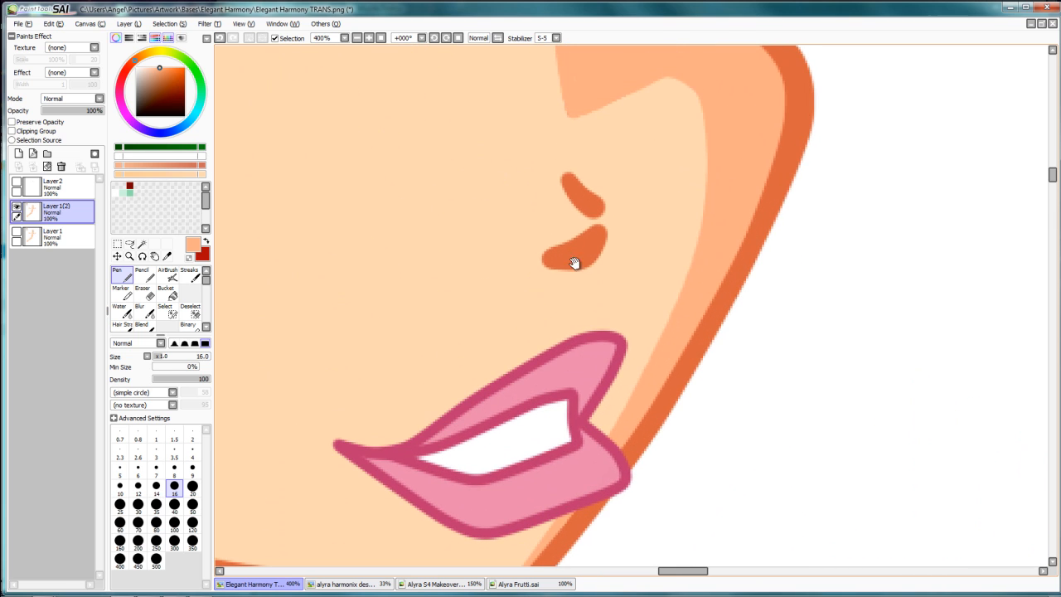
{"action": "right_click", "coordinate": [501, 222]}
{"action": "key", "text": "]"}
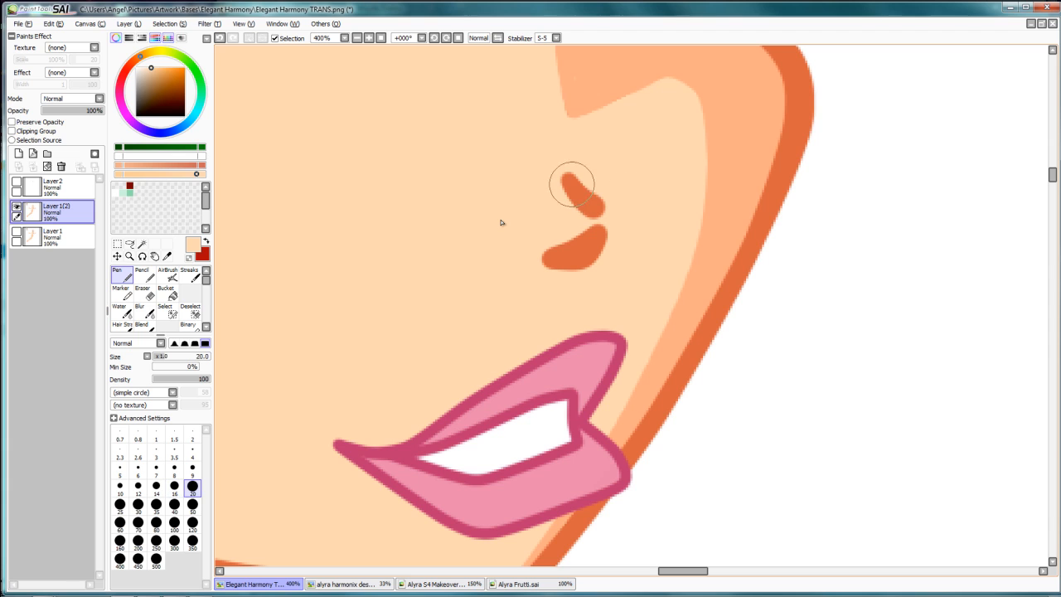
{"action": "key", "text": "]"}
{"action": "mouse_move", "coordinate": [572, 184]}
{"action": "left_mouse_down"}
{"action": "mouse_move", "coordinate": [556, 166]}
{"action": "mouse_move", "coordinate": [604, 237]}
{"action": "mouse_move", "coordinate": [562, 238]}
{"action": "mouse_move", "coordinate": [604, 355]}
{"action": "mouse_move", "coordinate": [687, 237]}
{"action": "mouse_move", "coordinate": [630, 199]}
{"action": "mouse_move", "coordinate": [668, 222]}
{"action": "left_mouse_up"}
{"action": "scroll", "coordinate": [668, 222], "scroll_direction": "up", "scroll_amount": 2}
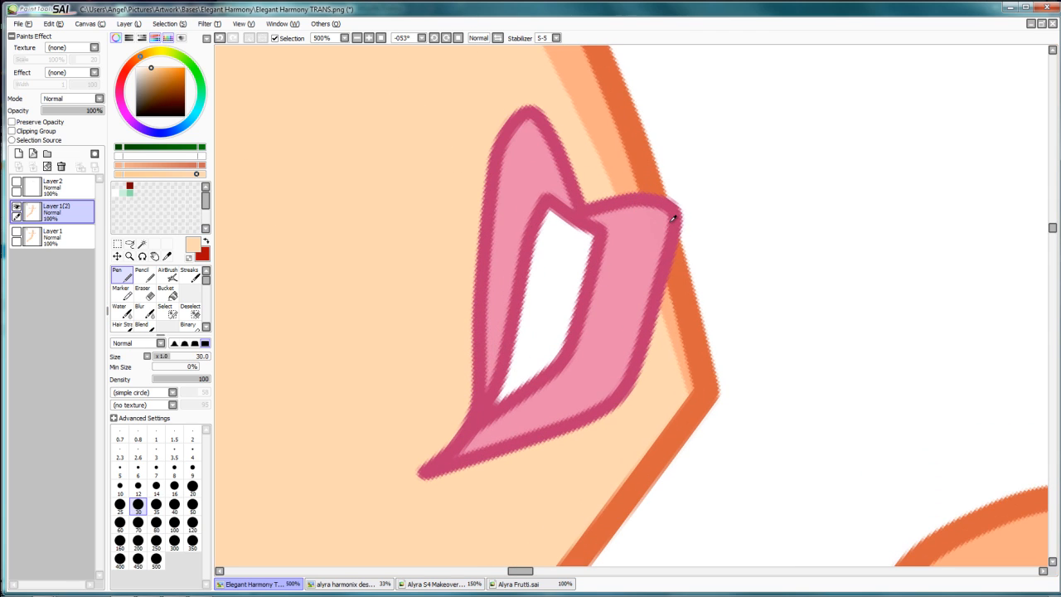
{"action": "left_click", "coordinate": [673, 219], "text": "alt"}
{"action": "key", "text": "["}
{"action": "key", "text": "["}
{"action": "key", "text": "["}
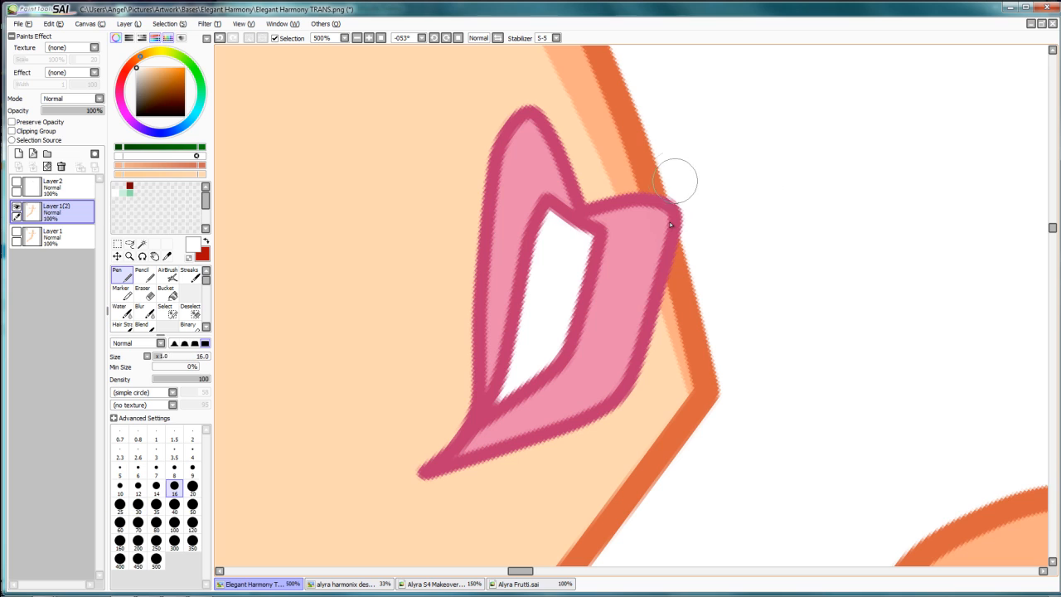
{"action": "key", "text": "["}
{"action": "key", "text": "["}
{"action": "key", "text": "["}
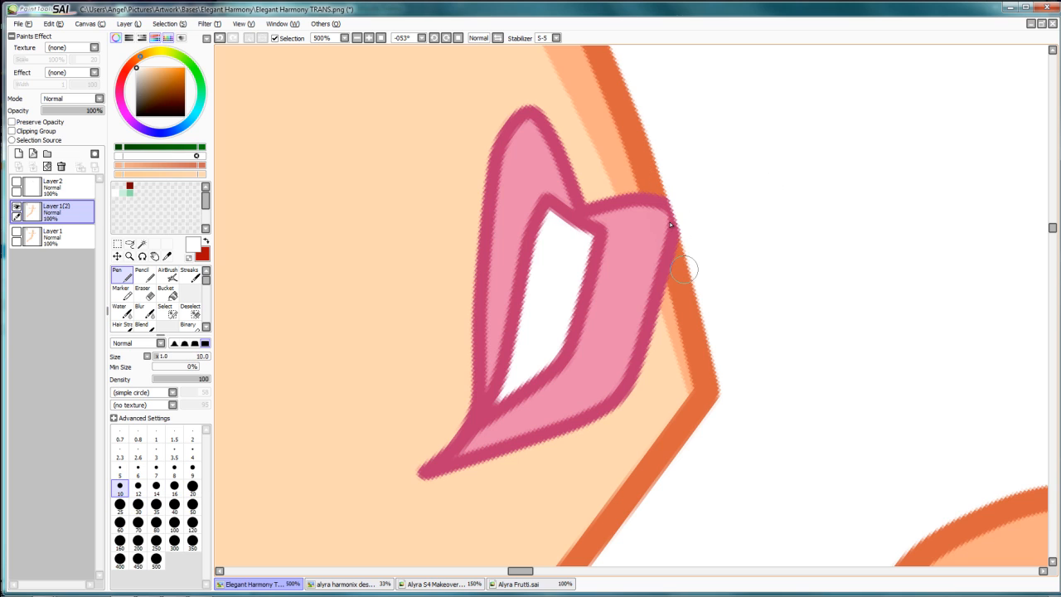
{"action": "left_click", "coordinate": [685, 282], "text": "alt"}
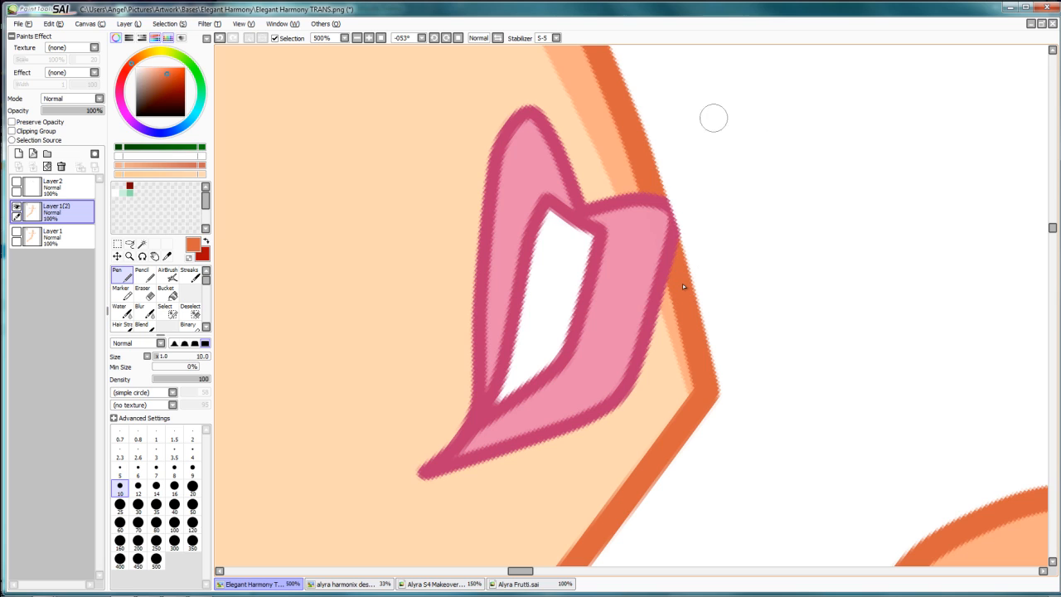
{"action": "left_click_drag", "start_coordinate": [659, 196], "coordinate": [675, 248]}
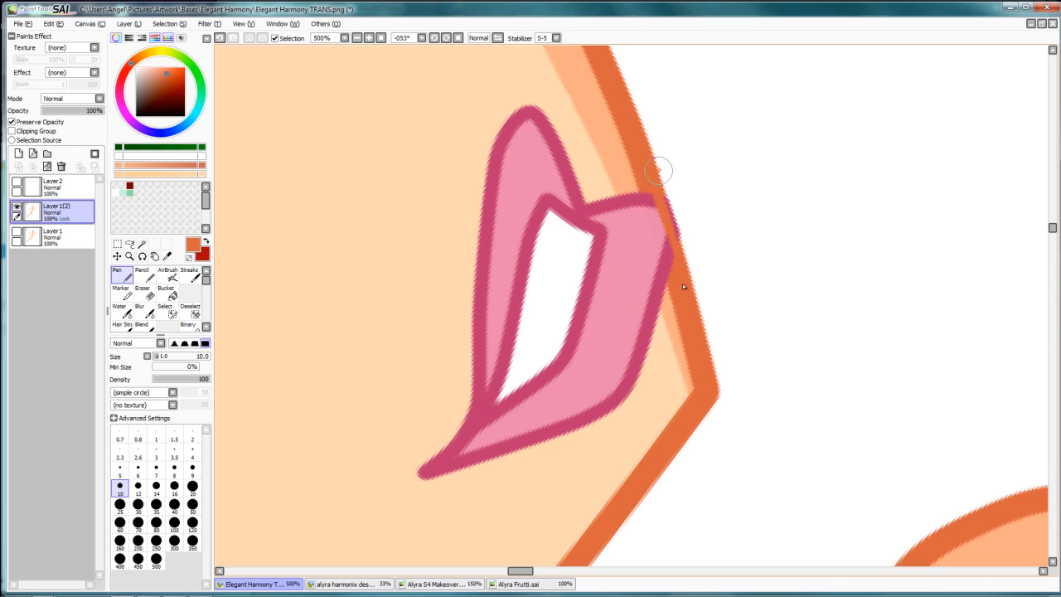
{"action": "left_click_drag", "start_coordinate": [660, 169], "coordinate": [694, 252]}
{"action": "key", "text": "ctrl+z"}
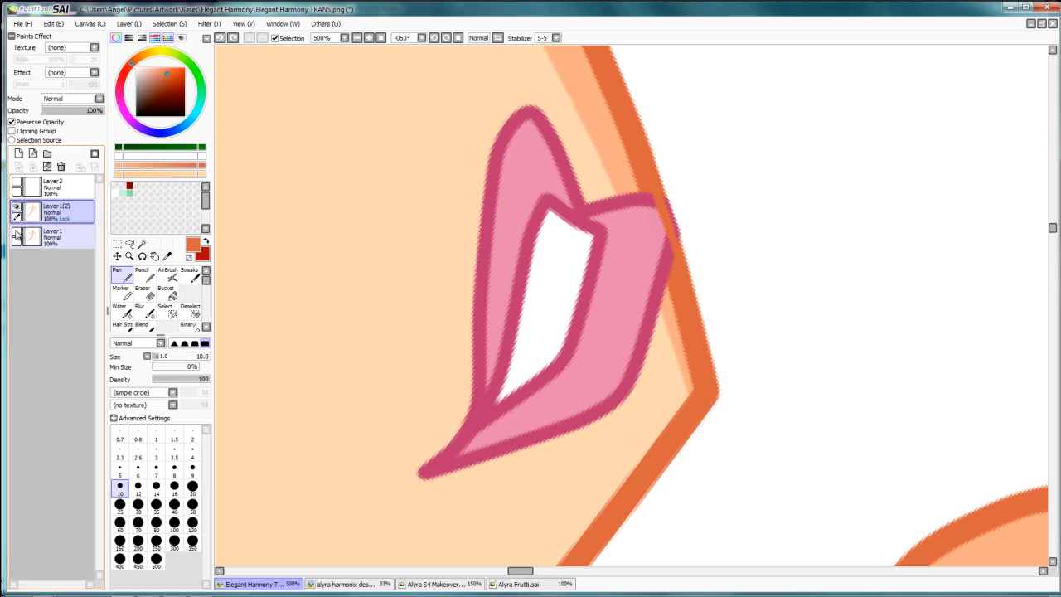
{"action": "key", "text": "ctrl+z"}
{"action": "key", "text": "ctrl+z"}
{"action": "key", "text": "ctrl+z"}
{"action": "key", "text": "ctrl+z"}
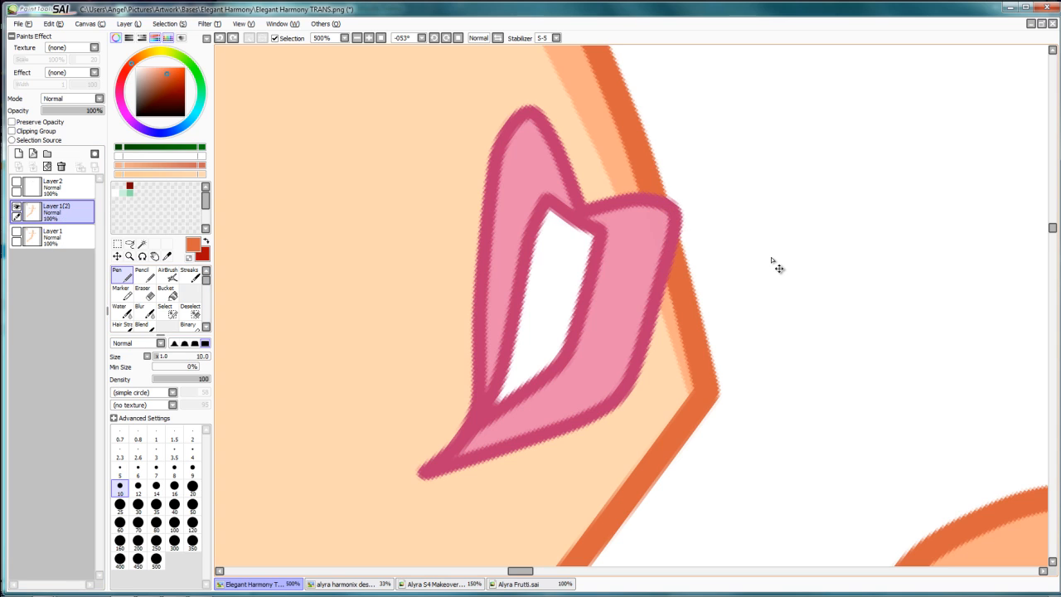
Erase the lip overhang outside the face outline, and repaint the orange outline across the lips with the layer's opacity preserved.
{"action": "left_click", "coordinate": [144, 296]}
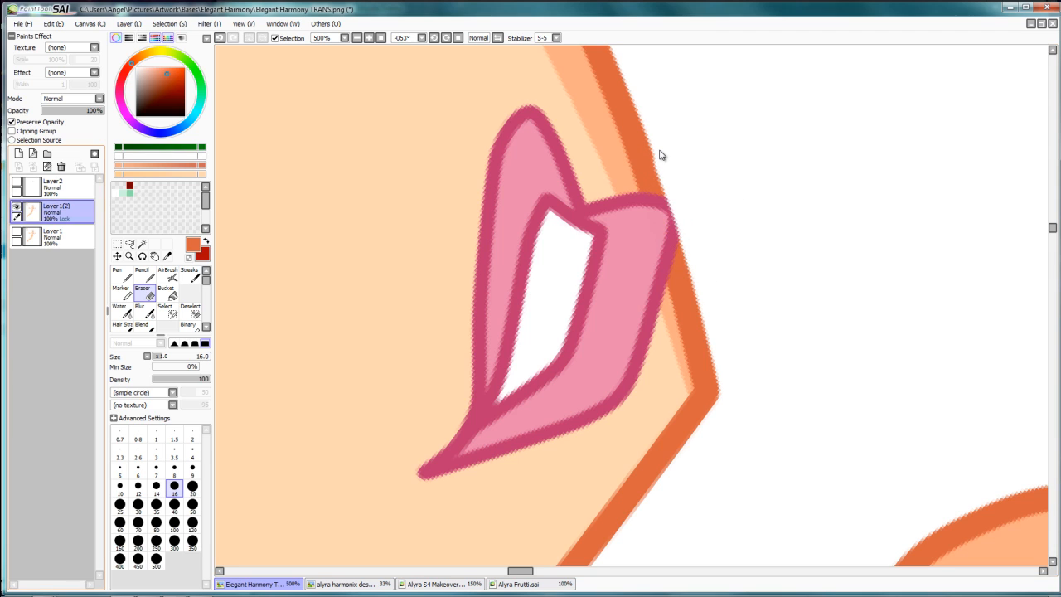
{"action": "key", "text": "n"}
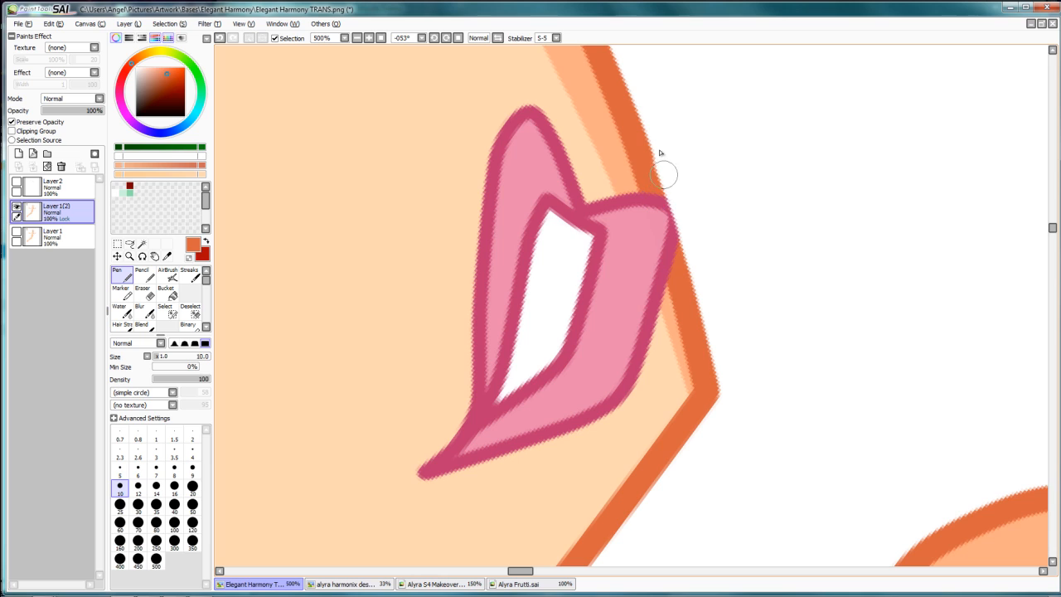
{"action": "mouse_move", "coordinate": [652, 184]}
{"action": "left_mouse_down"}
{"action": "mouse_move", "coordinate": [666, 230]}
{"action": "mouse_move", "coordinate": [640, 150]}
{"action": "mouse_move", "coordinate": [688, 324]}
{"action": "left_mouse_up"}
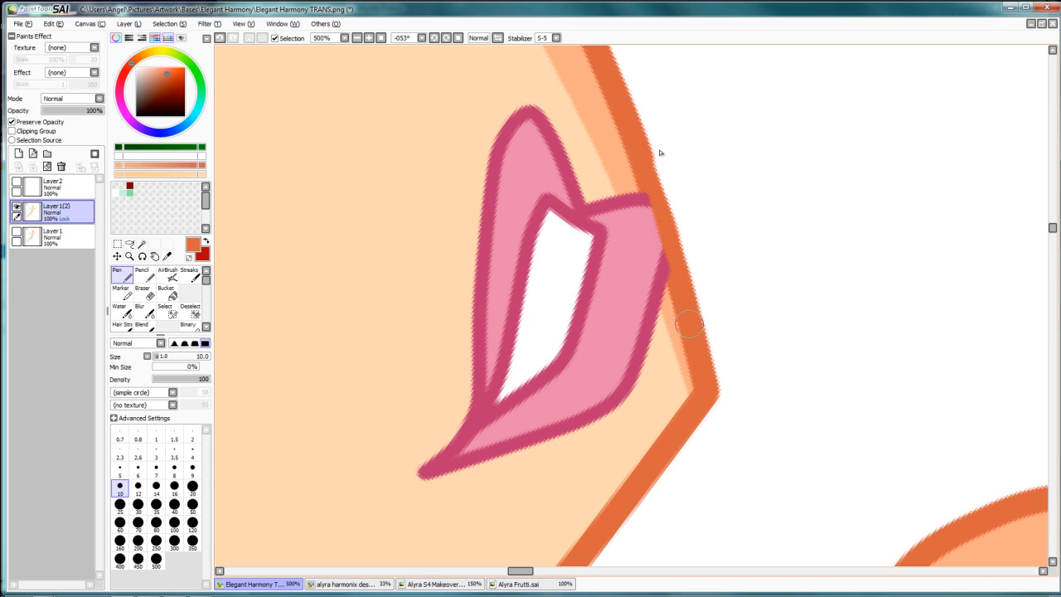
{"action": "left_click_drag", "start_coordinate": [635, 153], "coordinate": [637, 162]}
Extend the peach skin-shadow strip over the lips along the inside of the face outline, and sample the outline's orange for touch-up.
{"action": "left_click", "coordinate": [624, 166], "text": "alt"}
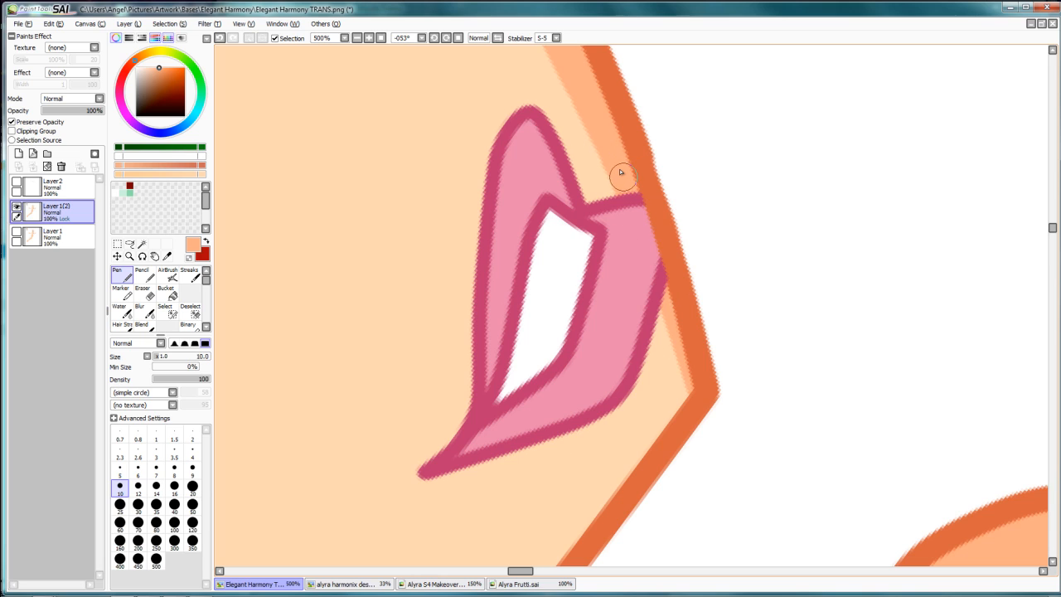
{"action": "left_click_drag", "start_coordinate": [624, 176], "coordinate": [667, 275]}
{"action": "mouse_move", "coordinate": [625, 177]}
{"action": "left_mouse_down"}
{"action": "mouse_move", "coordinate": [665, 273]}
{"action": "mouse_move", "coordinate": [658, 290]}
{"action": "left_mouse_up"}
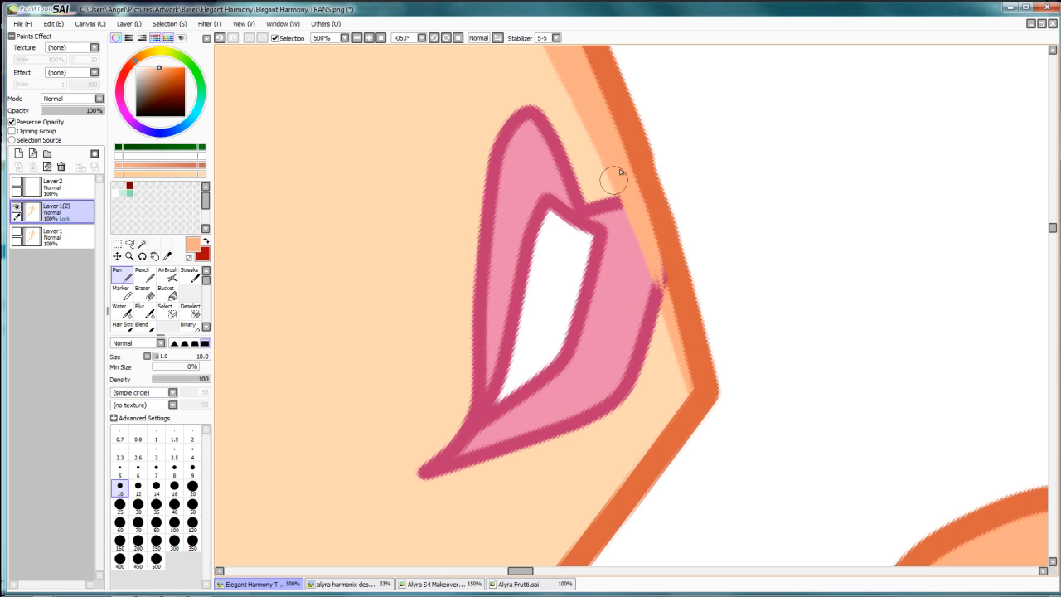
{"action": "left_click_drag", "start_coordinate": [617, 174], "coordinate": [660, 294]}
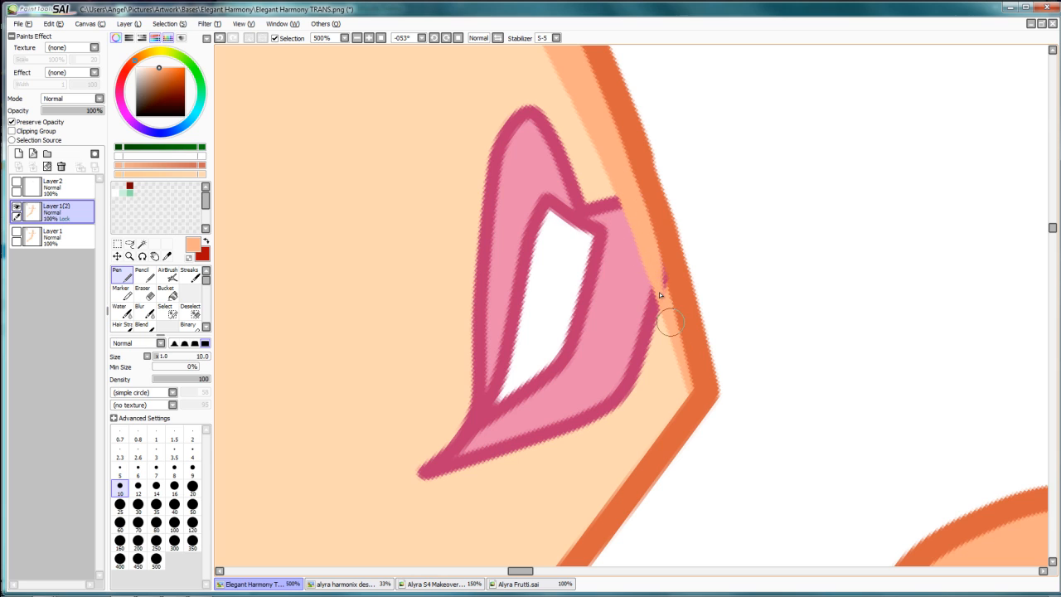
{"action": "left_click_drag", "start_coordinate": [653, 237], "coordinate": [668, 326]}
{"action": "left_click", "coordinate": [676, 244], "text": "alt"}
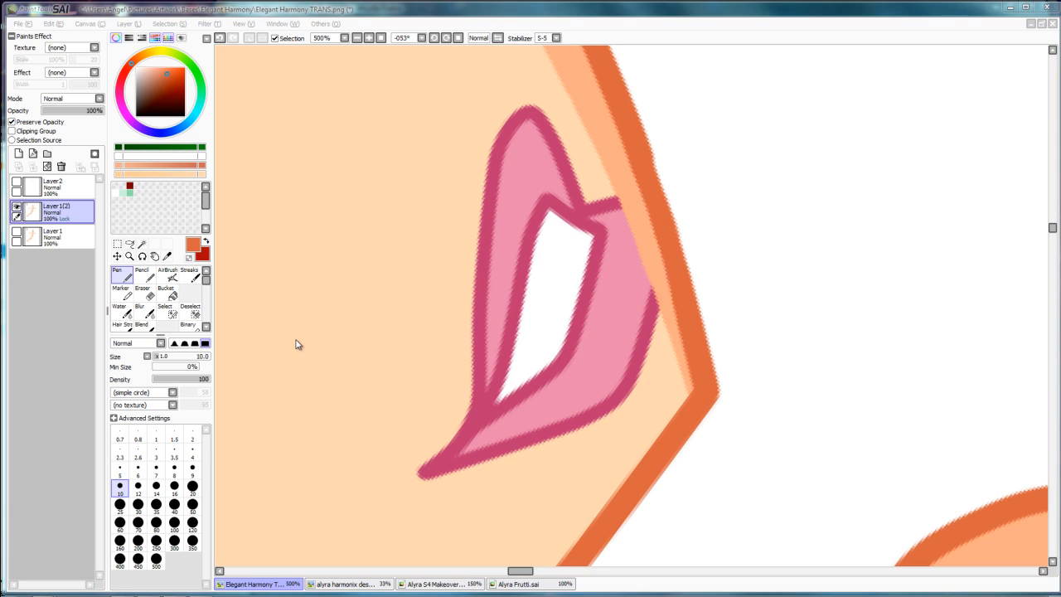
Sample the light skin colour, enlarge the Pen to size 20, and paint over the lips' outer ends beside the shadow strip.
{"action": "left_click", "coordinate": [405, 243]}
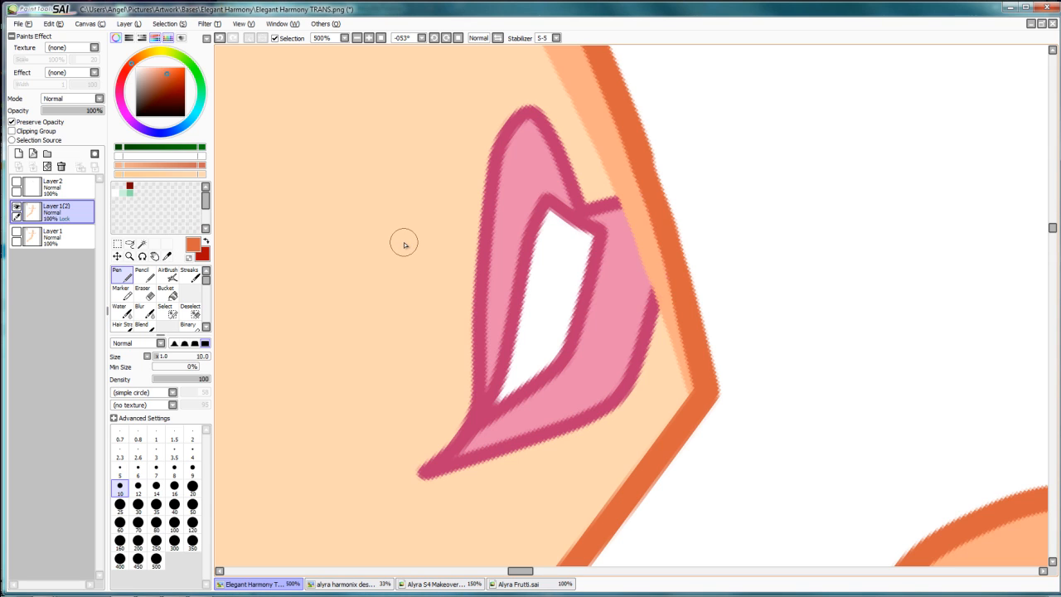
{"action": "left_click", "coordinate": [373, 216], "text": "alt"}
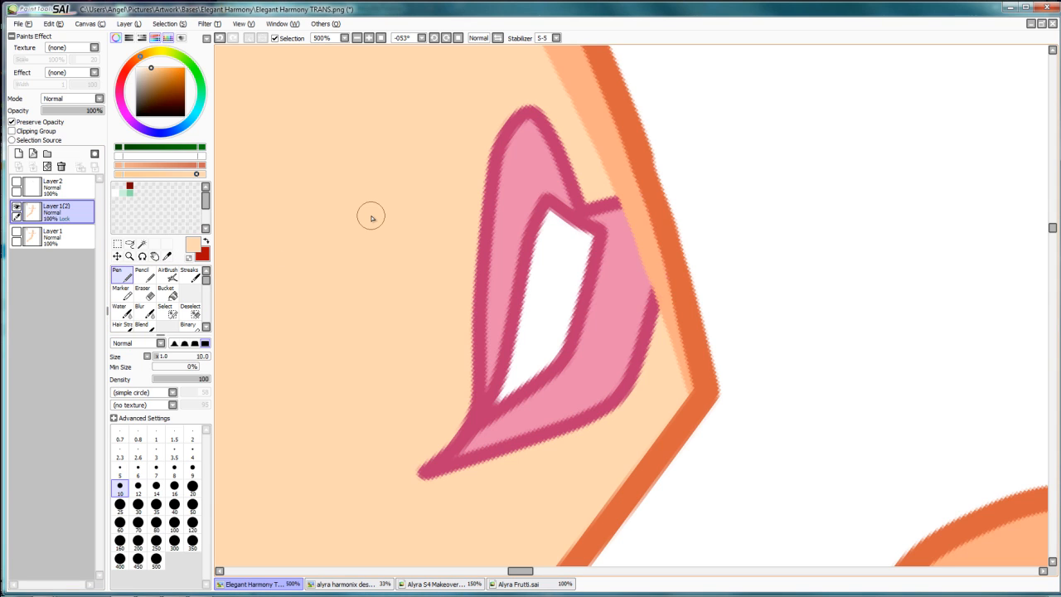
{"action": "key", "text": "bracketright"}
{"action": "key", "text": "bracketright"}
{"action": "key", "text": "bracketright"}
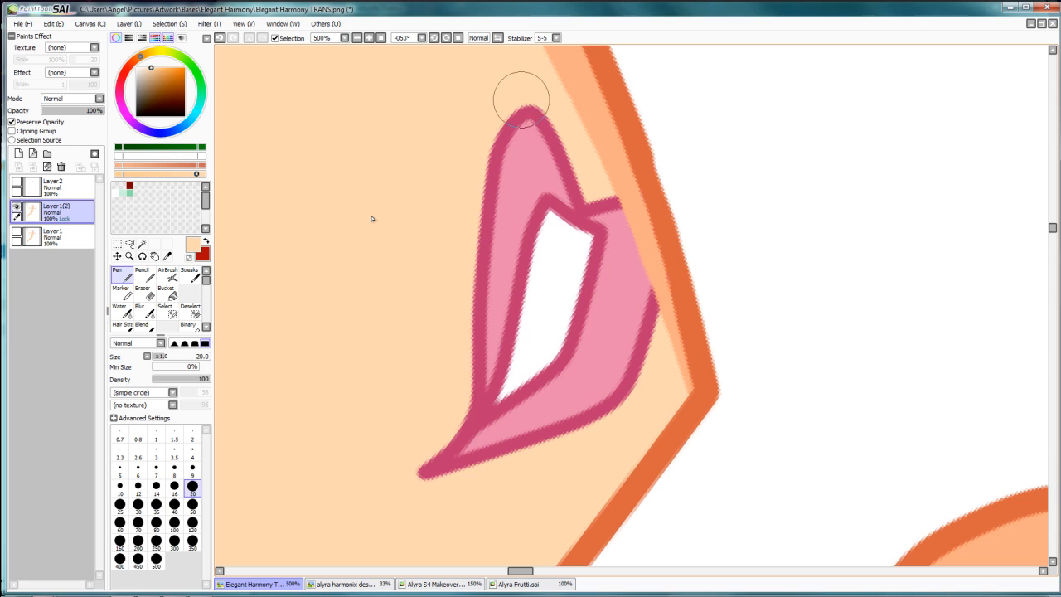
{"action": "left_click_drag", "start_coordinate": [524, 100], "coordinate": [600, 283]}
{"action": "left_click_drag", "start_coordinate": [557, 138], "coordinate": [620, 294]}
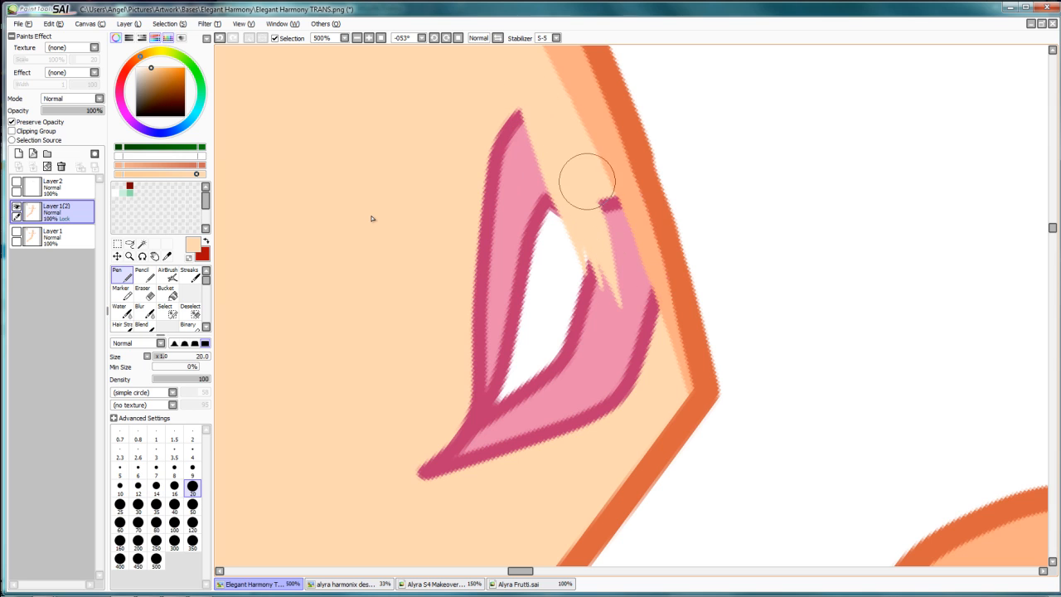
{"action": "mouse_move", "coordinate": [587, 177]}
{"action": "left_mouse_down"}
{"action": "mouse_move", "coordinate": [621, 241]}
{"action": "mouse_move", "coordinate": [604, 181]}
{"action": "mouse_move", "coordinate": [614, 210]}
{"action": "left_mouse_up"}
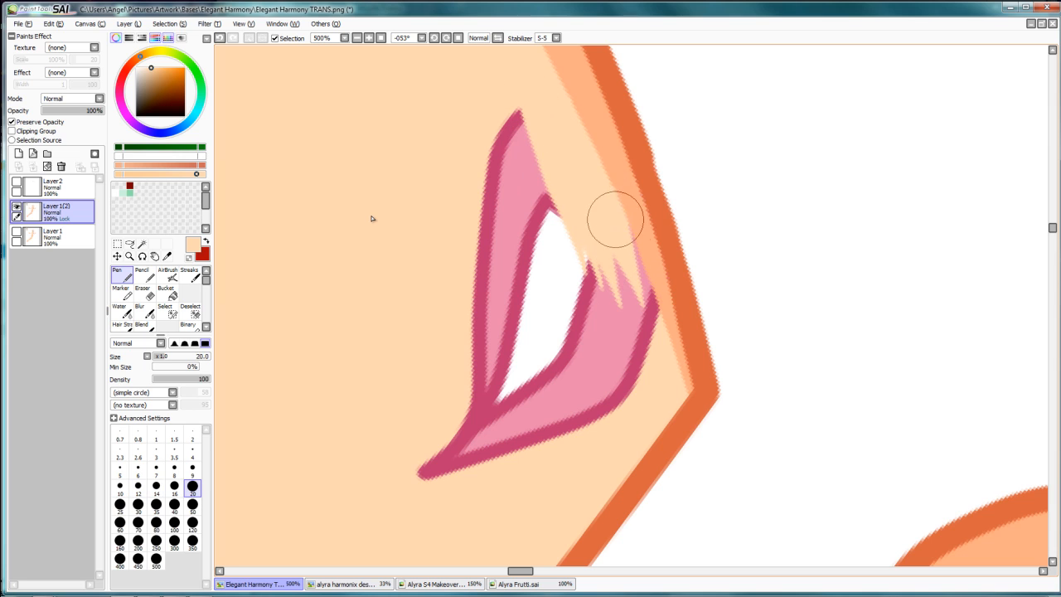
{"action": "left_click_drag", "start_coordinate": [627, 247], "coordinate": [654, 332]}
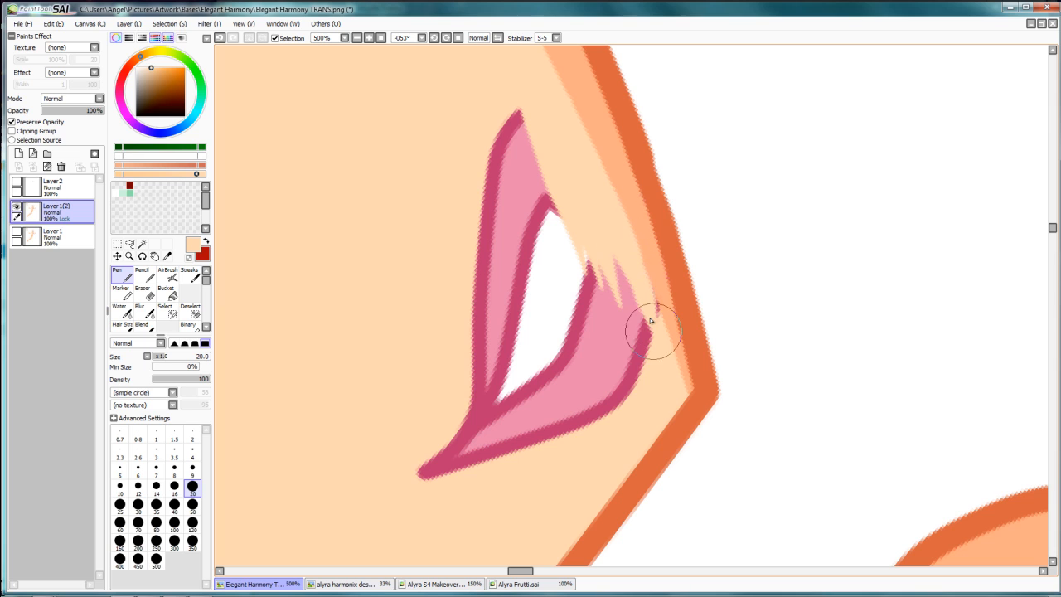
Cover the remaining lips, teeth and mouth corner with the light skin colour.
{"action": "mouse_move", "coordinate": [633, 267]}
{"action": "left_mouse_down"}
{"action": "mouse_move", "coordinate": [660, 342]}
{"action": "mouse_move", "coordinate": [642, 293]}
{"action": "mouse_move", "coordinate": [642, 333]}
{"action": "left_mouse_up"}
{"action": "mouse_move", "coordinate": [605, 247]}
{"action": "left_mouse_down"}
{"action": "mouse_move", "coordinate": [629, 373]}
{"action": "mouse_move", "coordinate": [588, 296]}
{"action": "mouse_move", "coordinate": [600, 382]}
{"action": "mouse_move", "coordinate": [631, 393]}
{"action": "mouse_move", "coordinate": [583, 412]}
{"action": "mouse_move", "coordinate": [579, 393]}
{"action": "mouse_move", "coordinate": [471, 451]}
{"action": "mouse_move", "coordinate": [506, 432]}
{"action": "mouse_move", "coordinate": [480, 440]}
{"action": "left_mouse_up"}
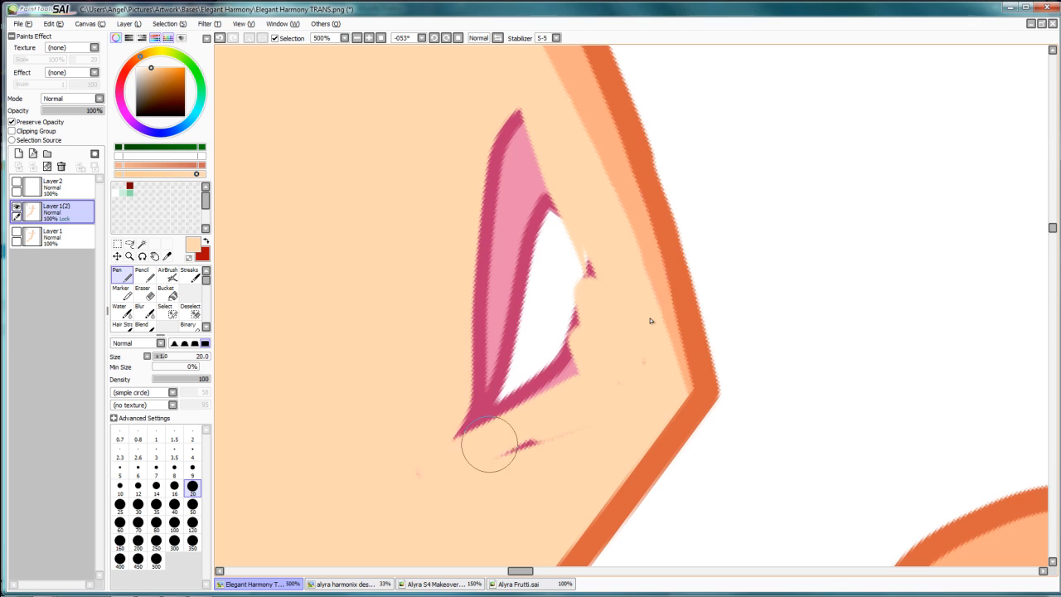
{"action": "mouse_move", "coordinate": [586, 330]}
{"action": "left_mouse_down"}
{"action": "mouse_move", "coordinate": [490, 87]}
{"action": "mouse_move", "coordinate": [540, 214]}
{"action": "mouse_move", "coordinate": [514, 107]}
{"action": "mouse_move", "coordinate": [554, 256]}
{"action": "mouse_move", "coordinate": [568, 377]}
{"action": "mouse_move", "coordinate": [562, 320]}
{"action": "mouse_move", "coordinate": [521, 194]}
{"action": "mouse_move", "coordinate": [487, 134]}
{"action": "mouse_move", "coordinate": [536, 296]}
{"action": "mouse_move", "coordinate": [533, 348]}
{"action": "mouse_move", "coordinate": [482, 204]}
{"action": "mouse_move", "coordinate": [531, 391]}
{"action": "mouse_move", "coordinate": [479, 243]}
{"action": "mouse_move", "coordinate": [504, 334]}
{"action": "mouse_move", "coordinate": [485, 329]}
{"action": "mouse_move", "coordinate": [469, 373]}
{"action": "left_mouse_up"}
{"action": "mouse_move", "coordinate": [484, 413]}
{"action": "left_mouse_down"}
{"action": "mouse_move", "coordinate": [462, 389]}
{"action": "mouse_move", "coordinate": [485, 231]}
{"action": "mouse_move", "coordinate": [455, 389]}
{"action": "left_mouse_up"}
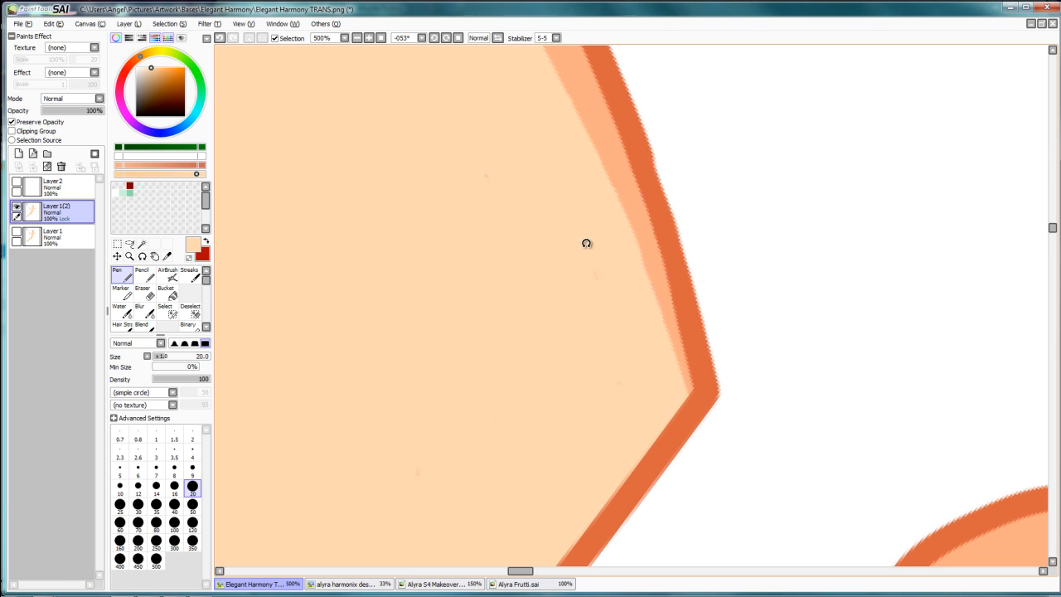
Return the canvas to an upright view of the whole head, select Layer2 and make its pink face sketch visible.
{"action": "right_click", "coordinate": [573, 214], "text": "alt"}
{"action": "left_click", "coordinate": [530, 183], "text": "ctrl+alt"}
{"action": "left_click", "coordinate": [531, 182], "text": "ctrl+alt"}
{"action": "left_click", "coordinate": [531, 182], "text": "ctrl+alt"}
{"action": "left_click", "coordinate": [530, 183], "text": "ctrl+alt"}
{"action": "mouse_move", "coordinate": [531, 182]}
{"action": "left_mouse_down"}
{"action": "mouse_move", "coordinate": [625, 316]}
{"action": "mouse_move", "coordinate": [542, 356]}
{"action": "mouse_move", "coordinate": [588, 422]}
{"action": "mouse_move", "coordinate": [589, 398]}
{"action": "left_mouse_up"}
{"action": "left_click", "coordinate": [625, 316], "text": "ctrl+alt"}
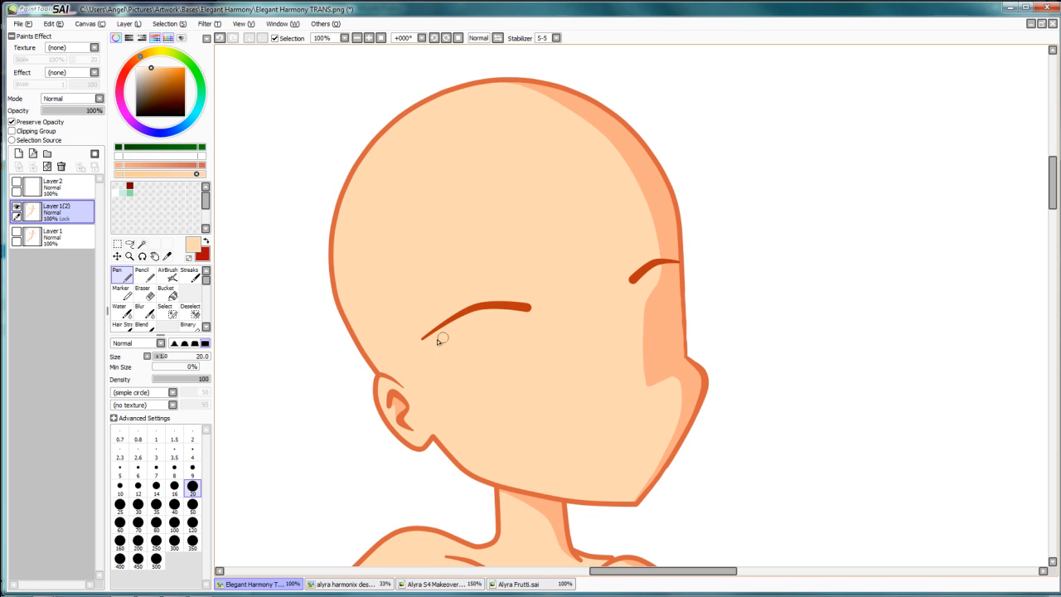
{"action": "left_click_drag", "start_coordinate": [495, 353], "coordinate": [500, 283]}
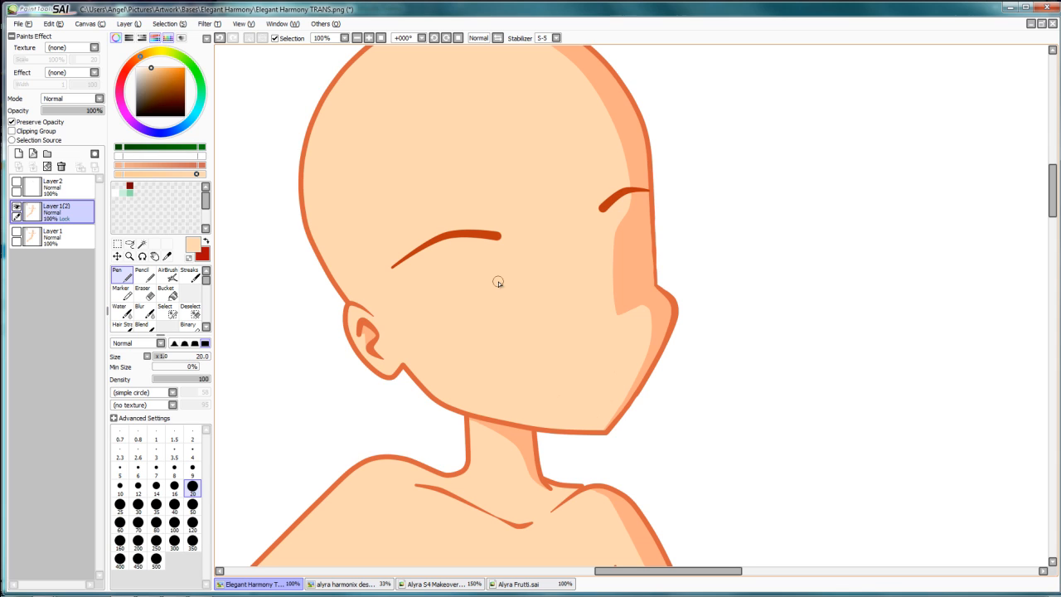
{"action": "left_click", "coordinate": [53, 194]}
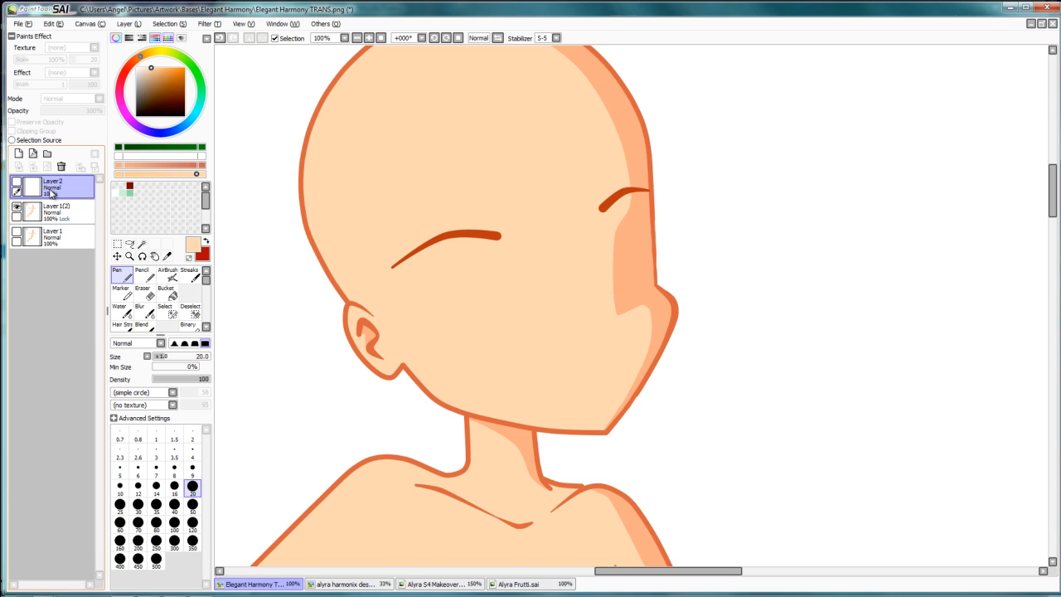
{"action": "left_click", "coordinate": [17, 182]}
Add a new layer above the pink face drawing and rename Layer2 as Sketch.
{"action": "left_click_drag", "start_coordinate": [550, 277], "coordinate": [507, 208]}
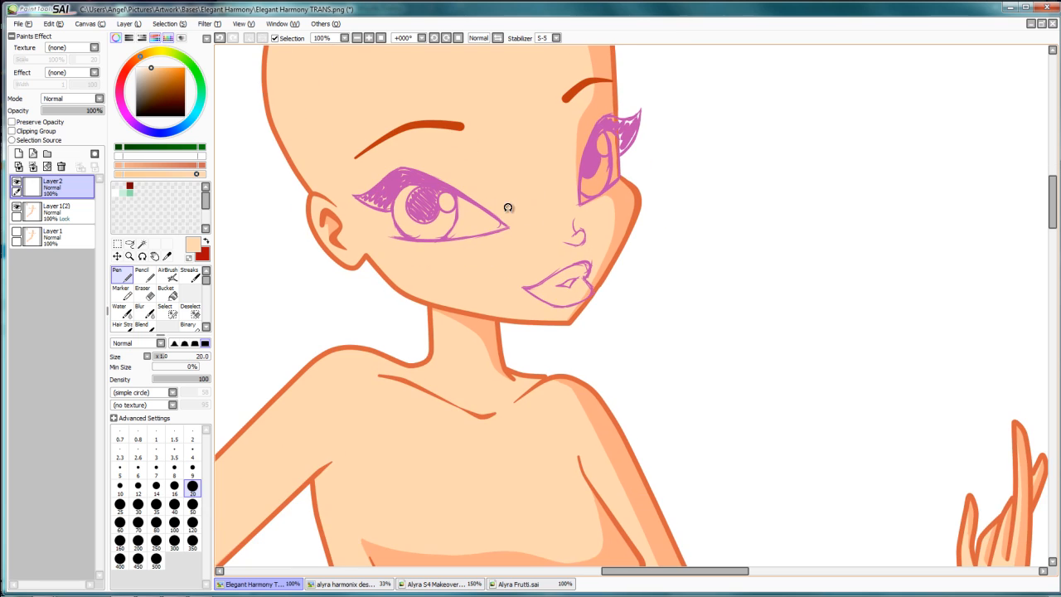
{"action": "scroll", "coordinate": [489, 174], "scroll_direction": "up", "scroll_amount": 2}
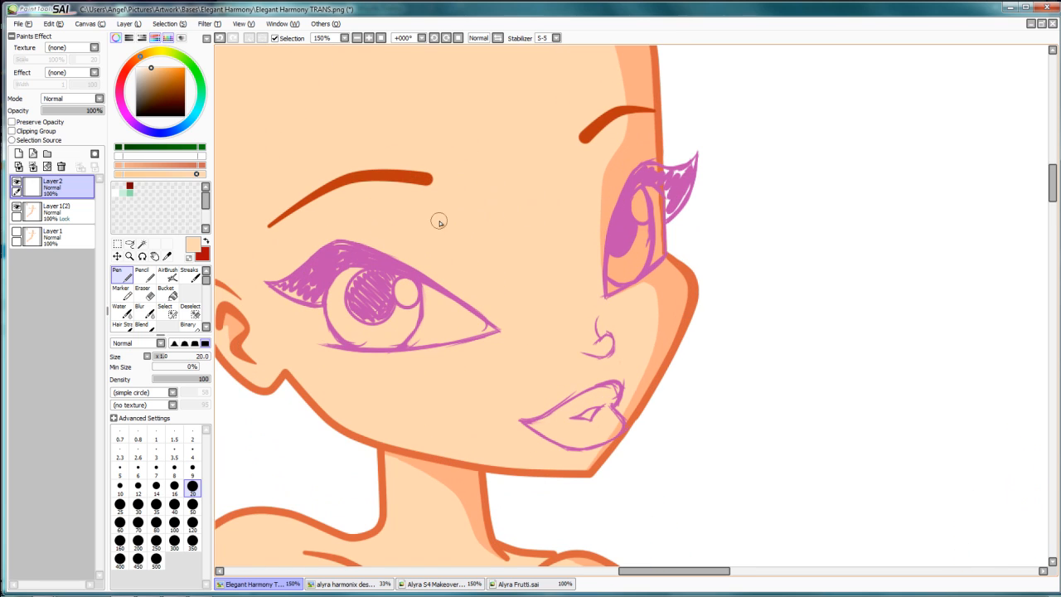
{"action": "left_click", "coordinate": [17, 155]}
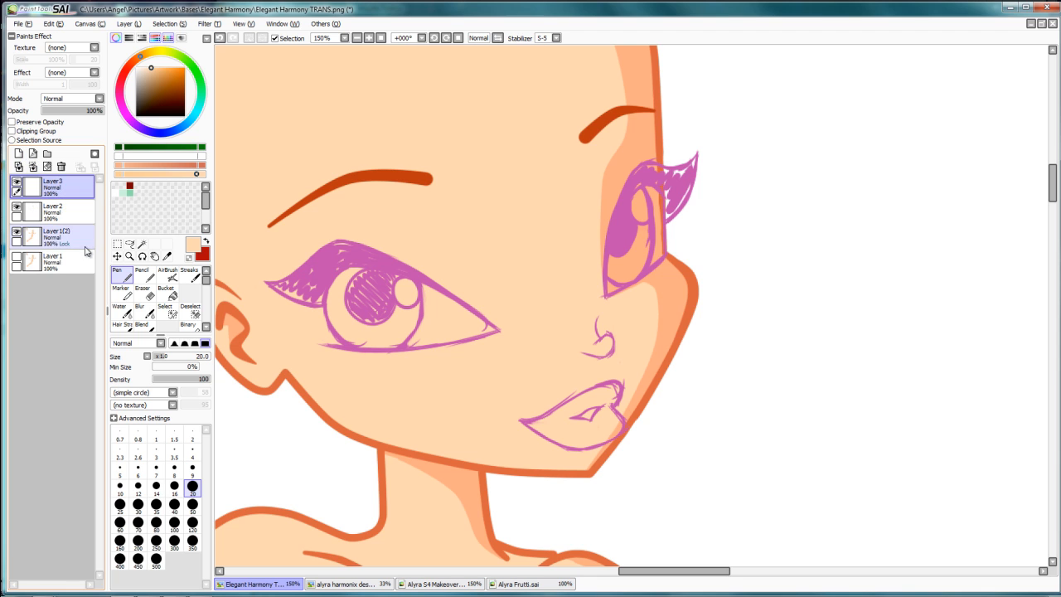
{"action": "left_click_drag", "start_coordinate": [469, 217], "coordinate": [652, 189]}
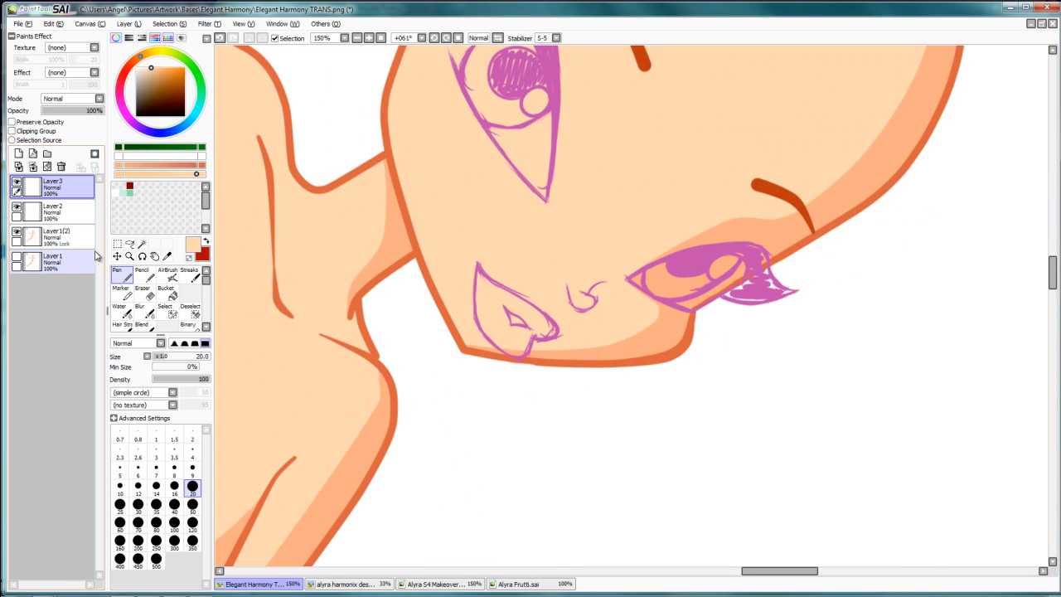
{"action": "double_click", "coordinate": [54, 218]}
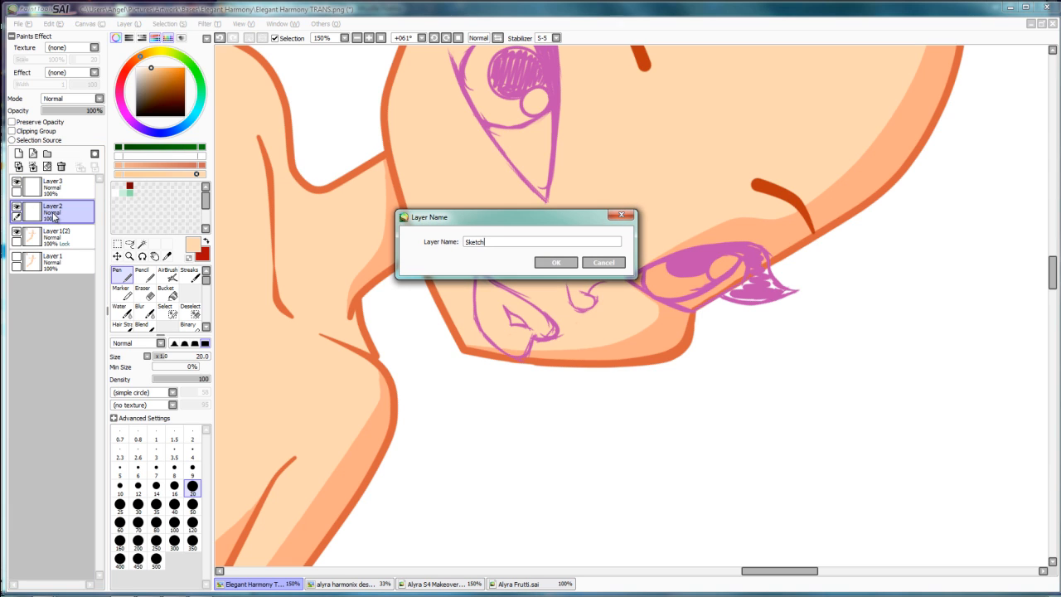
{"action": "key", "text": "Return"}
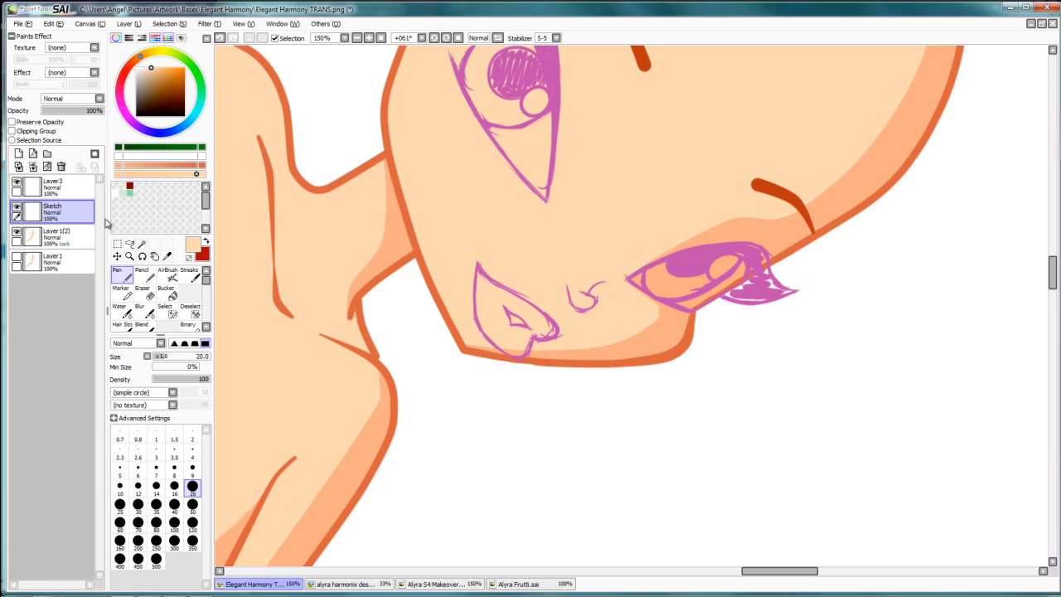
Turn on Preserve Opacity for the Sketch layer and undo a test stroke of light skin colour across the smaller eye.
{"action": "left_click", "coordinate": [25, 123]}
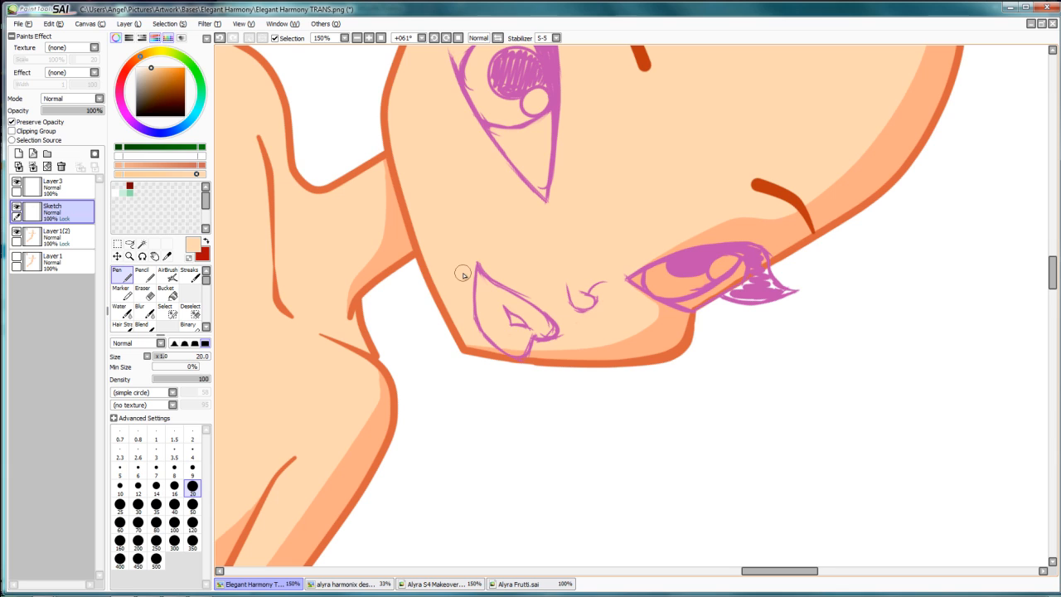
{"action": "left_click_drag", "start_coordinate": [535, 218], "coordinate": [488, 207]}
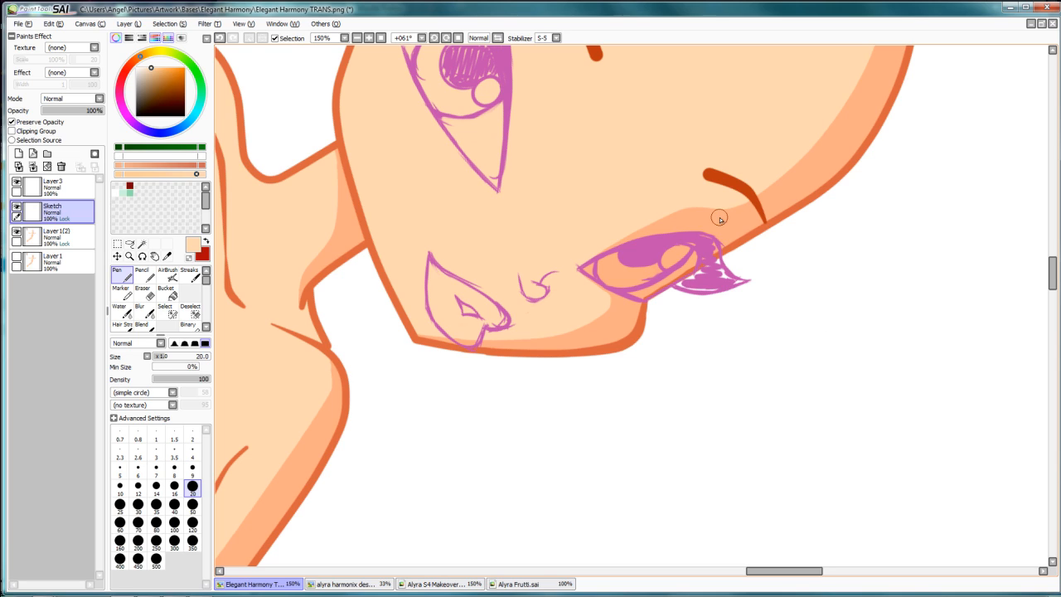
{"action": "left_click_drag", "start_coordinate": [718, 214], "coordinate": [620, 267]}
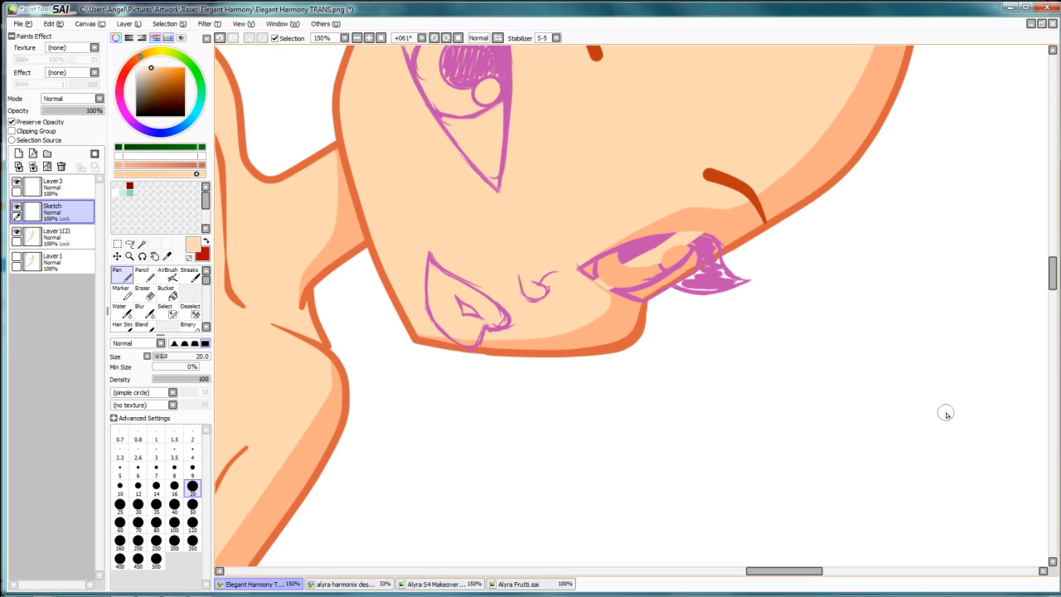
{"action": "key", "text": "ctrl+z"}
Set the drawing colour to black and add a linework layer above Layer3, with the Curve tool at size 5.
{"action": "left_click", "coordinate": [64, 189]}
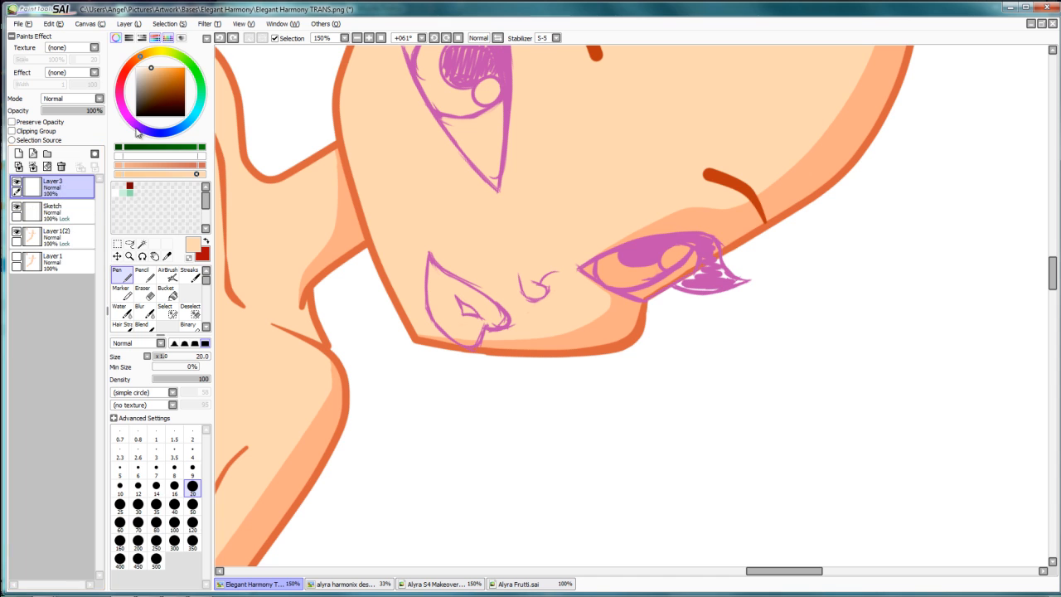
{"action": "left_click_drag", "start_coordinate": [142, 68], "coordinate": [139, 117]}
{"action": "mouse_move", "coordinate": [473, 134]}
{"action": "left_mouse_down", "text": "alt"}
{"action": "mouse_move", "coordinate": [638, 124]}
{"action": "mouse_move", "coordinate": [711, 264]}
{"action": "mouse_move", "coordinate": [572, 178]}
{"action": "left_mouse_up", "text": "alt"}
{"action": "scroll", "coordinate": [571, 177], "scroll_direction": "up", "scroll_amount": 2}
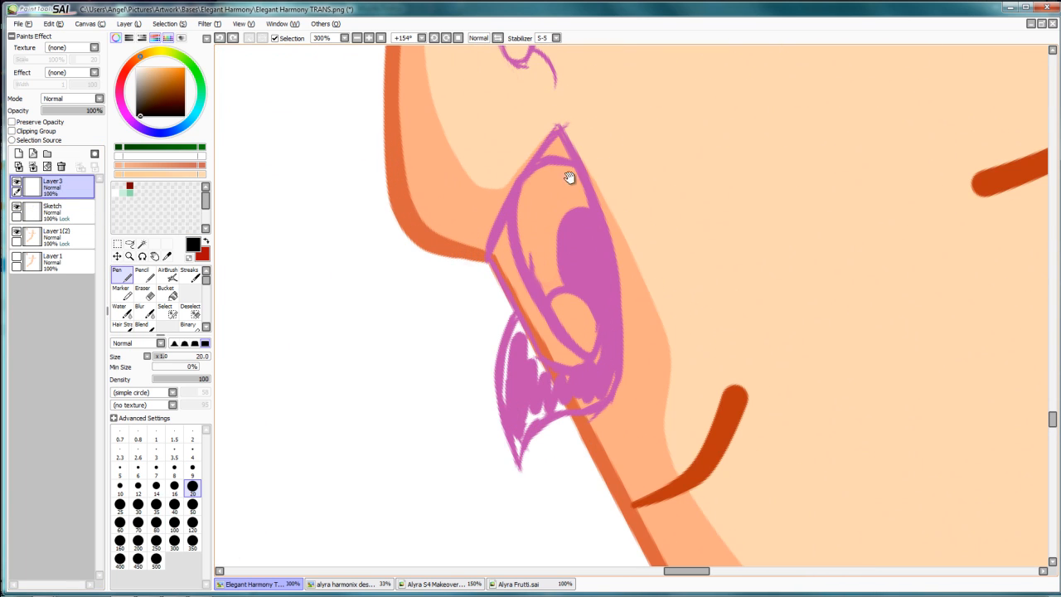
{"action": "left_click", "coordinate": [32, 154]}
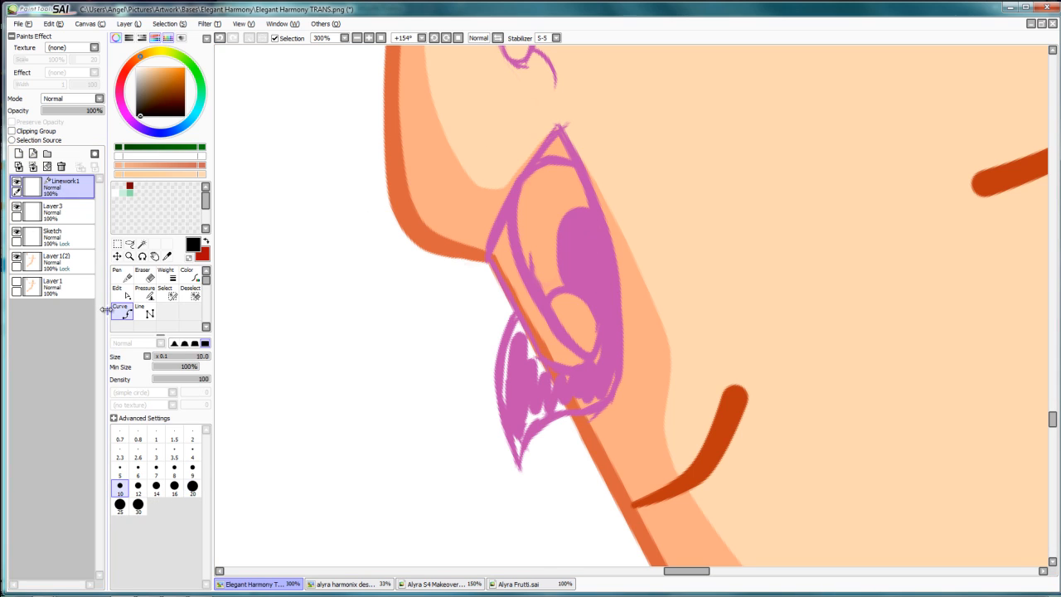
{"action": "left_click", "coordinate": [120, 470]}
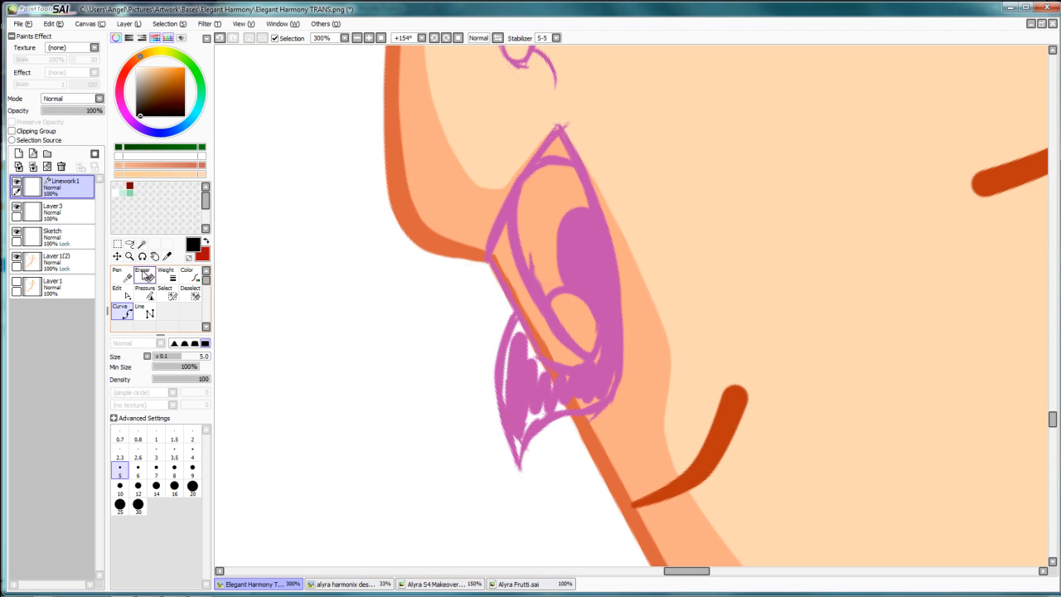
Delete the empty Layer3 between the linework layer and the Sketch layer.
{"action": "left_click_drag", "start_coordinate": [412, 371], "coordinate": [397, 349]}
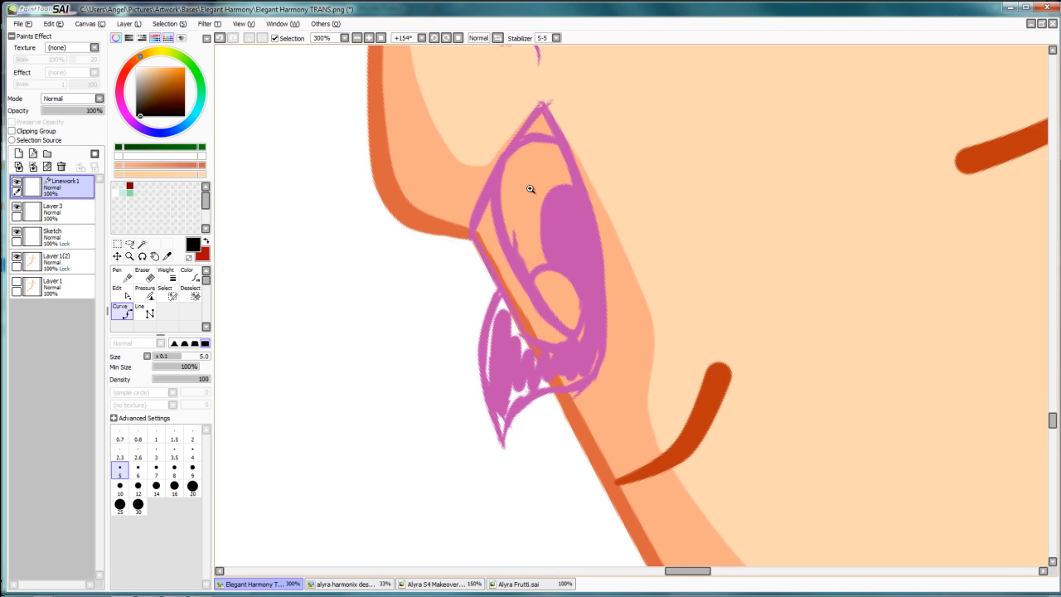
{"action": "left_click_drag", "start_coordinate": [530, 190], "coordinate": [543, 141]}
{"action": "left_click", "coordinate": [606, 121], "text": "ctrl+alt"}
{"action": "left_click", "coordinate": [606, 121], "text": "ctrl+alt"}
{"action": "left_click", "coordinate": [606, 121], "text": "ctrl+alt"}
{"action": "left_click", "coordinate": [606, 121], "text": "ctrl+alt"}
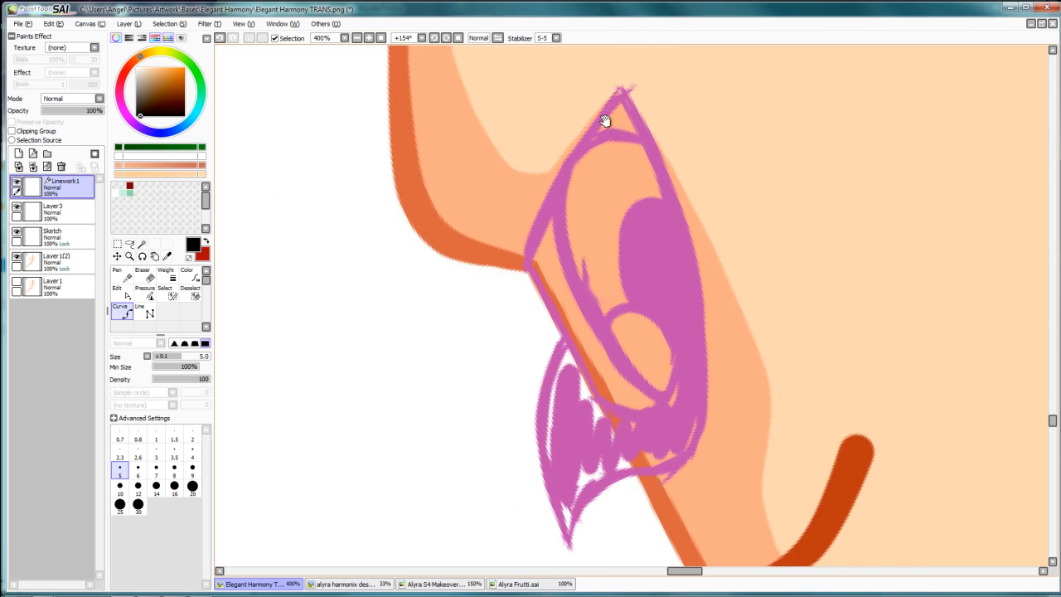
{"action": "left_click_drag", "start_coordinate": [611, 104], "coordinate": [620, 124]}
{"action": "left_click_drag", "start_coordinate": [607, 169], "coordinate": [566, 159]}
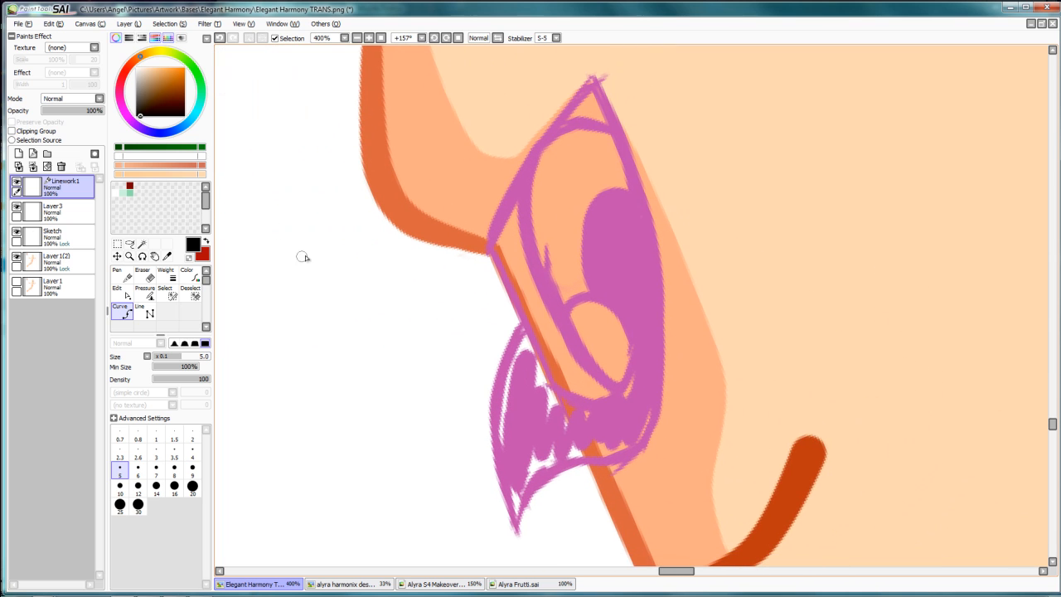
{"action": "left_click", "coordinate": [50, 213]}
{"action": "left_click", "coordinate": [60, 167]}
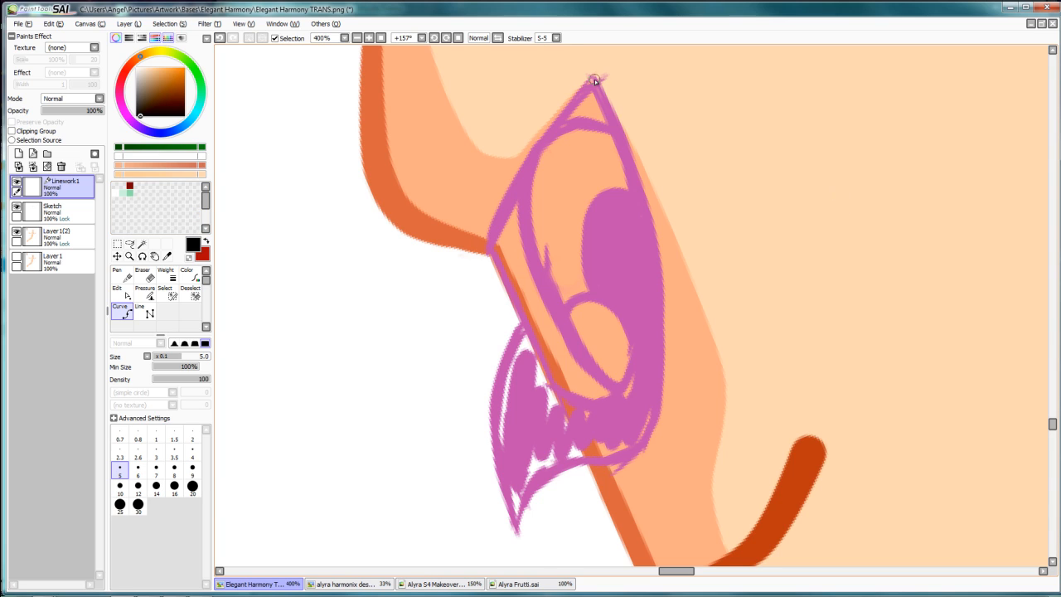
Trace the smaller eye's upper lash edge with a black curve from the inner corner to the lash tip.
{"action": "left_click", "coordinate": [593, 79]}
{"action": "left_click", "coordinate": [657, 282]}
{"action": "left_click", "coordinate": [652, 408]}
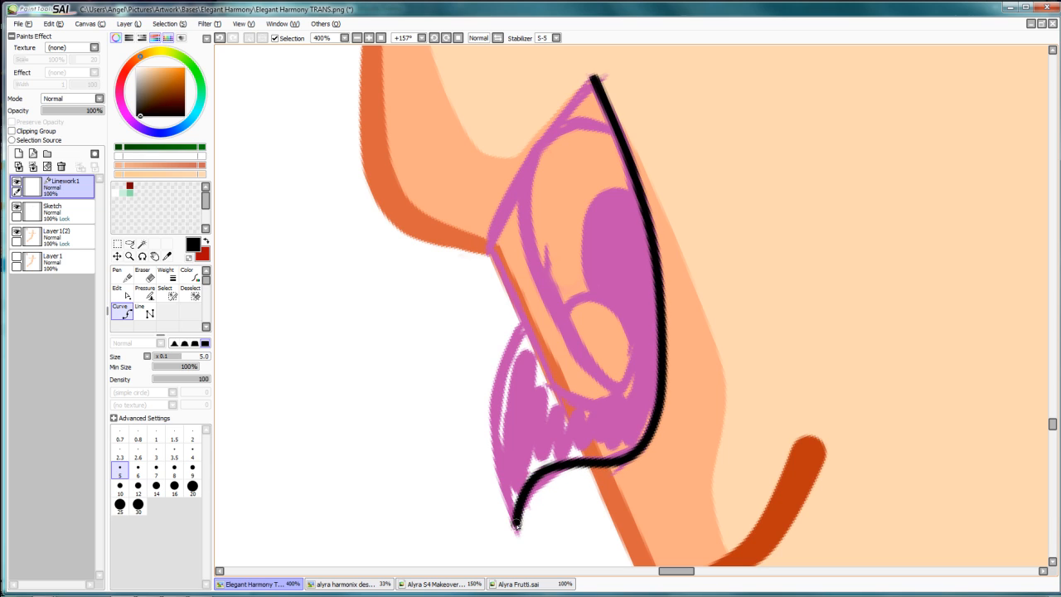
{"action": "left_click", "coordinate": [514, 520]}
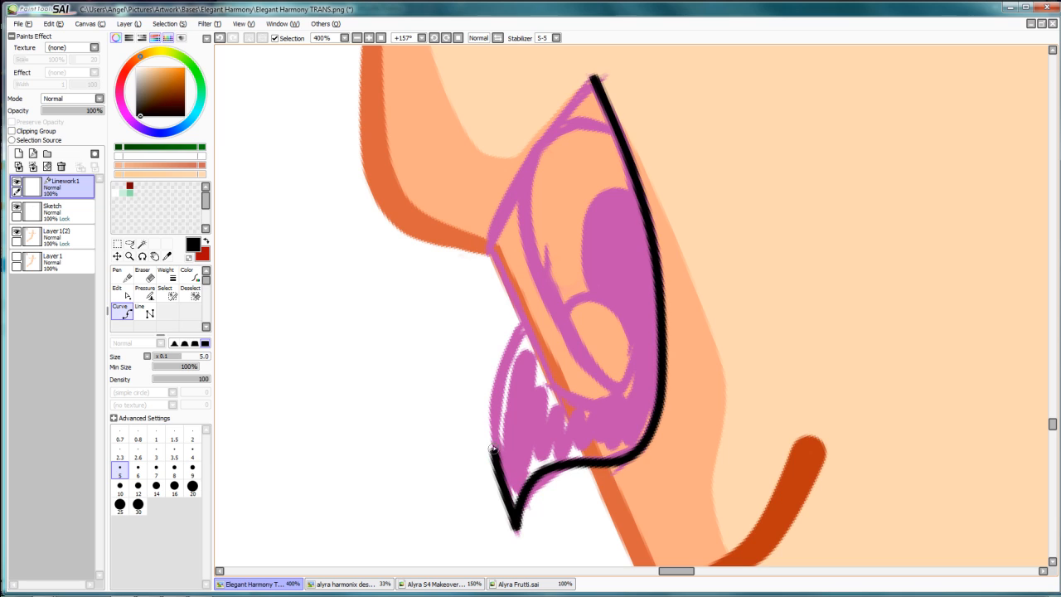
Continue the curve around the lash's underside and along the eyelid's lower edge, closing the lash outline at the inner corner.
{"action": "left_click", "coordinate": [524, 324]}
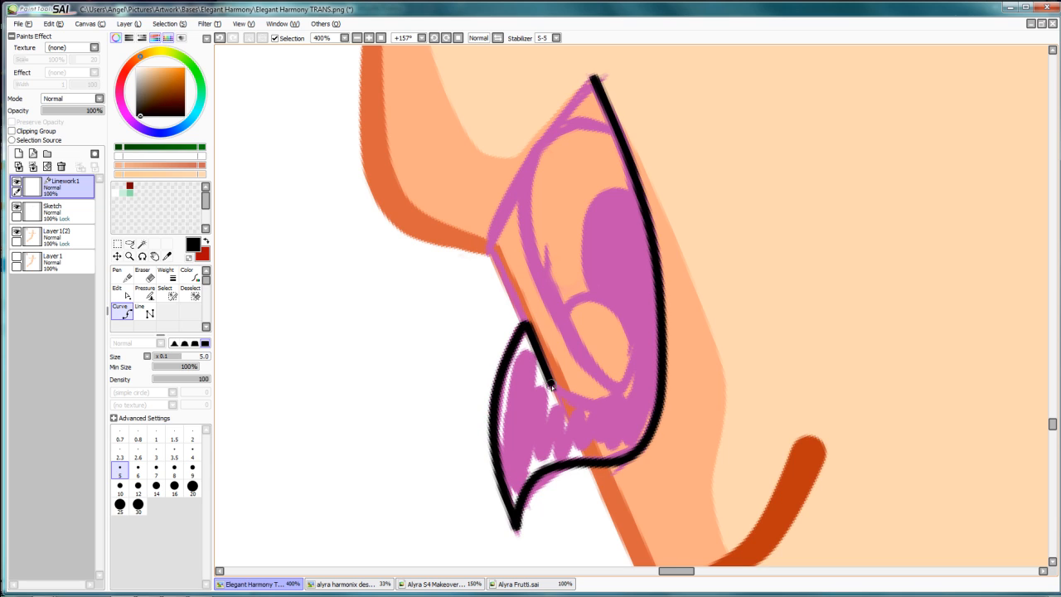
{"action": "left_click", "coordinate": [558, 393]}
{"action": "left_click", "coordinate": [591, 403]}
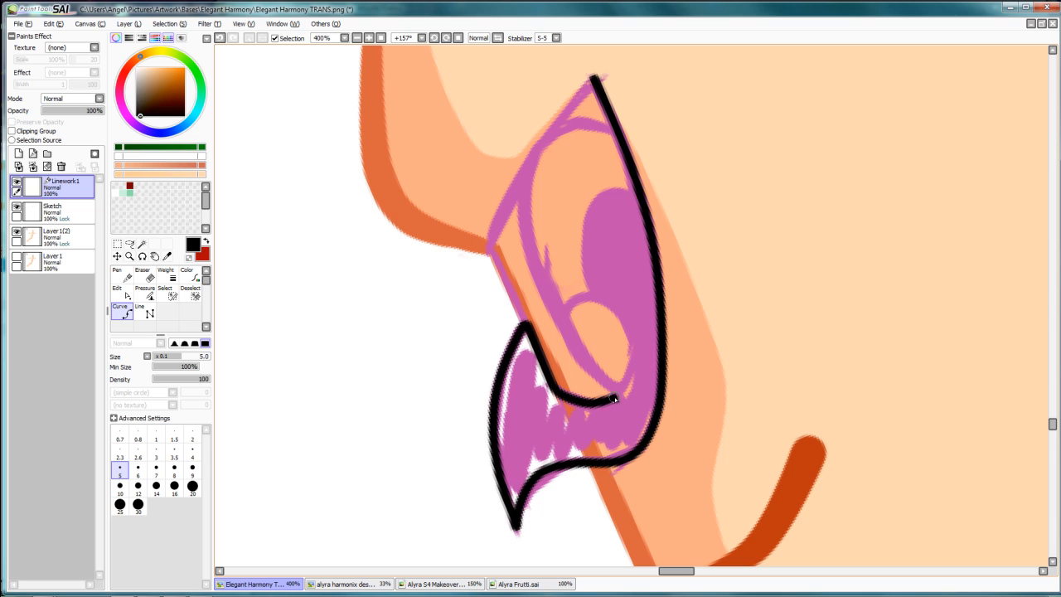
{"action": "left_click", "coordinate": [616, 393]}
{"action": "left_click", "coordinate": [638, 356]}
{"action": "left_click", "coordinate": [649, 256]}
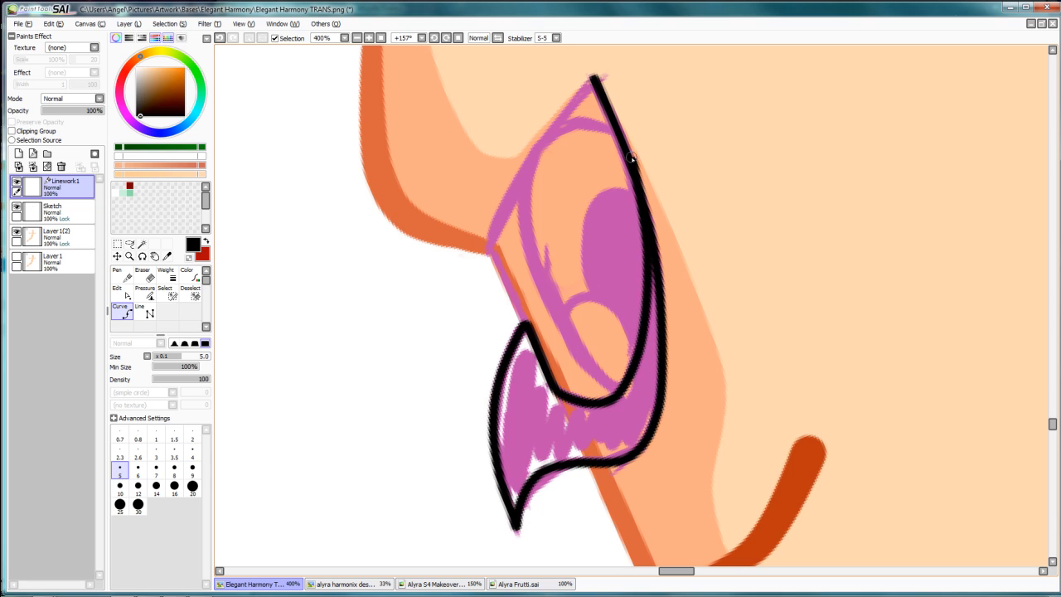
{"action": "left_click", "coordinate": [625, 152]}
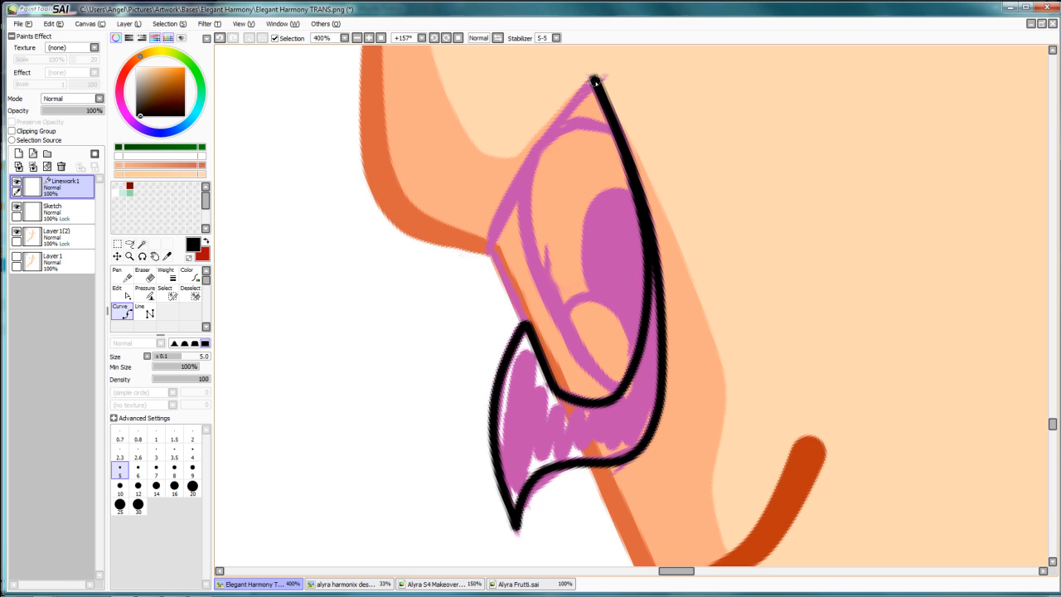
{"action": "double_click", "coordinate": [594, 81]}
Return the canvas to upright and trace the larger eye's upper lash edge with a black curve from the inner corner past the outer lash tip.
{"action": "key", "text": "Home"}
{"action": "left_click_drag", "start_coordinate": [582, 335], "coordinate": [624, 254]}
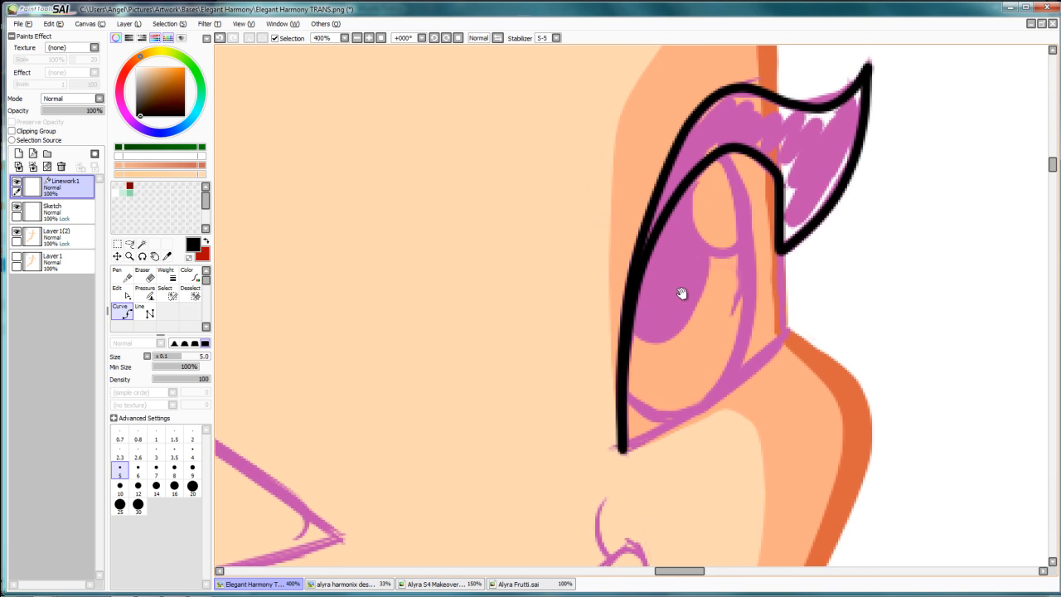
{"action": "left_click_drag", "start_coordinate": [672, 302], "coordinate": [648, 261]}
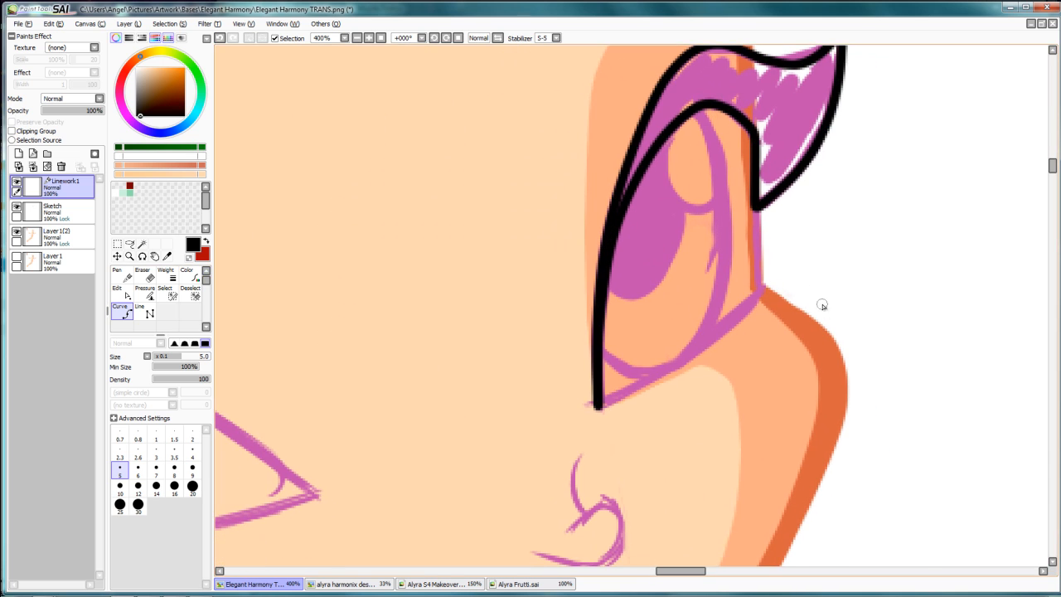
{"action": "left_click_drag", "start_coordinate": [533, 257], "coordinate": [983, 169]}
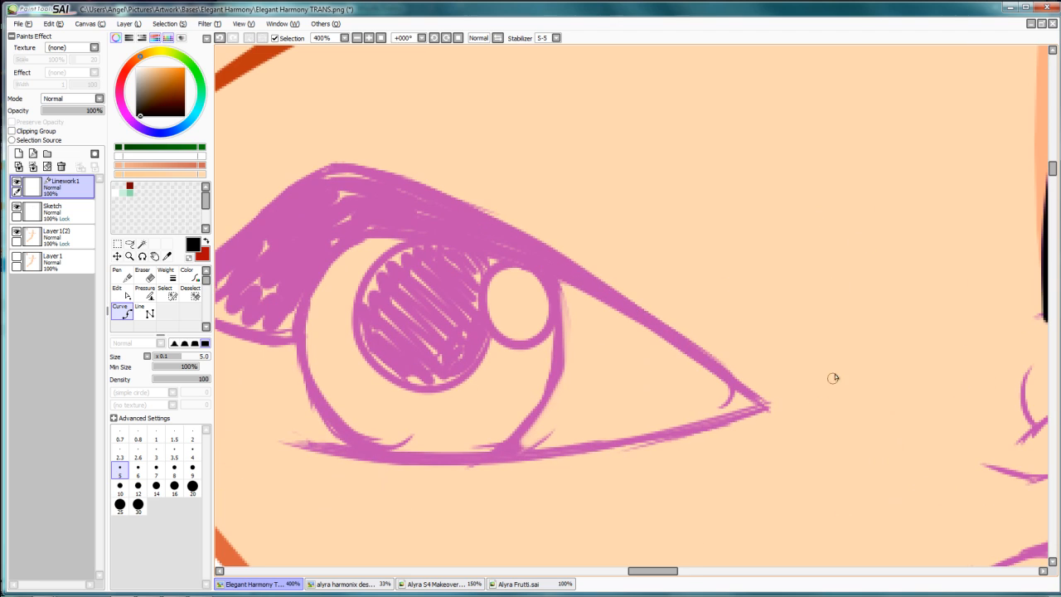
{"action": "left_click", "coordinate": [765, 404]}
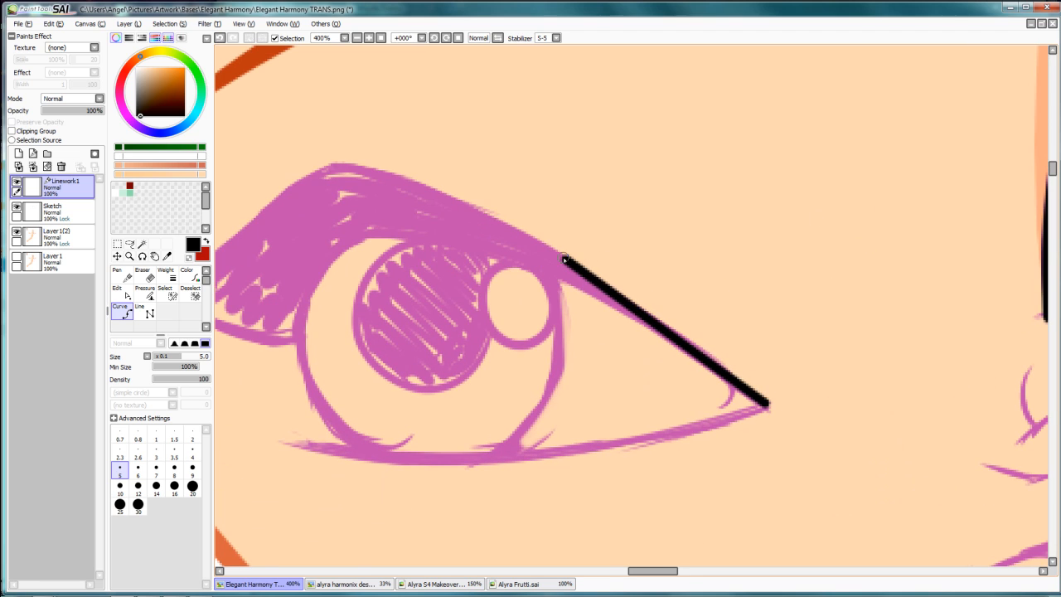
{"action": "left_click", "coordinate": [566, 260]}
{"action": "left_click_drag", "start_coordinate": [565, 259], "coordinate": [716, 304]}
{"action": "left_click", "coordinate": [553, 227]}
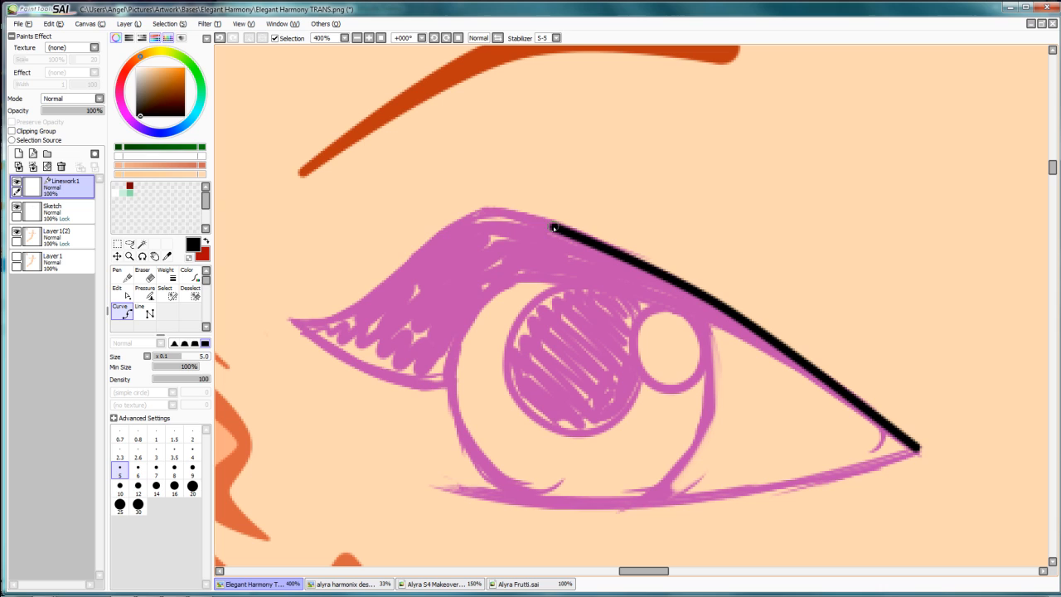
{"action": "left_click", "coordinate": [492, 210]}
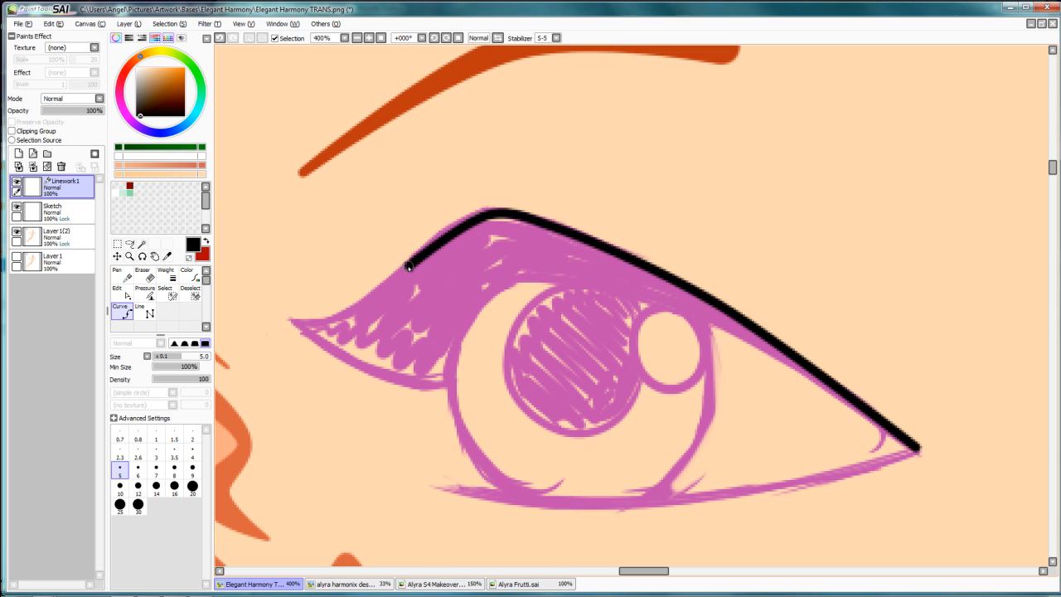
{"action": "left_click", "coordinate": [360, 307]}
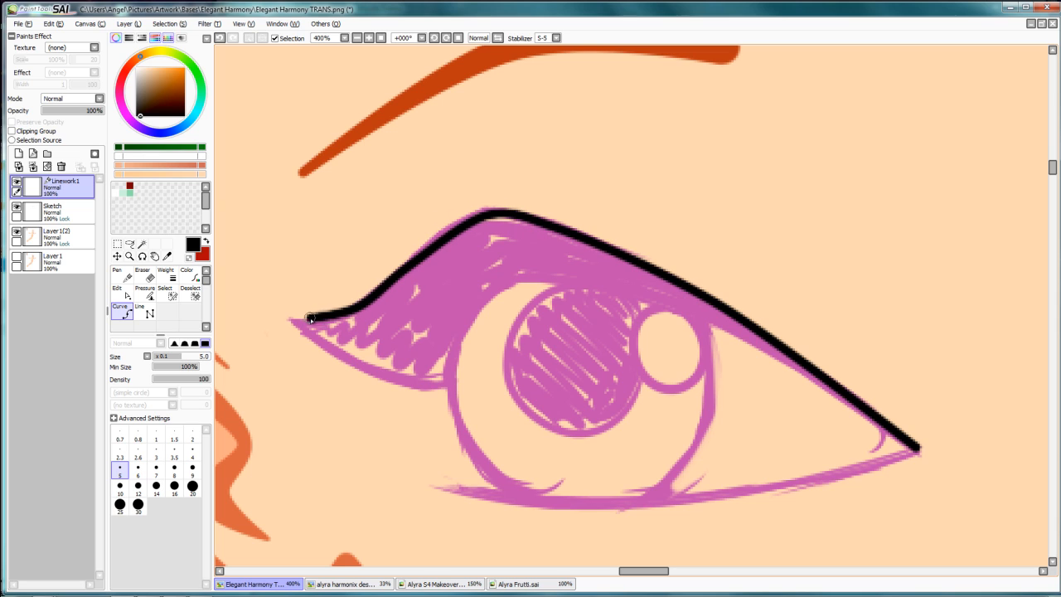
{"action": "left_click", "coordinate": [269, 297]}
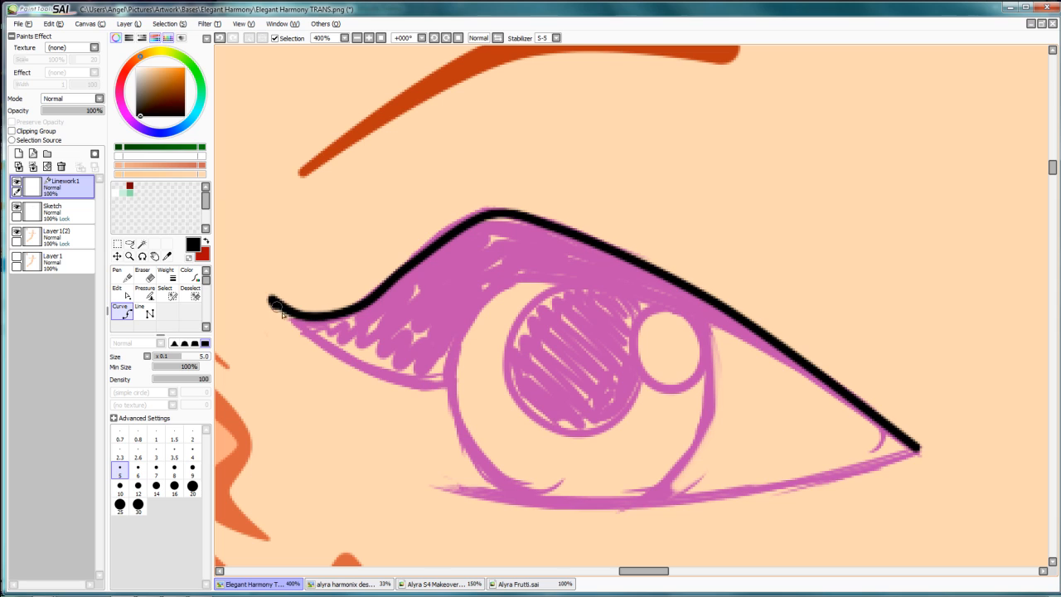
Trace the lower edge of the upper eyelid shape with a black size 5 curve from the outer wing to the inner corner.
{"action": "left_click", "coordinate": [320, 342]}
{"action": "left_click", "coordinate": [390, 379]}
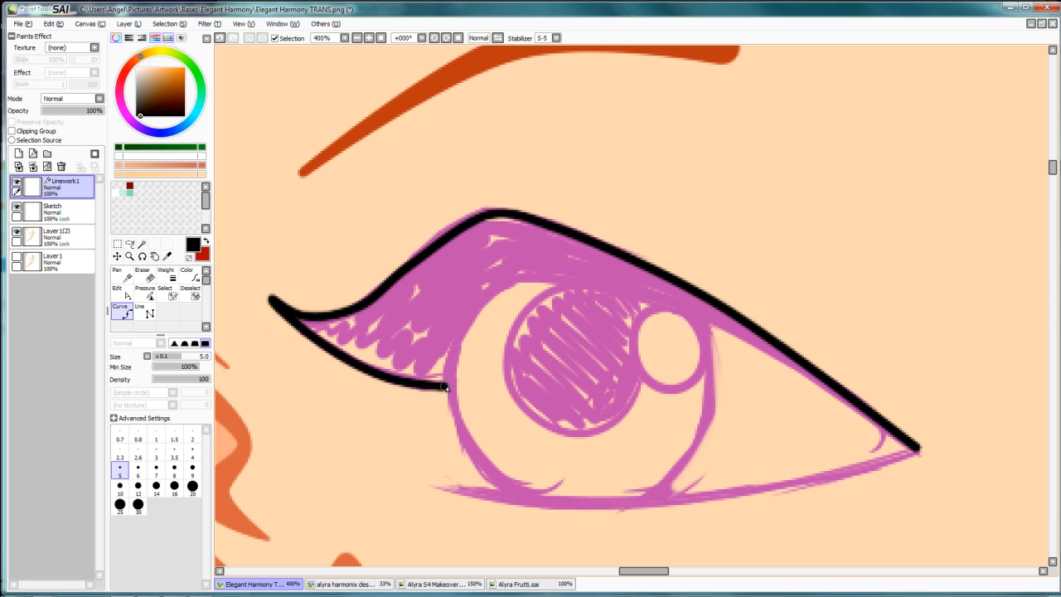
{"action": "left_click", "coordinate": [446, 386]}
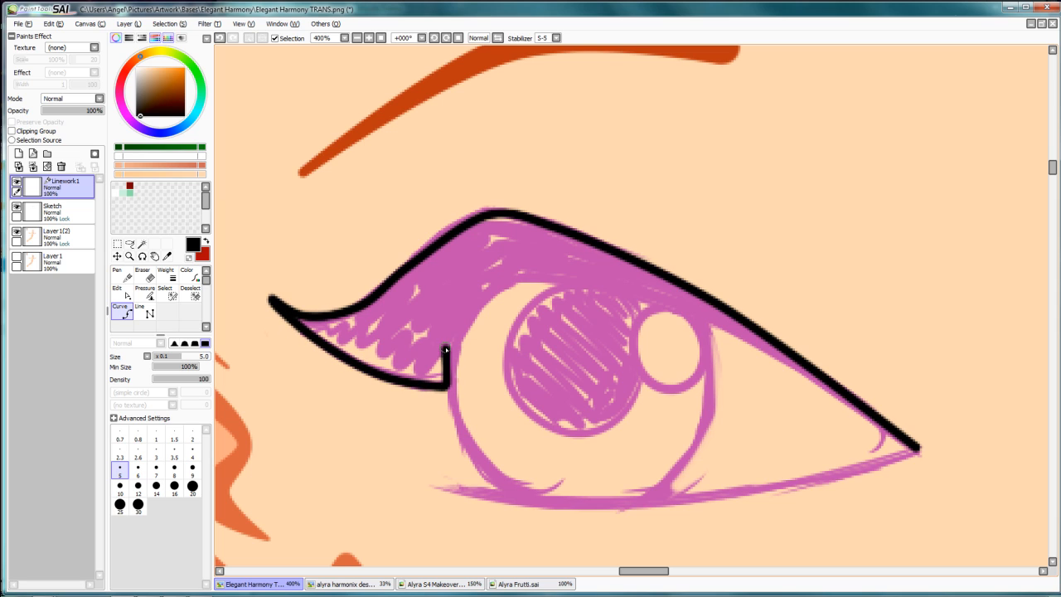
{"action": "left_click", "coordinate": [493, 292]}
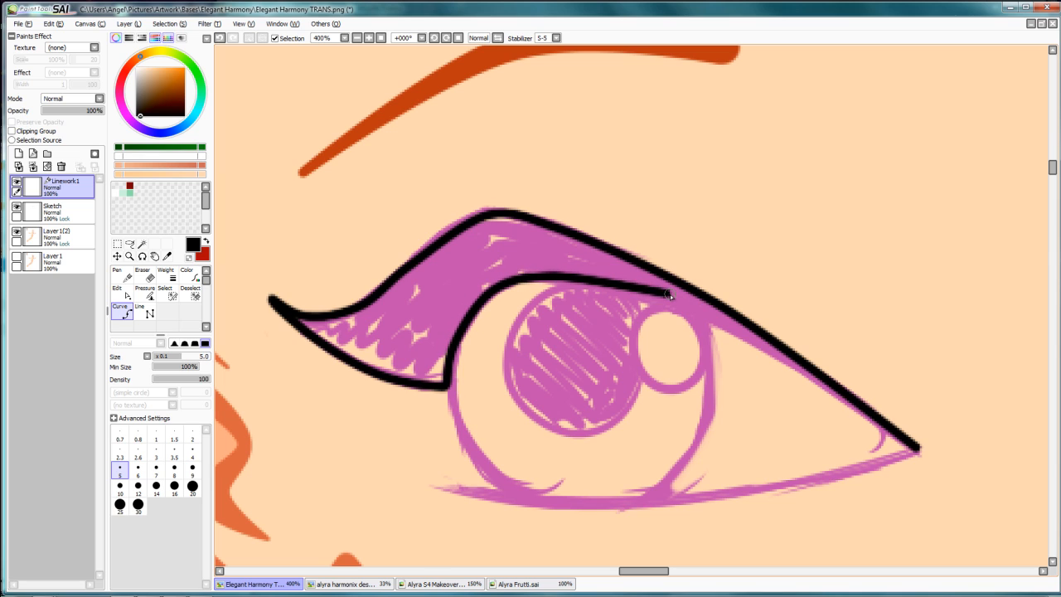
{"action": "left_click", "coordinate": [686, 310]}
{"action": "left_click", "coordinate": [800, 370]}
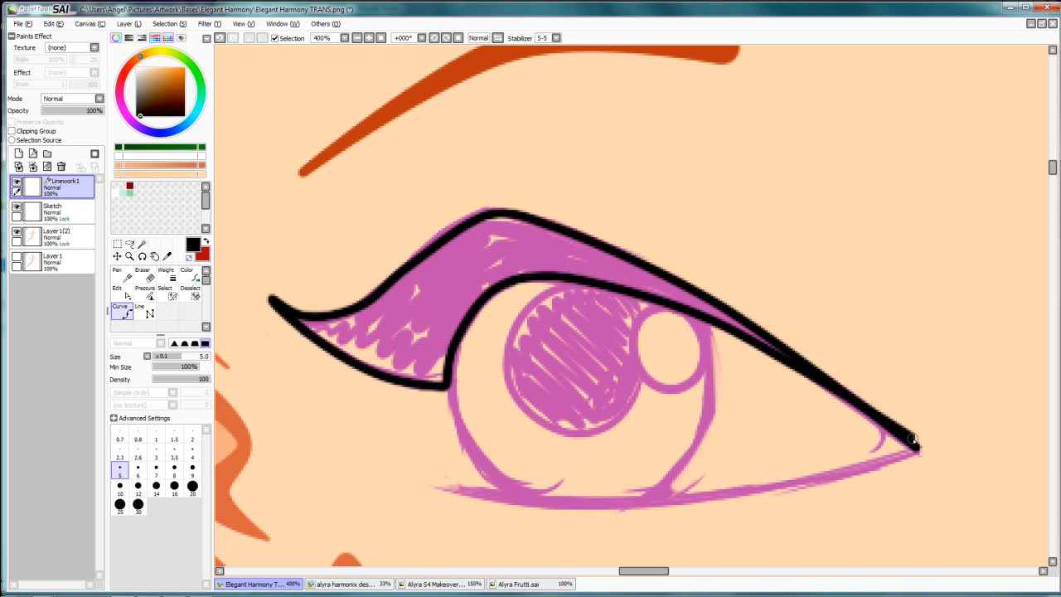
{"action": "double_click", "coordinate": [913, 446]}
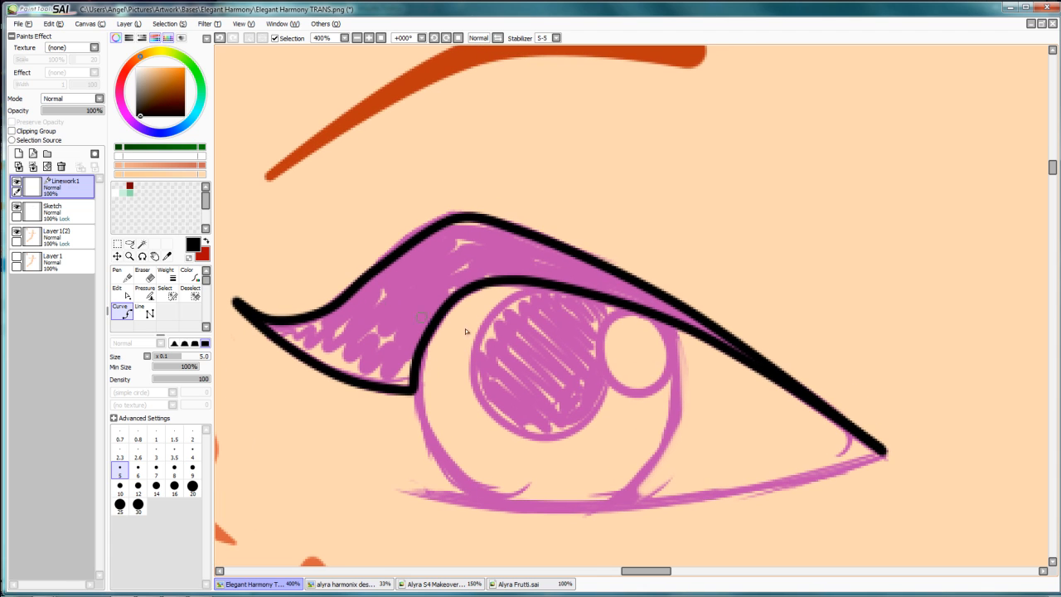
Look at how the eyes are drawn in Alyra Frutti.sai, then return to the Elegant Harmony drawing.
{"action": "key", "text": "p"}
{"action": "left_click_drag", "start_coordinate": [260, 275], "coordinate": [417, 277]}
{"action": "scroll", "coordinate": [417, 277], "scroll_direction": "up", "scroll_amount": 1}
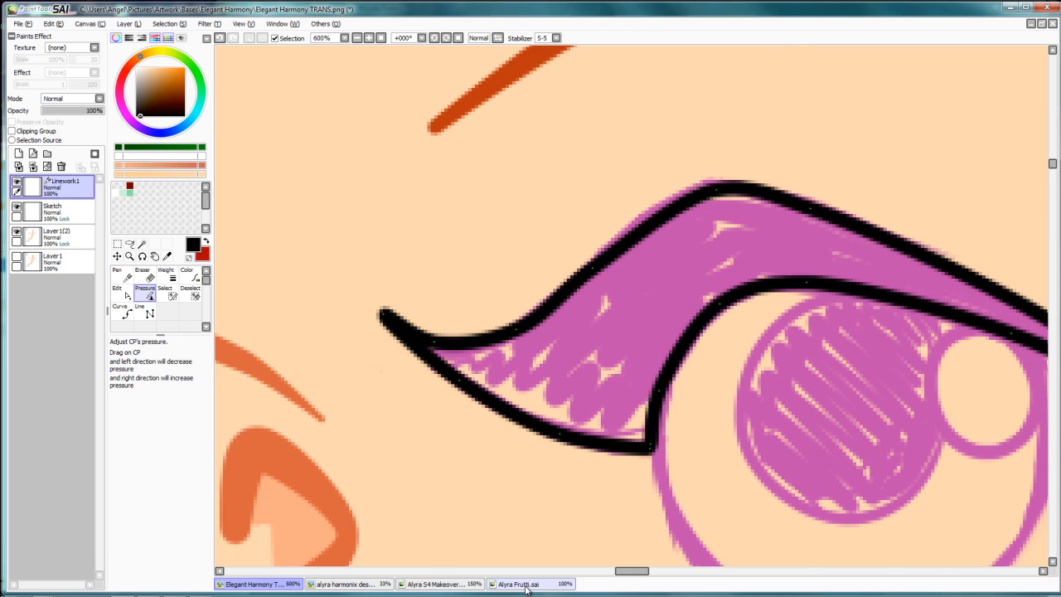
{"action": "left_click", "coordinate": [525, 583]}
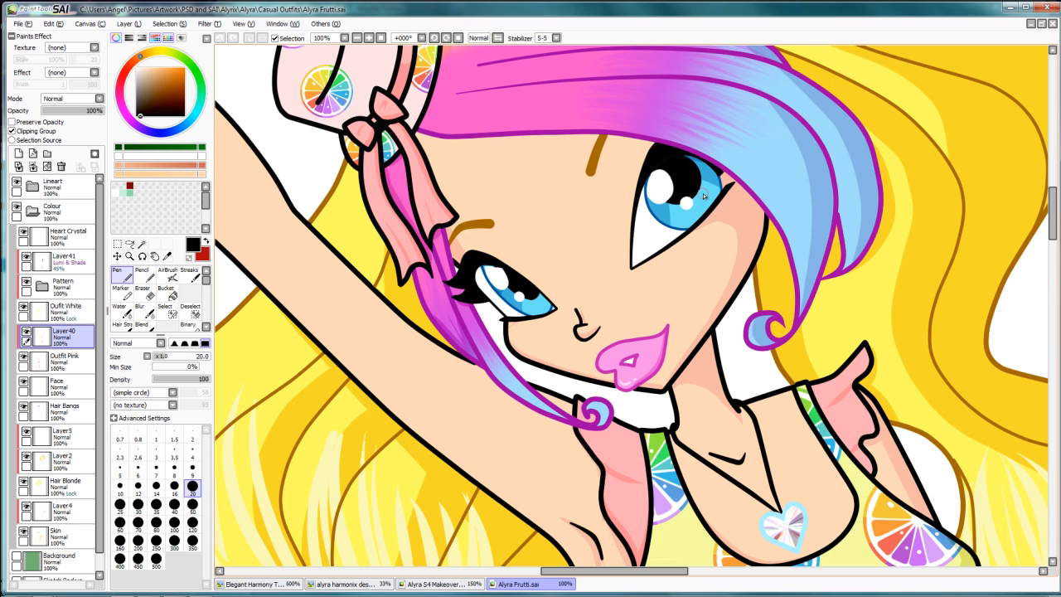
{"action": "left_click", "coordinate": [275, 585]}
{"action": "left_click_drag", "start_coordinate": [611, 348], "coordinate": [473, 240]}
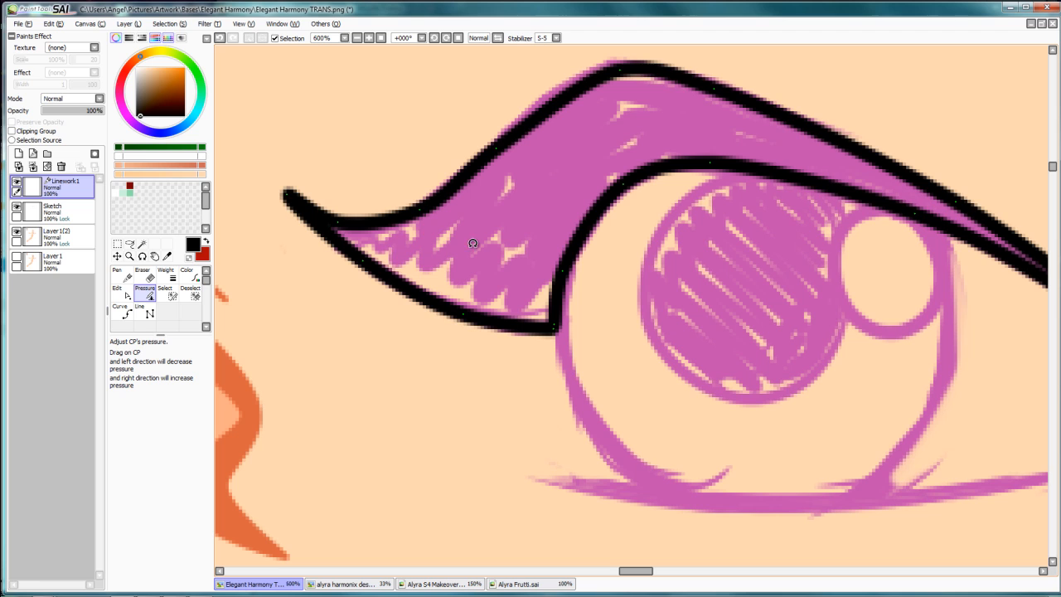
Reapply size 5 with 0% minimum size to the black eyelid line and taper its outer wing tip by lowering the pressure there.
{"action": "left_click", "coordinate": [122, 297]}
{"action": "mouse_move", "coordinate": [289, 195]}
{"action": "left_mouse_down"}
{"action": "mouse_move", "coordinate": [391, 225]}
{"action": "mouse_move", "coordinate": [375, 231]}
{"action": "left_mouse_up"}
{"action": "left_click", "coordinate": [146, 294]}
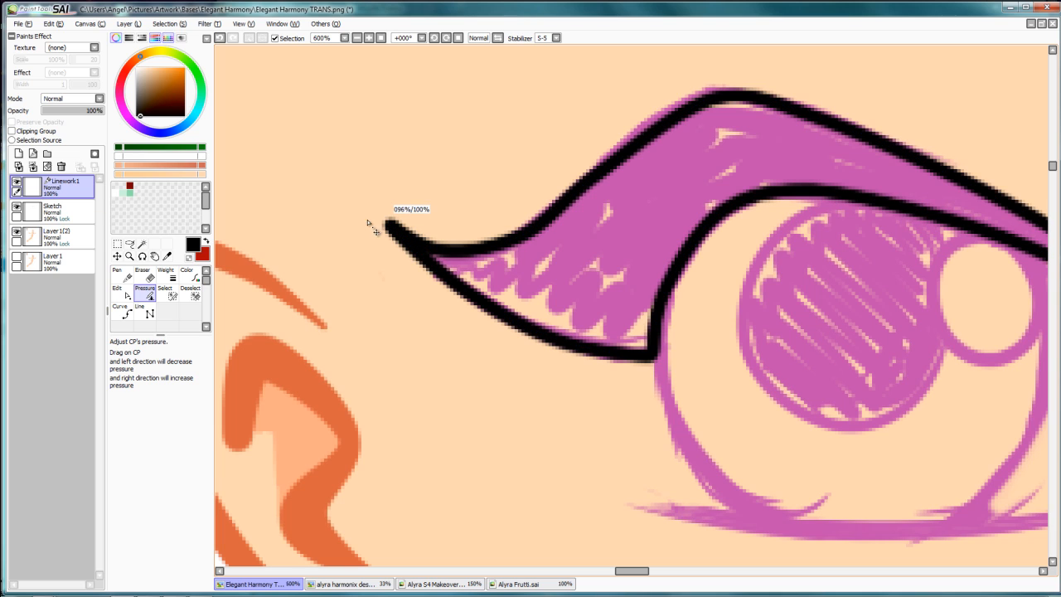
{"action": "left_click_drag", "start_coordinate": [301, 222], "coordinate": [314, 229]}
{"action": "left_click", "coordinate": [166, 276]}
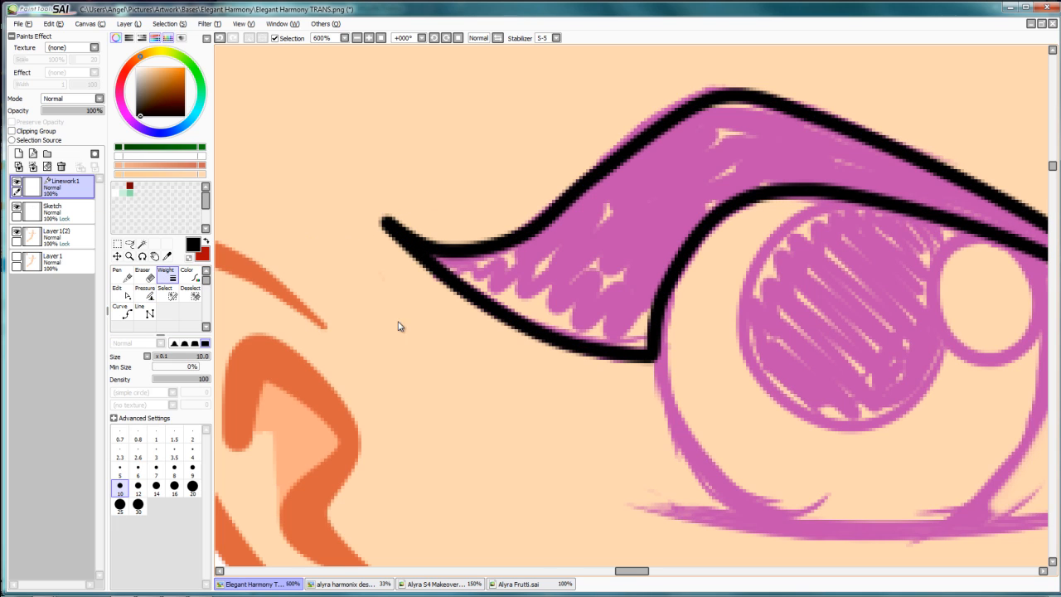
{"action": "left_click", "coordinate": [122, 470]}
{"action": "left_click", "coordinate": [521, 330]}
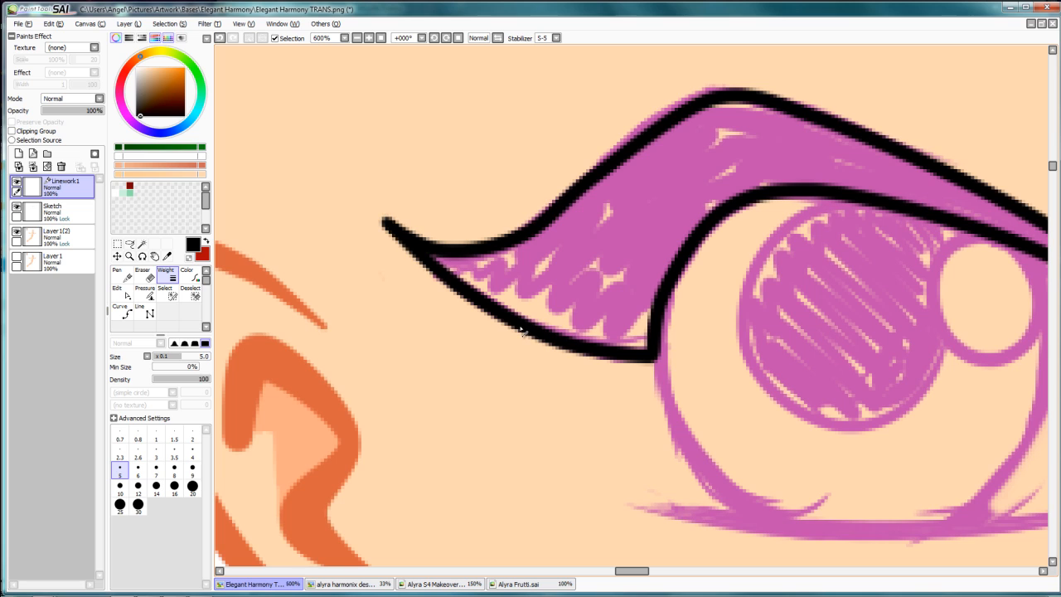
{"action": "left_click", "coordinate": [145, 292]}
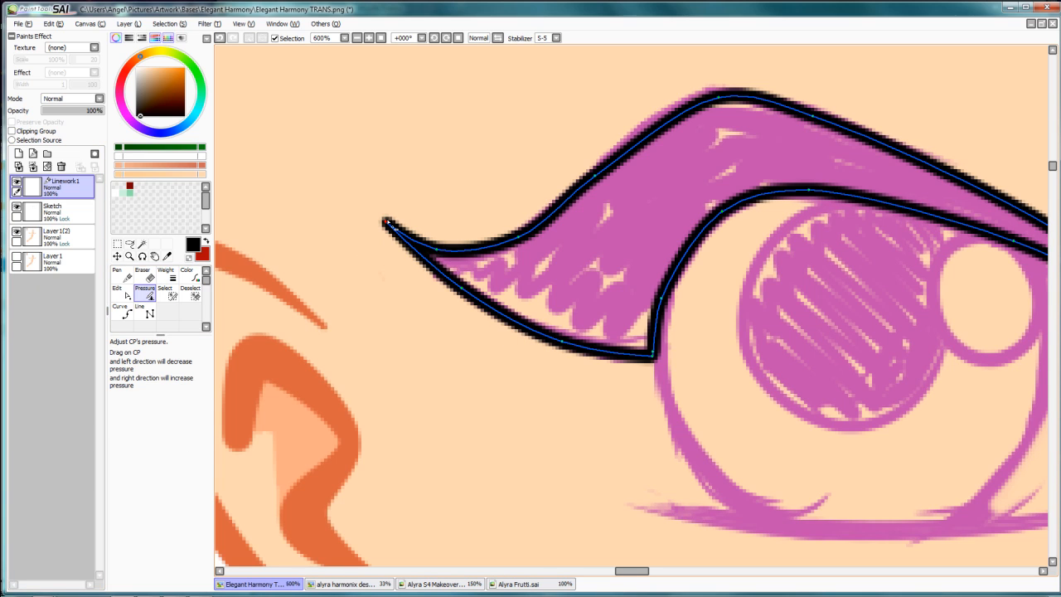
{"action": "left_click_drag", "start_coordinate": [394, 232], "coordinate": [224, 221]}
Add a new linework layer directly above the Sketch layer.
{"action": "scroll", "coordinate": [527, 301], "scroll_direction": "down", "scroll_amount": 1}
{"action": "left_click_drag", "start_coordinate": [742, 357], "coordinate": [486, 315]}
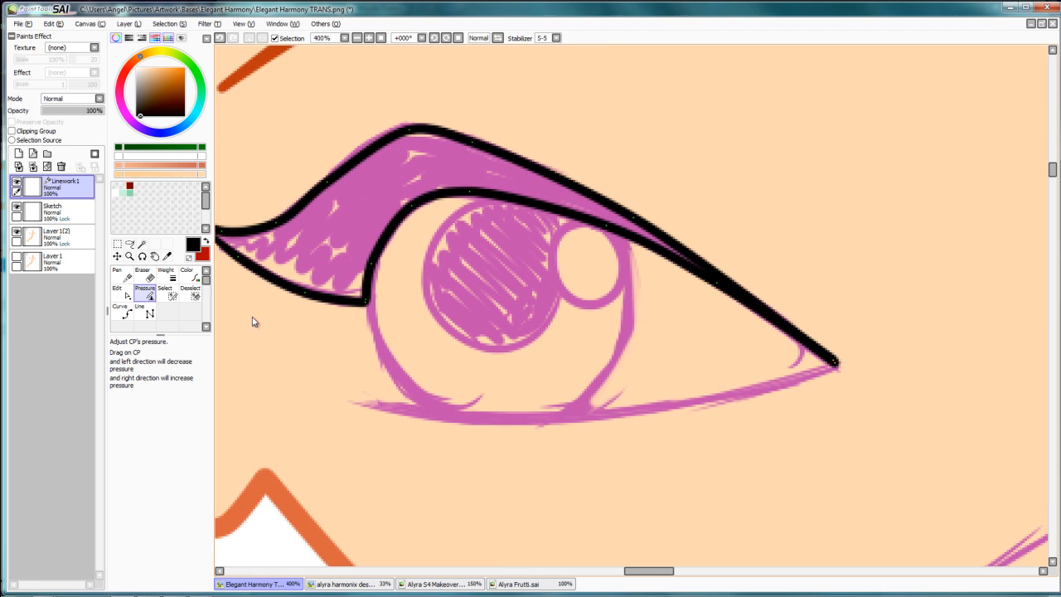
{"action": "left_click_drag", "start_coordinate": [786, 191], "coordinate": [589, 234]}
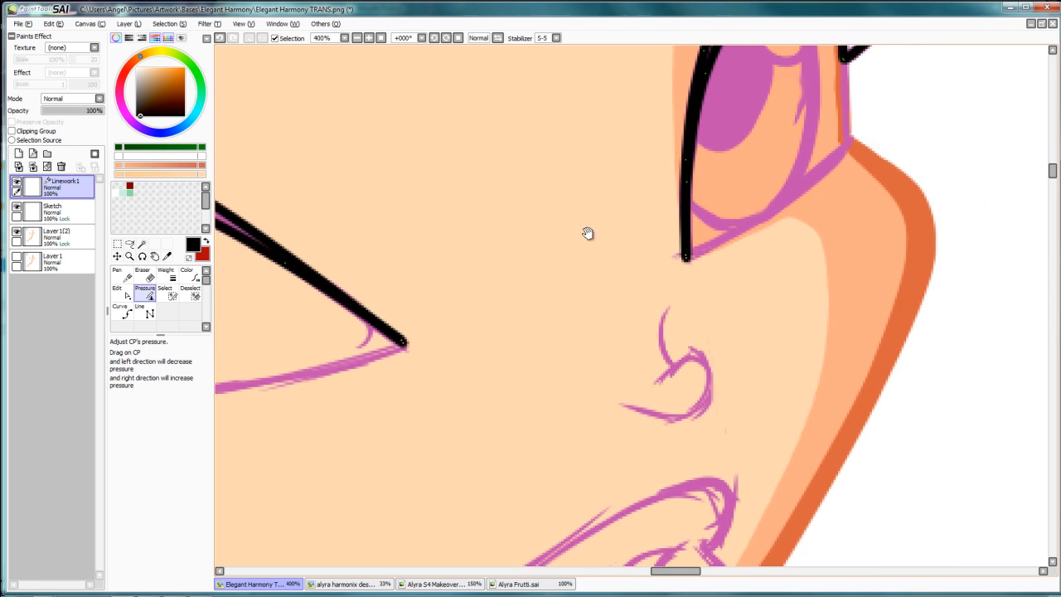
{"action": "left_click_drag", "start_coordinate": [786, 162], "coordinate": [705, 346]}
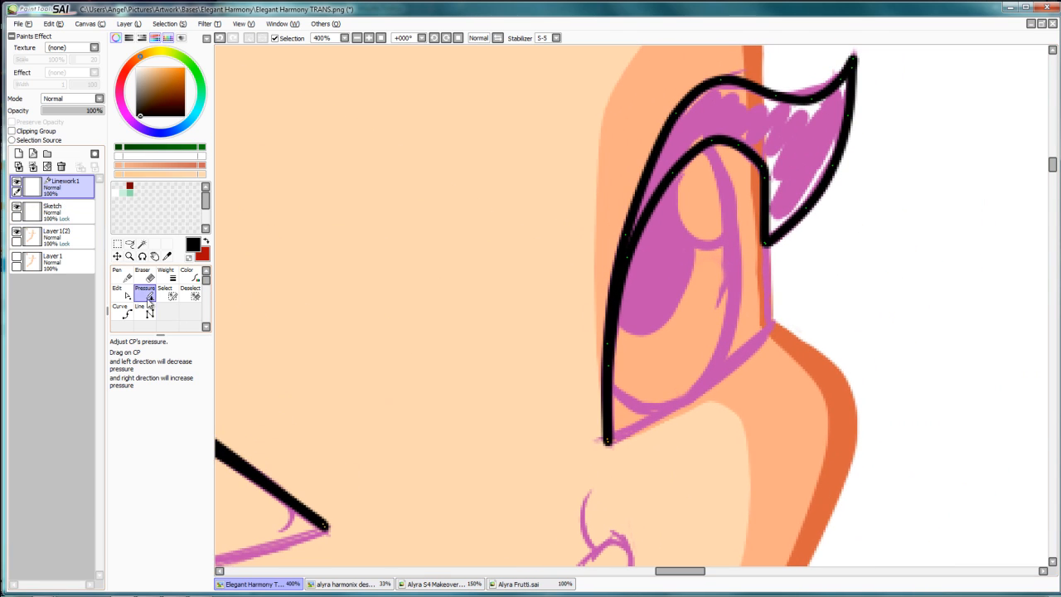
{"action": "left_click", "coordinate": [57, 206]}
{"action": "left_click", "coordinate": [33, 154]}
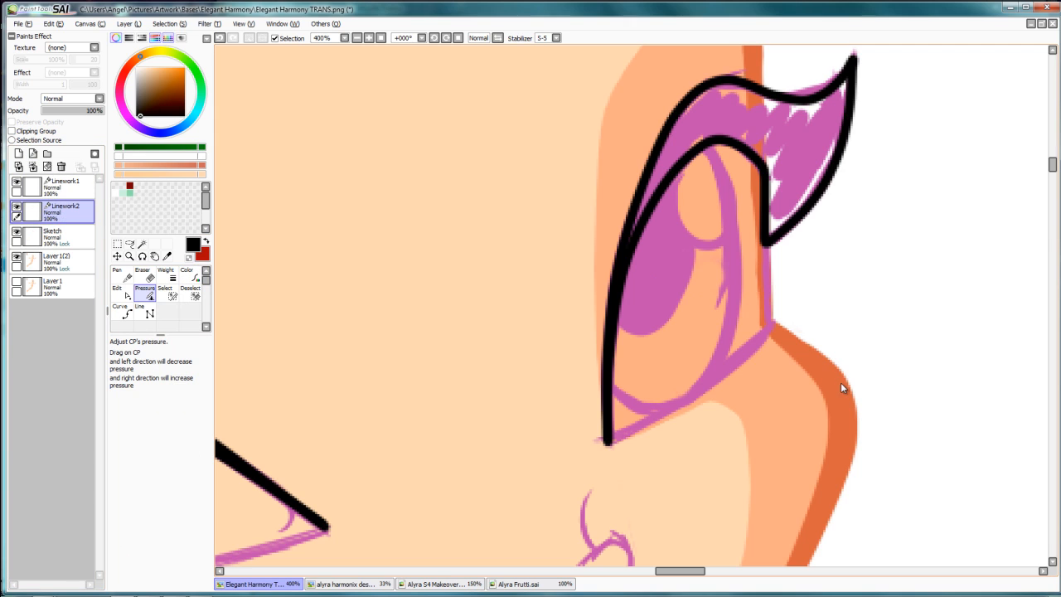
Sample the orange of the face outline and darken it to a deeper orange.
{"action": "left_click", "coordinate": [168, 256]}
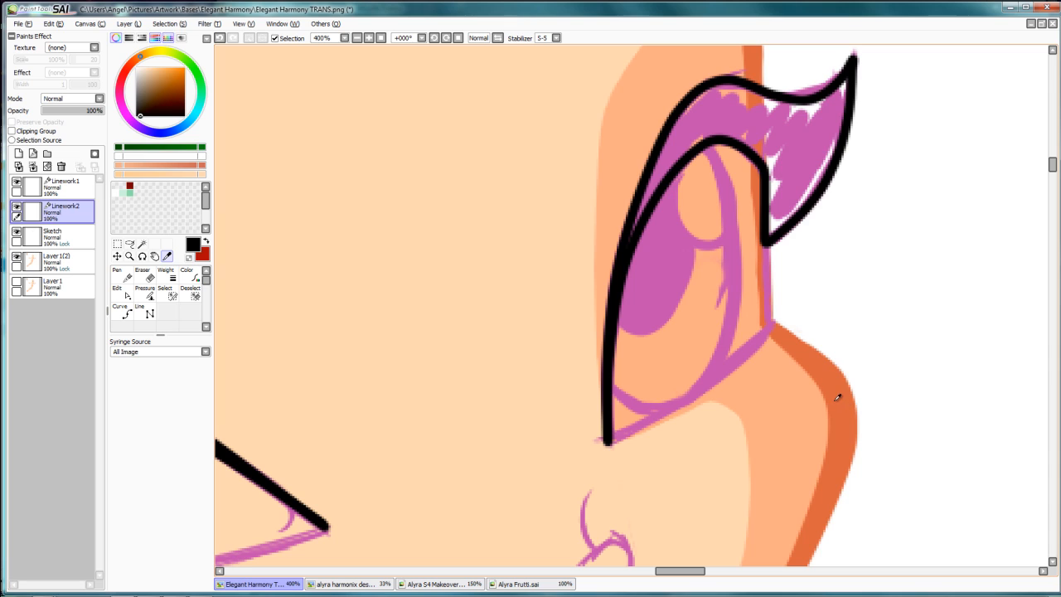
{"action": "left_click", "coordinate": [836, 391]}
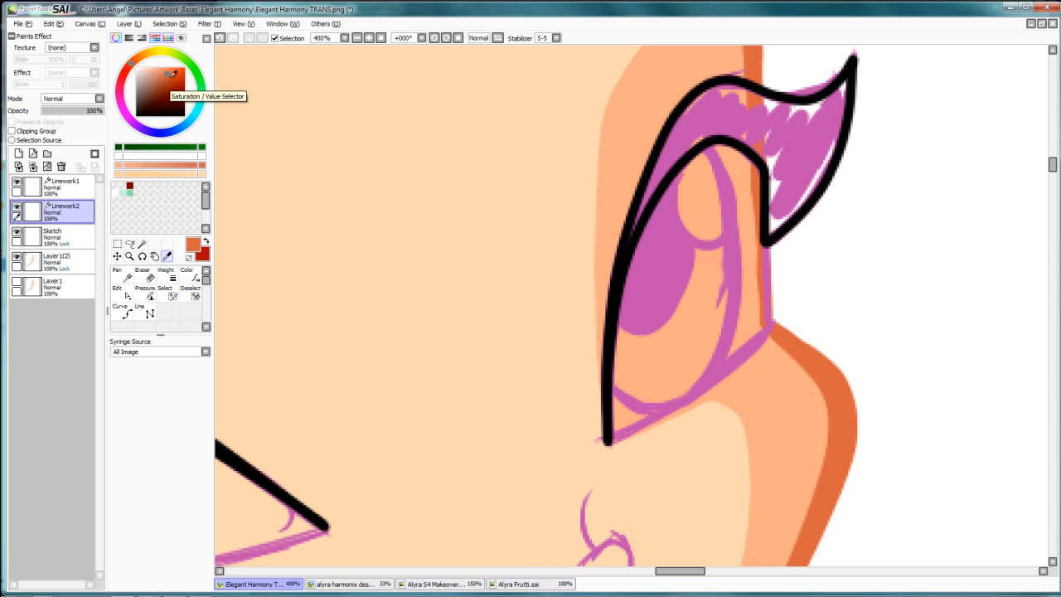
{"action": "left_click", "coordinate": [170, 79]}
Draw the lower lid of the far eye as a size 10 curve from just past the outer corner to the inner corner.
{"action": "left_click", "coordinate": [123, 295]}
{"action": "left_click", "coordinate": [122, 311]}
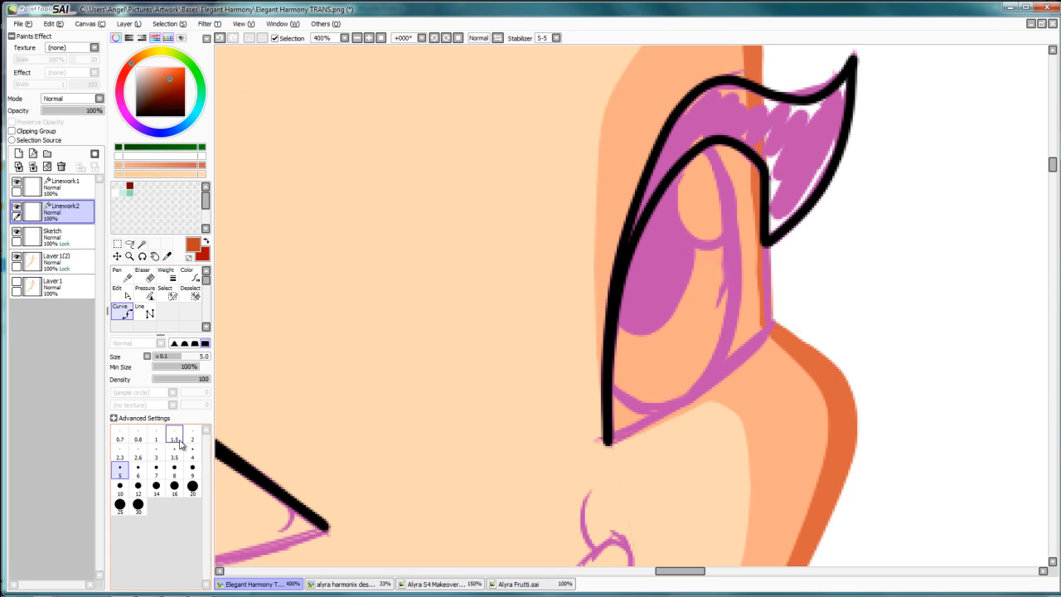
{"action": "left_click", "coordinate": [791, 320]}
{"action": "left_click", "coordinate": [767, 322]}
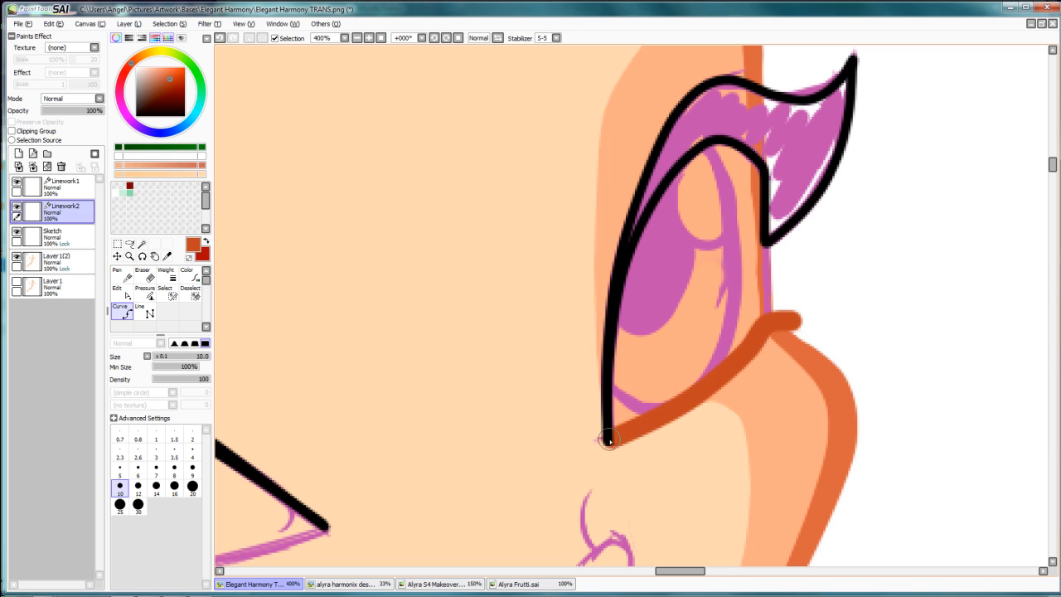
{"action": "key", "text": "shift"}
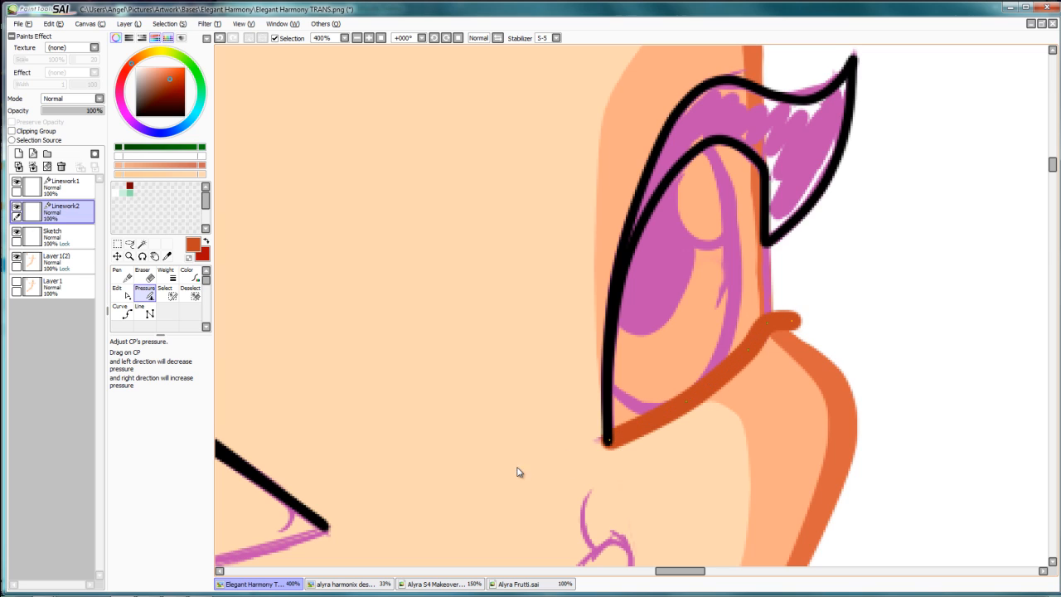
Reapply the weight of the far eye's lower lid line at size 10 with 0% minimum size.
{"action": "left_click", "coordinate": [172, 279]}
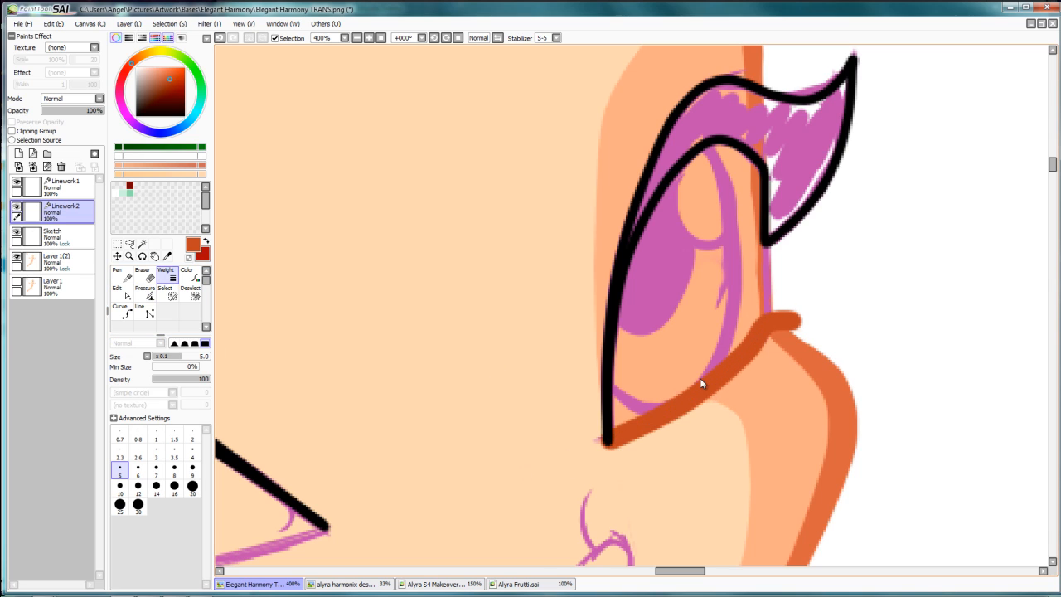
{"action": "left_click", "coordinate": [712, 381]}
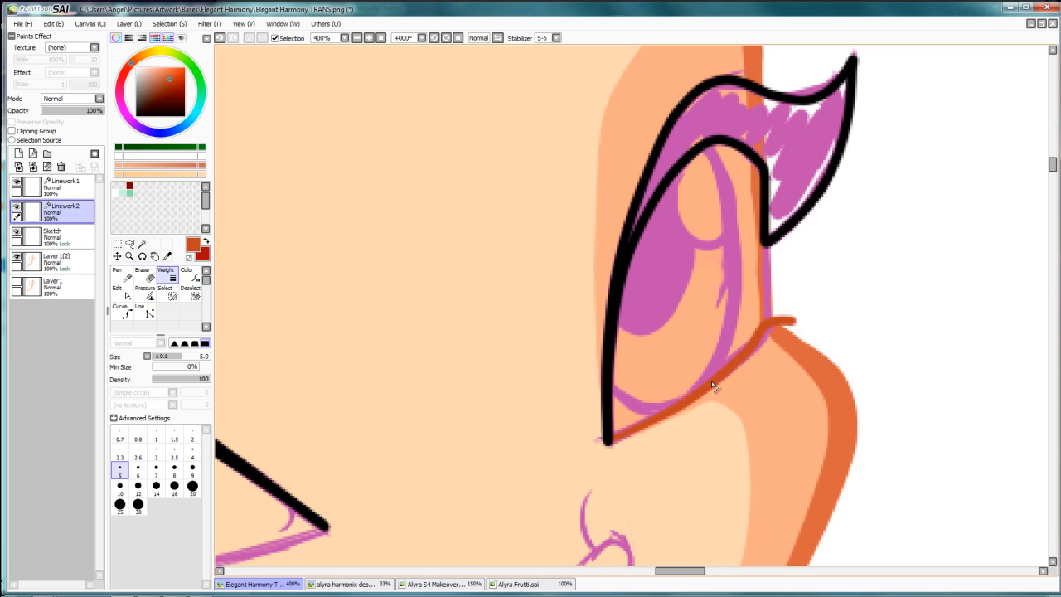
{"action": "left_click", "coordinate": [121, 488]}
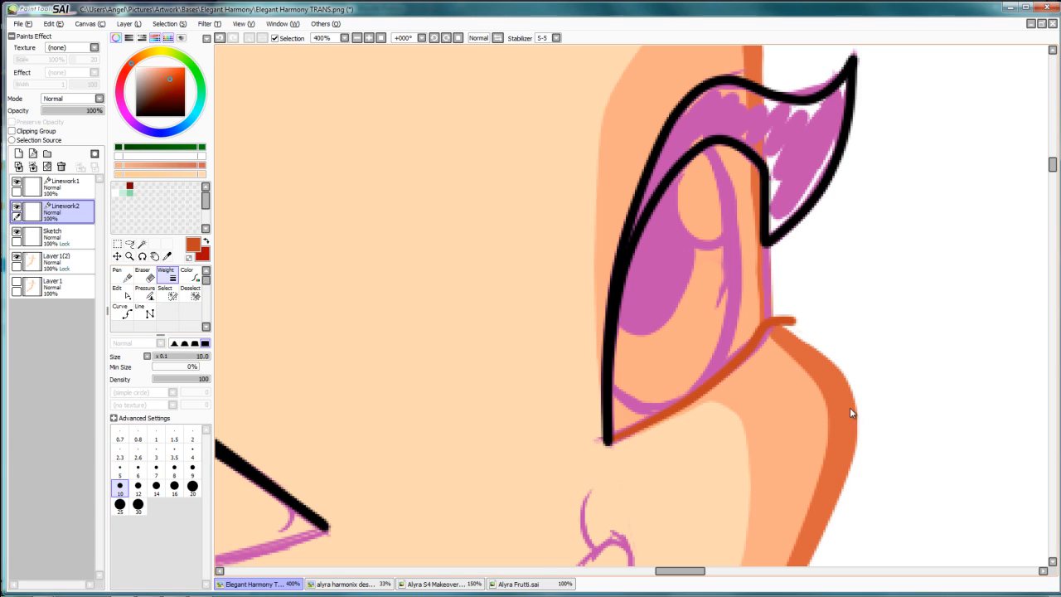
{"action": "left_click", "coordinate": [733, 362]}
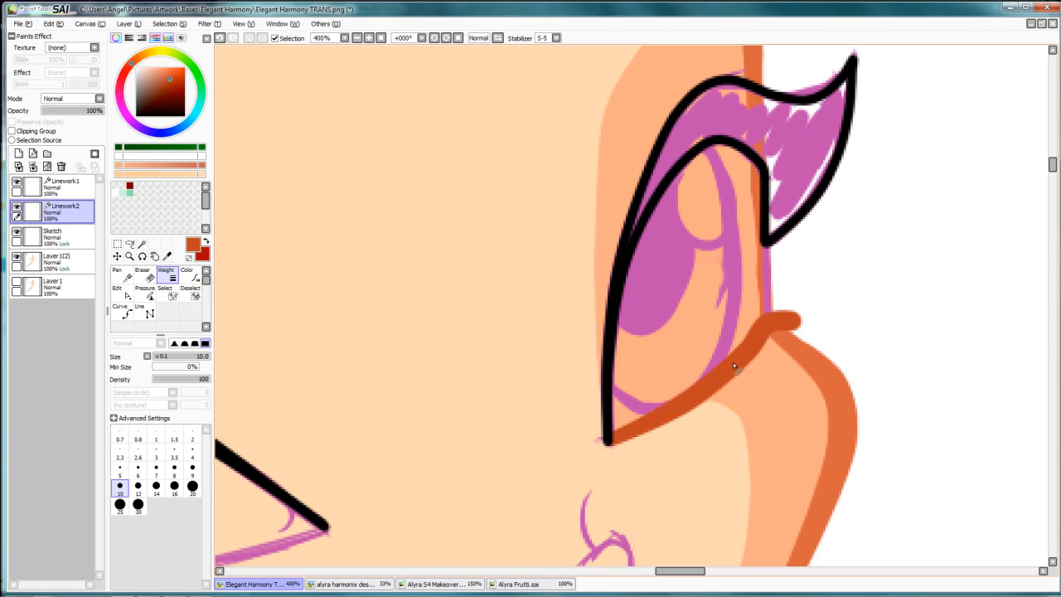
Taper the far eye's lower lid line by reducing the pressure toward its inner corner and at its outer end.
{"action": "left_click", "coordinate": [145, 294]}
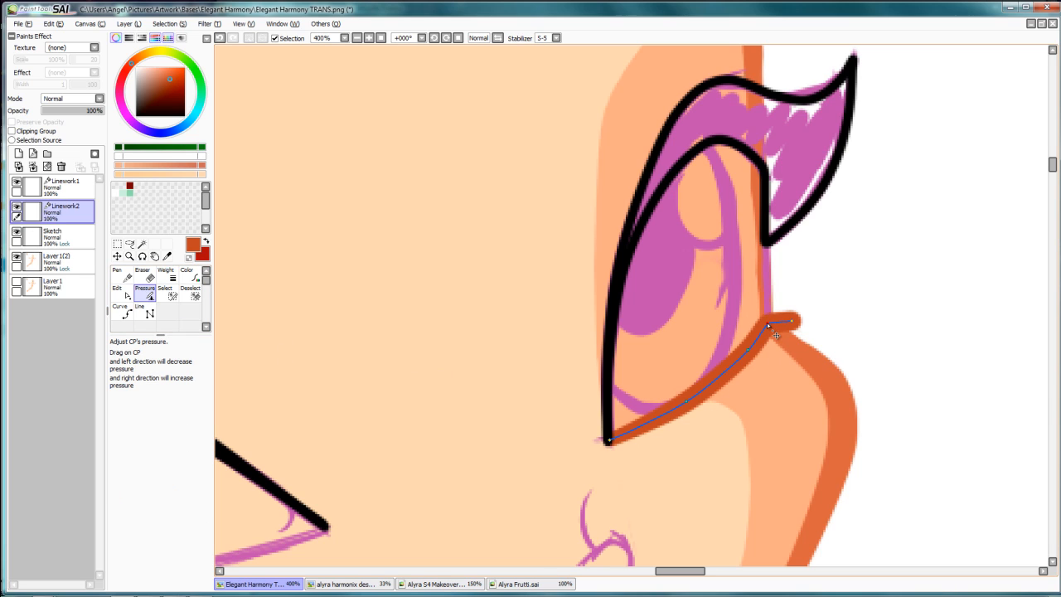
{"action": "left_click_drag", "start_coordinate": [767, 323], "coordinate": [772, 325]}
{"action": "key", "text": "ctrl"}
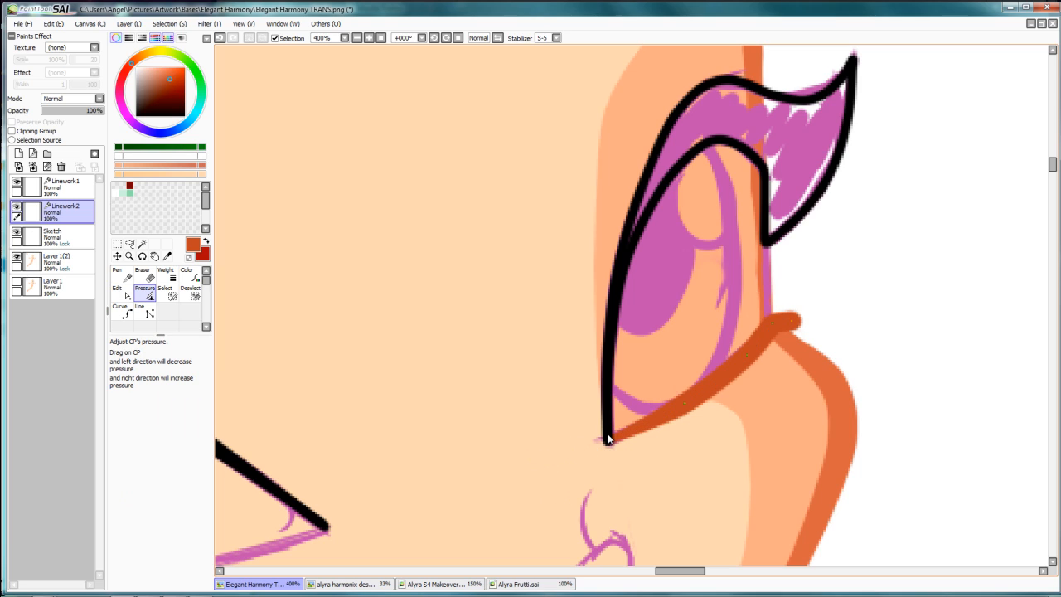
{"action": "left_click_drag", "start_coordinate": [618, 450], "coordinate": [623, 439]}
{"action": "left_click_drag", "start_coordinate": [617, 454], "coordinate": [617, 452]}
{"action": "left_click_drag", "start_coordinate": [632, 452], "coordinate": [625, 445]}
{"action": "left_click_drag", "start_coordinate": [685, 408], "coordinate": [667, 414]}
{"action": "left_click_drag", "start_coordinate": [746, 357], "coordinate": [733, 360]}
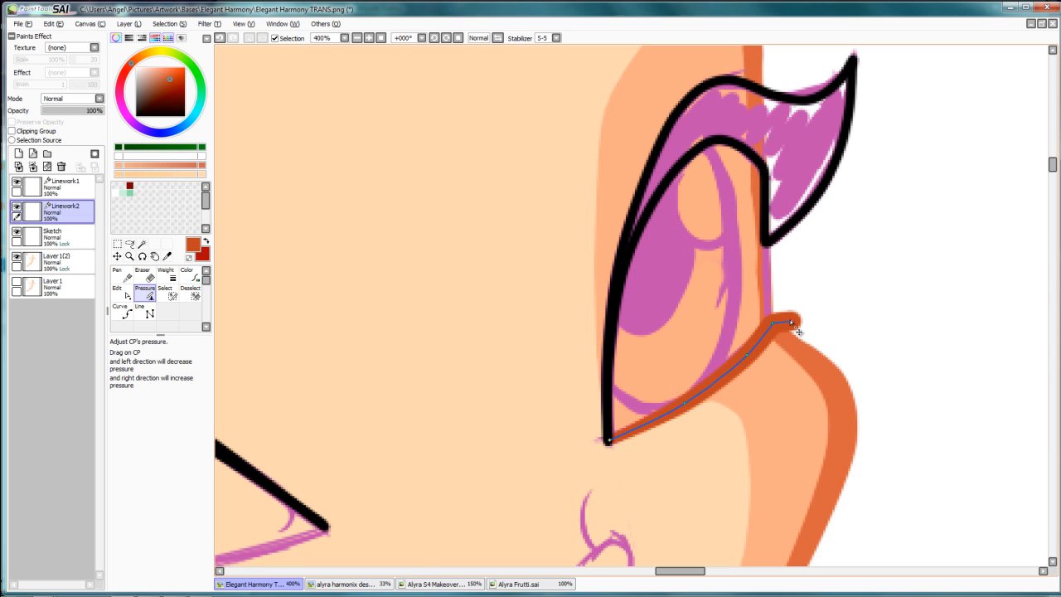
{"action": "left_click_drag", "start_coordinate": [789, 320], "coordinate": [604, 341]}
Move the outer end point of the far eye's lower lid line upward and toggle the adjacent corner point between pointed and rounded.
{"action": "key", "text": "ctrl"}
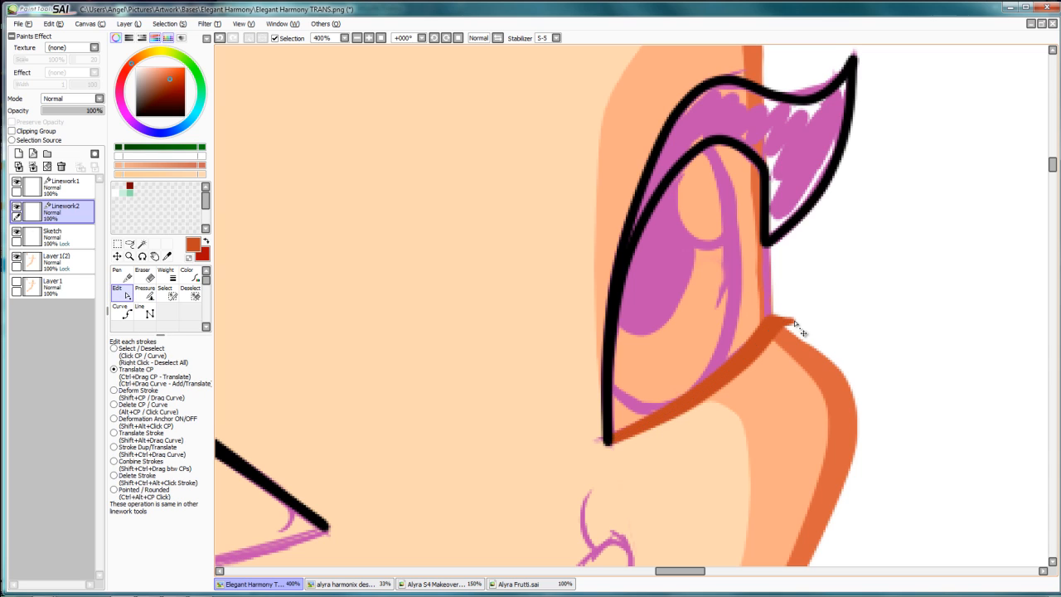
{"action": "mouse_move", "coordinate": [795, 322]}
{"action": "left_mouse_down"}
{"action": "mouse_move", "coordinate": [809, 315]}
{"action": "mouse_move", "coordinate": [773, 325]}
{"action": "mouse_move", "coordinate": [794, 304]}
{"action": "left_mouse_up"}
{"action": "left_click", "coordinate": [772, 325], "text": "ctrl+alt"}
Draw the lower lid of the near eye as a size 10 orange curve from the inner corner to the outer end of the sketch line.
{"action": "left_click_drag", "start_coordinate": [491, 369], "coordinate": [716, 220]}
{"action": "left_click_drag", "start_coordinate": [405, 357], "coordinate": [655, 282]}
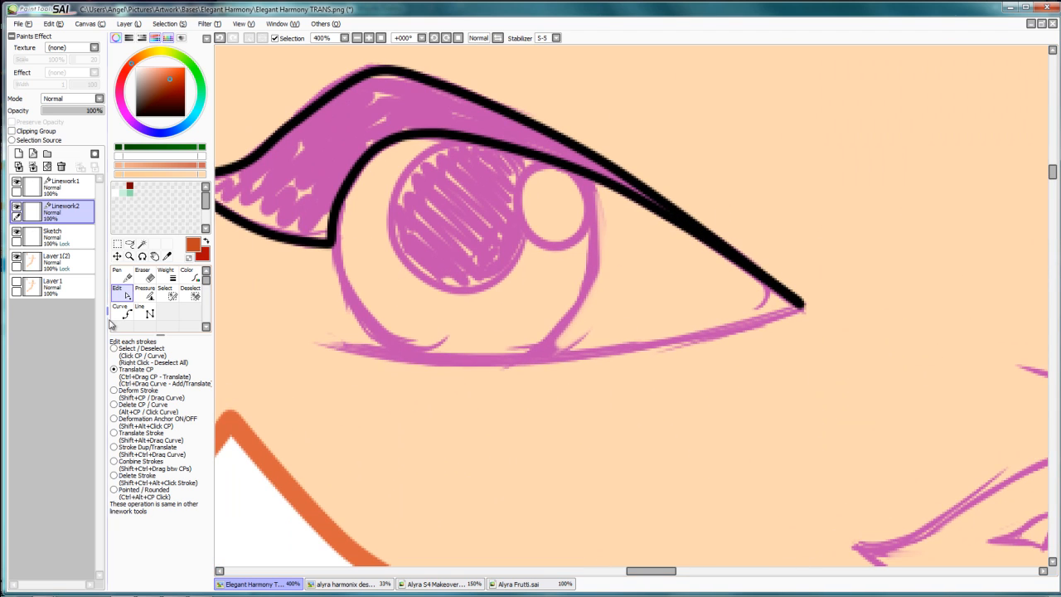
{"action": "left_click", "coordinate": [122, 314]}
{"action": "left_click_drag", "start_coordinate": [265, 311], "coordinate": [341, 309]}
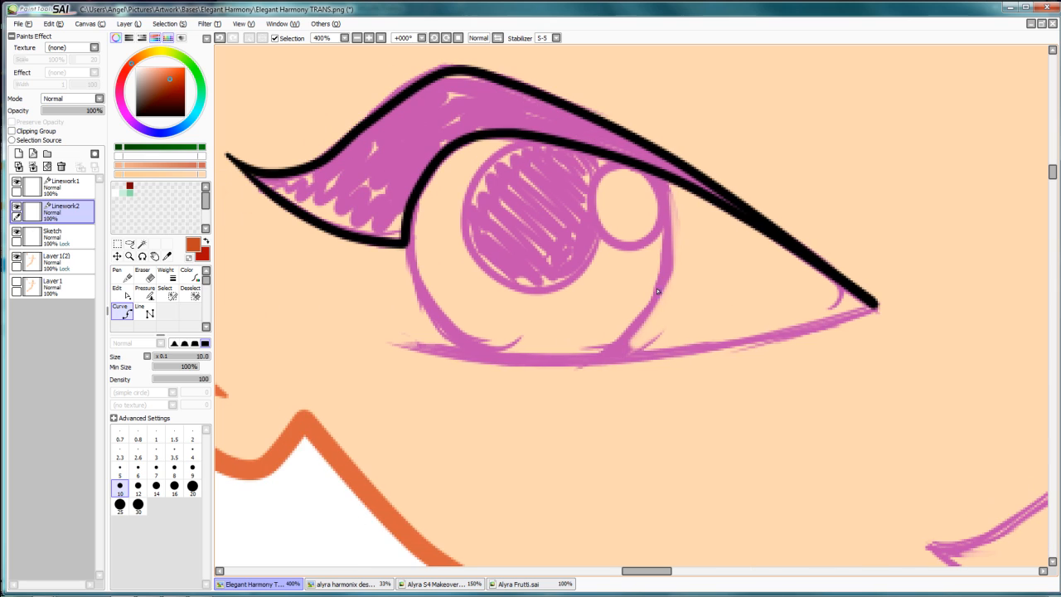
{"action": "left_click", "coordinate": [875, 305]}
{"action": "left_click", "coordinate": [792, 330]}
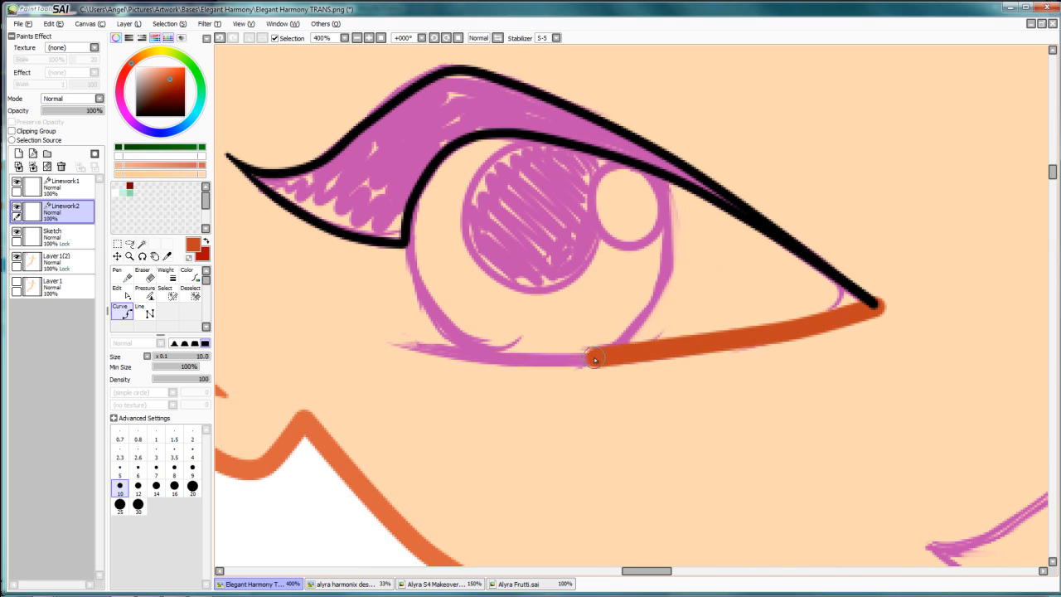
{"action": "left_click", "coordinate": [593, 357]}
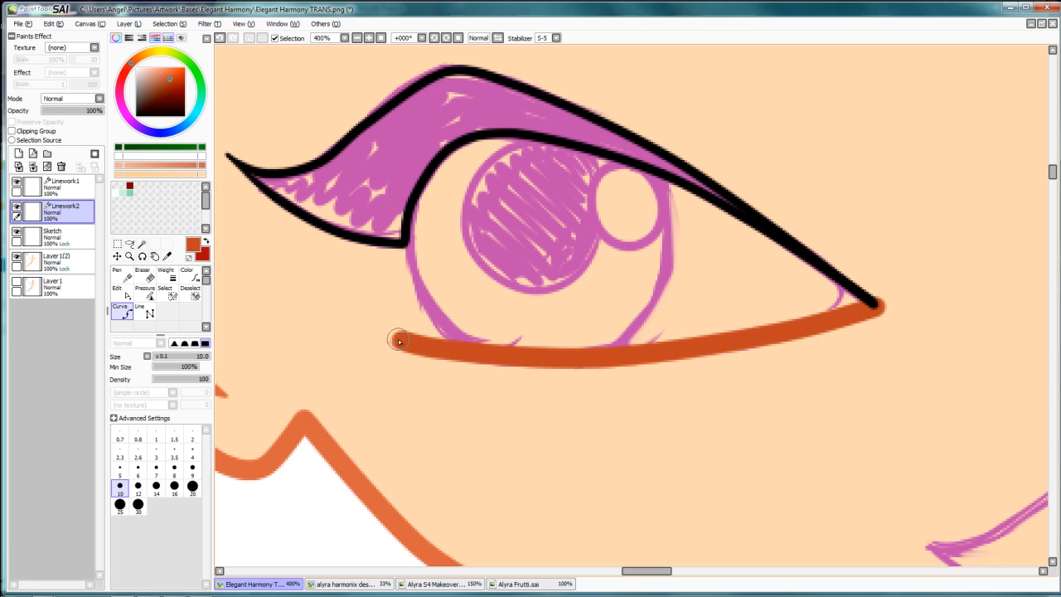
{"action": "double_click", "coordinate": [399, 341]}
{"action": "key", "text": "ctrl"}
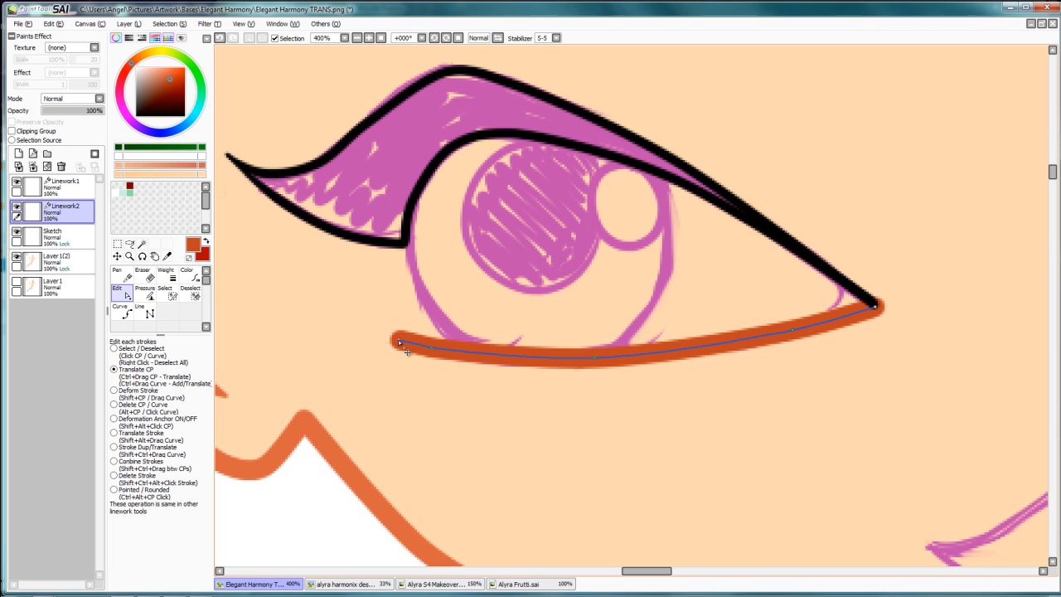
{"action": "left_click_drag", "start_coordinate": [398, 339], "coordinate": [294, 355]}
{"action": "key", "text": "ctrl+z"}
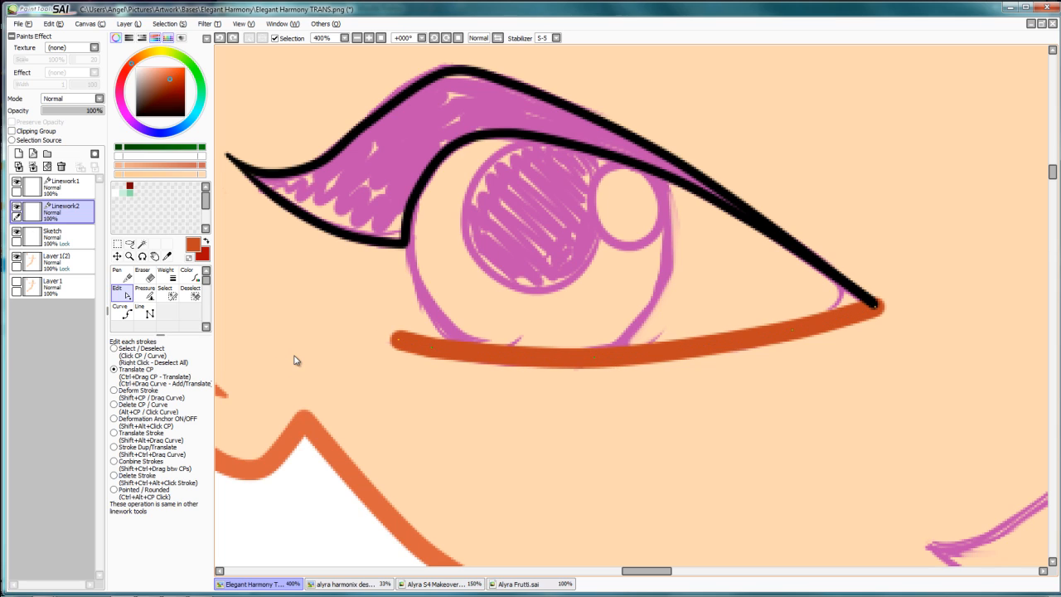
Reduce the pressure at the near eye's lower lid outer end and reapply its weight at size 10 with 0% minimum size.
{"action": "key", "text": "p"}
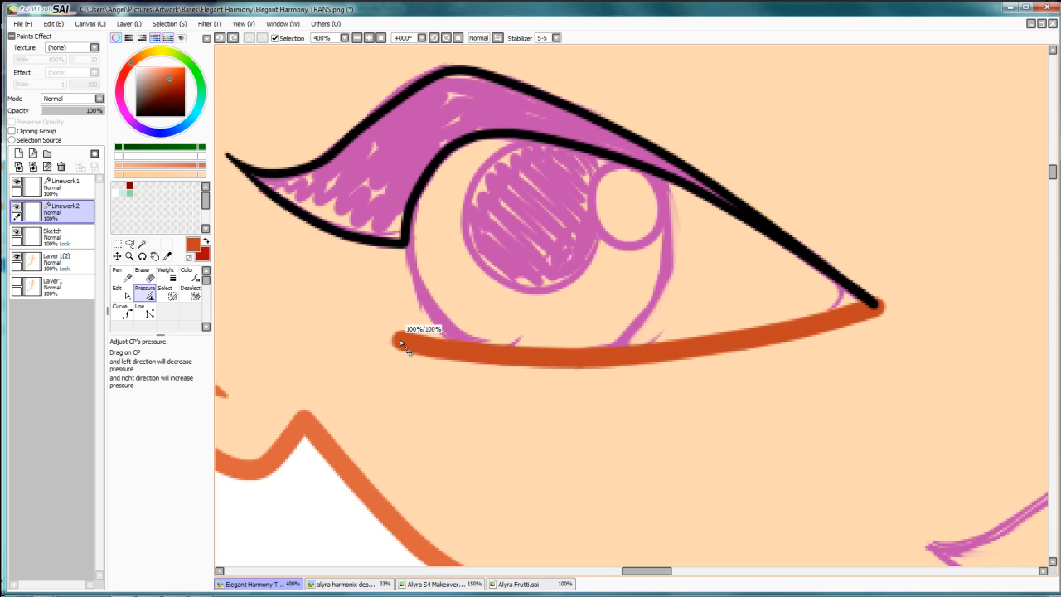
{"action": "left_click_drag", "start_coordinate": [399, 339], "coordinate": [277, 344]}
{"action": "left_click", "coordinate": [167, 276]}
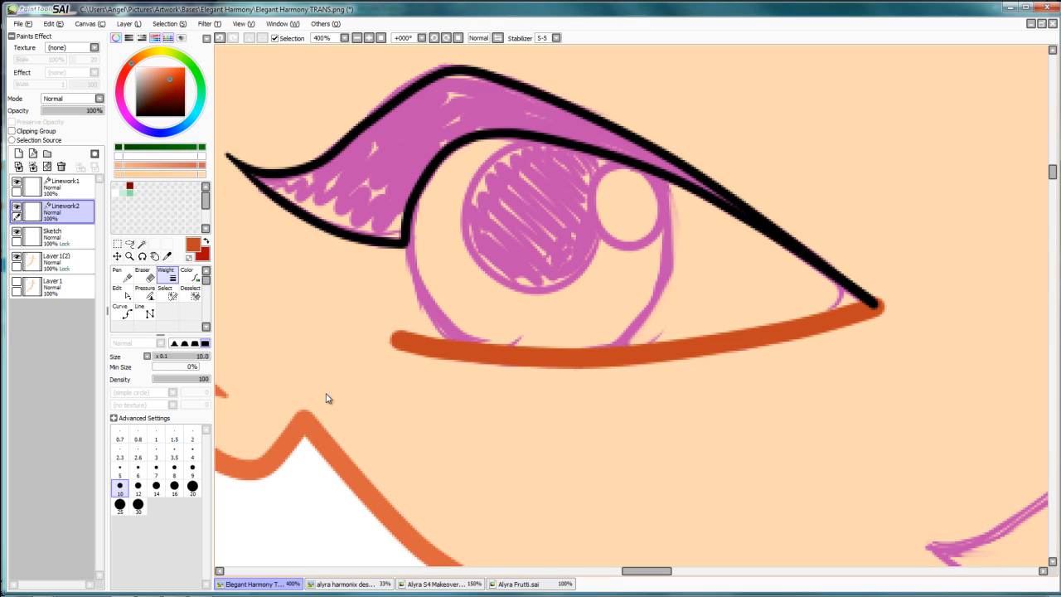
{"action": "left_click", "coordinate": [508, 360]}
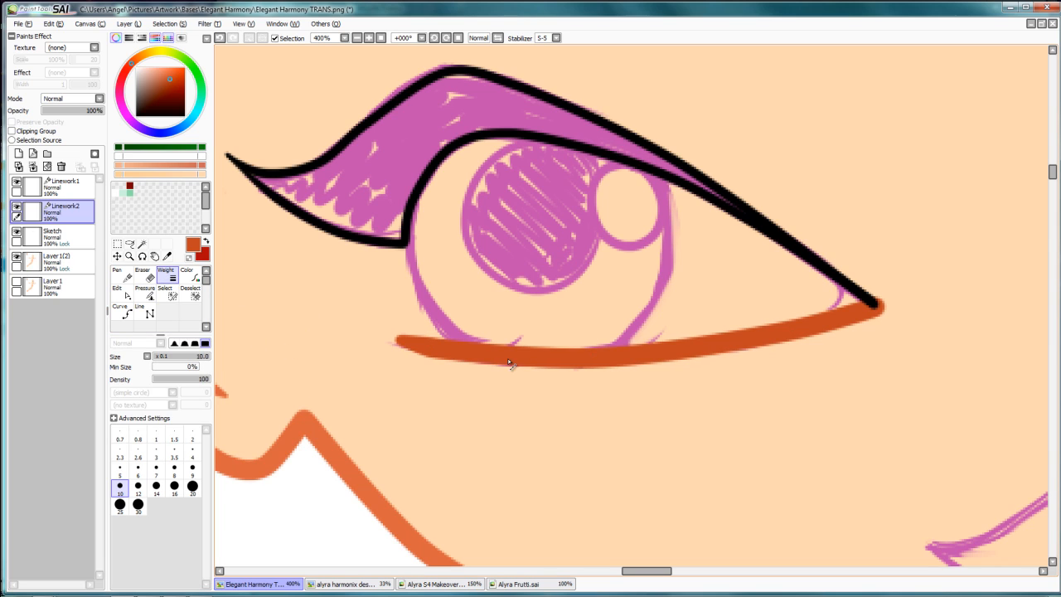
Lower the outer end point of the near eye's lower lid line and taper both its ends by reducing their pressure.
{"action": "left_click", "coordinate": [120, 292]}
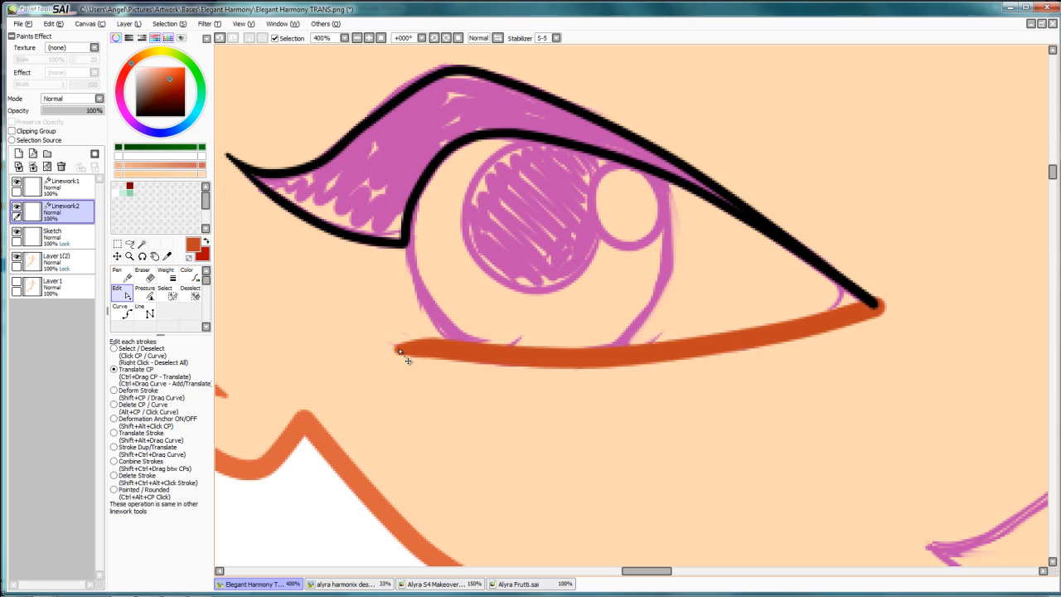
{"action": "left_click", "coordinate": [145, 292]}
{"action": "left_click_drag", "start_coordinate": [400, 350], "coordinate": [258, 357]}
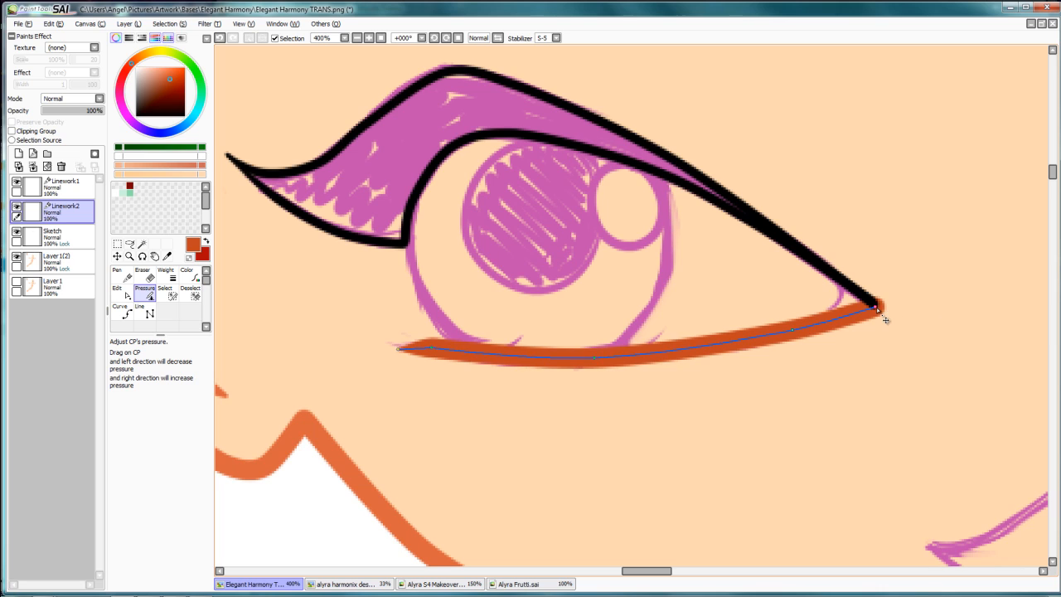
{"action": "mouse_move", "coordinate": [878, 308]}
{"action": "left_mouse_down"}
{"action": "mouse_move", "coordinate": [731, 330]}
{"action": "mouse_move", "coordinate": [785, 347]}
{"action": "mouse_move", "coordinate": [724, 346]}
{"action": "left_mouse_up"}
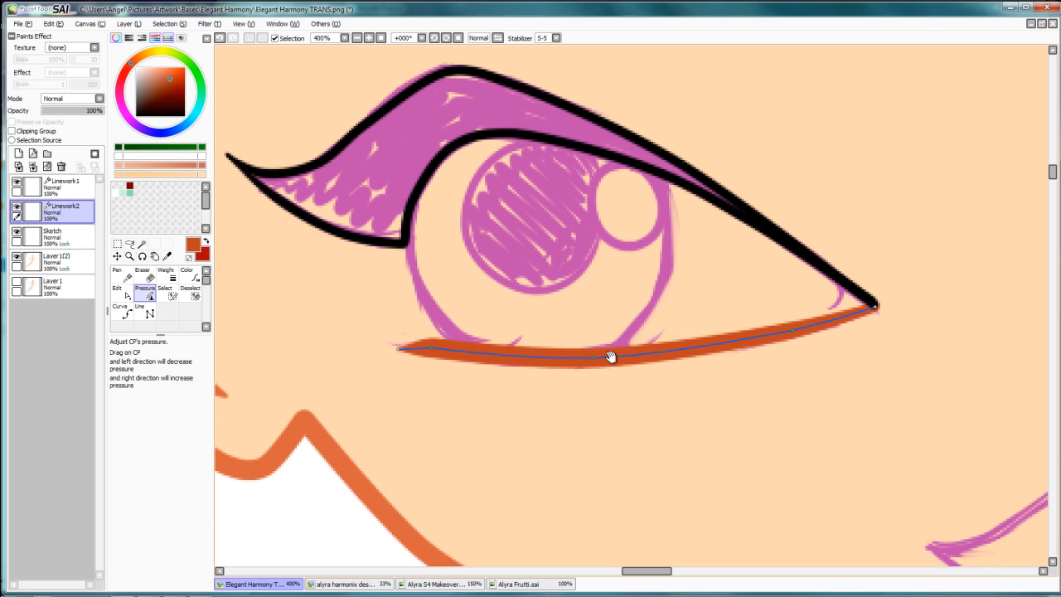
{"action": "left_click_drag", "start_coordinate": [613, 358], "coordinate": [490, 390]}
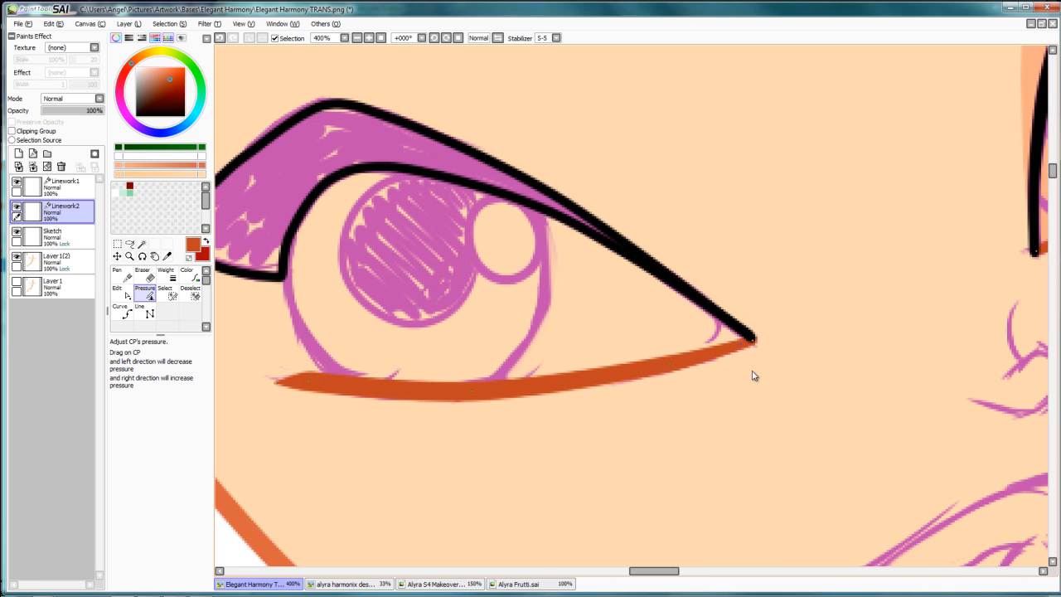
{"action": "left_click_drag", "start_coordinate": [792, 200], "coordinate": [545, 245]}
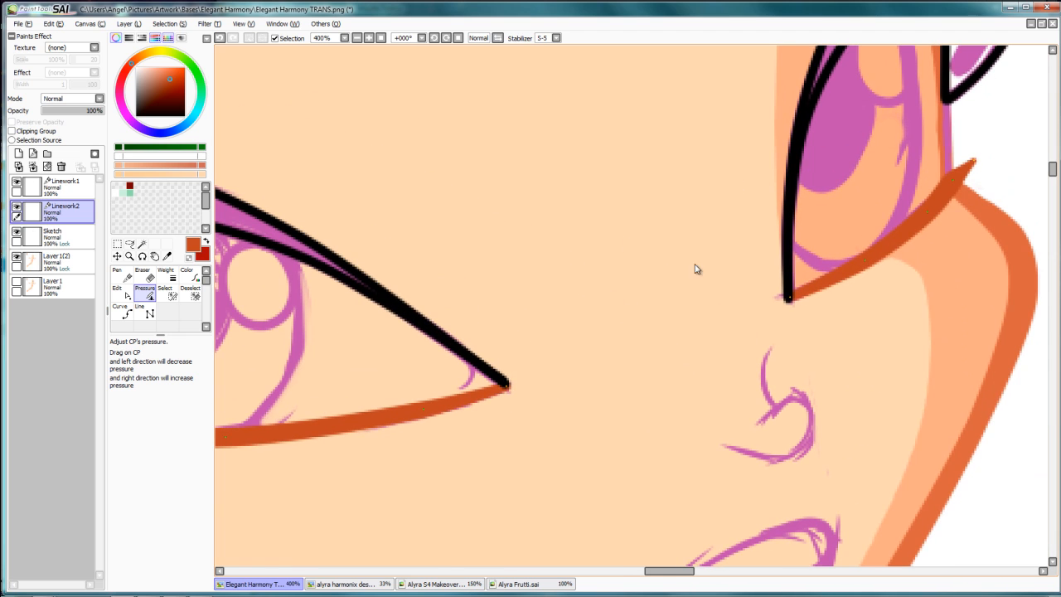
{"action": "left_click_drag", "start_coordinate": [386, 259], "coordinate": [529, 254]}
{"action": "left_click_drag", "start_coordinate": [381, 297], "coordinate": [575, 268]}
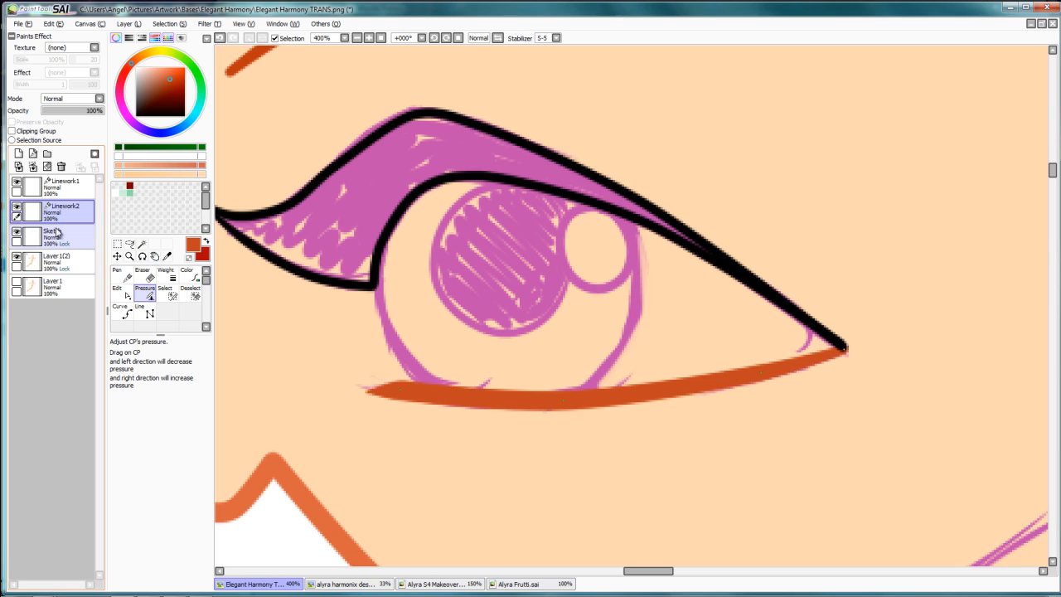
Merge Linework1 down into Linework2 and add a new linework layer directly above the Sketch layer.
{"action": "left_click", "coordinate": [63, 191]}
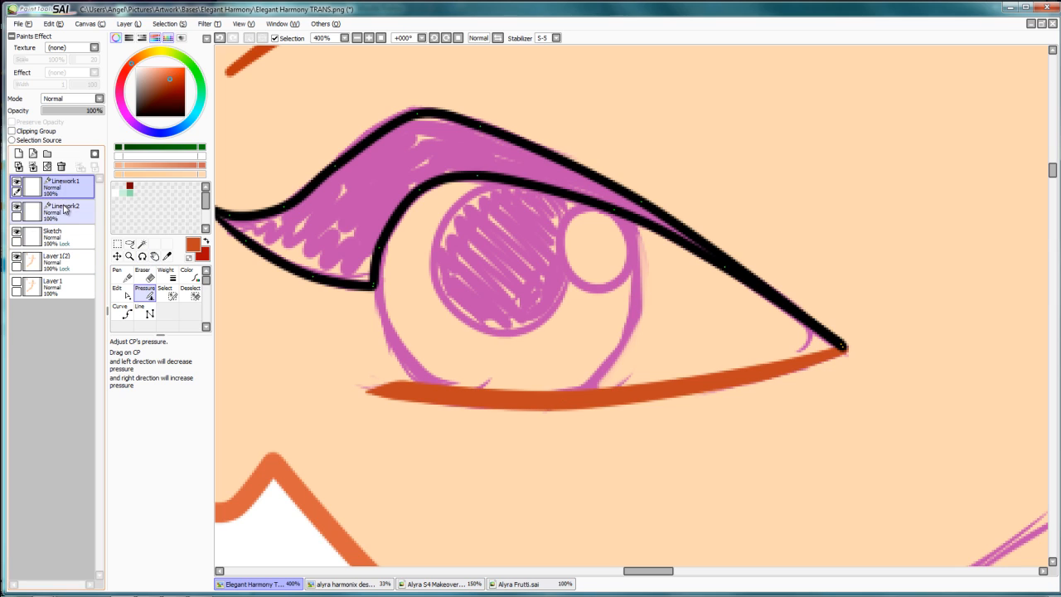
{"action": "key", "text": "ctrl+e"}
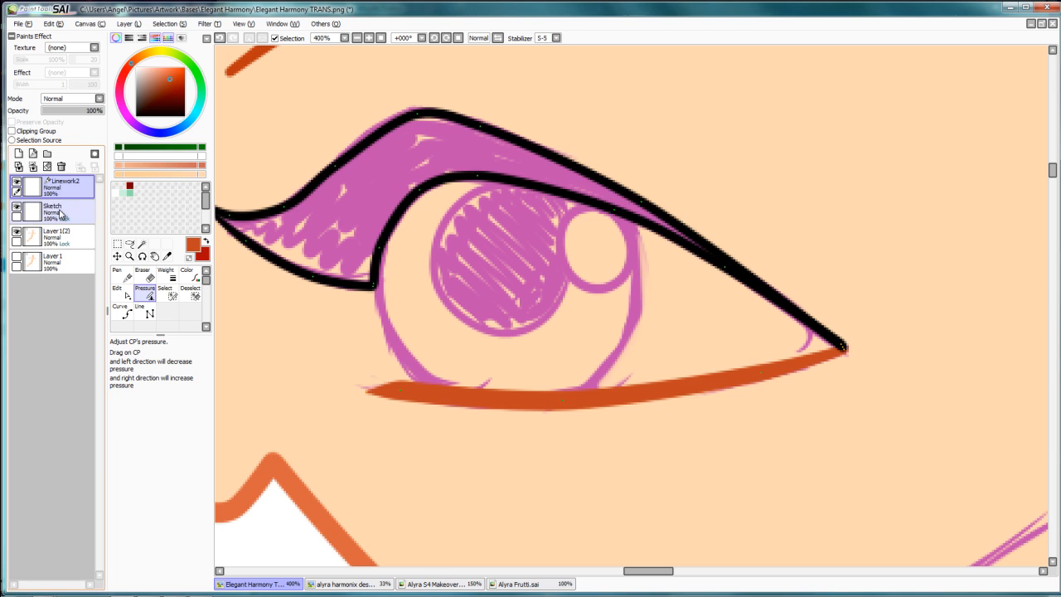
{"action": "left_click", "coordinate": [60, 213]}
{"action": "left_click", "coordinate": [34, 155]}
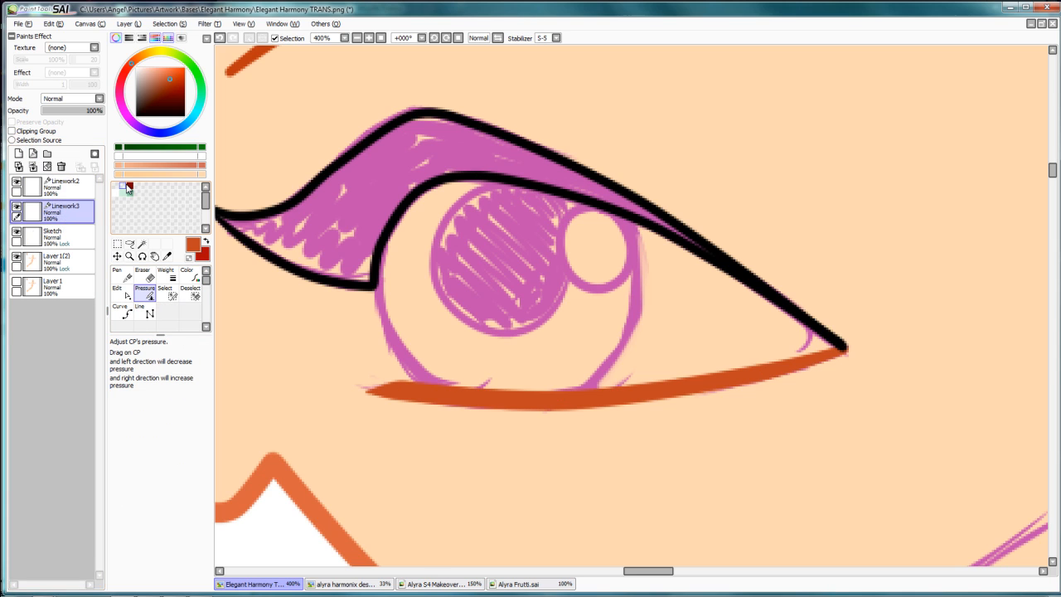
Sample the dark blue iris outline colour from the eye in Alyra Frutti.sai and return to the Elegant Harmony drawing.
{"action": "left_click", "coordinate": [522, 585]}
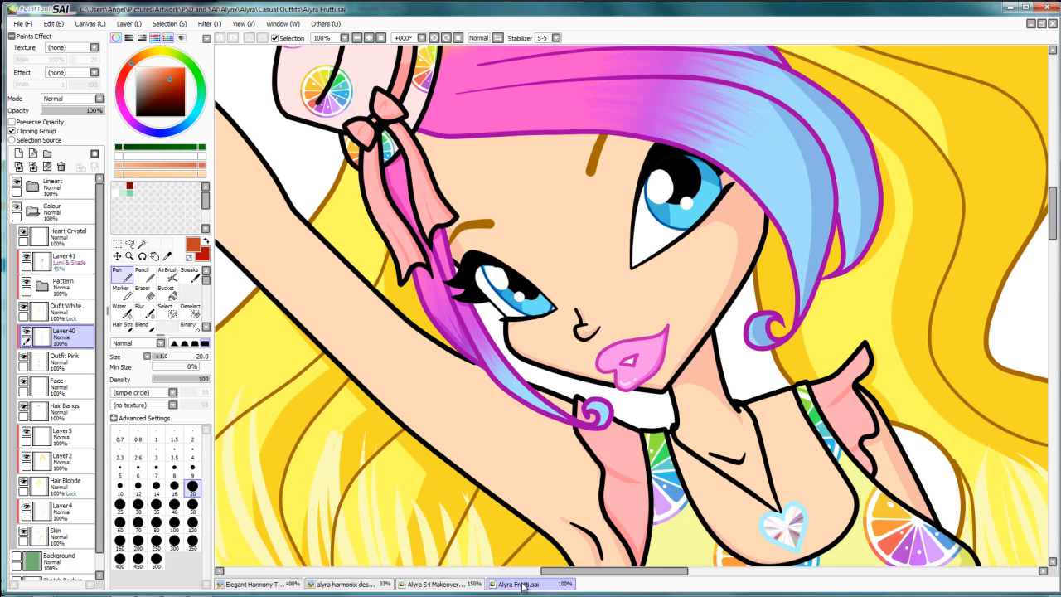
{"action": "scroll", "coordinate": [650, 201], "scroll_direction": "up", "scroll_amount": 4}
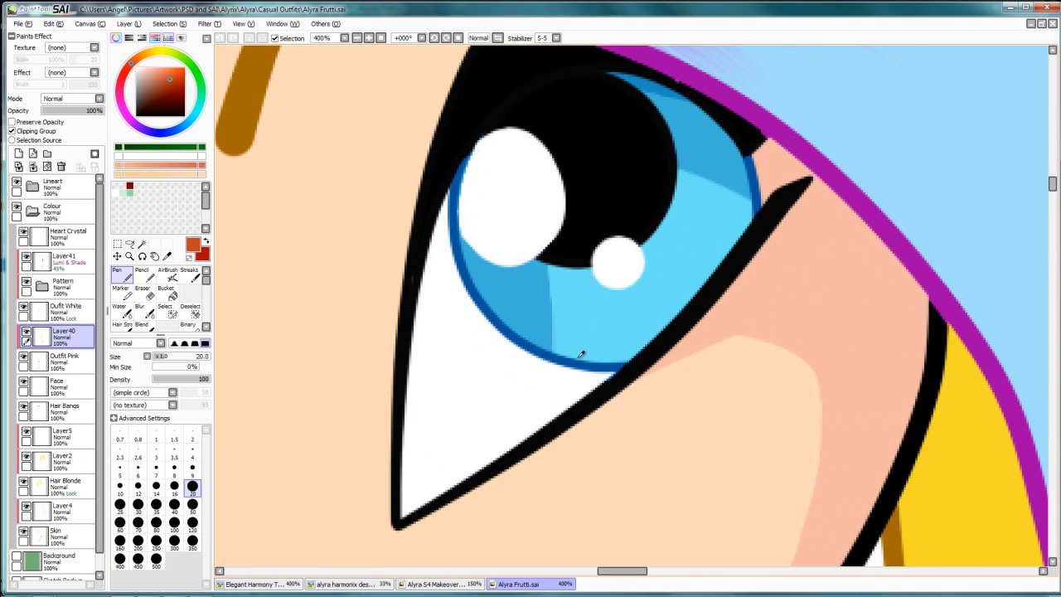
{"action": "right_click", "coordinate": [586, 364]}
{"action": "key", "text": "ctrl+Tab"}
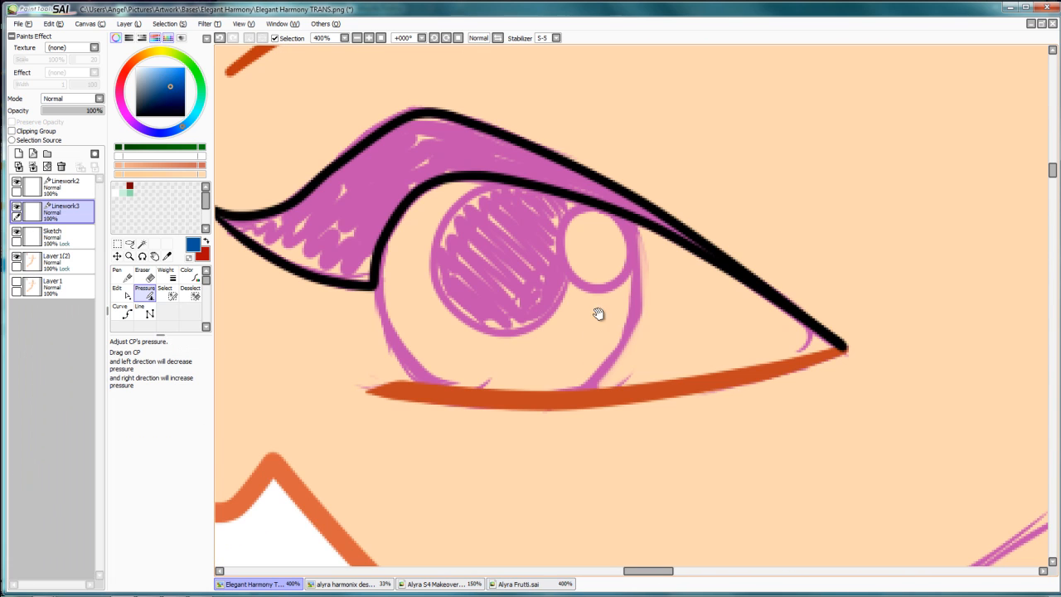
Outline both sides of the near eye's iris with size 5 dark blue curves running between the upper and lower lids.
{"action": "scroll", "coordinate": [645, 240], "scroll_direction": "up", "scroll_amount": 1}
{"action": "left_click", "coordinate": [121, 312]}
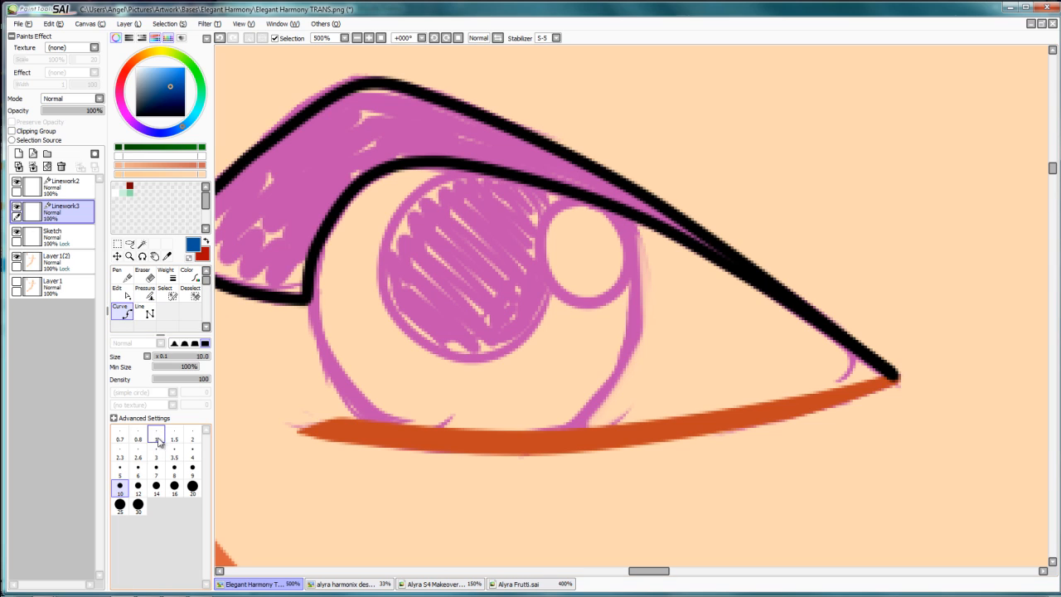
{"action": "left_click", "coordinate": [625, 217]}
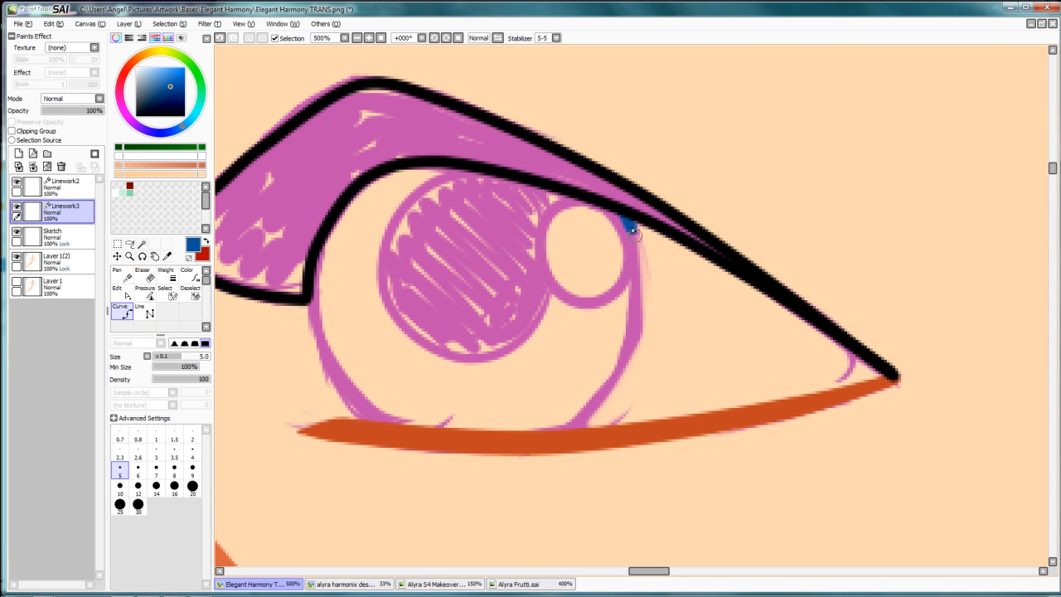
{"action": "left_click", "coordinate": [636, 278]}
{"action": "left_click", "coordinate": [632, 339]}
{"action": "left_click", "coordinate": [605, 401]}
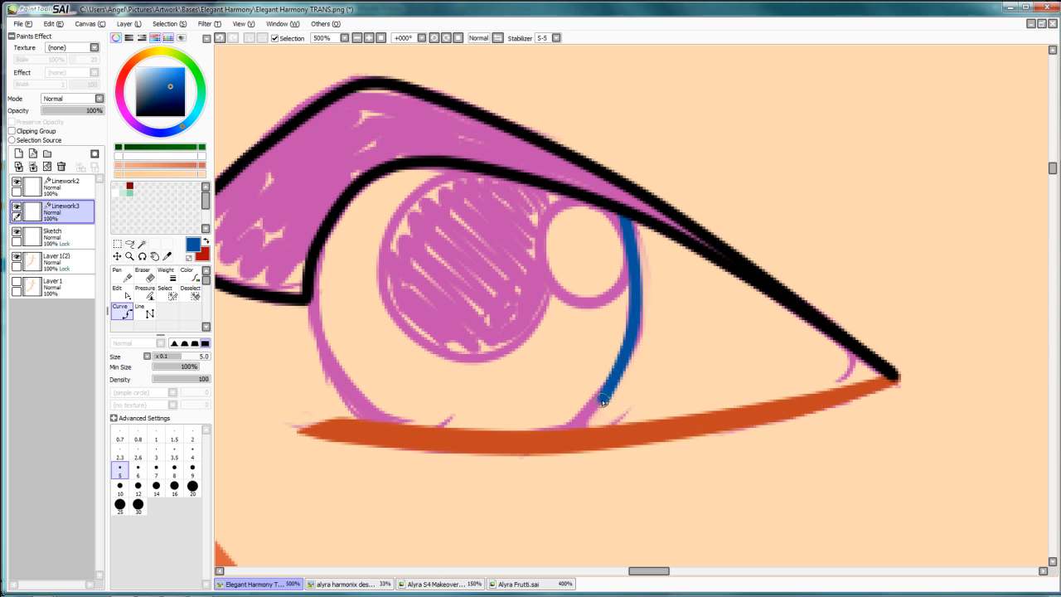
{"action": "double_click", "coordinate": [562, 433]}
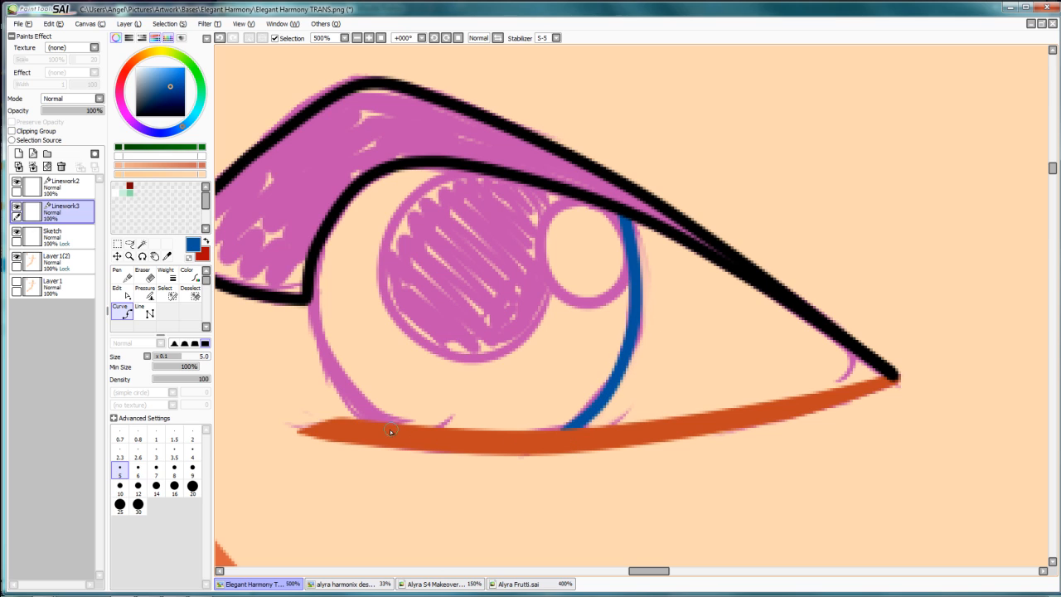
{"action": "left_click", "coordinate": [387, 426]}
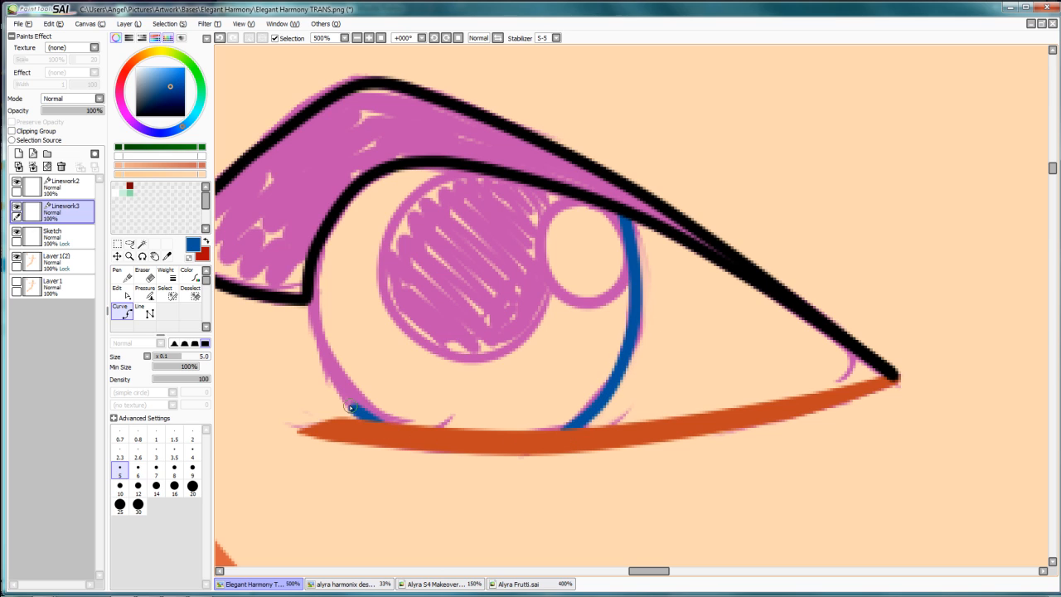
{"action": "double_click", "coordinate": [307, 293]}
Outline the far eye's iris with a size 5 dark blue curve from the inner lid line around to the upper lid.
{"action": "left_click_drag", "start_coordinate": [833, 192], "coordinate": [121, 352]}
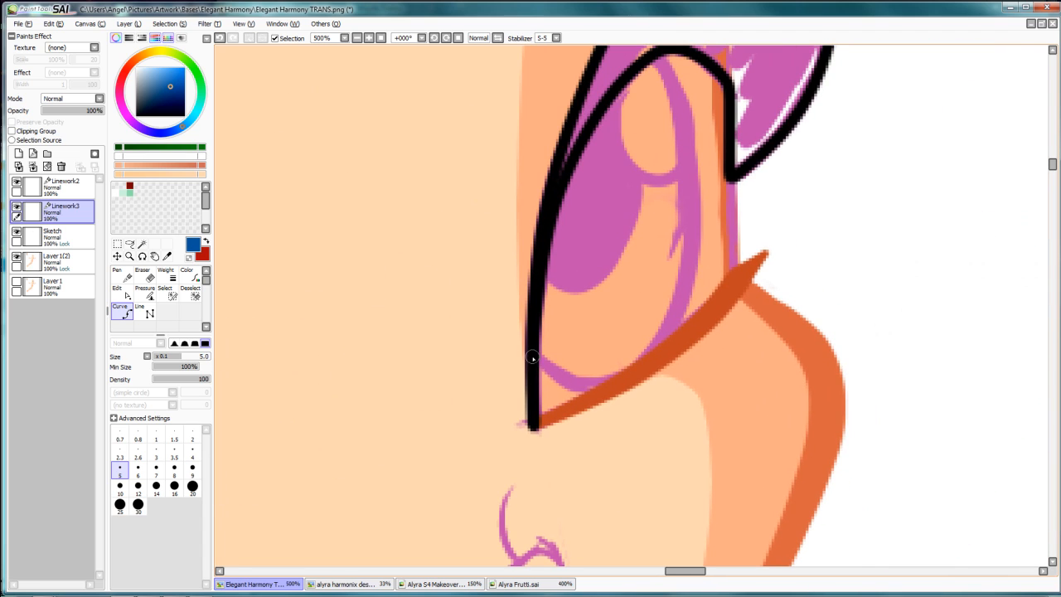
{"action": "left_click", "coordinate": [532, 358]}
{"action": "left_click", "coordinate": [597, 387]}
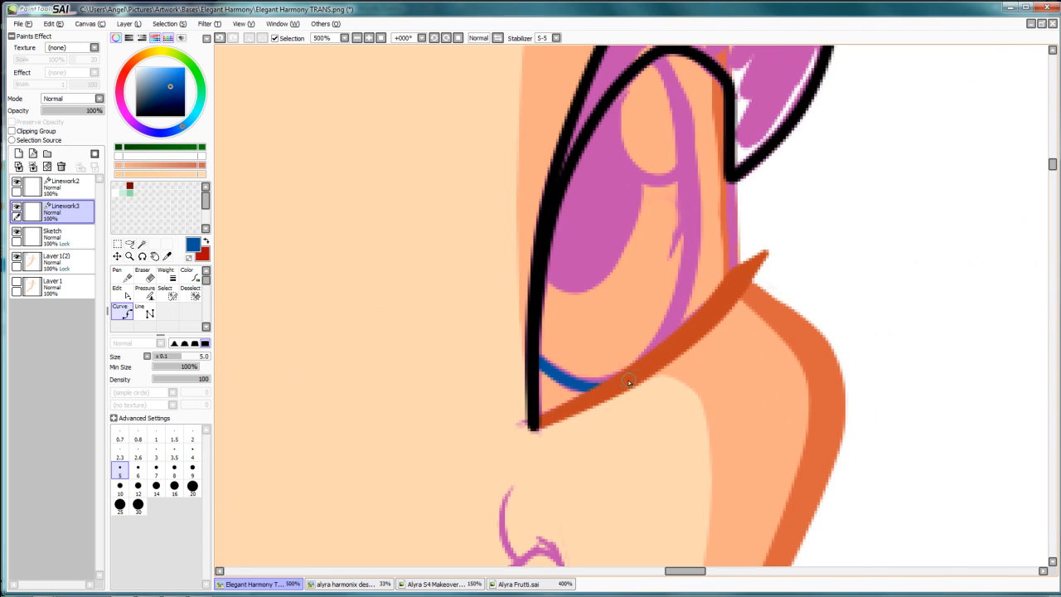
{"action": "left_click", "coordinate": [678, 310]}
{"action": "left_click", "coordinate": [692, 200]}
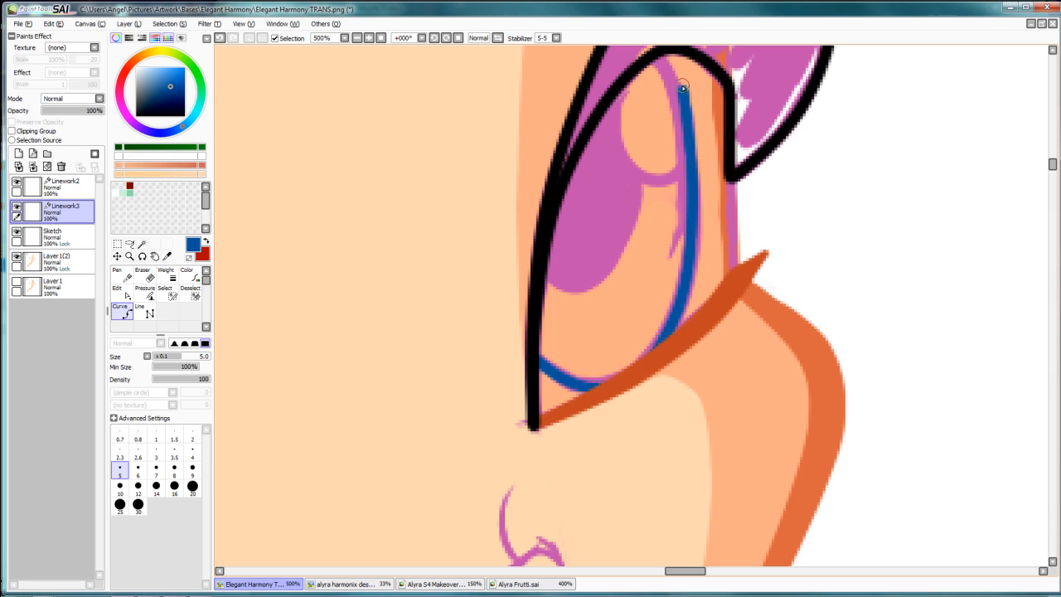
{"action": "double_click", "coordinate": [659, 52]}
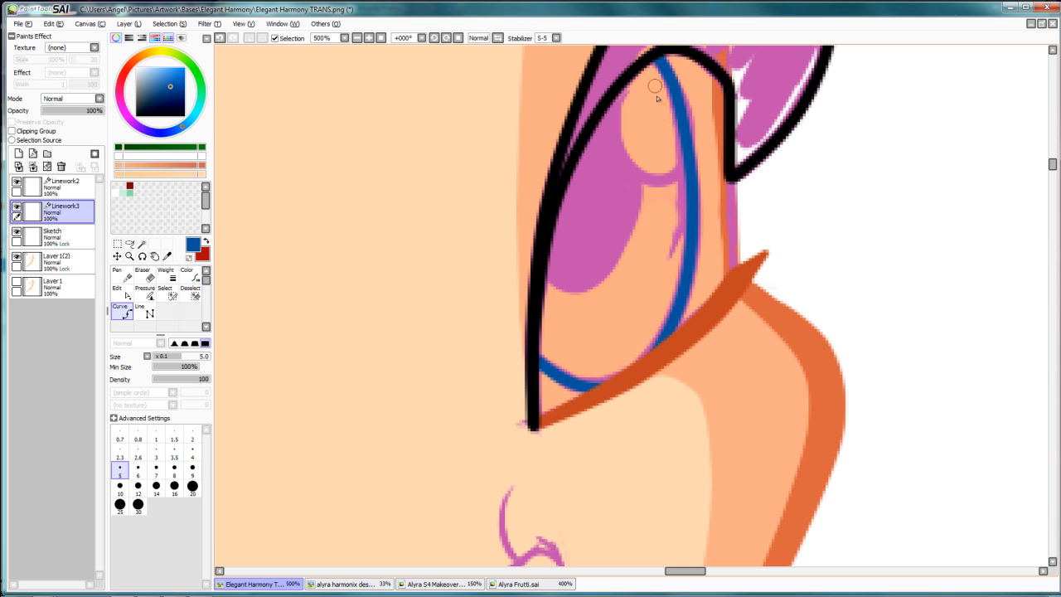
Switch the colour to black and outline the far eye's pupil with a size 5 curve joined to the upper lid line.
{"action": "left_click_drag", "start_coordinate": [649, 175], "coordinate": [645, 205]}
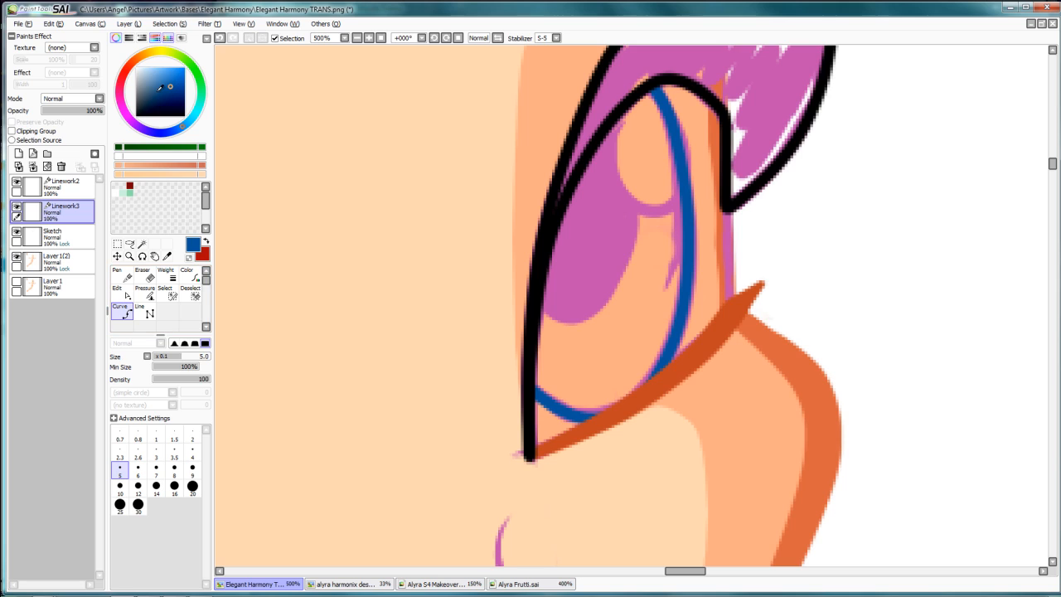
{"action": "left_click_drag", "start_coordinate": [160, 88], "coordinate": [141, 139]}
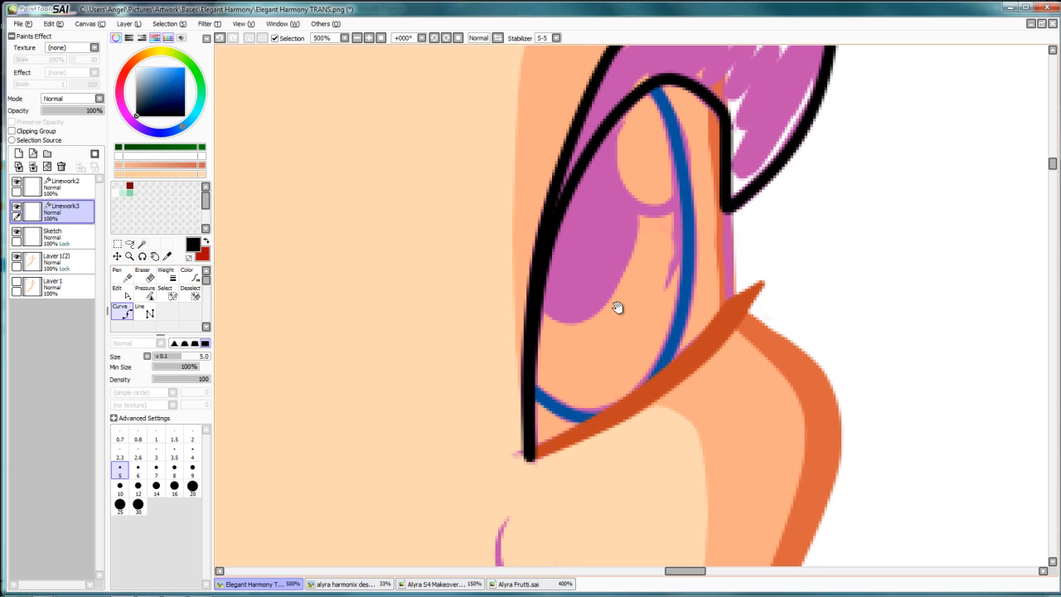
{"action": "scroll", "coordinate": [619, 237], "scroll_direction": "up", "scroll_amount": 1}
{"action": "left_click", "coordinate": [622, 130]}
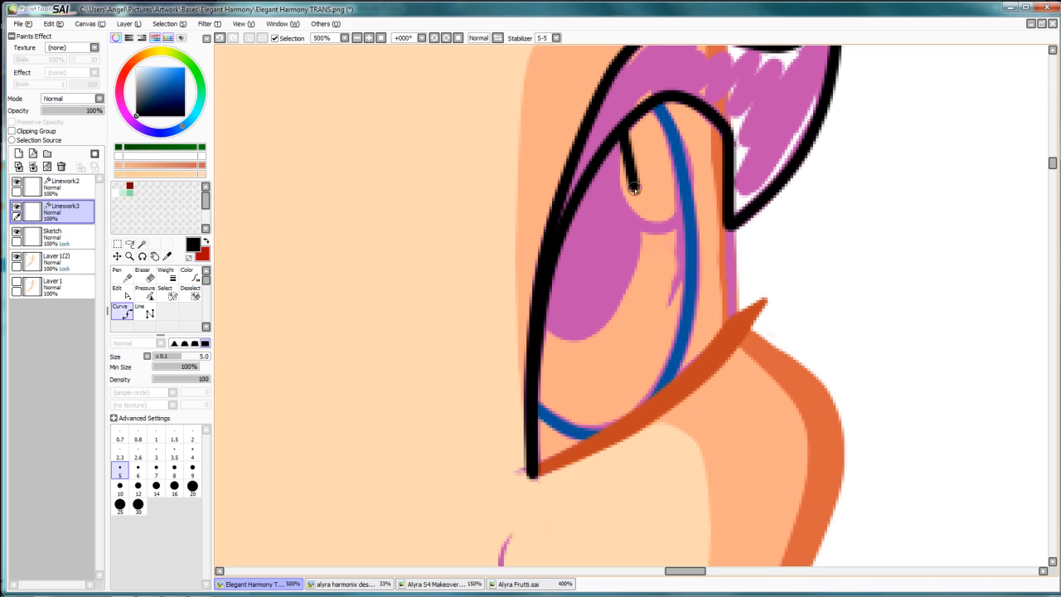
{"action": "left_click", "coordinate": [635, 190]}
{"action": "left_click", "coordinate": [637, 254]}
{"action": "left_click", "coordinate": [612, 319]}
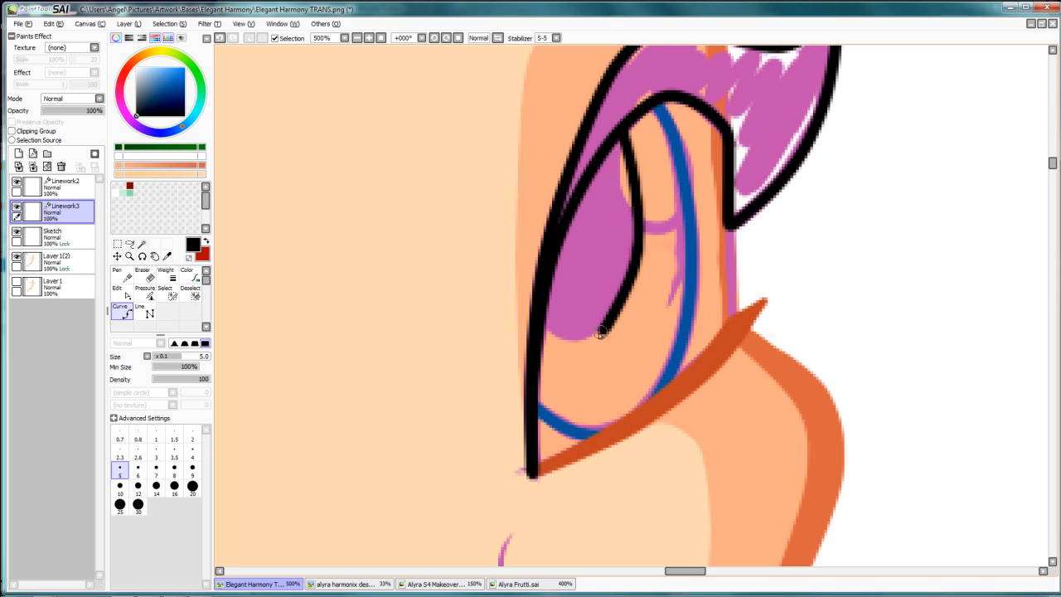
{"action": "double_click", "coordinate": [539, 323]}
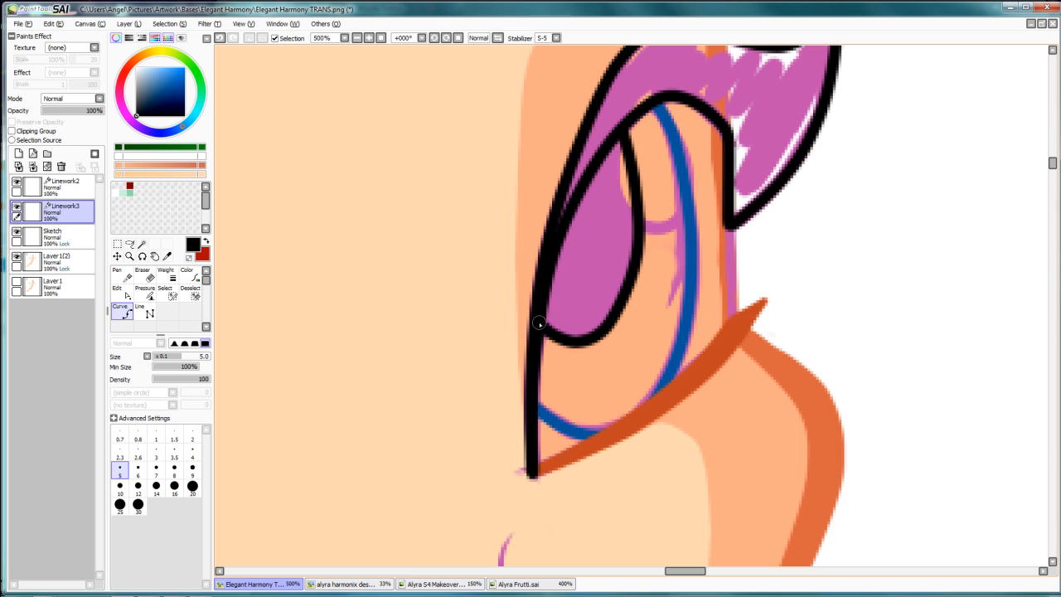
Outline the near eye's round pupil with a closed size 5 black curve following the sketch beneath the upper lid.
{"action": "left_click_drag", "start_coordinate": [405, 282], "coordinate": [861, 202]}
{"action": "left_click_drag", "start_coordinate": [459, 281], "coordinate": [841, 161]}
{"action": "left_click", "coordinate": [683, 217], "text": "ctrl"}
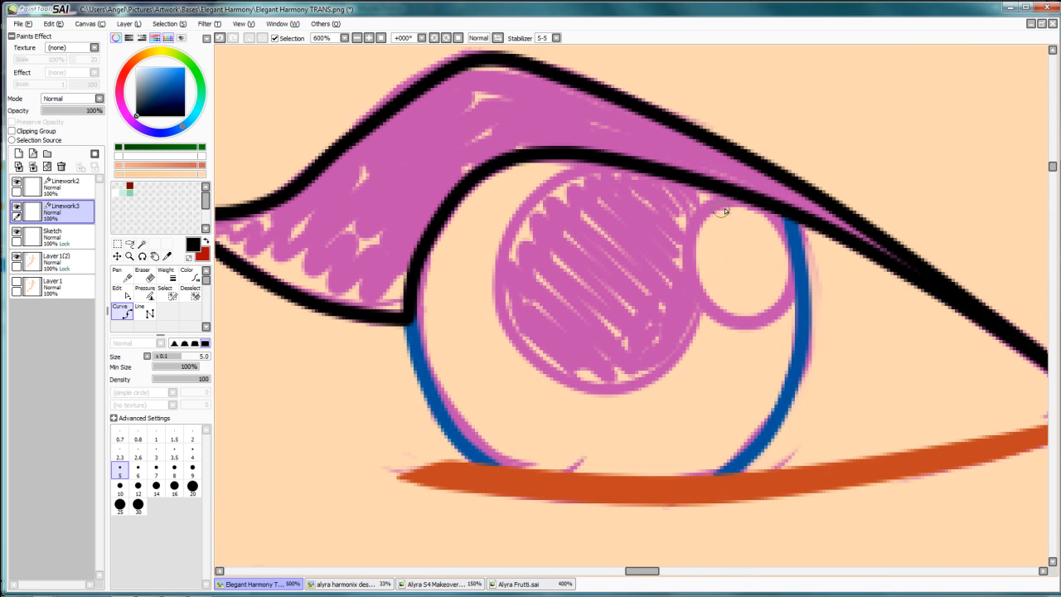
{"action": "left_click", "coordinate": [612, 163]}
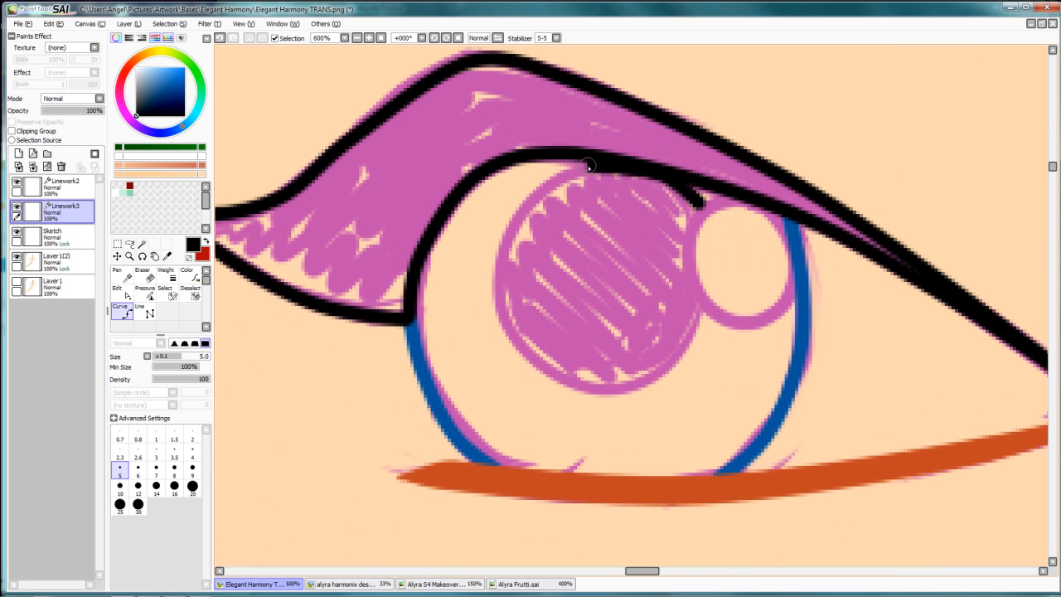
{"action": "left_click", "coordinate": [501, 254]}
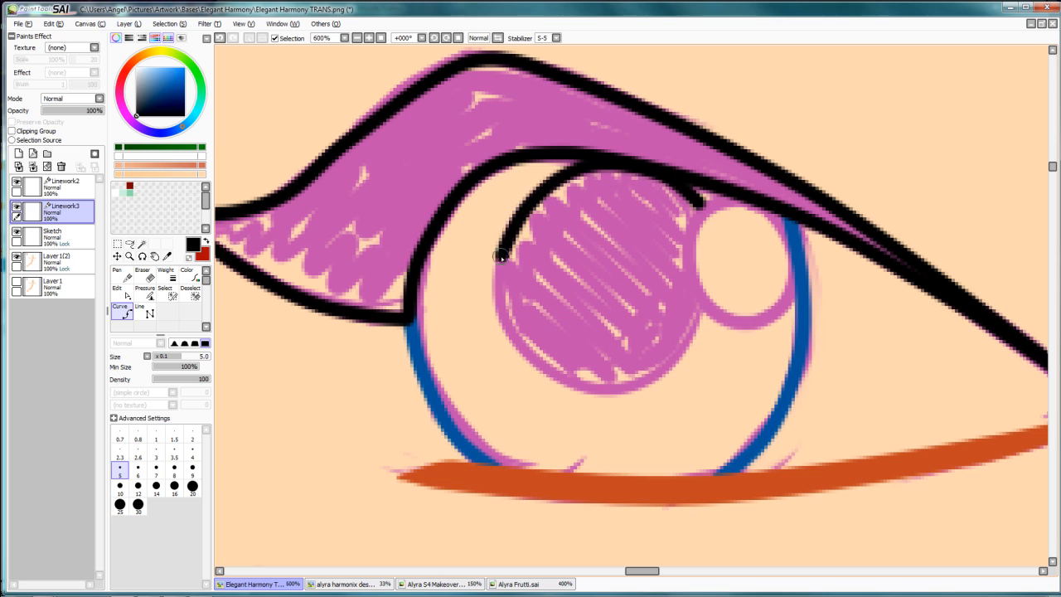
{"action": "left_click", "coordinate": [503, 327]}
{"action": "left_click", "coordinate": [546, 375]}
{"action": "left_click", "coordinate": [626, 392]}
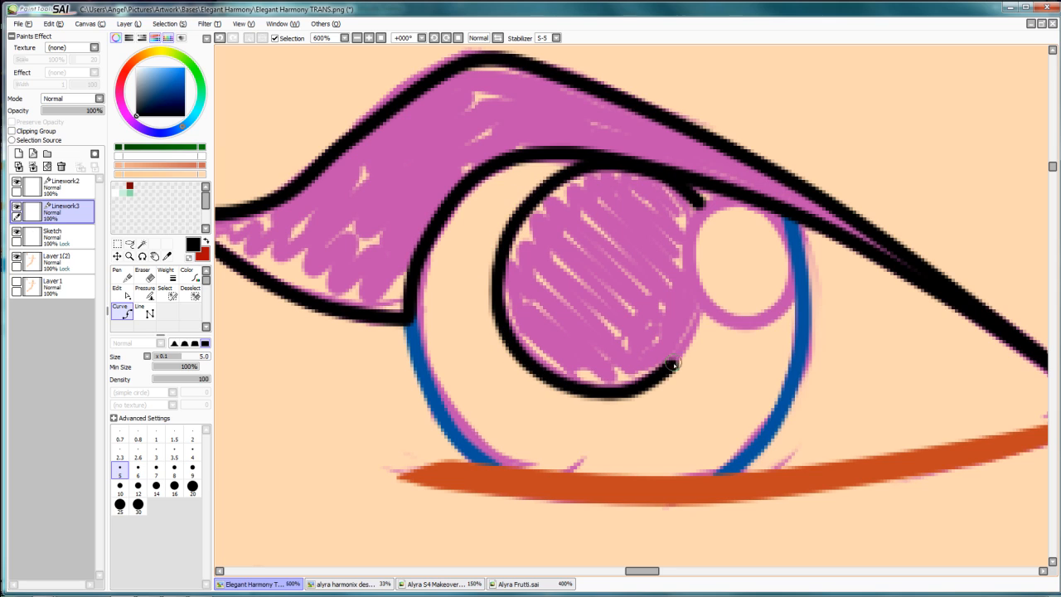
{"action": "left_click", "coordinate": [684, 356]}
{"action": "left_click", "coordinate": [711, 246]}
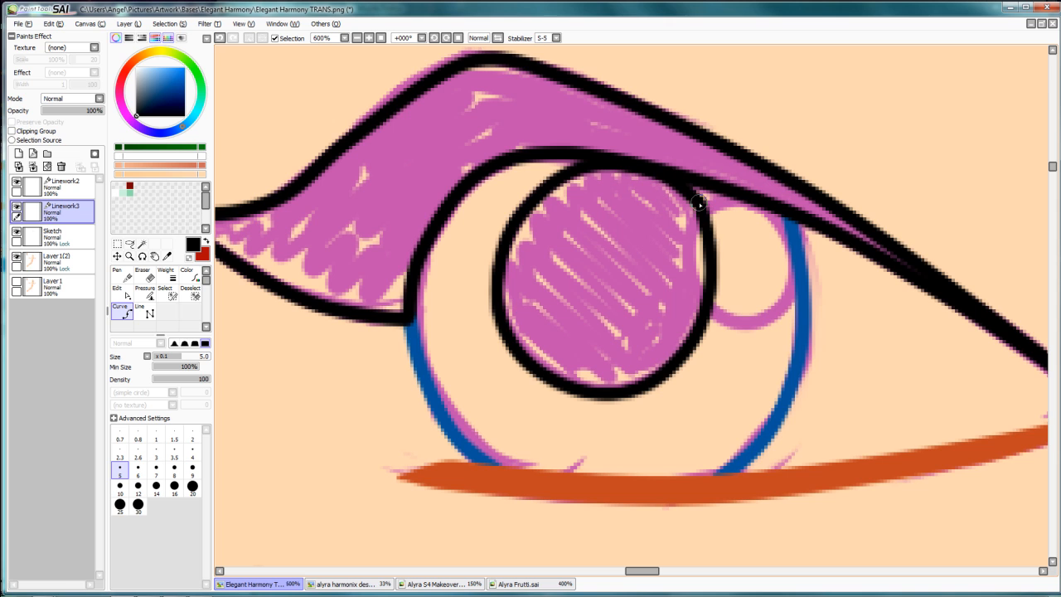
{"action": "double_click", "coordinate": [701, 205]}
{"action": "scroll", "coordinate": [562, 208], "scroll_direction": "down", "scroll_amount": 8}
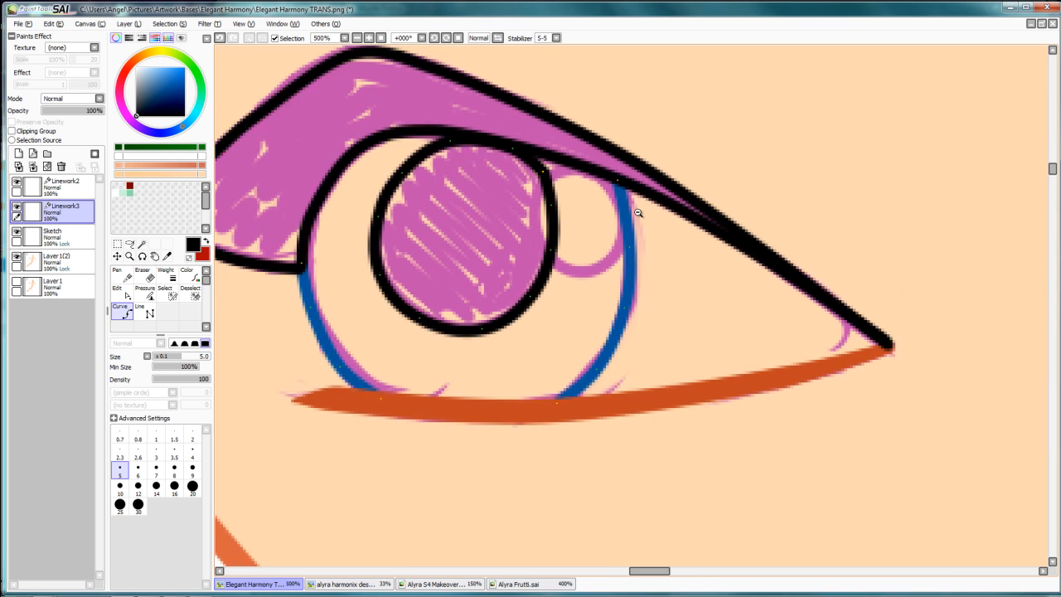
Ink the nose tip and bridge with size 7 curves in the orange sampled from the face outline, tapering the nostril's inner end.
{"action": "scroll", "coordinate": [586, 277], "scroll_direction": "up", "scroll_amount": 6}
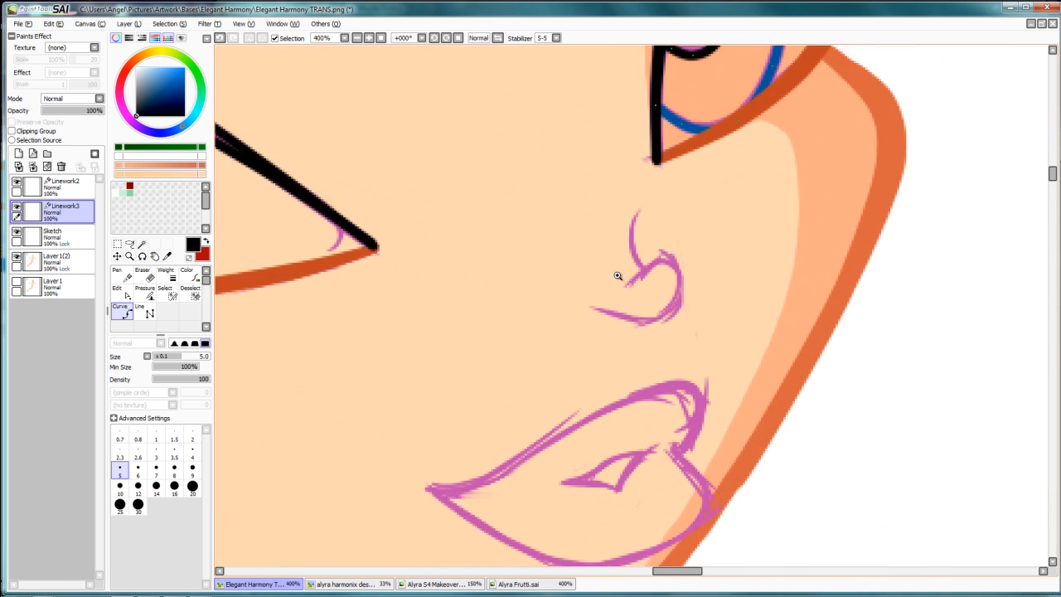
{"action": "left_click", "coordinate": [170, 255]}
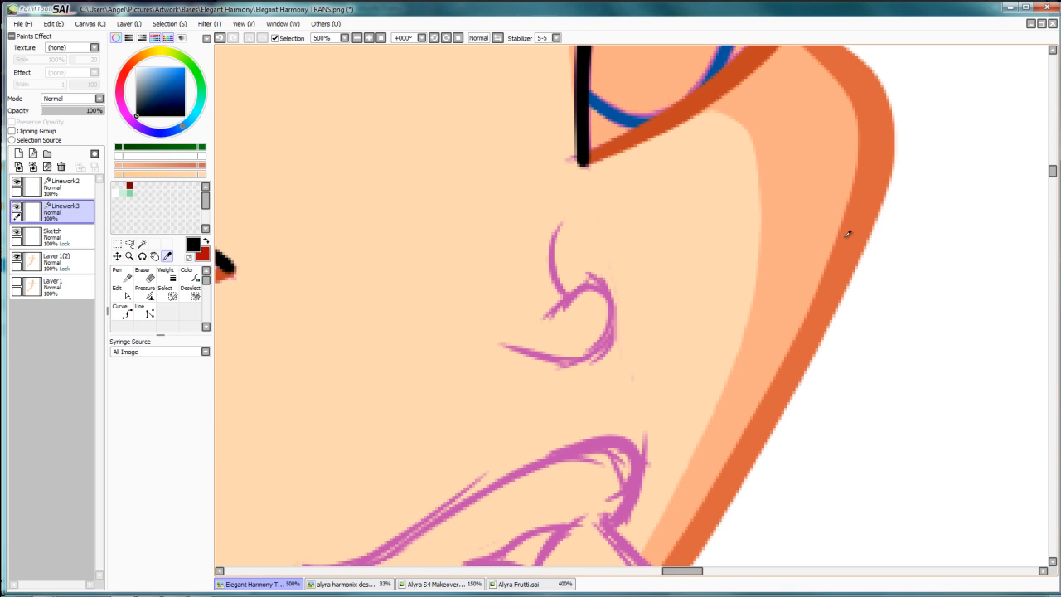
{"action": "left_click", "coordinate": [848, 235]}
{"action": "left_click", "coordinate": [126, 312]}
{"action": "scroll", "coordinate": [539, 274], "scroll_direction": "up", "scroll_amount": 1}
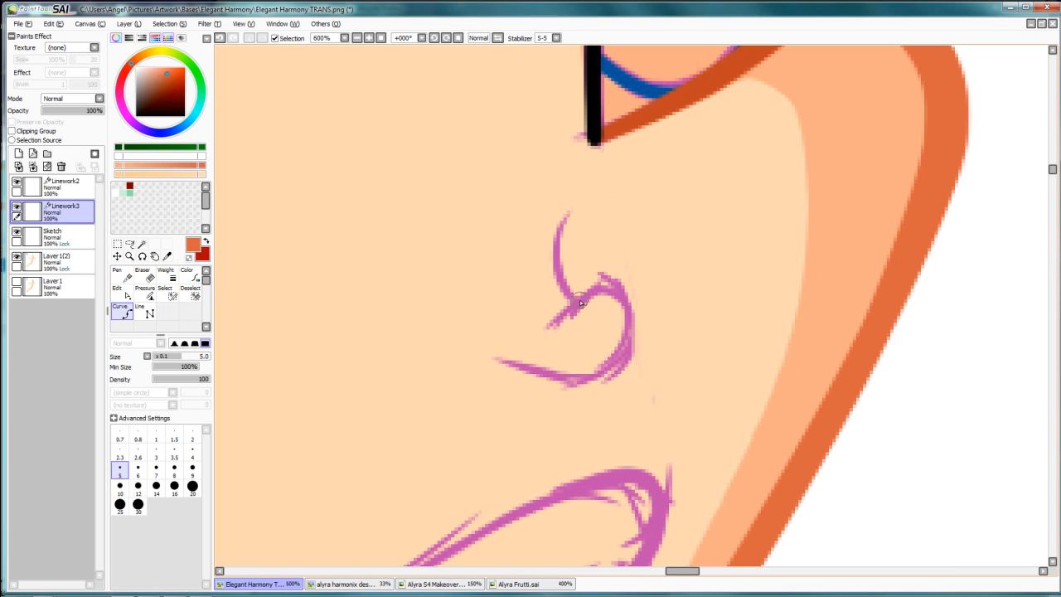
{"action": "left_click", "coordinate": [156, 467]}
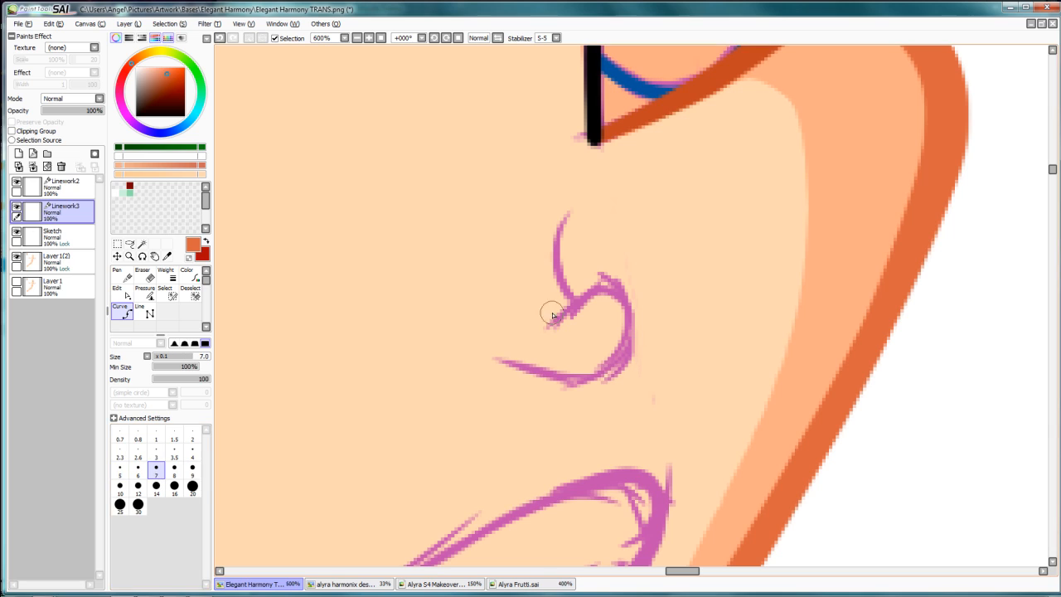
{"action": "left_click", "coordinate": [552, 323]}
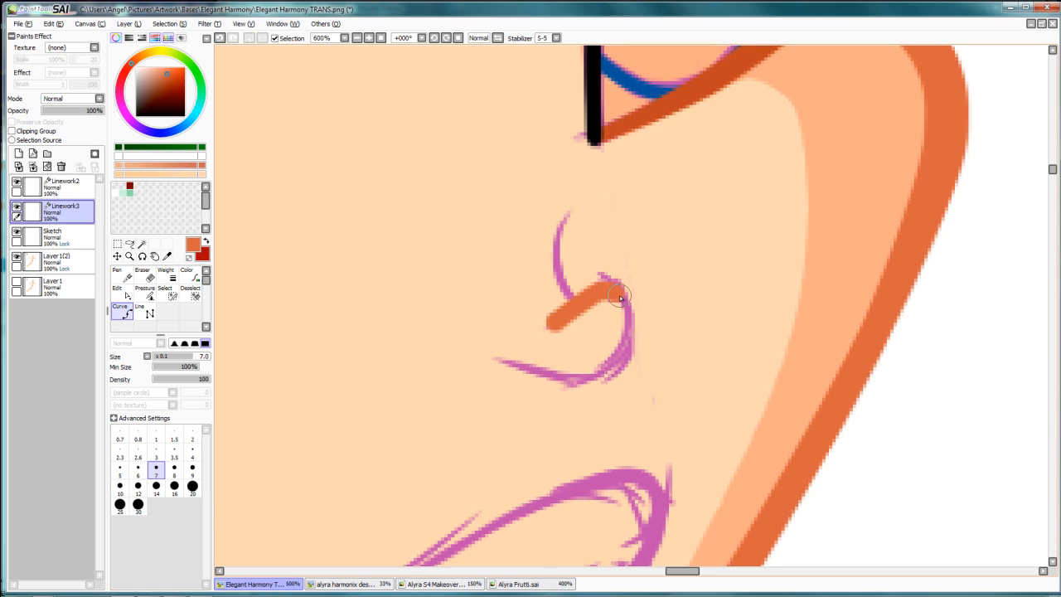
{"action": "left_click", "coordinate": [620, 297]}
{"action": "left_click", "coordinate": [627, 345]}
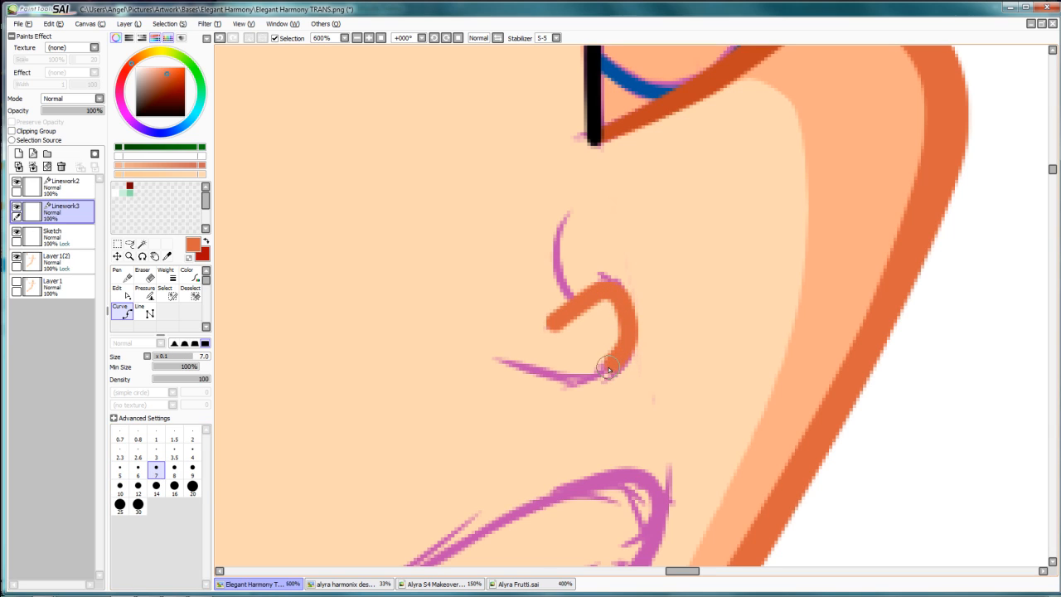
{"action": "double_click", "coordinate": [498, 365]}
{"action": "left_click", "coordinate": [558, 271]}
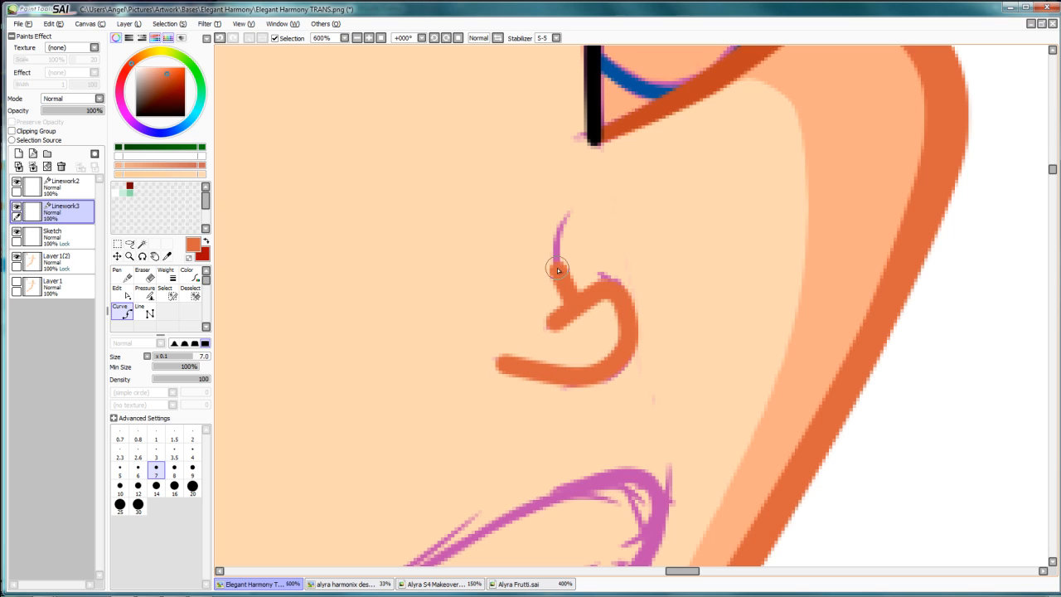
{"action": "key", "text": "shift"}
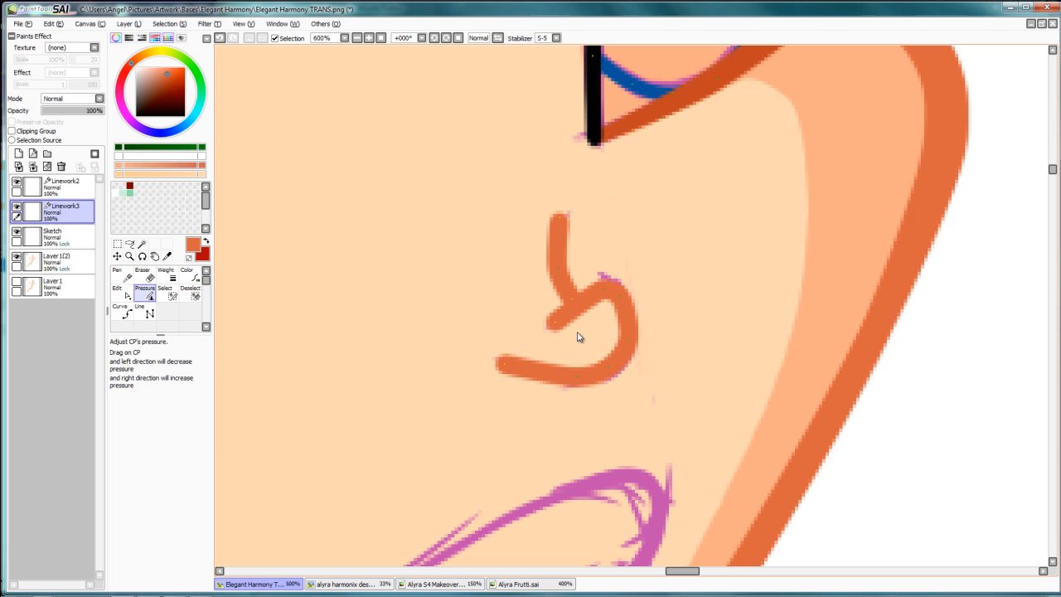
{"action": "left_click_drag", "start_coordinate": [555, 322], "coordinate": [463, 347]}
Try a weight of 10 on the nose tip curve, and restore its weight to 7.
{"action": "left_click", "coordinate": [173, 277]}
{"action": "left_click", "coordinate": [607, 292]}
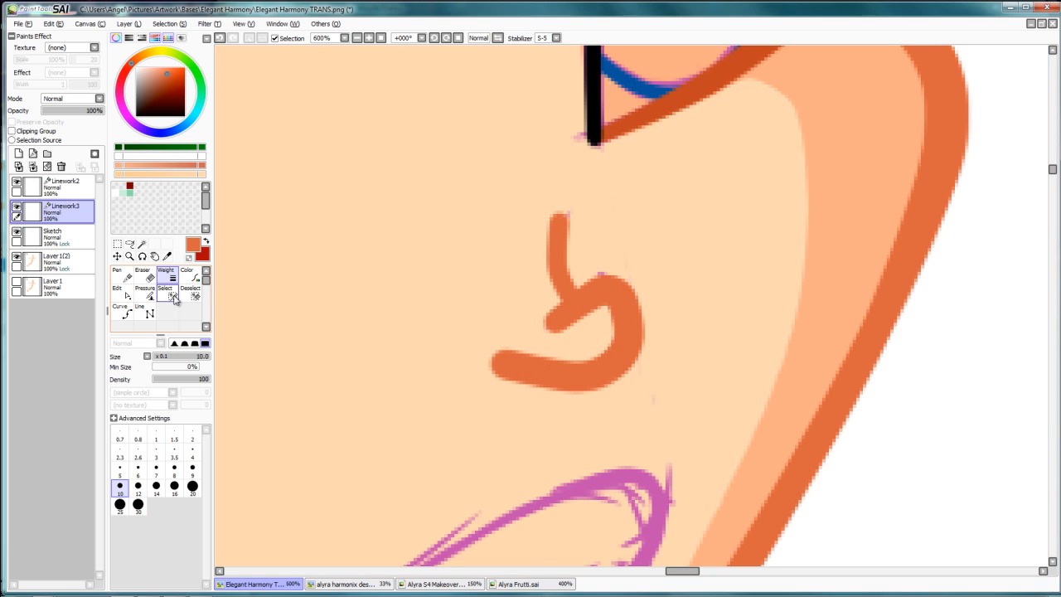
{"action": "left_click", "coordinate": [156, 471]}
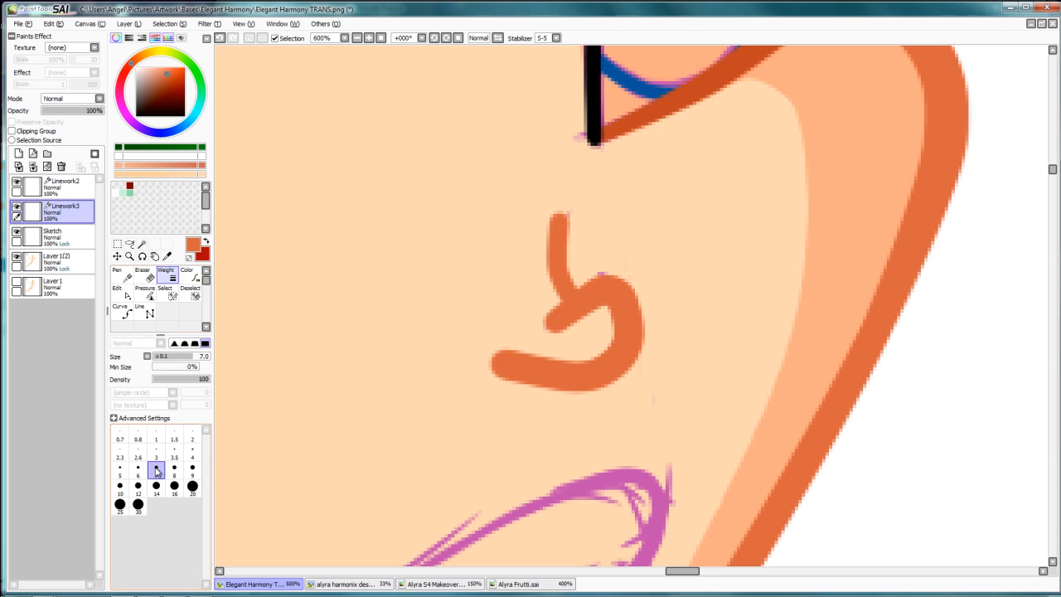
{"action": "left_click", "coordinate": [583, 381]}
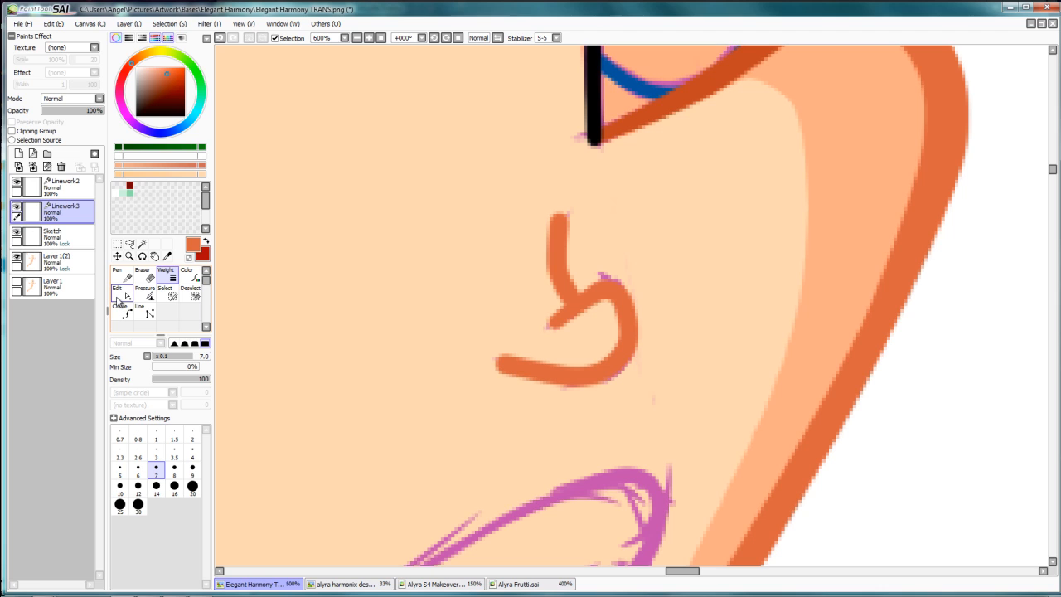
{"action": "left_click", "coordinate": [122, 312]}
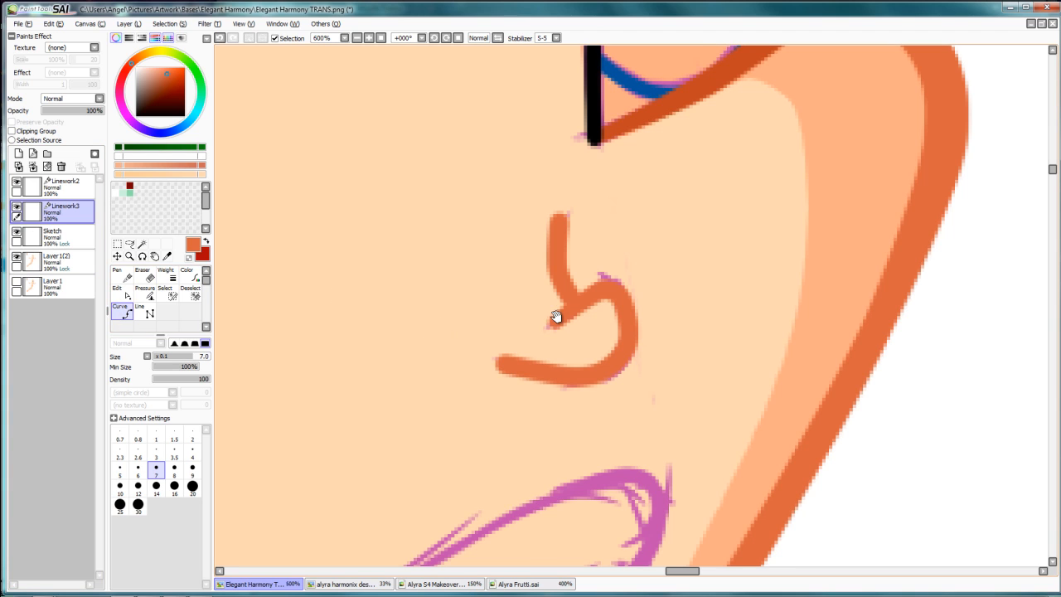
{"action": "left_click_drag", "start_coordinate": [556, 317], "coordinate": [528, 388]}
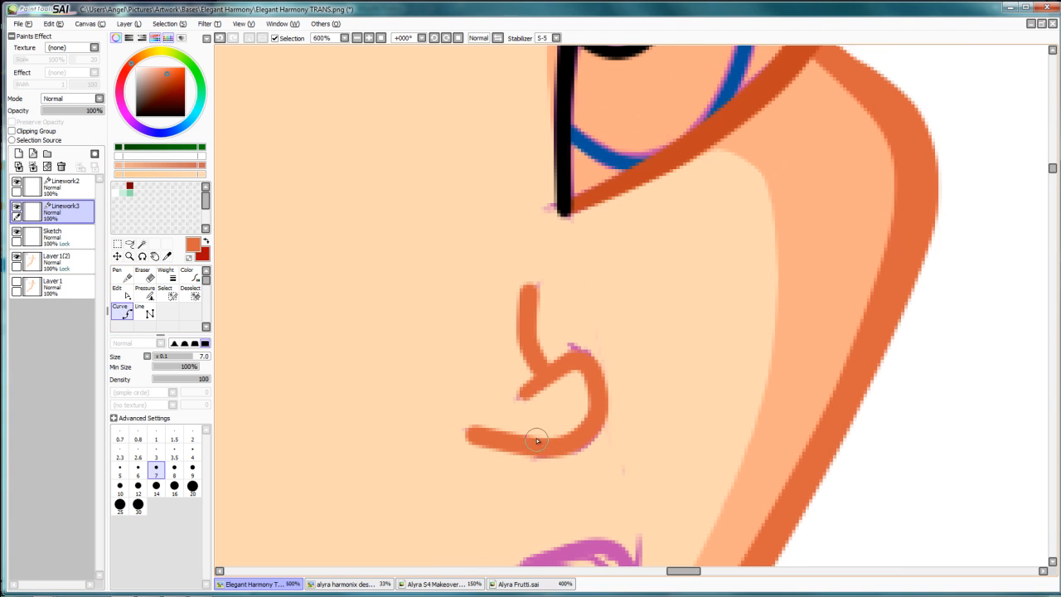
{"action": "left_click_drag", "start_coordinate": [537, 441], "coordinate": [572, 363]}
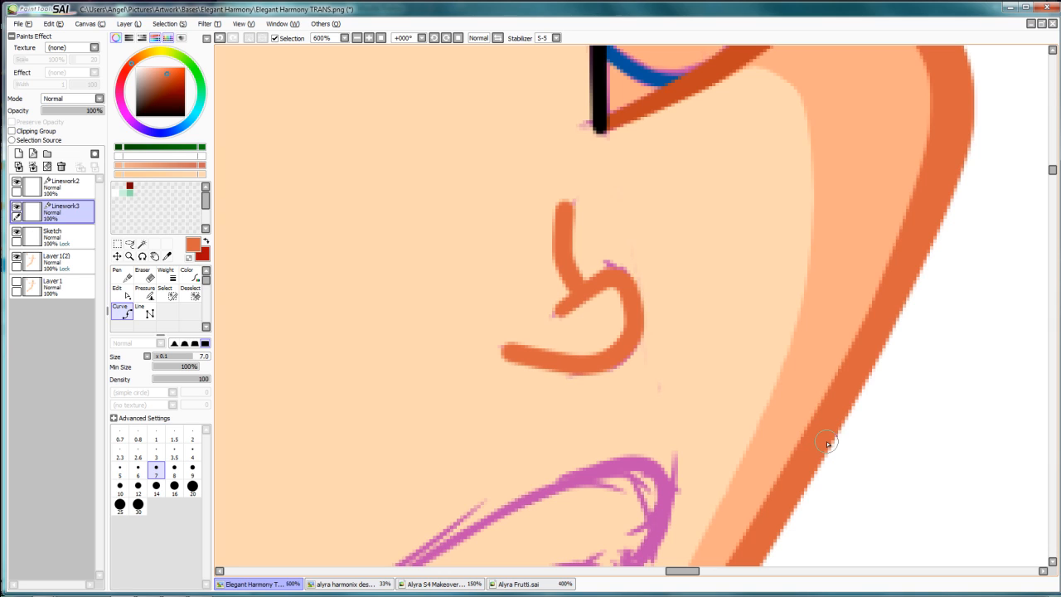
{"action": "left_click", "coordinate": [168, 275]}
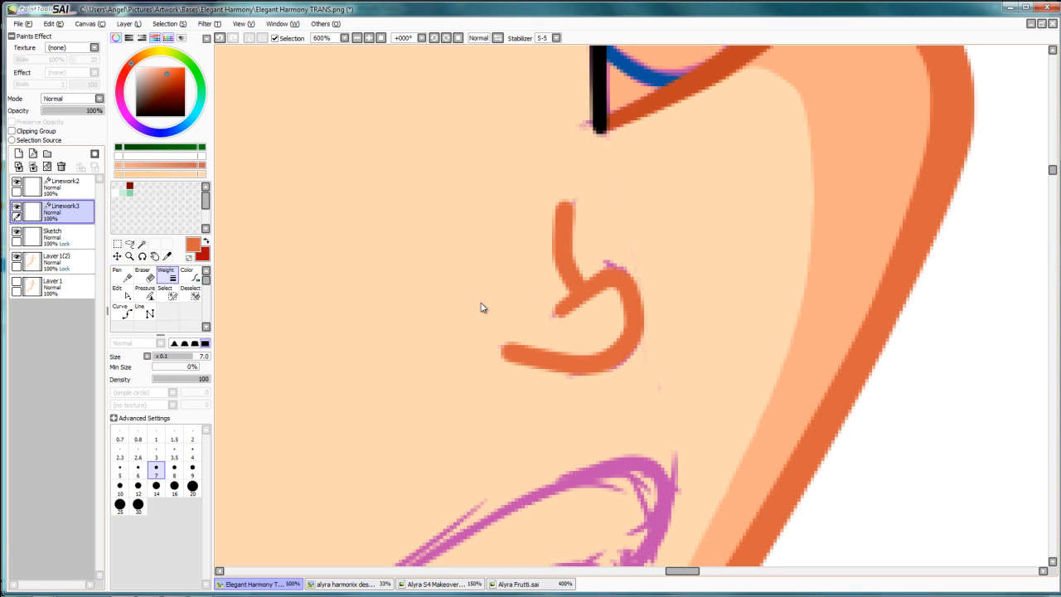
{"action": "left_click", "coordinate": [123, 294]}
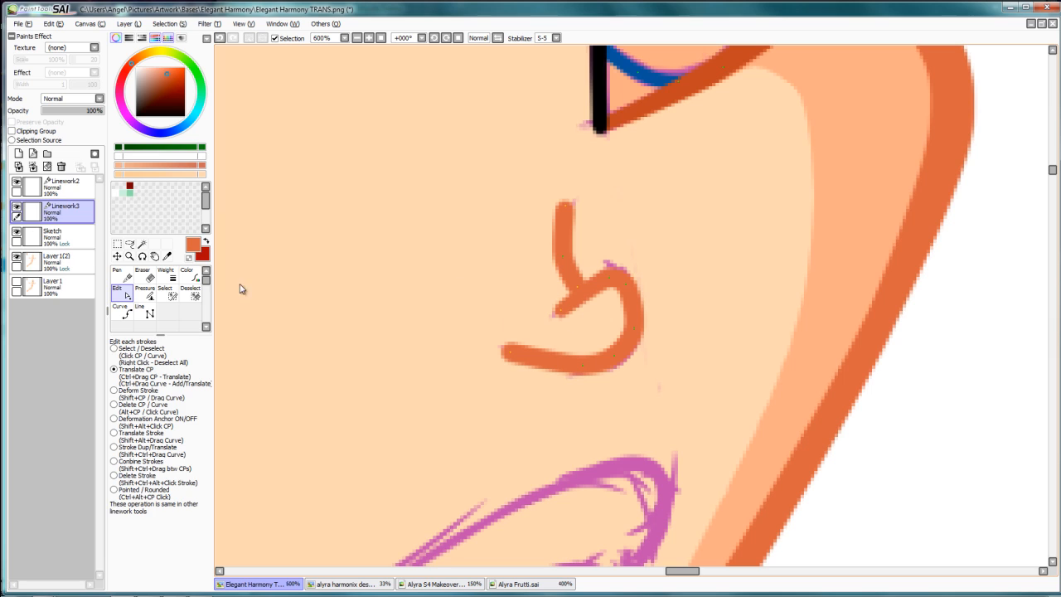
Lower the pressure at the open ends of the nose curves and raise it at the top of the nostril curve.
{"action": "left_click", "coordinate": [144, 293]}
{"action": "left_click_drag", "start_coordinate": [560, 312], "coordinate": [566, 316]}
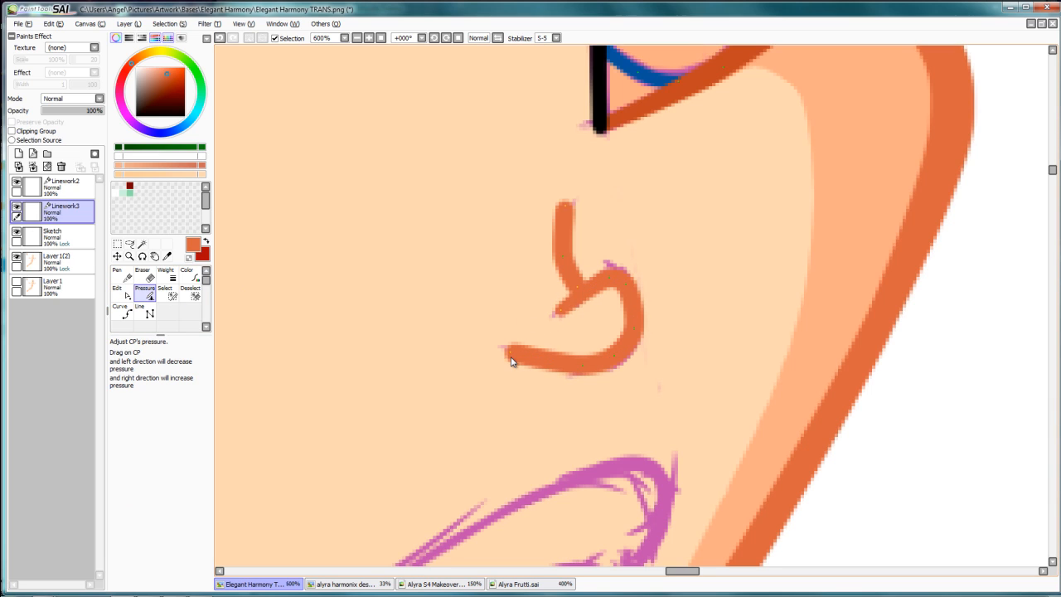
{"action": "left_click_drag", "start_coordinate": [511, 355], "coordinate": [398, 346]}
{"action": "left_click_drag", "start_coordinate": [610, 277], "coordinate": [699, 291]}
{"action": "left_click_drag", "start_coordinate": [564, 206], "coordinate": [378, 208]}
{"action": "left_click", "coordinate": [166, 275]}
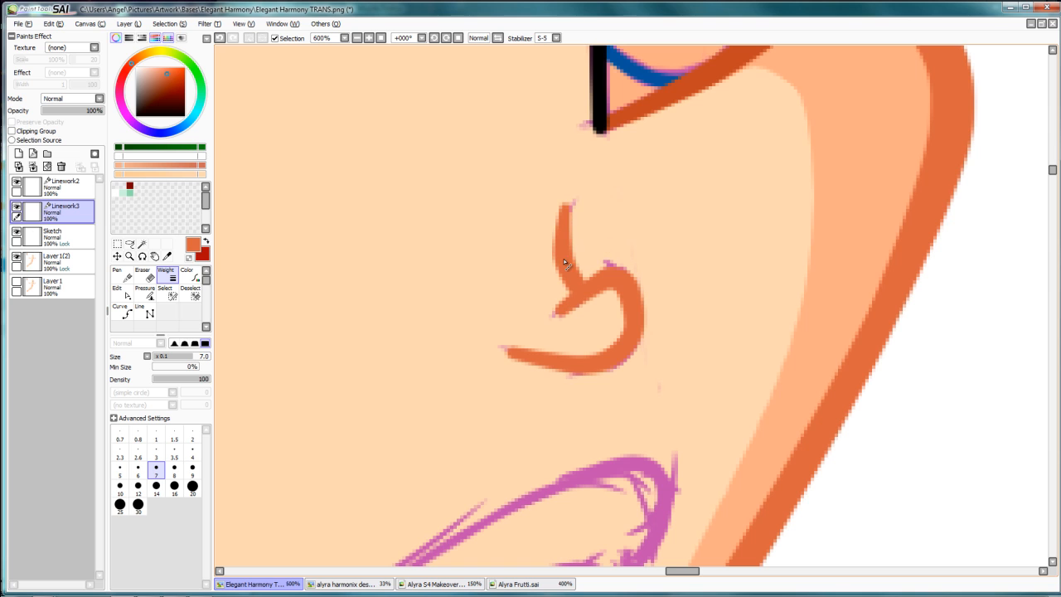
Sample the magenta lip outline colour from the Alyra Frutti drawing and return to the Elegant Harmony drawing.
{"action": "scroll", "coordinate": [477, 218], "scroll_direction": "down", "scroll_amount": 2}
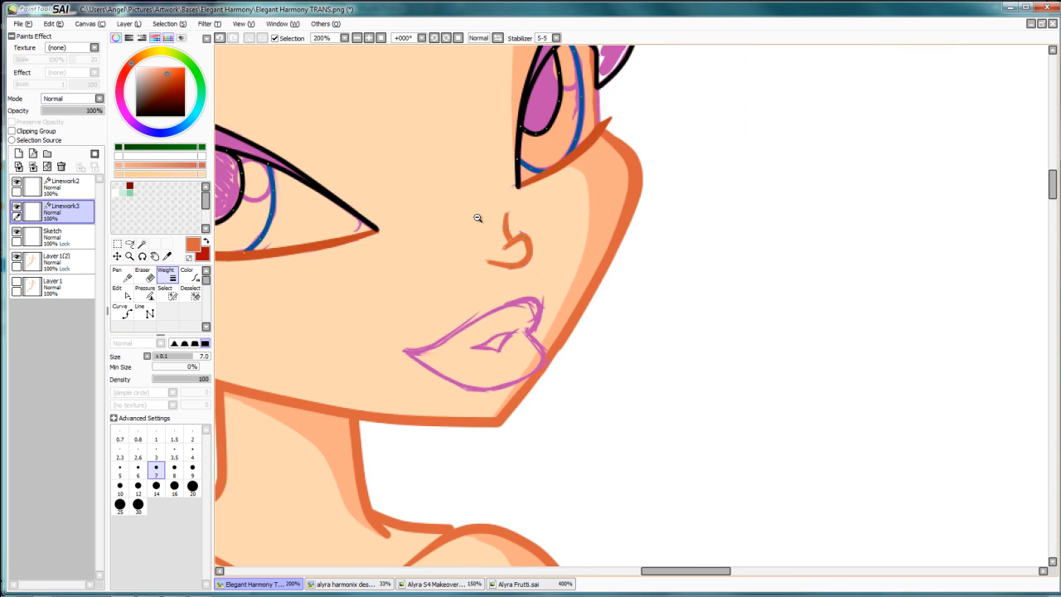
{"action": "scroll", "coordinate": [478, 218], "scroll_direction": "down", "scroll_amount": 1}
{"action": "left_click_drag", "start_coordinate": [477, 270], "coordinate": [521, 349]}
{"action": "scroll", "coordinate": [524, 396], "scroll_direction": "up", "scroll_amount": 2}
{"action": "left_click_drag", "start_coordinate": [524, 394], "coordinate": [537, 310]}
{"action": "scroll", "coordinate": [538, 310], "scroll_direction": "up", "scroll_amount": 1}
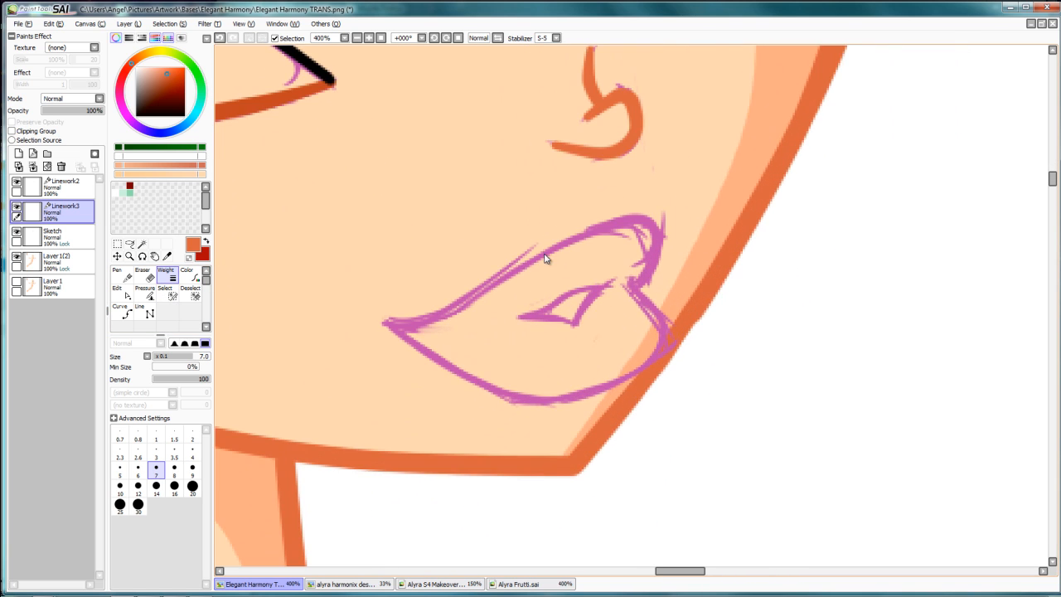
{"action": "key", "text": "ctrl+Tab"}
{"action": "key", "text": "ctrl+Tab"}
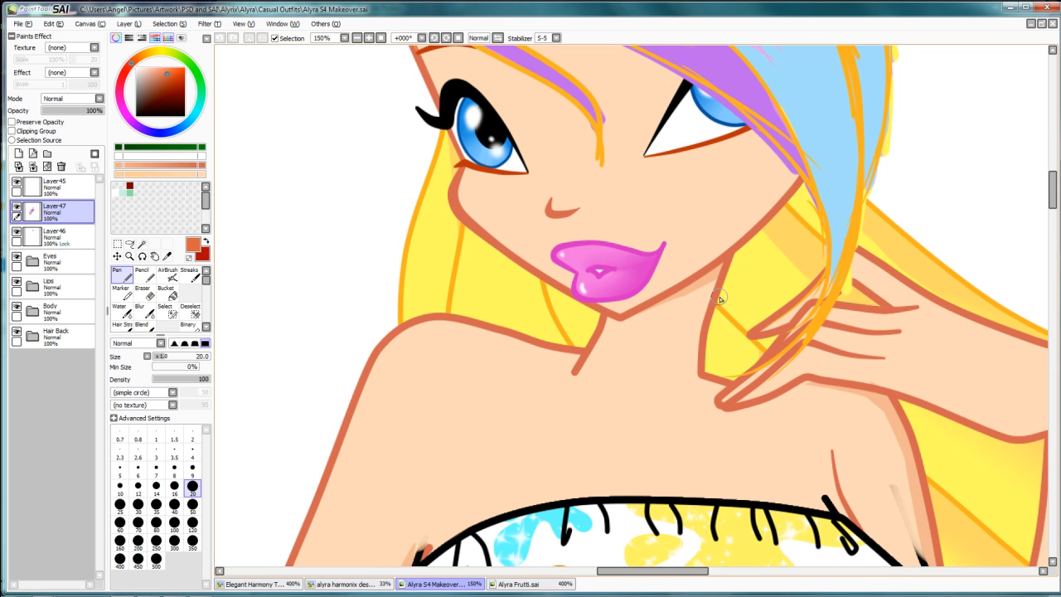
{"action": "key", "text": "ctrl+Tab"}
{"action": "left_click_drag", "start_coordinate": [717, 320], "coordinate": [746, 99]}
{"action": "left_click_drag", "start_coordinate": [531, 514], "coordinate": [654, 223]}
{"action": "left_click", "coordinate": [647, 253], "text": "alt"}
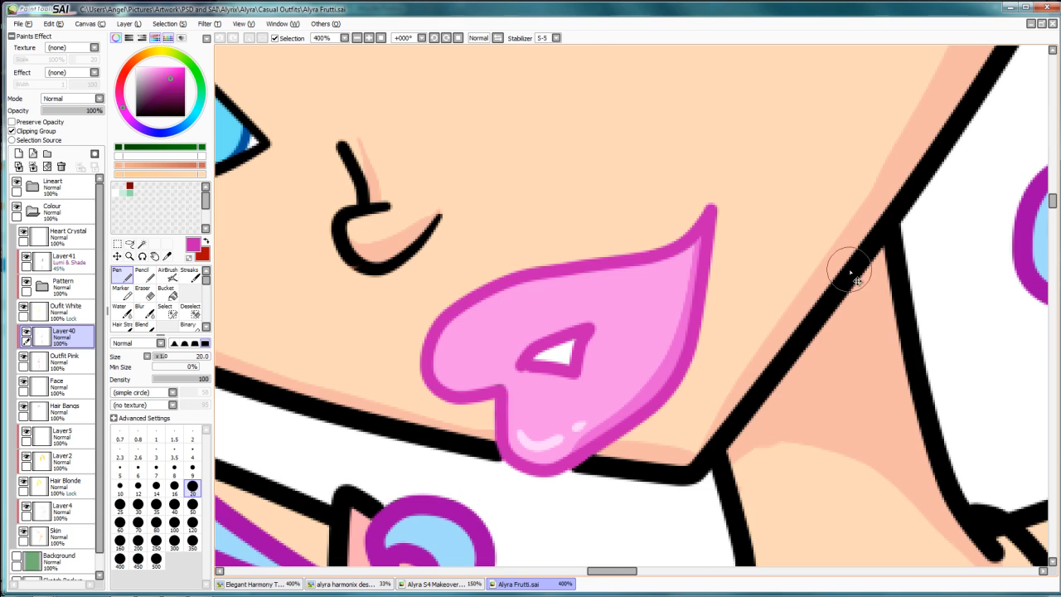
{"action": "key", "text": "ctrl+Tab"}
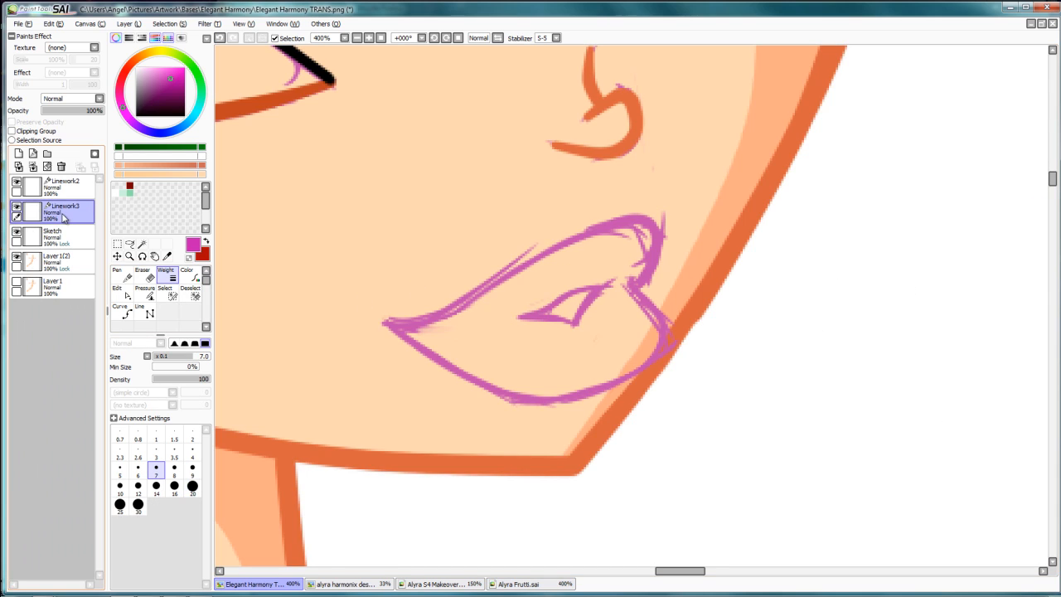
Recolour the Sketch layer's lines to teal, keeping magenta as the secondary colour.
{"action": "left_click", "coordinate": [60, 246]}
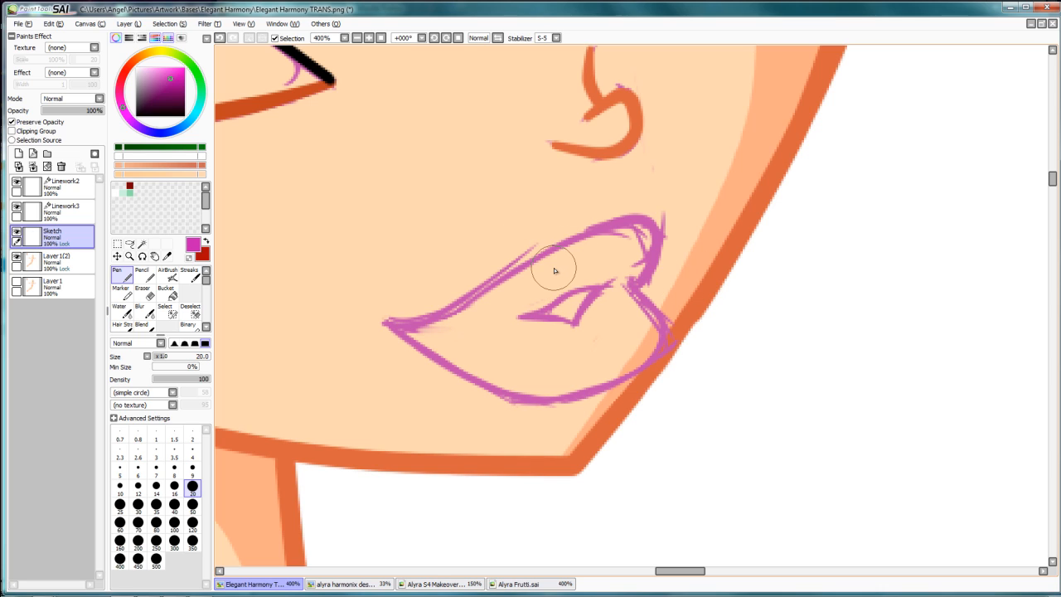
{"action": "key", "text": "x"}
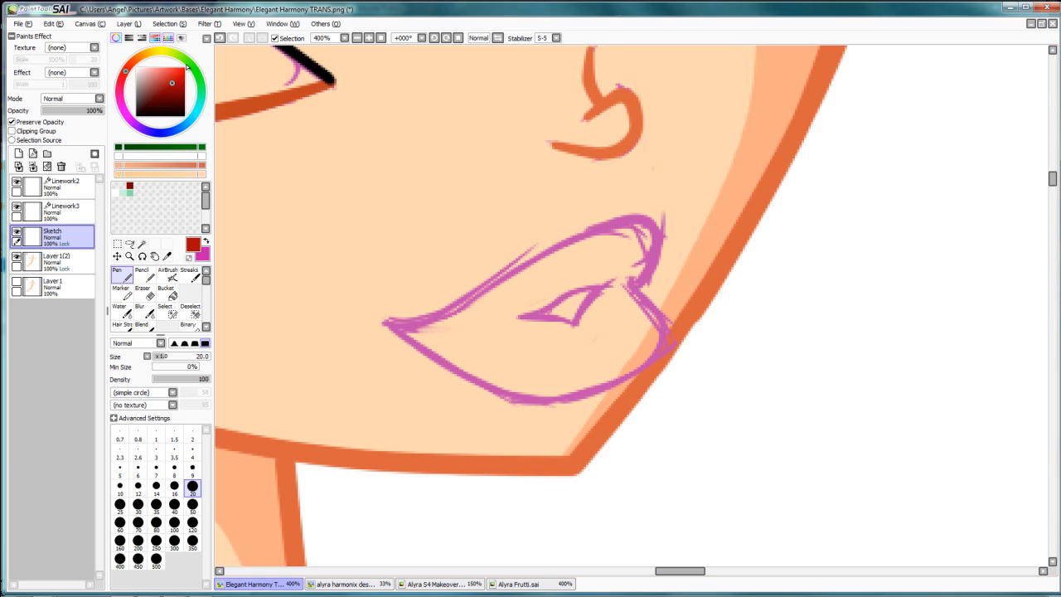
{"action": "left_click_drag", "start_coordinate": [187, 67], "coordinate": [190, 64]}
{"action": "left_click", "coordinate": [195, 114]}
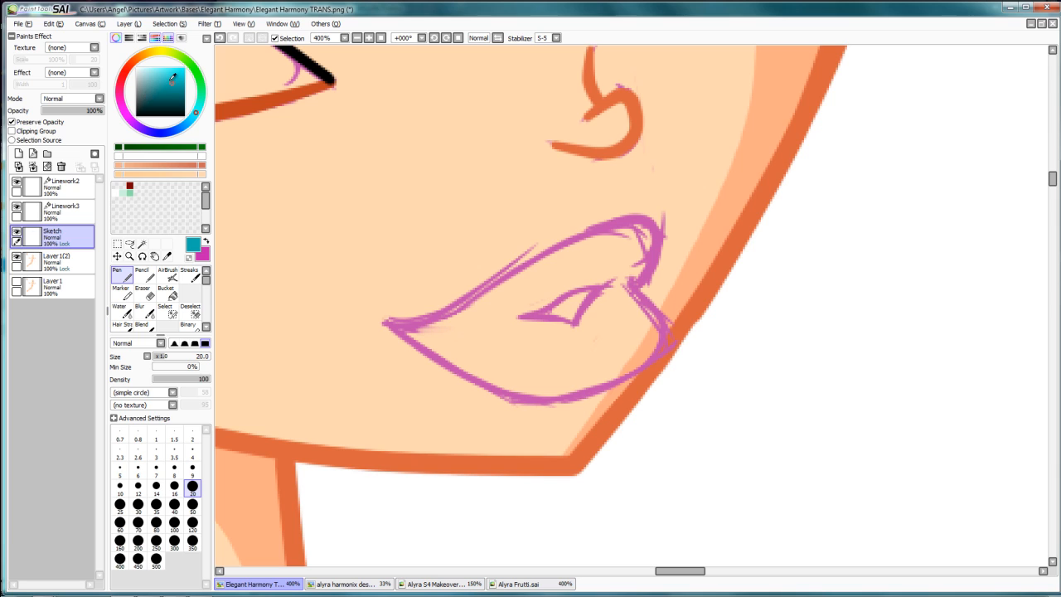
{"action": "left_click", "coordinate": [171, 79]}
{"action": "key", "text": "ctrl+f"}
Merge the Linework2 layer down into Linework3.
{"action": "left_click", "coordinate": [62, 216]}
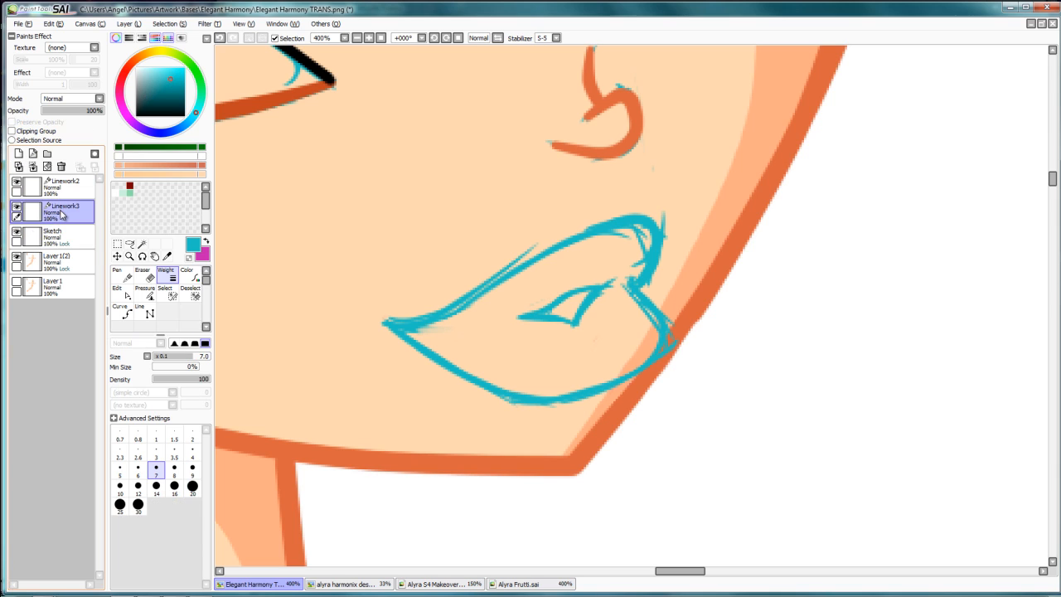
{"action": "left_click", "coordinate": [58, 196]}
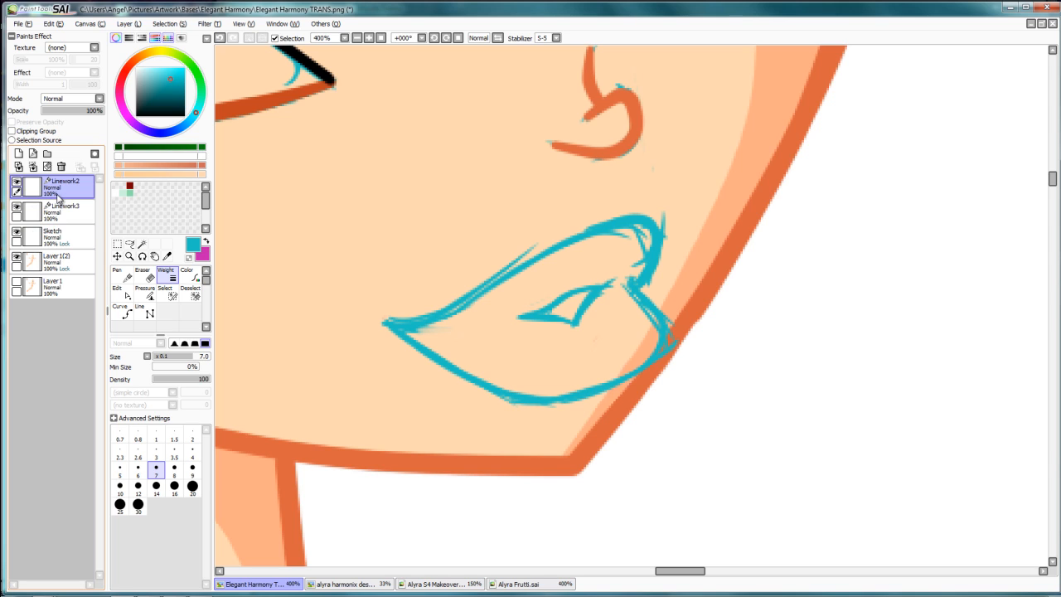
{"action": "key", "text": "ctrl+e"}
Ink the closed outer lip outline over the sketch in magenta with the size 7 Curve tool.
{"action": "left_click", "coordinate": [125, 315]}
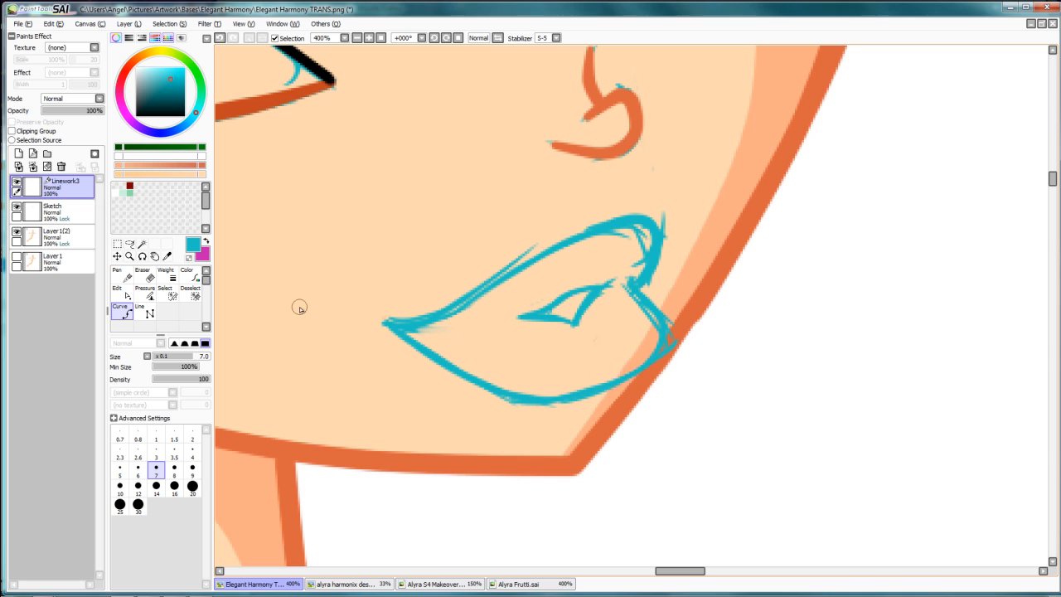
{"action": "key", "text": "x"}
{"action": "left_click", "coordinate": [382, 318]}
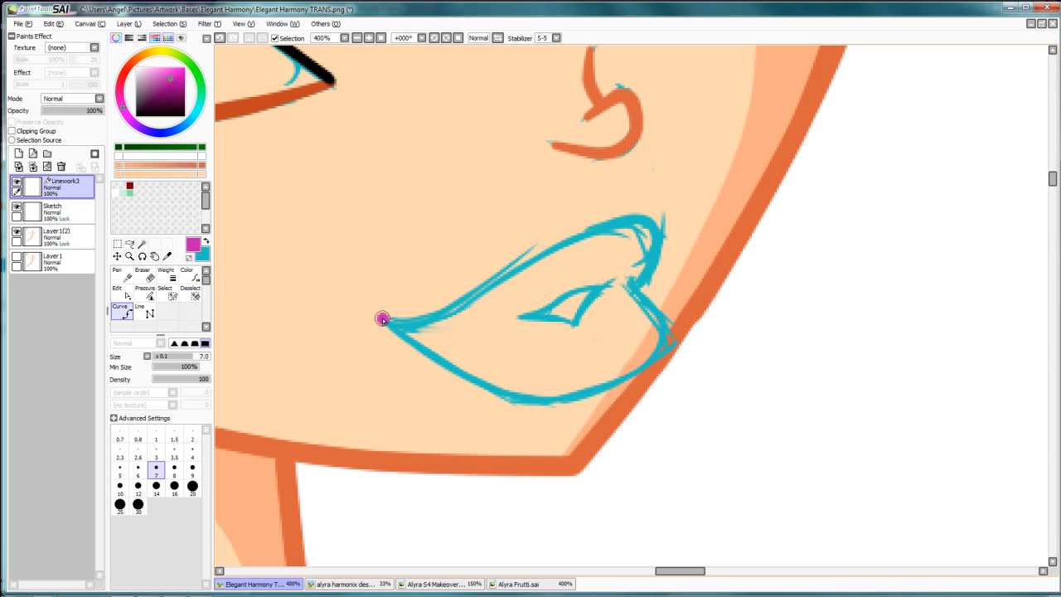
{"action": "left_click", "coordinate": [413, 324]}
{"action": "left_click", "coordinate": [460, 305]}
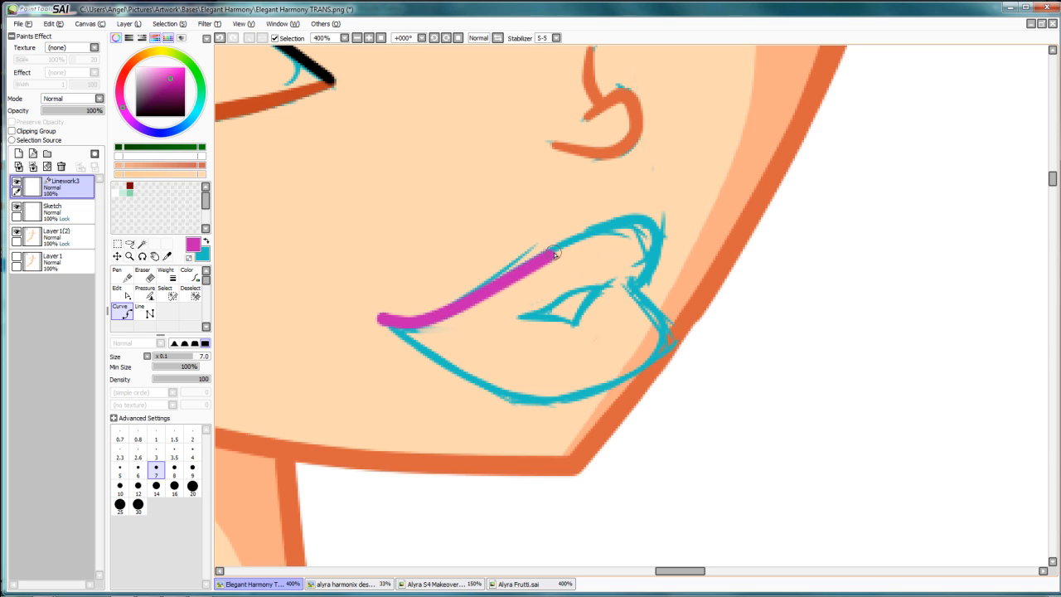
{"action": "left_click", "coordinate": [552, 248]}
{"action": "left_click", "coordinate": [626, 218]}
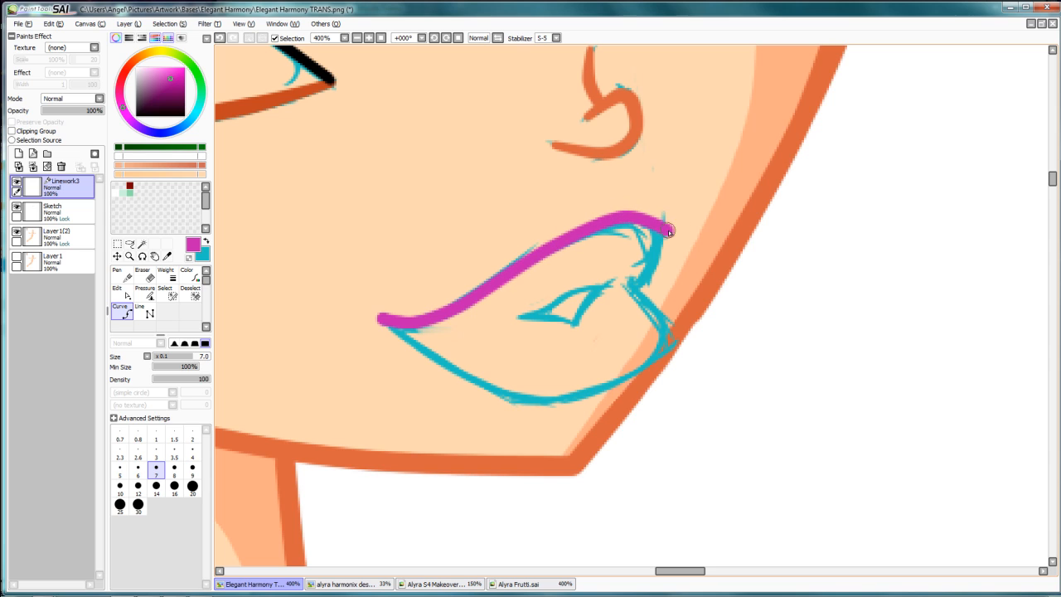
{"action": "left_click", "coordinate": [664, 243]}
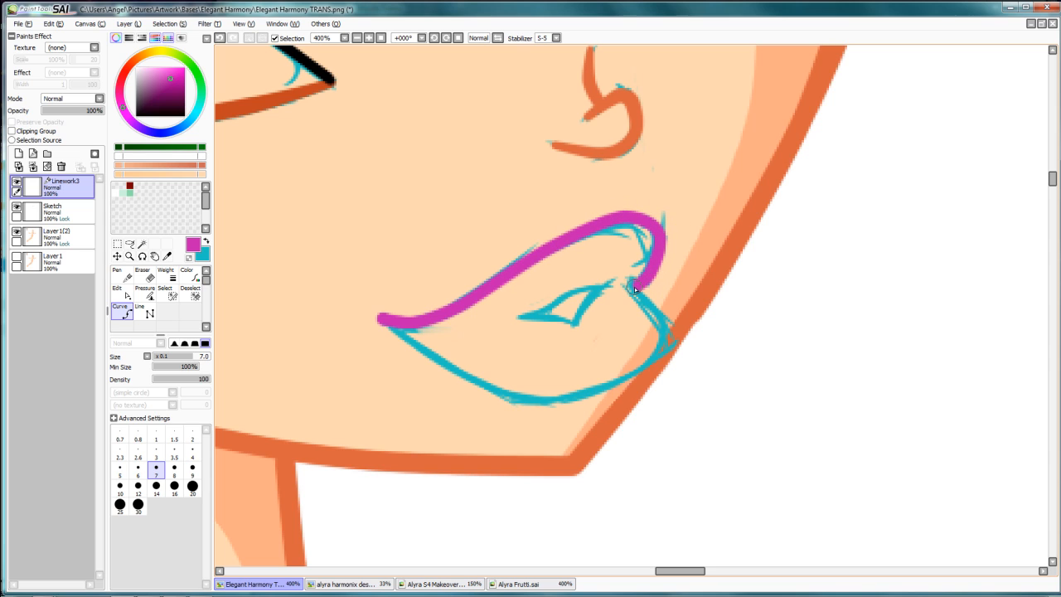
{"action": "left_click", "coordinate": [630, 290]}
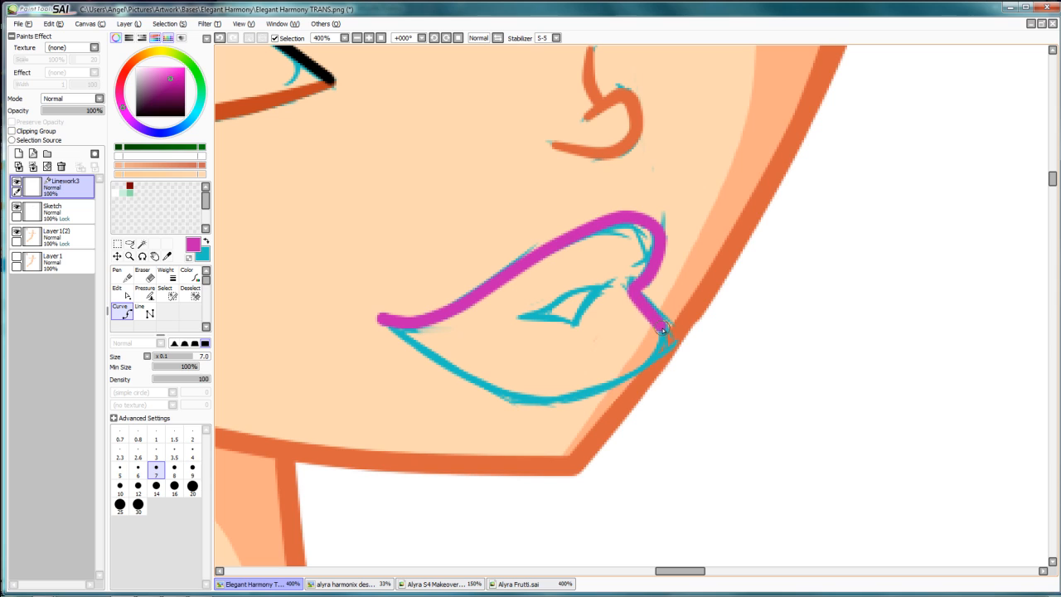
{"action": "left_click", "coordinate": [621, 382]}
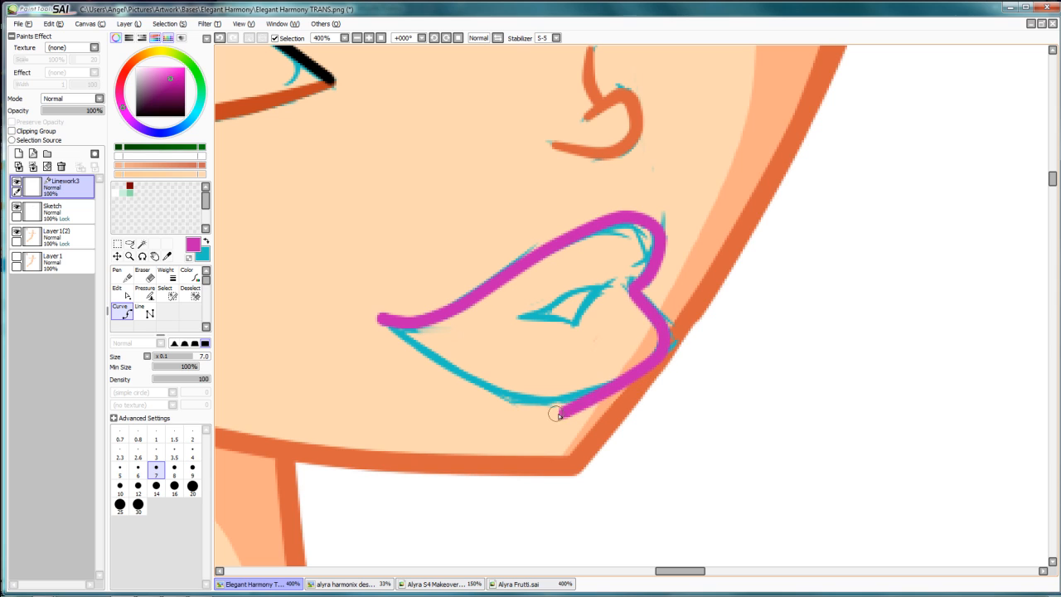
{"action": "left_click", "coordinate": [471, 387]}
{"action": "double_click", "coordinate": [383, 318]}
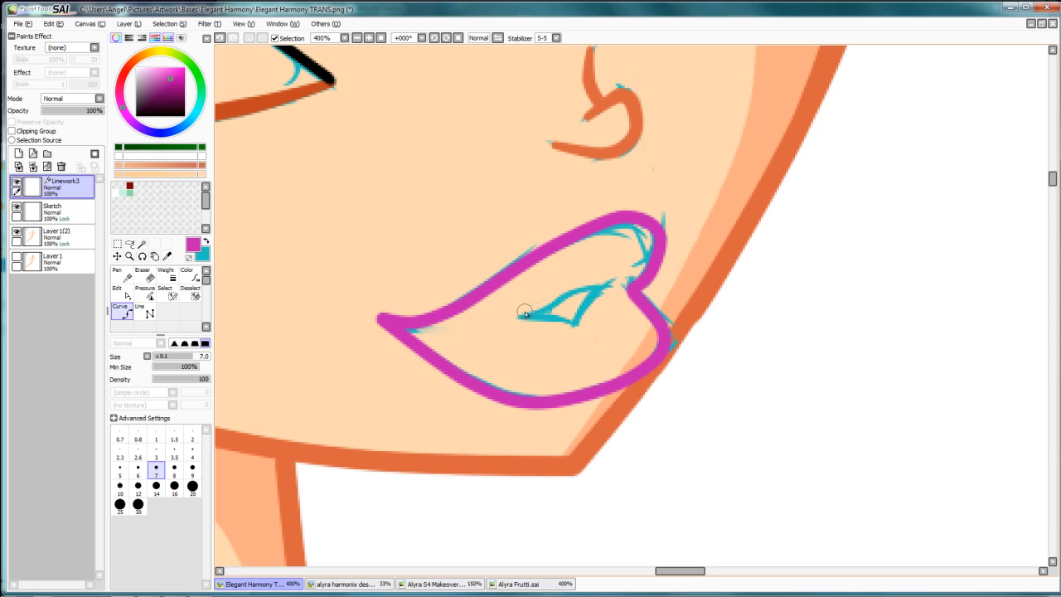
Ink the small inner shape in the middle of the lips with magenta curves over the sketch.
{"action": "left_click", "coordinate": [525, 317]}
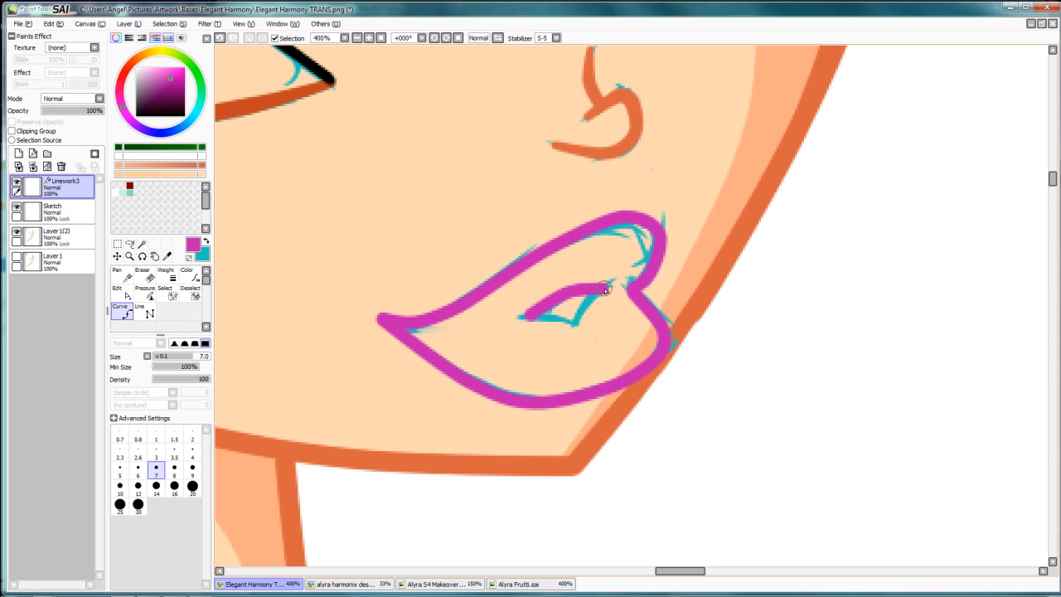
{"action": "left_click", "coordinate": [601, 290]}
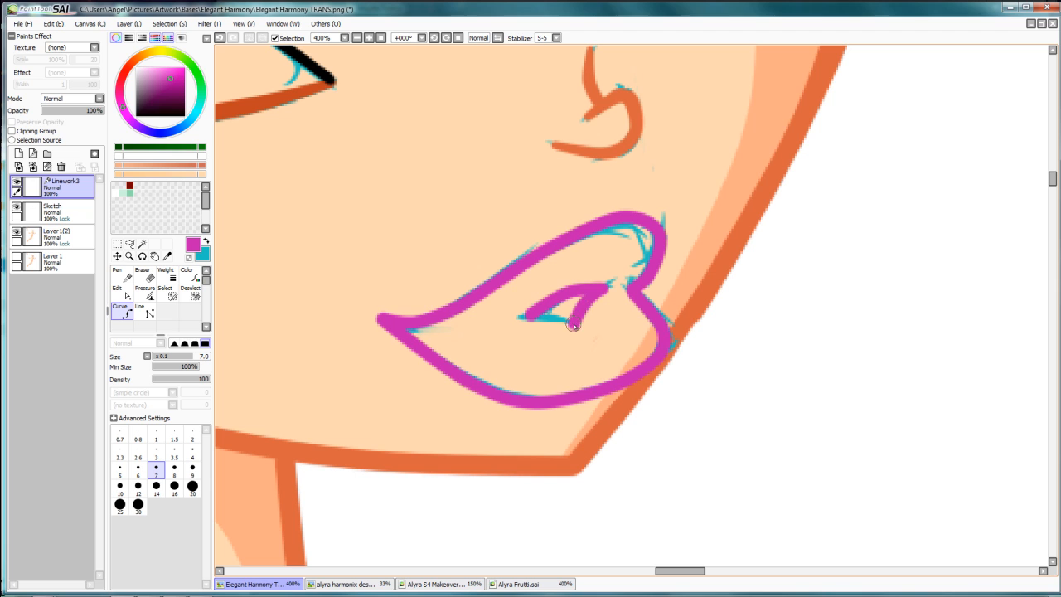
{"action": "left_click", "coordinate": [573, 325]}
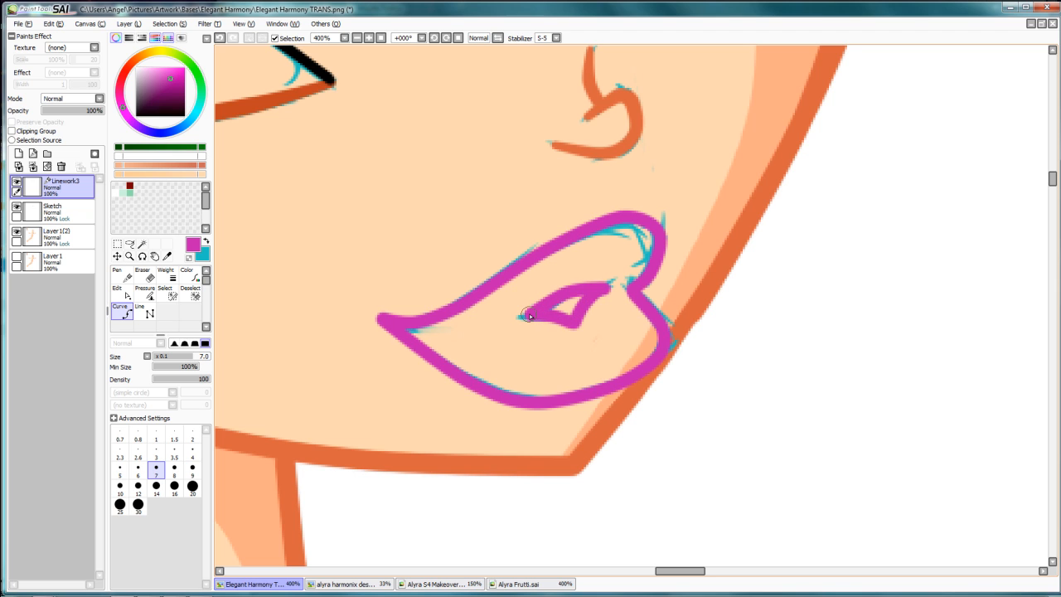
Delete the Sketch layer to leave only the finished facial linework.
{"action": "scroll", "coordinate": [528, 316], "scroll_direction": "down", "scroll_amount": 6}
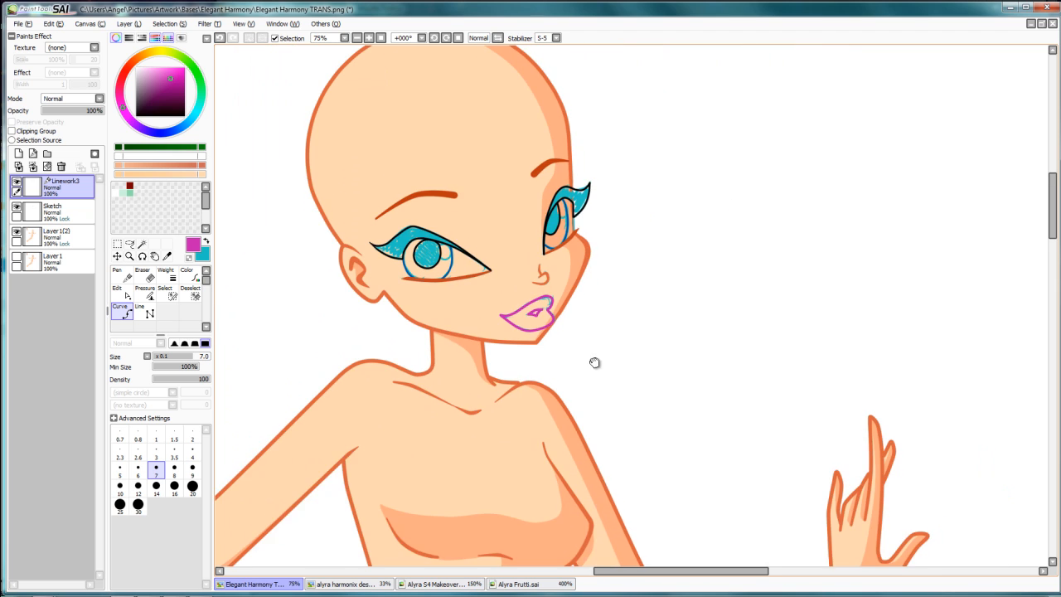
{"action": "scroll", "coordinate": [600, 286], "scroll_direction": "up", "scroll_amount": 1}
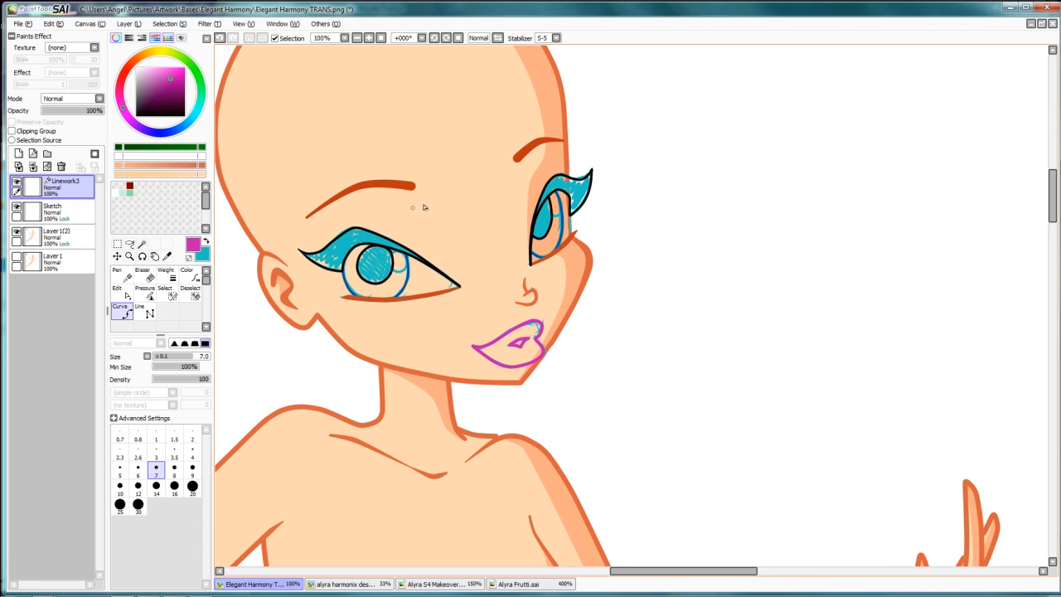
{"action": "left_click", "coordinate": [72, 217]}
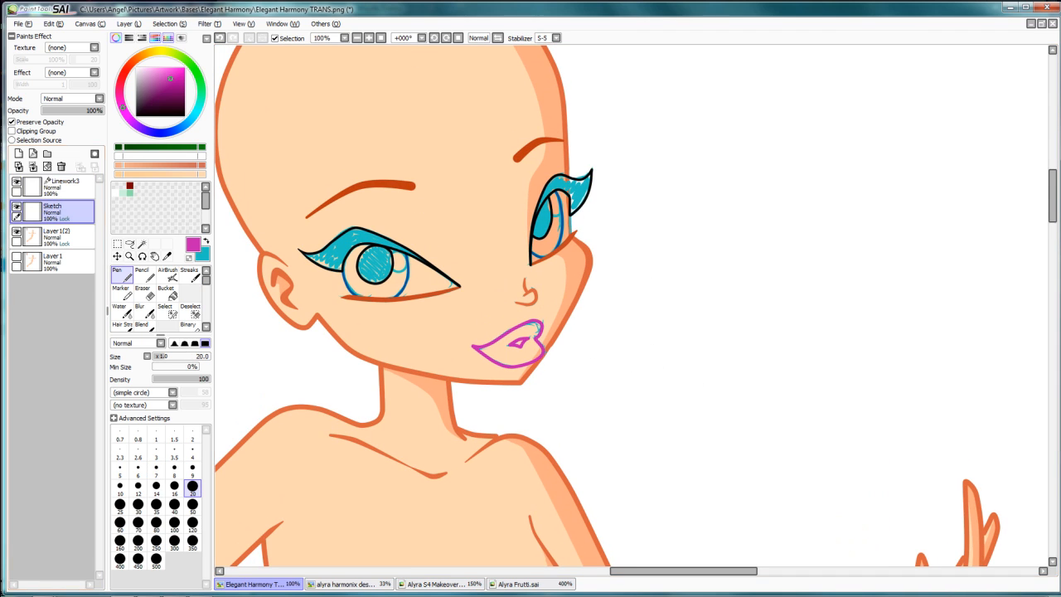
{"action": "left_click", "coordinate": [61, 165]}
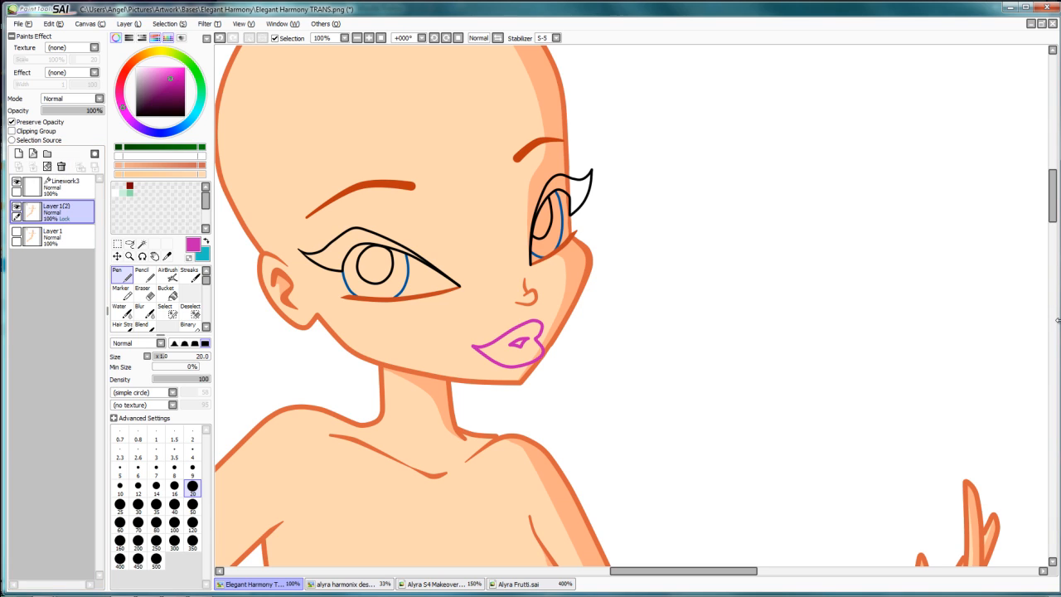
Add a new layer below Linework3, make Linework3 the selection source, and activate the new layer for filling.
{"action": "left_click", "coordinate": [18, 154]}
{"action": "left_click", "coordinate": [142, 243]}
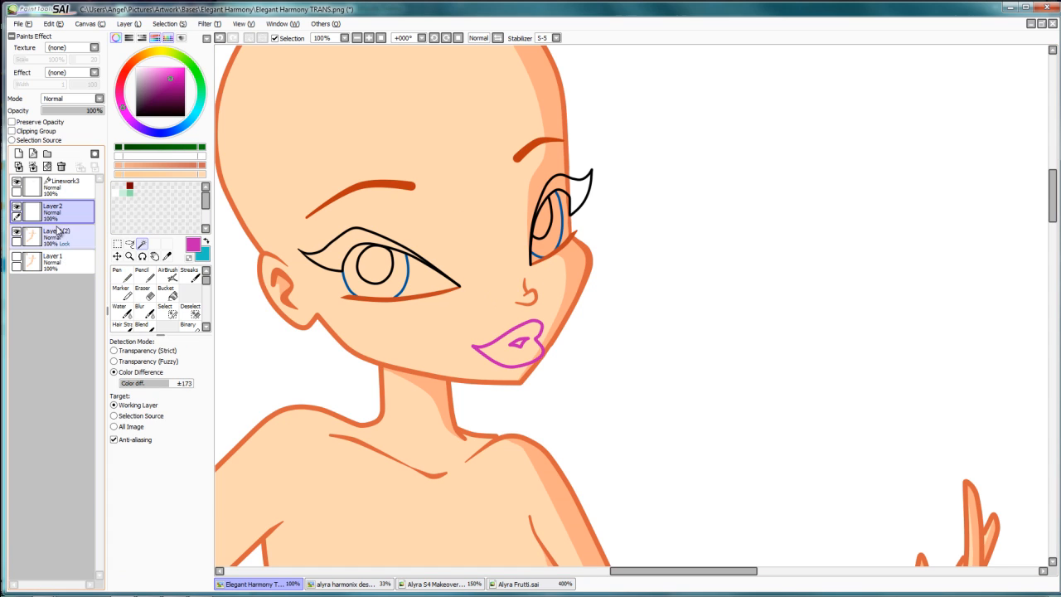
{"action": "left_click", "coordinate": [60, 192]}
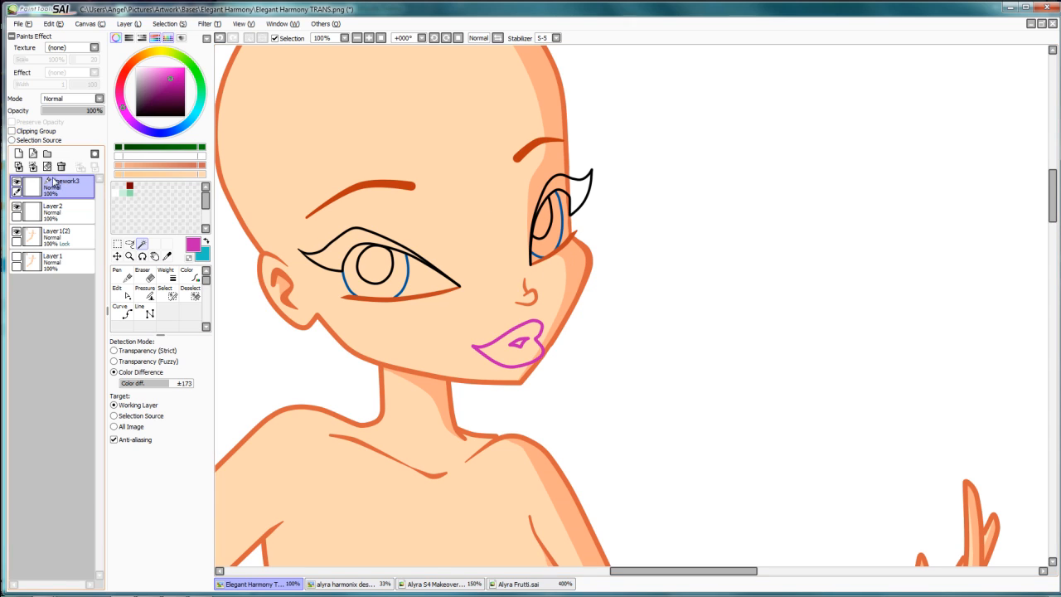
{"action": "left_click", "coordinate": [12, 140]}
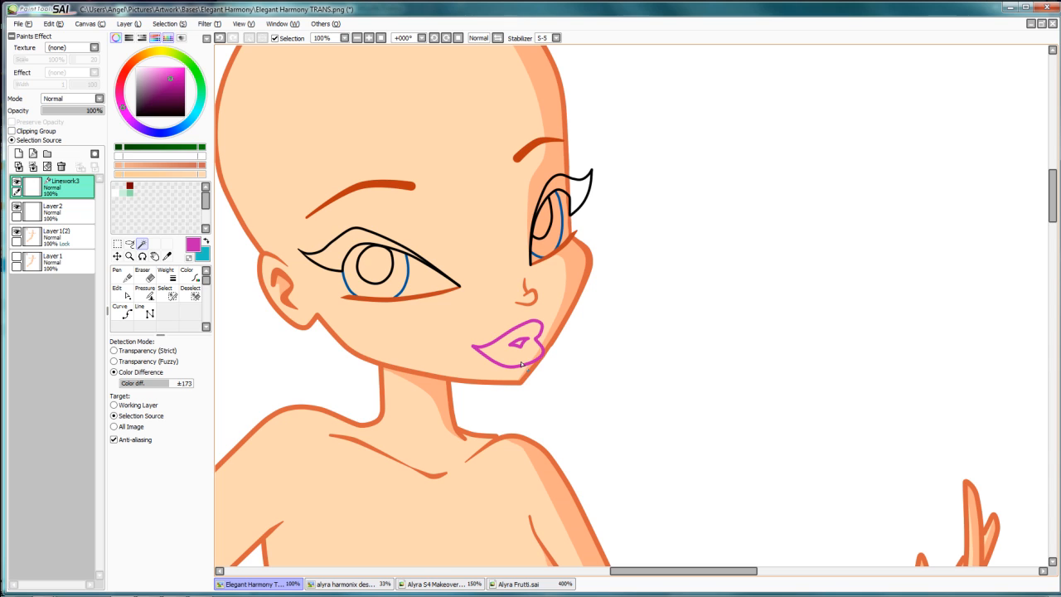
{"action": "left_click", "coordinate": [64, 220]}
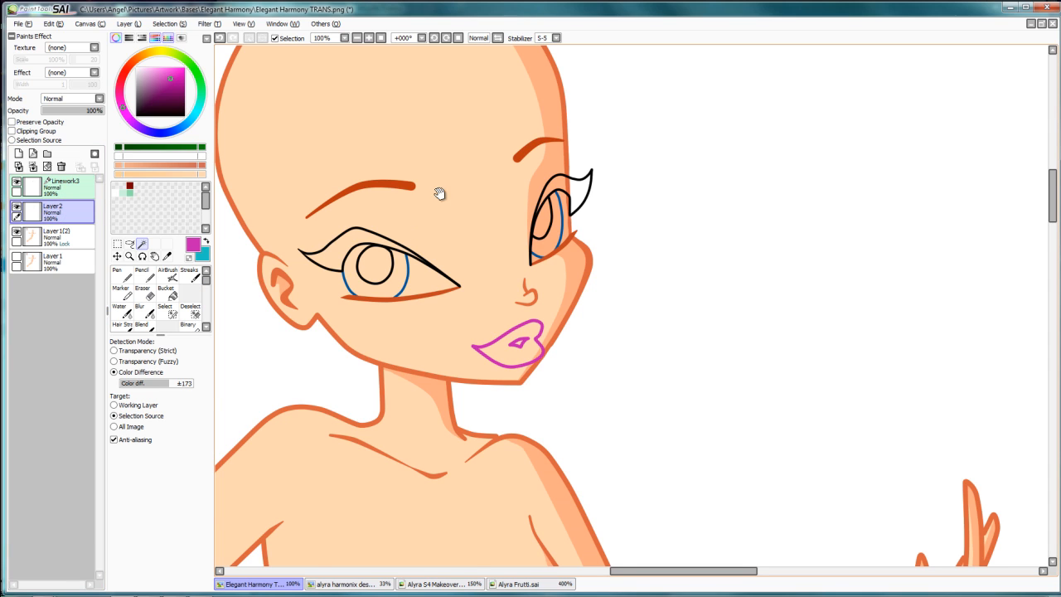
Select the upper lash shapes of both eyes with the Magic Wand and expand the selection by one increment.
{"action": "scroll", "coordinate": [439, 193], "scroll_direction": "up", "scroll_amount": 2}
{"action": "left_click", "coordinate": [668, 192]}
{"action": "left_click", "coordinate": [303, 267]}
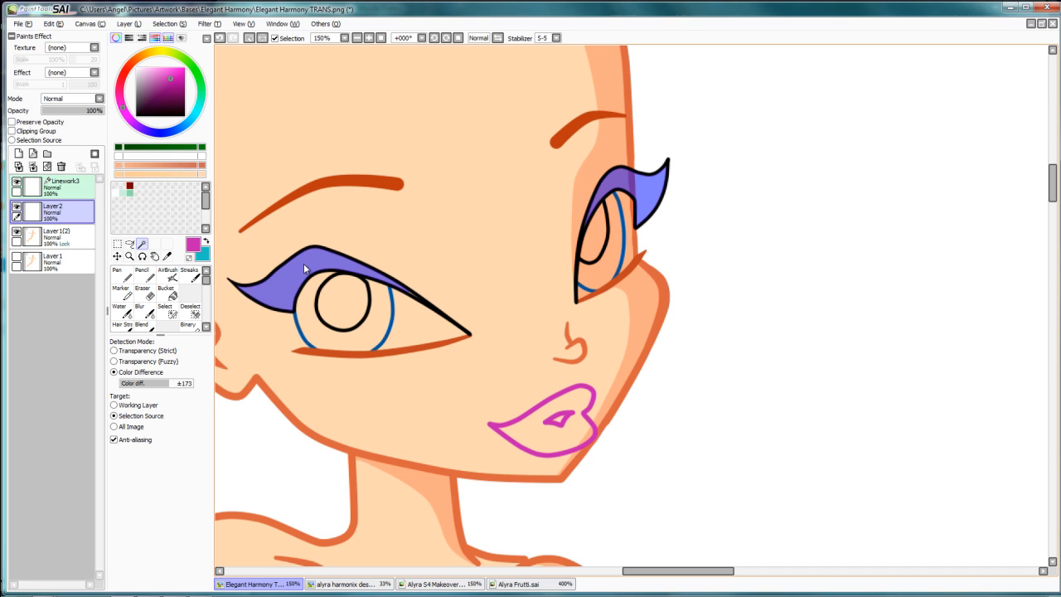
{"action": "left_click", "coordinate": [128, 25]}
{"action": "mouse_move", "coordinate": [170, 23]}
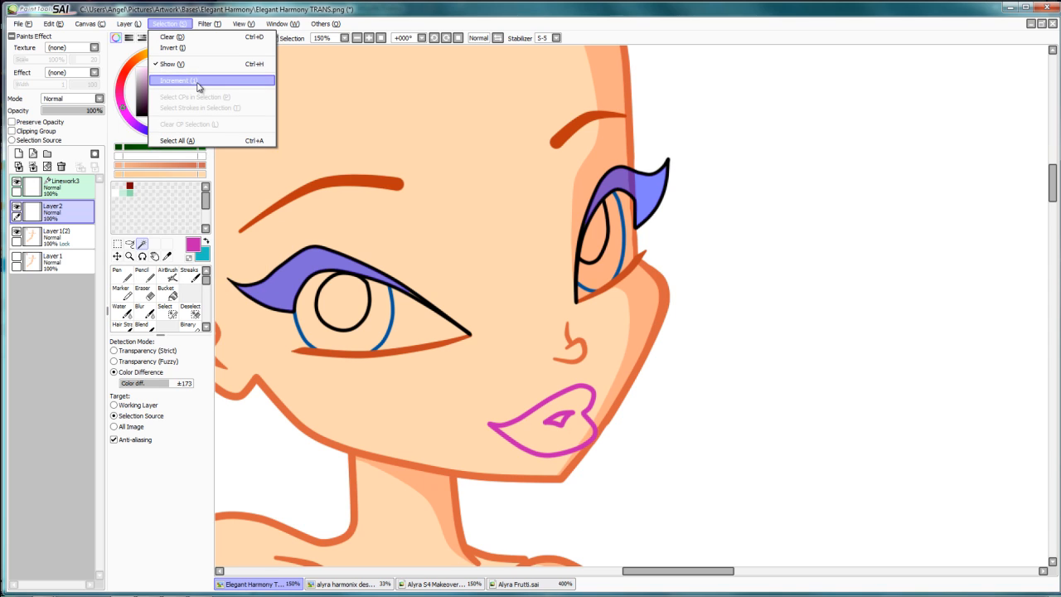
{"action": "left_click", "coordinate": [170, 24]}
{"action": "left_click", "coordinate": [170, 23]}
{"action": "left_click", "coordinate": [174, 81]}
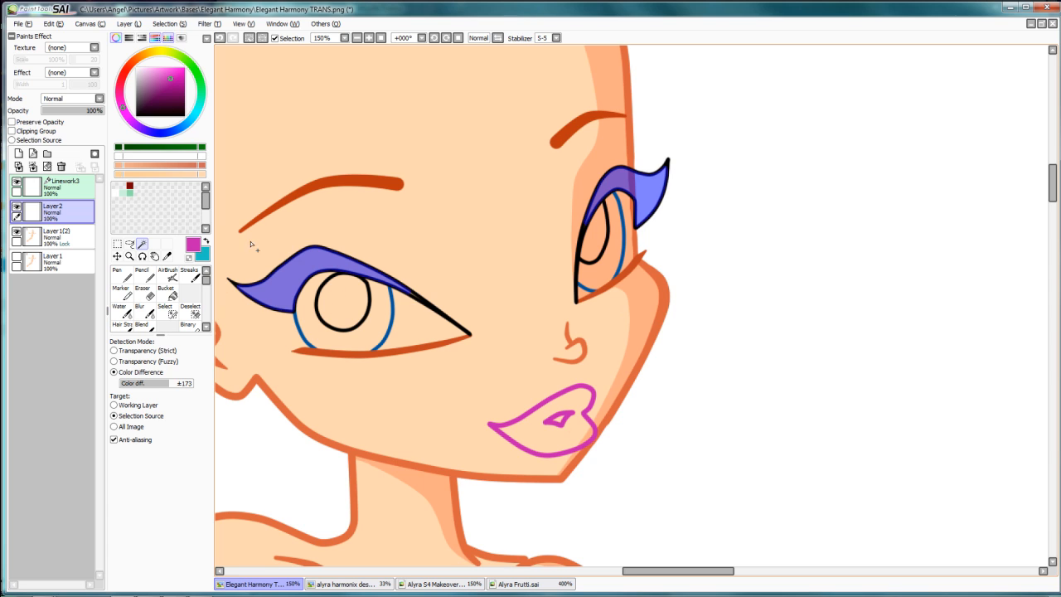
Fill the selected lash shapes with black on Layer2 and clear the selection.
{"action": "left_click", "coordinate": [122, 277]}
{"action": "left_click_drag", "start_coordinate": [165, 81], "coordinate": [100, 140]}
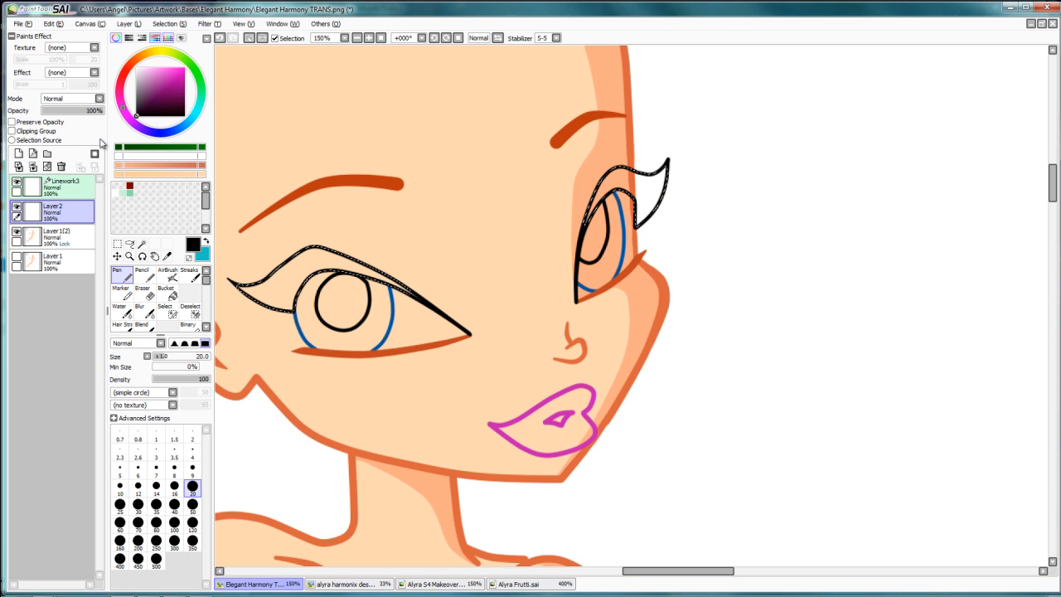
{"action": "key", "text": "ctrl+f"}
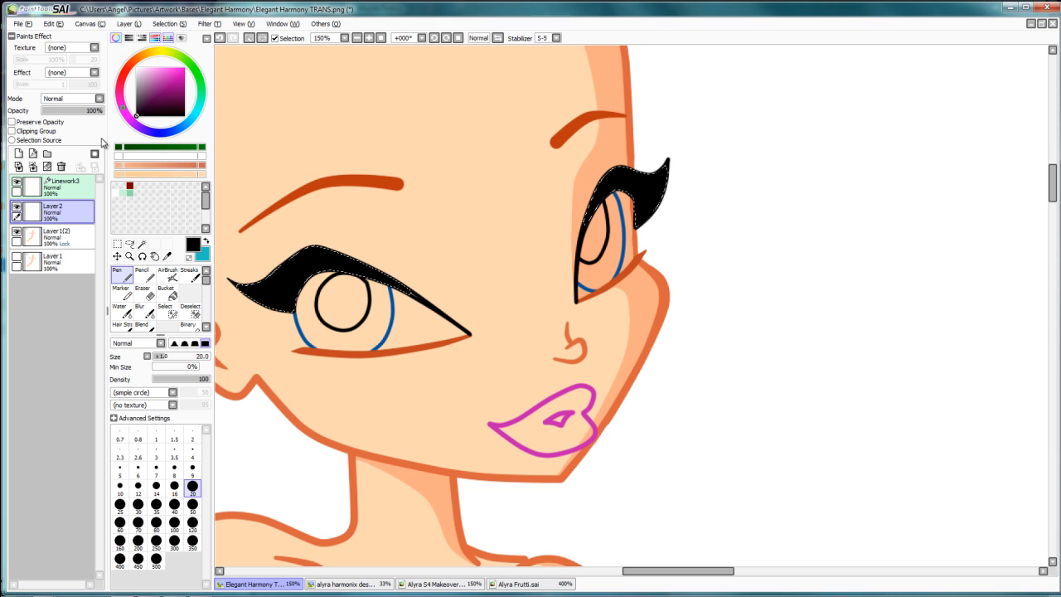
{"action": "key", "text": "ctrl+d"}
Try to paint over the unfilled sliver near the inner end of the larger eye's lash with a smaller black Pen.
{"action": "left_click", "coordinate": [398, 332], "text": "ctrl"}
{"action": "left_click", "coordinate": [397, 332], "text": "ctrl"}
{"action": "left_click", "coordinate": [398, 332], "text": "ctrl"}
{"action": "left_click_drag", "start_coordinate": [405, 211], "coordinate": [585, 158]}
{"action": "left_click_drag", "start_coordinate": [601, 197], "coordinate": [599, 345]}
{"action": "left_click", "coordinate": [569, 262]}
{"action": "key", "text": "ctrl+z"}
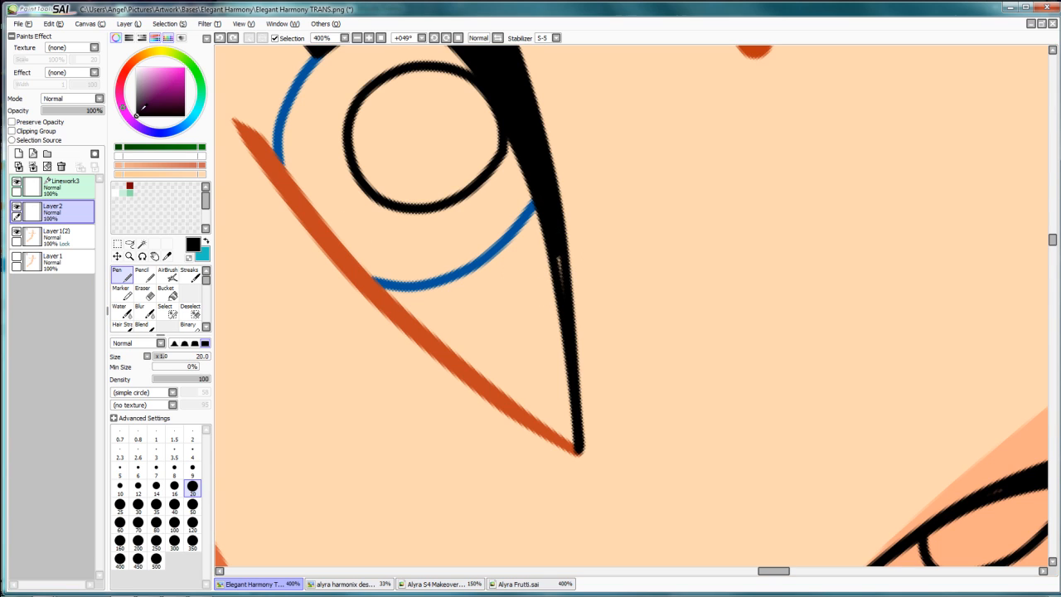
{"action": "key", "text": "bracketleft"}
{"action": "key", "text": "bracketleft"}
{"action": "key", "text": "bracketleft"}
{"action": "key", "text": "bracketleft"}
{"action": "key", "text": "bracketleft"}
{"action": "key", "text": "bracketleft"}
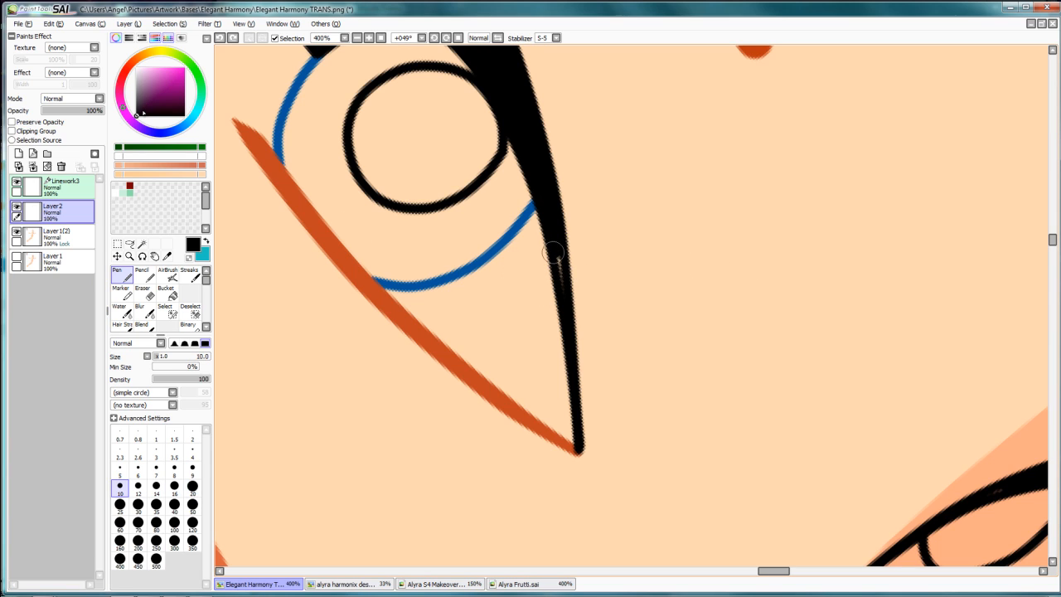
{"action": "left_click_drag", "start_coordinate": [552, 238], "coordinate": [572, 302]}
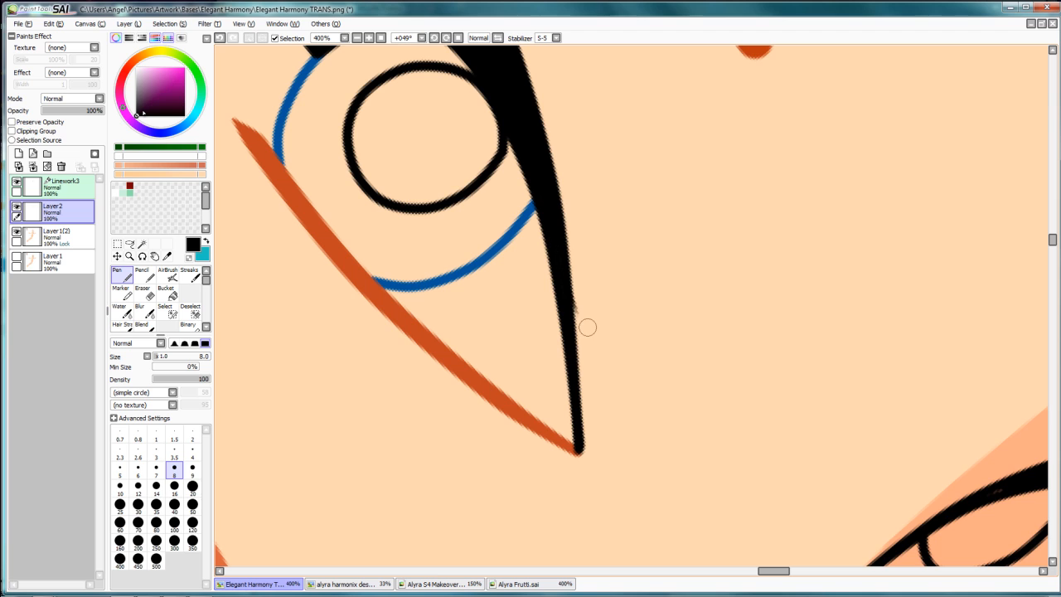
Undo the black pen strokes on the larger eye's lash and clear the selection.
{"action": "key", "text": "ctrl+z"}
{"action": "key", "text": "ctrl+z"}
{"action": "key", "text": "ctrl+z"}
{"action": "key", "text": "ctrl+z"}
{"action": "key", "text": "ctrl+d"}
Paint over the unfilled slivers in the lashes of both eyes with the size 8 black Pen.
{"action": "left_click_drag", "start_coordinate": [691, 266], "coordinate": [663, 245]}
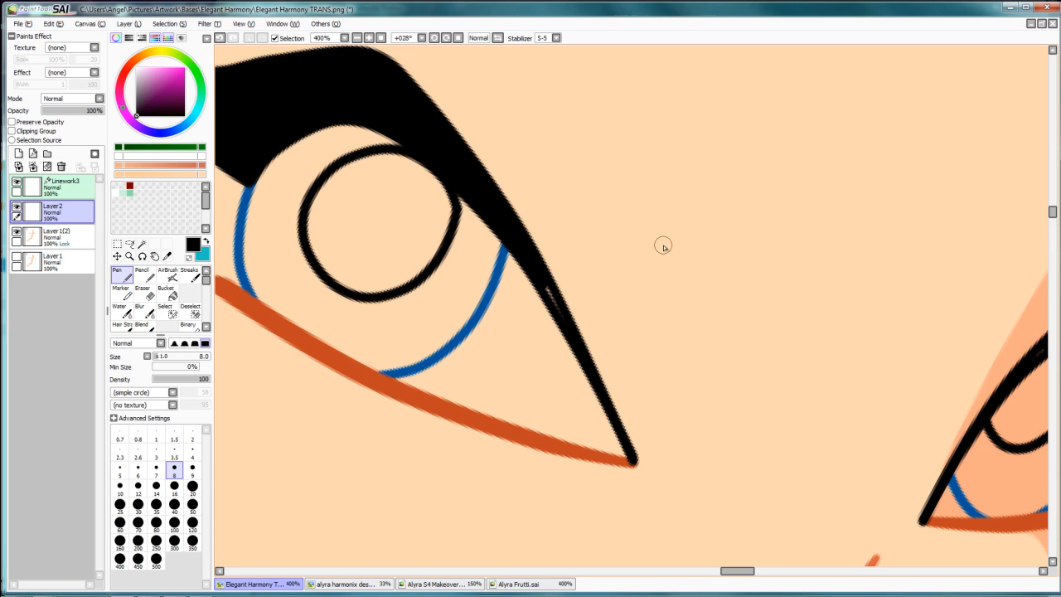
{"action": "left_click_drag", "start_coordinate": [545, 284], "coordinate": [539, 280]}
{"action": "left_click_drag", "start_coordinate": [933, 332], "coordinate": [656, 289]}
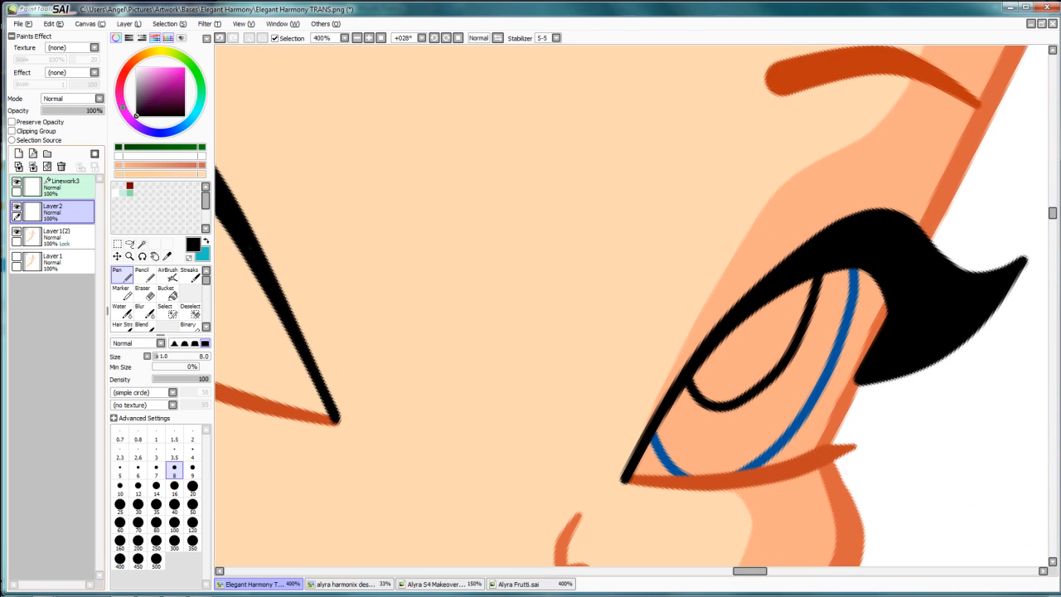
Select the pupils of both eyes with the Magic Wand and expand the selection by two increments.
{"action": "left_click", "coordinate": [142, 243]}
{"action": "left_click_drag", "start_coordinate": [628, 272], "coordinate": [692, 250]}
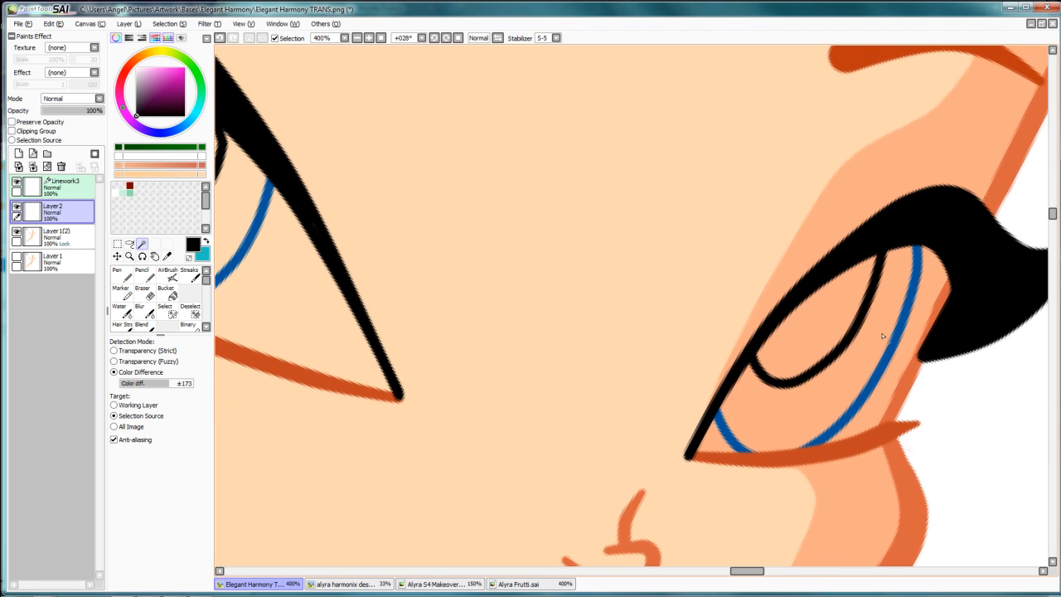
{"action": "left_click", "coordinate": [837, 324]}
{"action": "left_click_drag", "start_coordinate": [490, 258], "coordinate": [726, 328]}
{"action": "left_click", "coordinate": [270, 198]}
{"action": "key", "text": "ctrl+z"}
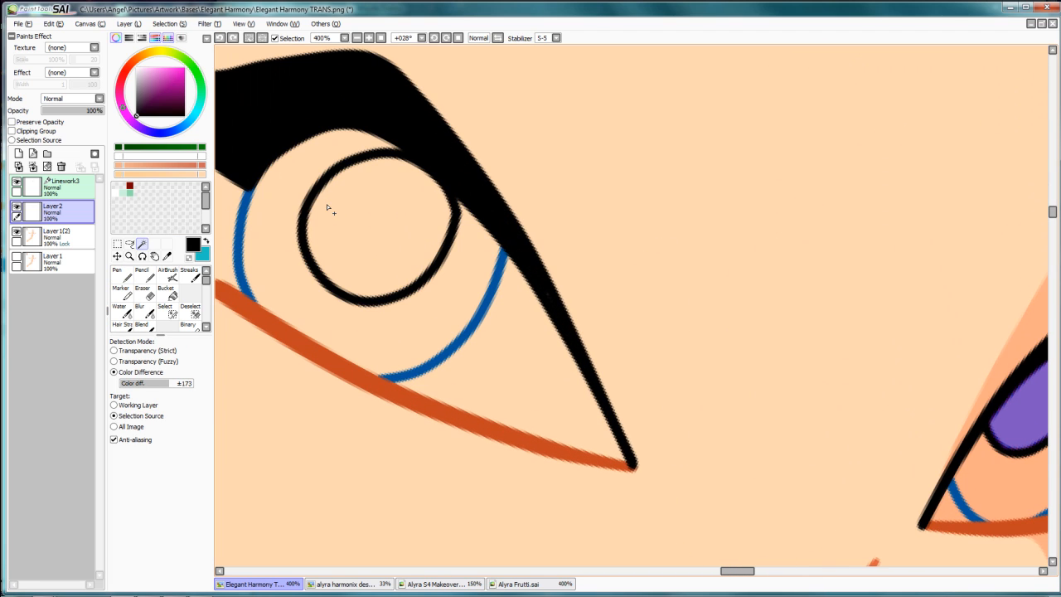
{"action": "left_click", "coordinate": [330, 209]}
{"action": "left_click", "coordinate": [171, 25]}
{"action": "left_click", "coordinate": [174, 80]}
{"action": "left_click", "coordinate": [171, 26]}
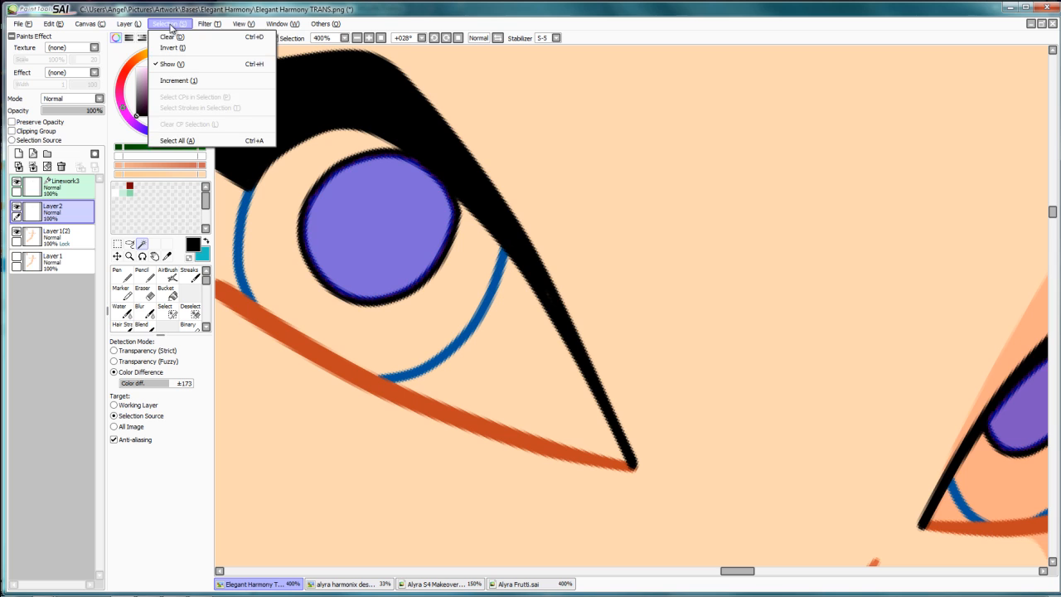
{"action": "left_click", "coordinate": [174, 80]}
Fill both selected pupils with black on Layer2 and clear the selection.
{"action": "left_click", "coordinate": [123, 274]}
{"action": "key", "text": "ctrl+f"}
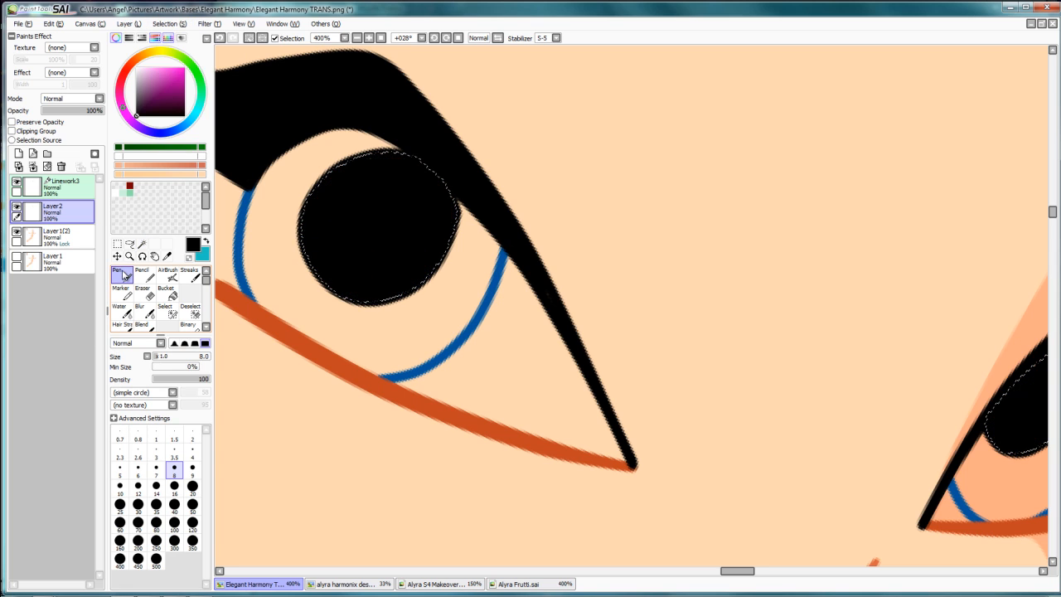
{"action": "key", "text": "ctrl+d"}
Select the irises of both eyes with the Magic Wand and expand the selection by two increments.
{"action": "left_click", "coordinate": [142, 244]}
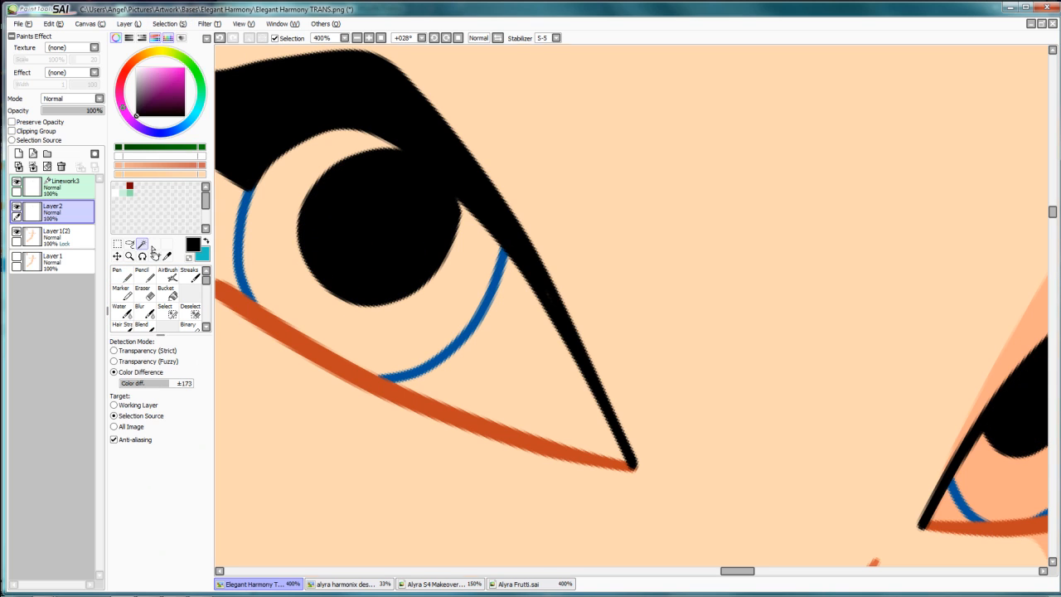
{"action": "left_click", "coordinate": [352, 320]}
{"action": "left_click_drag", "start_coordinate": [564, 336], "coordinate": [280, 251]}
{"action": "left_click", "coordinate": [747, 406]}
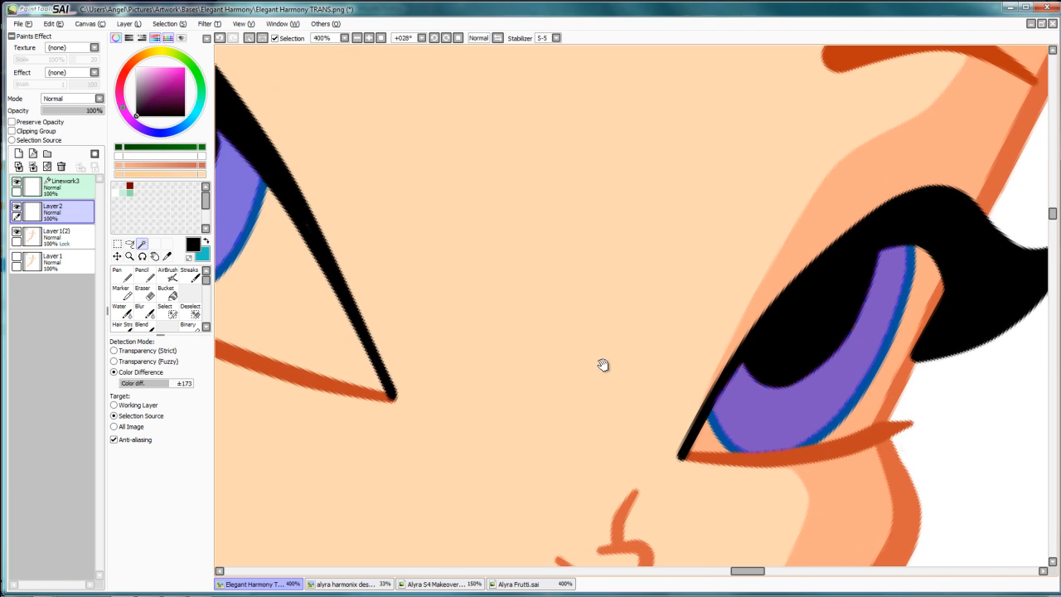
{"action": "left_click_drag", "start_coordinate": [602, 362], "coordinate": [679, 383]}
{"action": "left_click", "coordinate": [169, 24]}
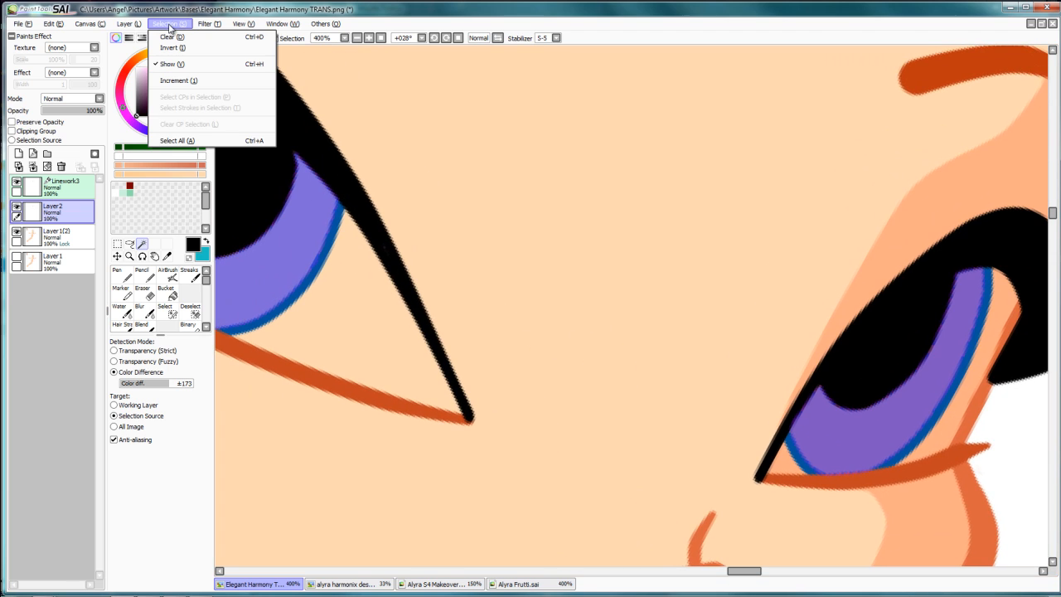
{"action": "left_click", "coordinate": [178, 81]}
{"action": "left_click", "coordinate": [169, 25]}
{"action": "left_click", "coordinate": [177, 80]}
Switch to Alyra Frutti.sai and sample the dark and light blues of its iris as the two working colours.
{"action": "key", "text": "ctrl+Tab"}
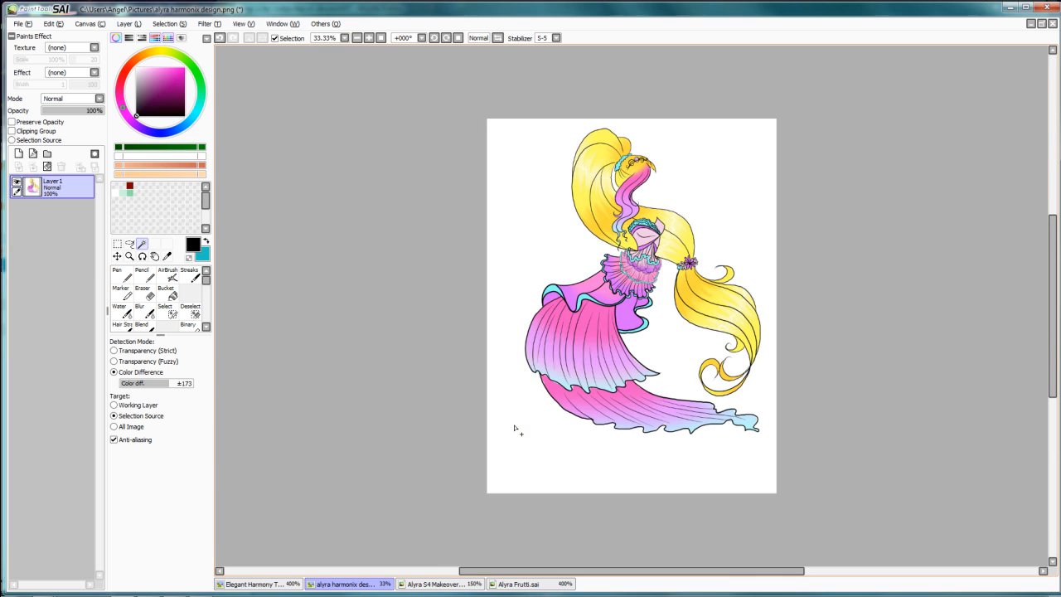
{"action": "key", "text": "ctrl+Tab"}
{"action": "key", "text": "ctrl+Tab"}
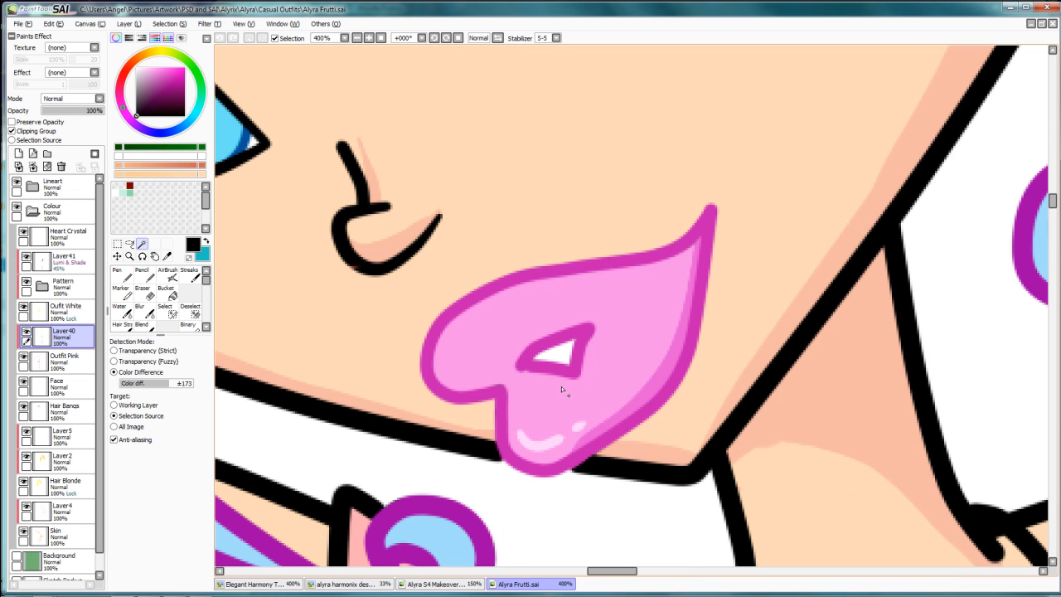
{"action": "left_click_drag", "start_coordinate": [516, 349], "coordinate": [416, 512]}
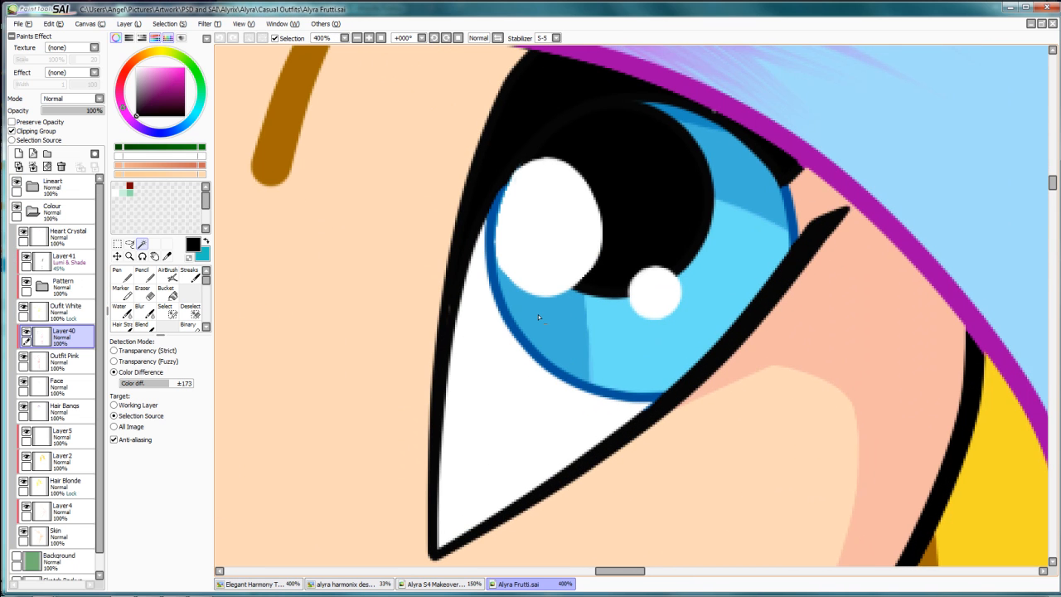
{"action": "left_click", "coordinate": [123, 275]}
{"action": "right_click", "coordinate": [568, 318]}
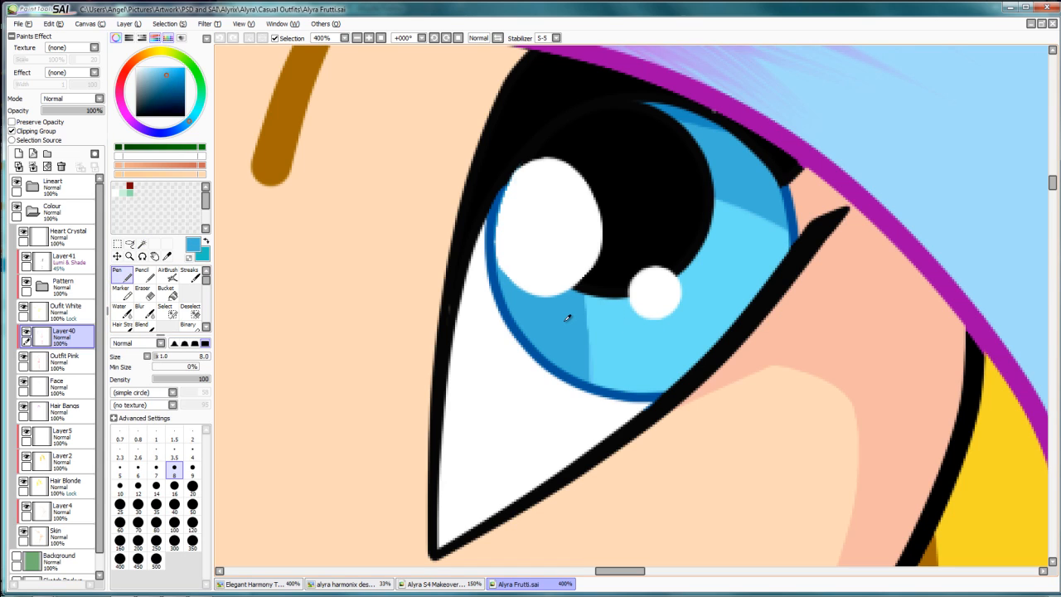
{"action": "key", "text": "x"}
{"action": "right_click", "coordinate": [646, 337]}
Return to the Elegant Harmony drawing and fill both selected irises with the darker blue on Layer2.
{"action": "key", "text": "ctrl+Tab"}
{"action": "left_click_drag", "start_coordinate": [556, 388], "coordinate": [543, 382]}
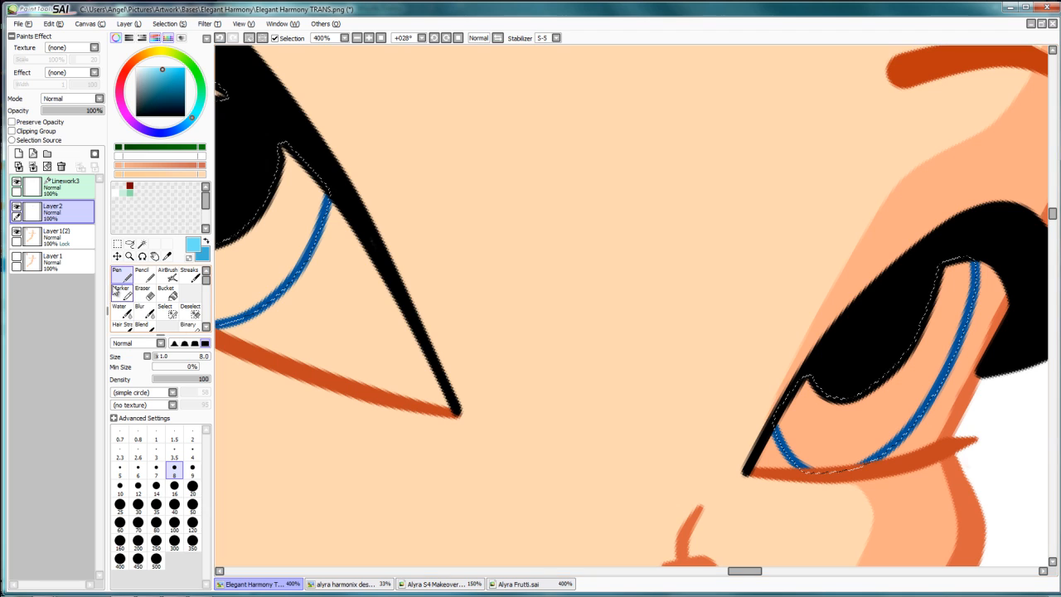
{"action": "key", "text": "x"}
{"action": "key", "text": "ctrl+f"}
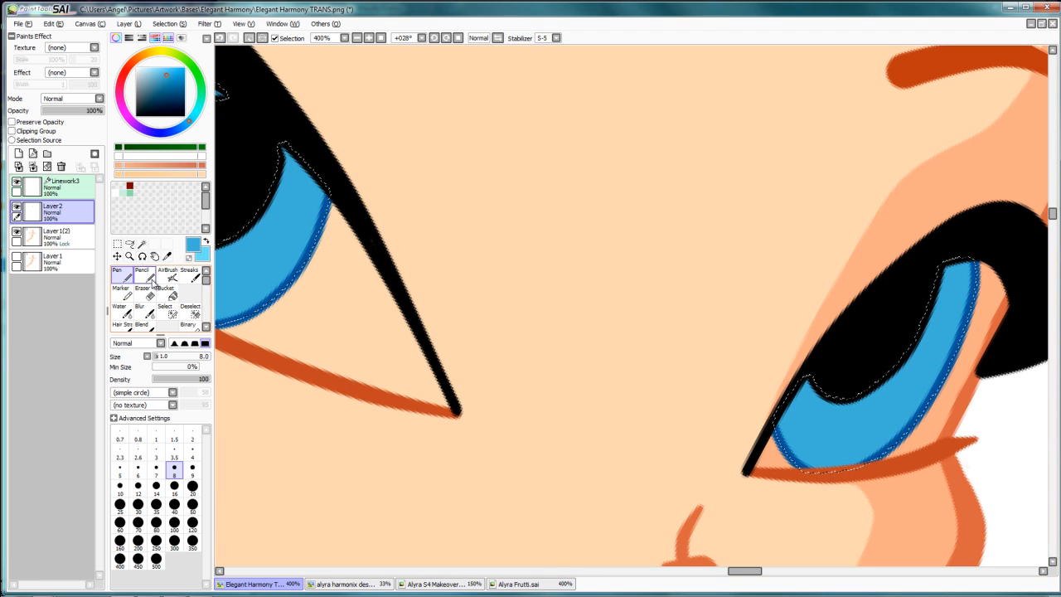
Paint a light blue wedge across the lower iris of the larger eye with the size 16 Pen.
{"action": "left_click_drag", "start_coordinate": [257, 174], "coordinate": [462, 233]}
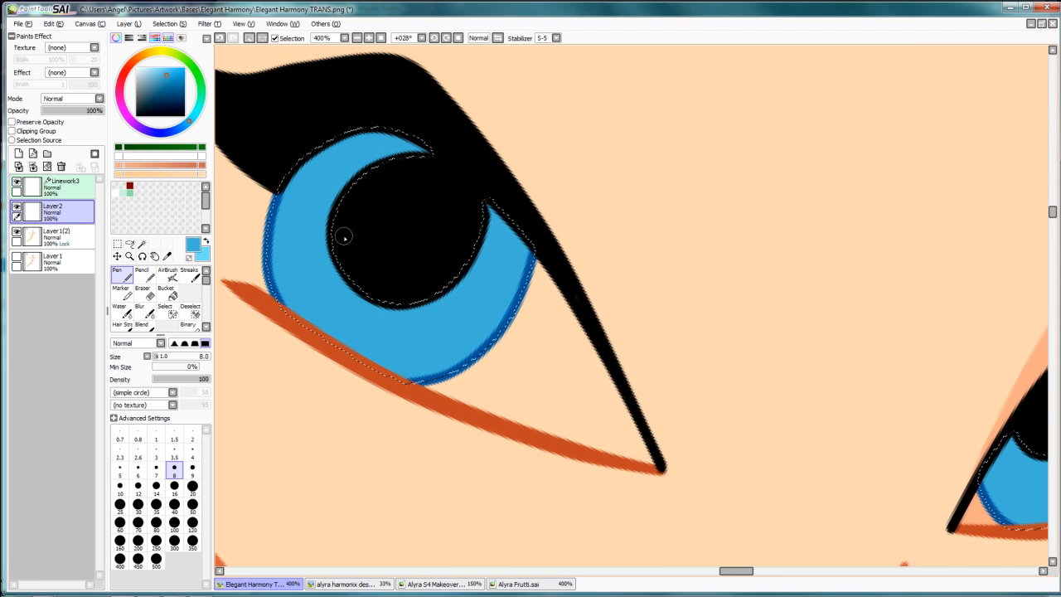
{"action": "key", "text": "x"}
{"action": "key", "text": "bracketright"}
{"action": "key", "text": "bracketright"}
{"action": "key", "text": "bracketright"}
{"action": "key", "text": "bracketright"}
{"action": "key", "text": "bracketright"}
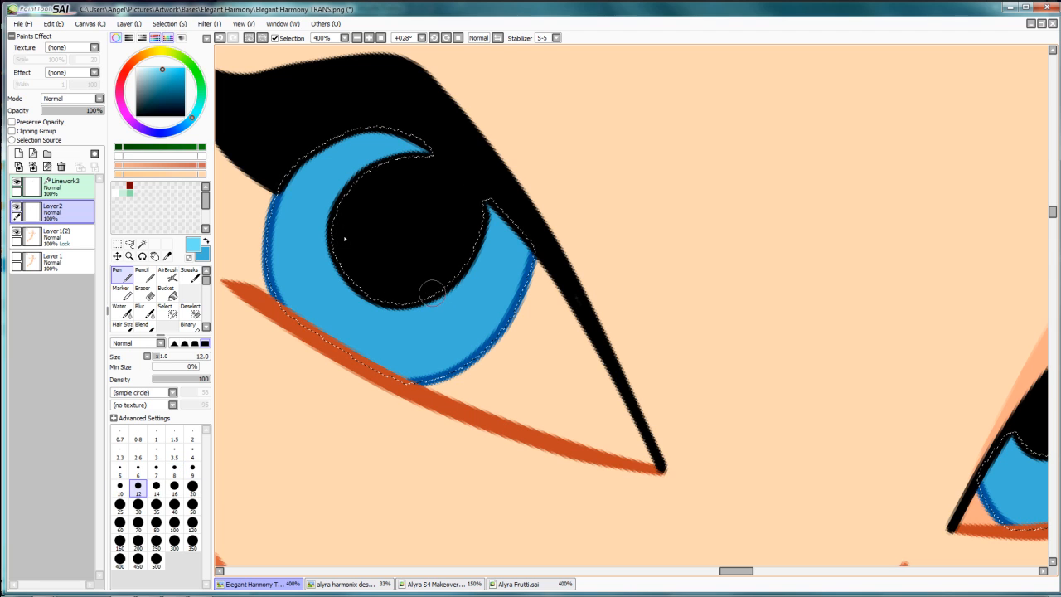
{"action": "left_click_drag", "start_coordinate": [431, 289], "coordinate": [441, 397]}
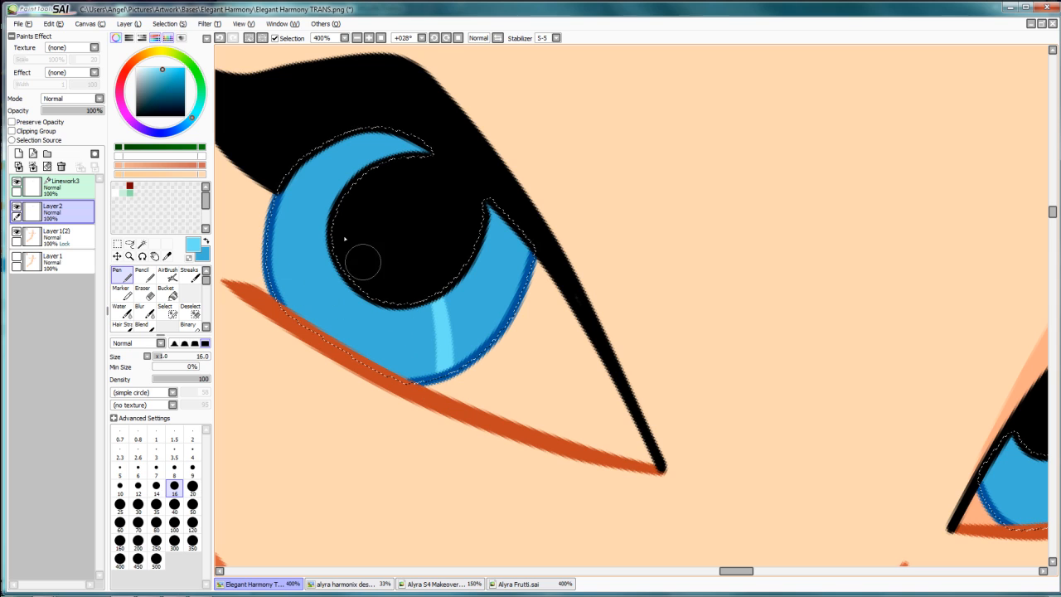
{"action": "left_click_drag", "start_coordinate": [278, 294], "coordinate": [362, 259]}
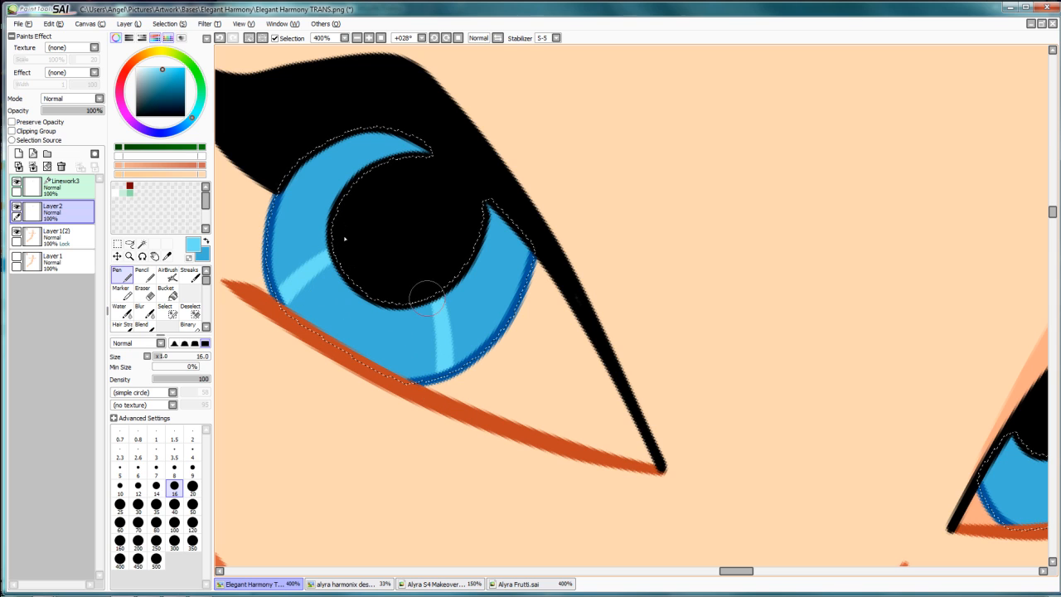
{"action": "mouse_move", "coordinate": [426, 295]}
{"action": "left_mouse_down"}
{"action": "mouse_move", "coordinate": [428, 379]}
{"action": "mouse_move", "coordinate": [425, 317]}
{"action": "mouse_move", "coordinate": [413, 374]}
{"action": "mouse_move", "coordinate": [415, 299]}
{"action": "mouse_move", "coordinate": [399, 351]}
{"action": "mouse_move", "coordinate": [392, 303]}
{"action": "mouse_move", "coordinate": [358, 356]}
{"action": "mouse_move", "coordinate": [365, 307]}
{"action": "mouse_move", "coordinate": [353, 334]}
{"action": "left_mouse_up"}
{"action": "mouse_move", "coordinate": [347, 268]}
{"action": "left_mouse_down"}
{"action": "mouse_move", "coordinate": [282, 324]}
{"action": "mouse_move", "coordinate": [314, 326]}
{"action": "mouse_move", "coordinate": [357, 290]}
{"action": "mouse_move", "coordinate": [333, 299]}
{"action": "left_mouse_up"}
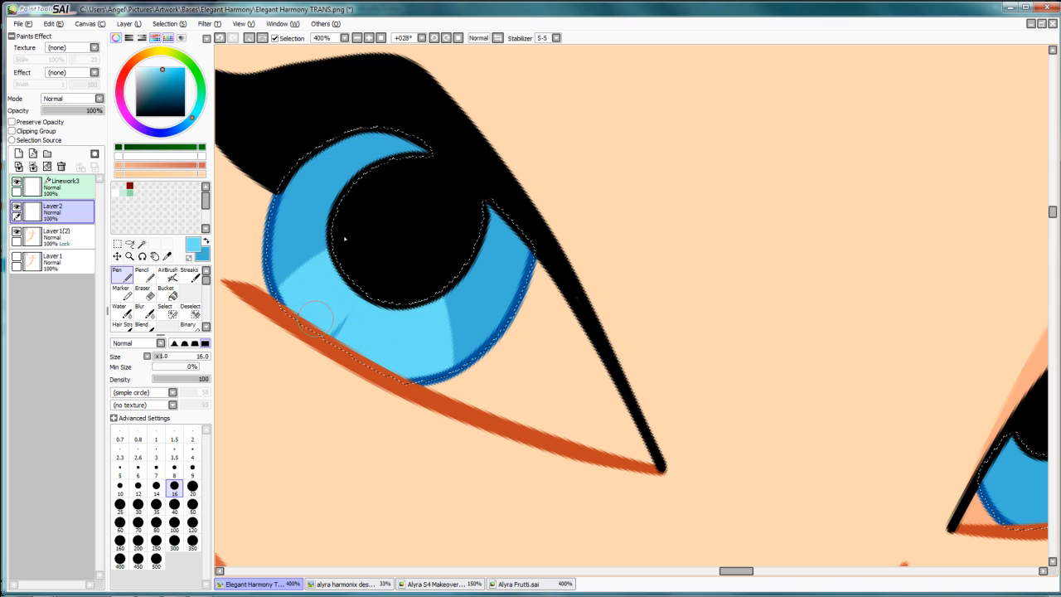
Paint a matching light blue wedge in the lower iris of the smaller eye and clear the selection.
{"action": "key", "text": "space"}
{"action": "mouse_move", "coordinate": [583, 369]}
{"action": "left_mouse_down"}
{"action": "mouse_move", "coordinate": [400, 235]}
{"action": "mouse_move", "coordinate": [364, 231]}
{"action": "left_mouse_up"}
{"action": "left_click_drag", "start_coordinate": [685, 304], "coordinate": [496, 262]}
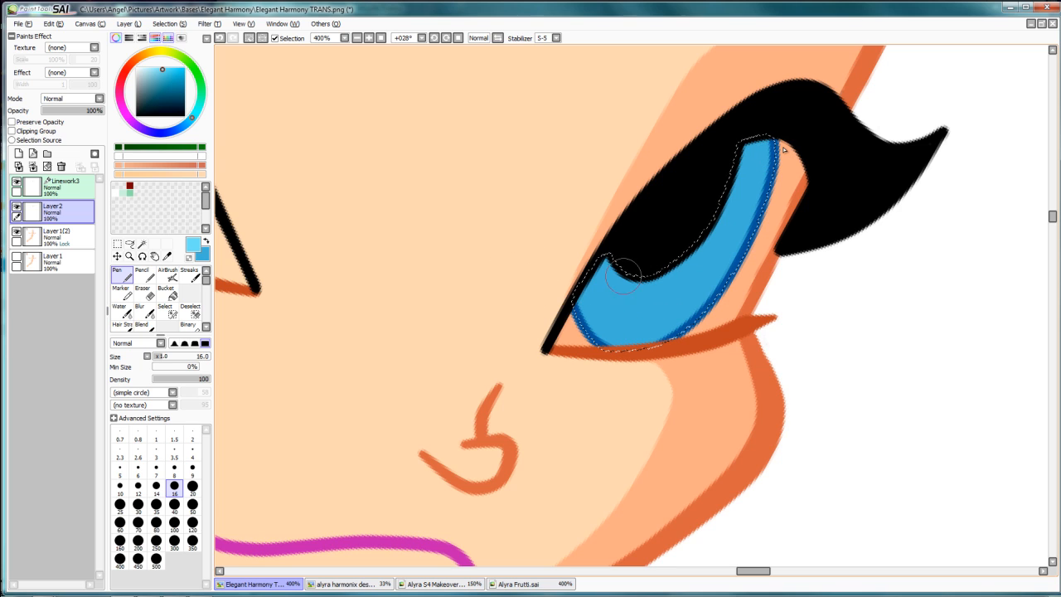
{"action": "mouse_move", "coordinate": [616, 267]}
{"action": "left_mouse_down"}
{"action": "mouse_move", "coordinate": [580, 344]}
{"action": "mouse_move", "coordinate": [591, 325]}
{"action": "left_mouse_up"}
{"action": "left_click_drag", "start_coordinate": [682, 244], "coordinate": [686, 309]}
{"action": "mouse_move", "coordinate": [675, 253]}
{"action": "left_mouse_down"}
{"action": "mouse_move", "coordinate": [683, 296]}
{"action": "mouse_move", "coordinate": [673, 342]}
{"action": "left_mouse_up"}
{"action": "mouse_move", "coordinate": [665, 274]}
{"action": "left_mouse_down"}
{"action": "mouse_move", "coordinate": [651, 364]}
{"action": "mouse_move", "coordinate": [652, 315]}
{"action": "mouse_move", "coordinate": [620, 310]}
{"action": "mouse_move", "coordinate": [627, 273]}
{"action": "mouse_move", "coordinate": [614, 304]}
{"action": "left_mouse_up"}
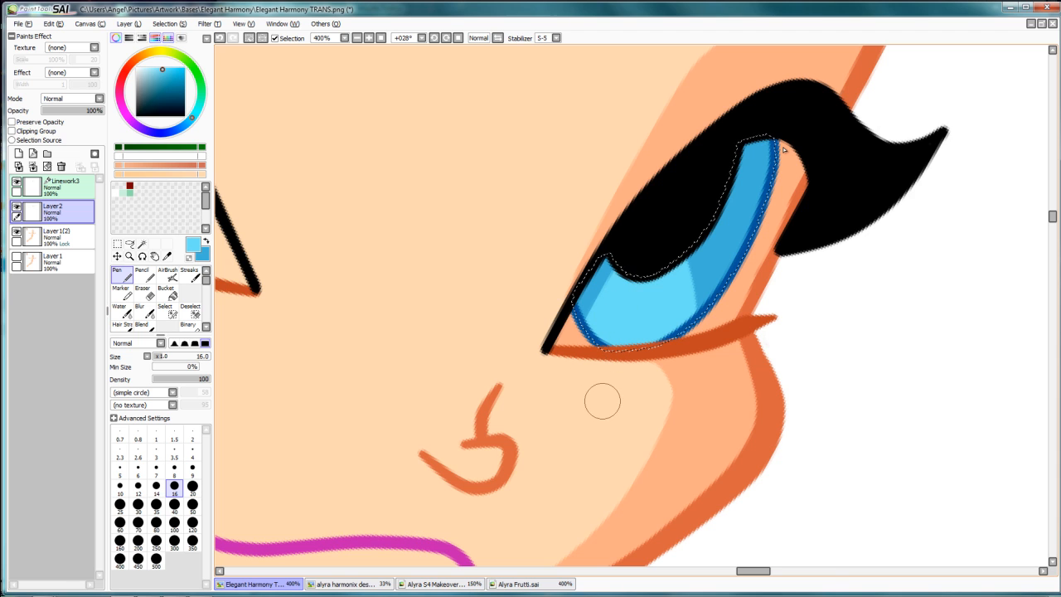
{"action": "key", "text": "ctrl+d"}
Widen and round out the larger eye's pupil with the size 16 black Pen.
{"action": "left_click_drag", "start_coordinate": [458, 257], "coordinate": [587, 334]}
{"action": "left_click", "coordinate": [564, 281], "text": "ctrl+alt"}
{"action": "left_click", "coordinate": [564, 281], "text": "ctrl+alt"}
{"action": "left_click", "coordinate": [564, 281], "text": "ctrl+alt"}
{"action": "left_click", "coordinate": [587, 334], "text": "ctrl"}
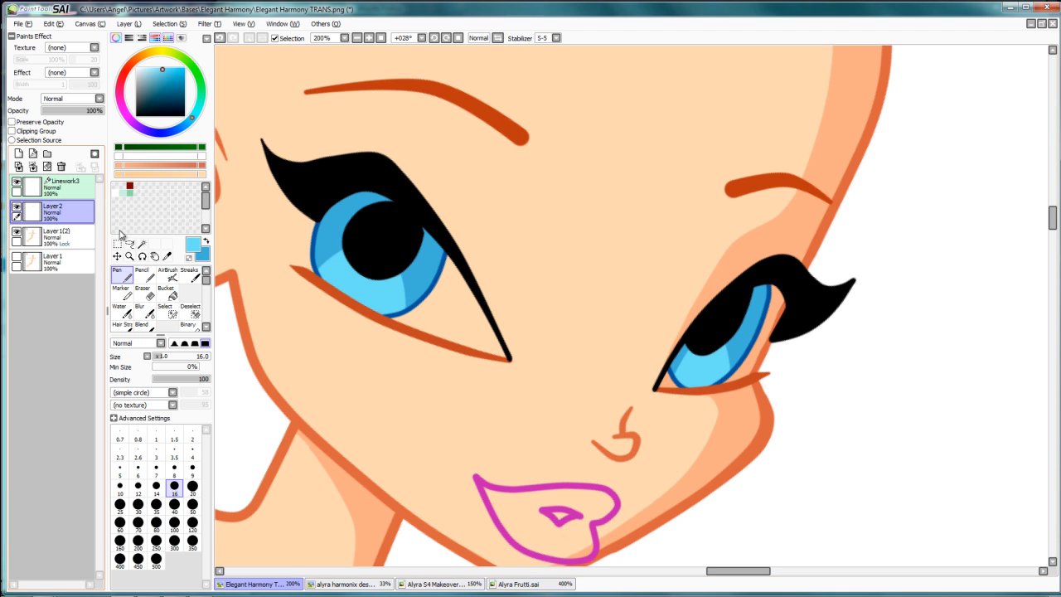
{"action": "left_click_drag", "start_coordinate": [464, 201], "coordinate": [687, 252]}
{"action": "scroll", "coordinate": [604, 320], "scroll_direction": "up", "scroll_amount": 3}
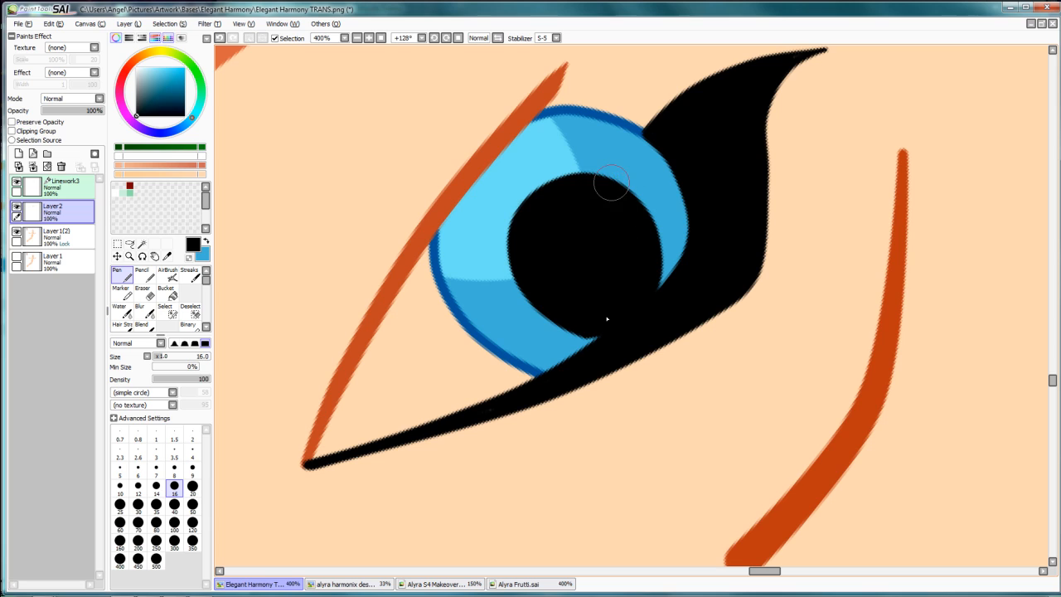
{"action": "left_click_drag", "start_coordinate": [611, 184], "coordinate": [664, 250]}
{"action": "left_click_drag", "start_coordinate": [635, 199], "coordinate": [655, 252]}
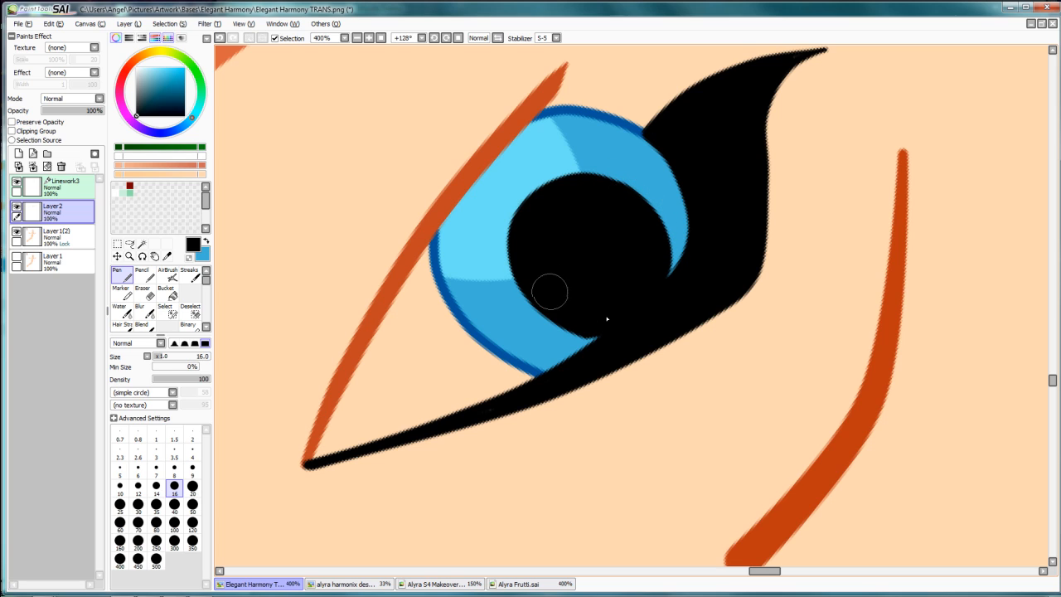
{"action": "left_click_drag", "start_coordinate": [539, 298], "coordinate": [575, 319]}
{"action": "right_click", "coordinate": [689, 256], "text": "alt"}
{"action": "scroll", "coordinate": [702, 297], "scroll_direction": "down", "scroll_amount": 4}
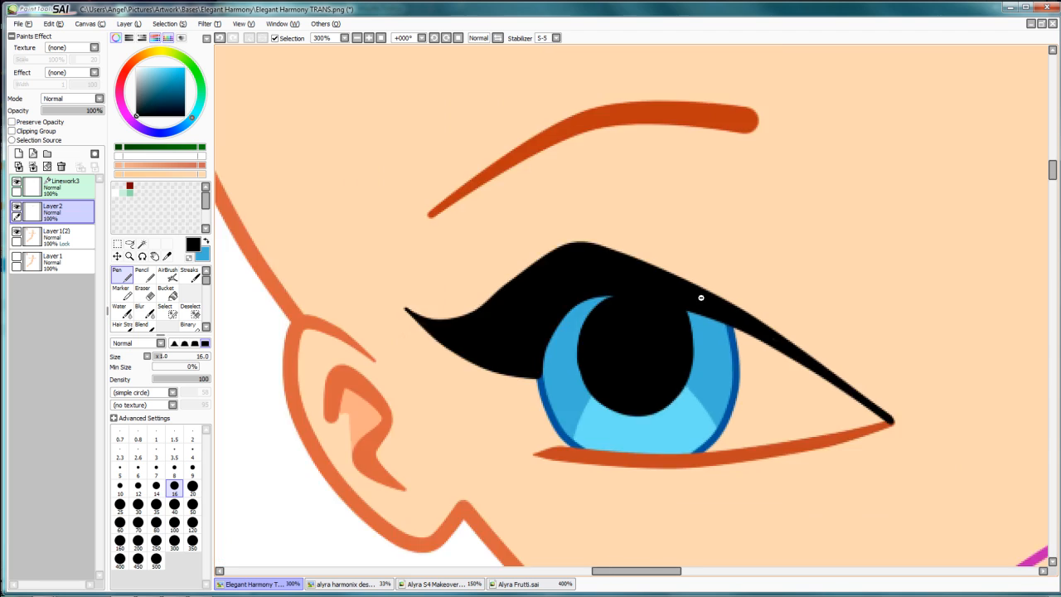
{"action": "scroll", "coordinate": [590, 292], "scroll_direction": "up", "scroll_amount": 2}
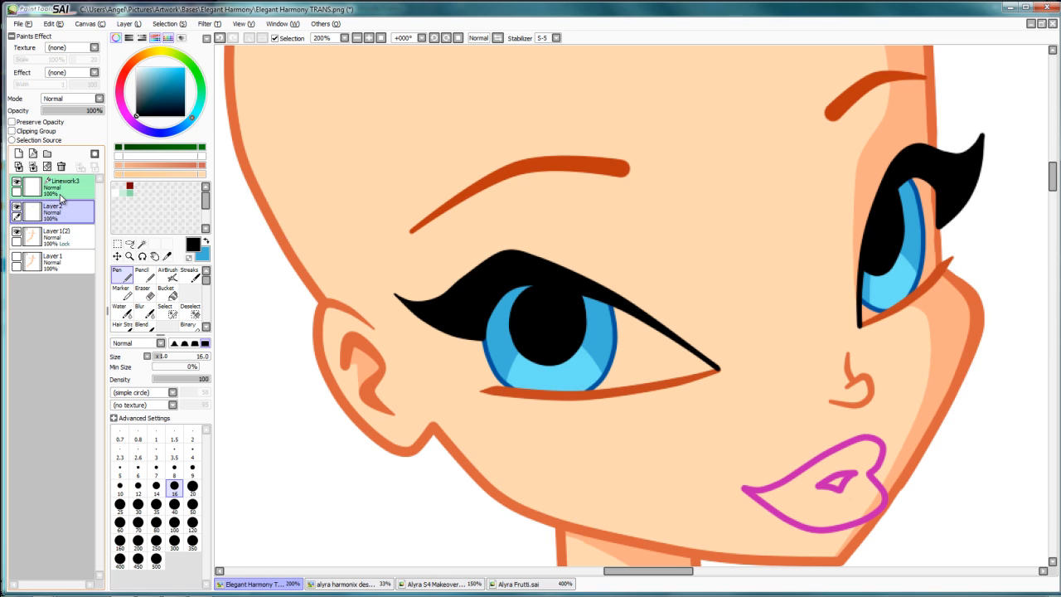
On a new layer above the linework, paint two white highlights on the larger eye, a big one with Pen size 30 and a small one with size 25.
{"action": "left_click", "coordinate": [50, 192]}
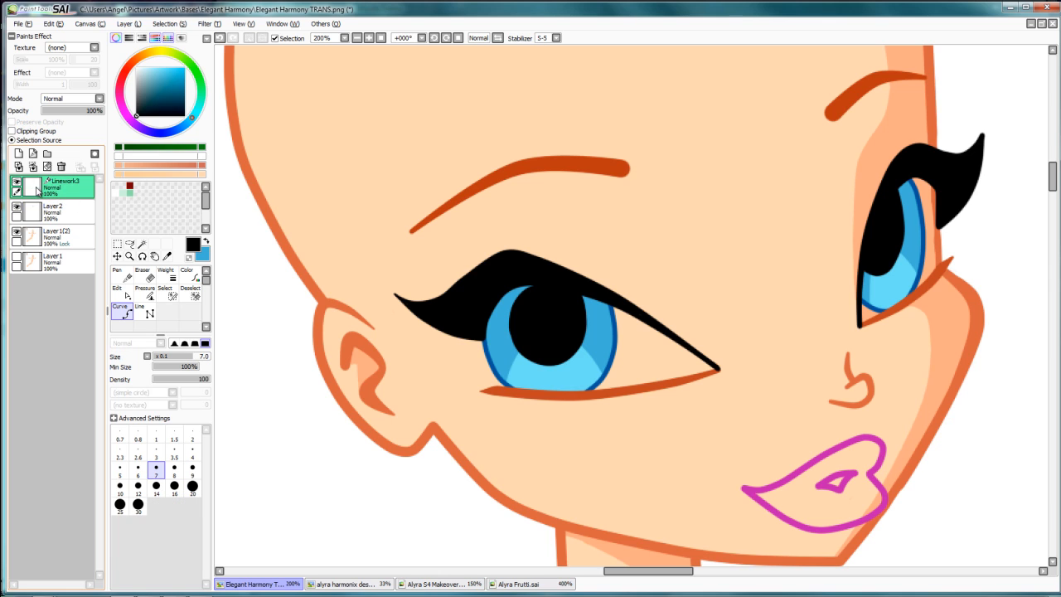
{"action": "left_click", "coordinate": [18, 153]}
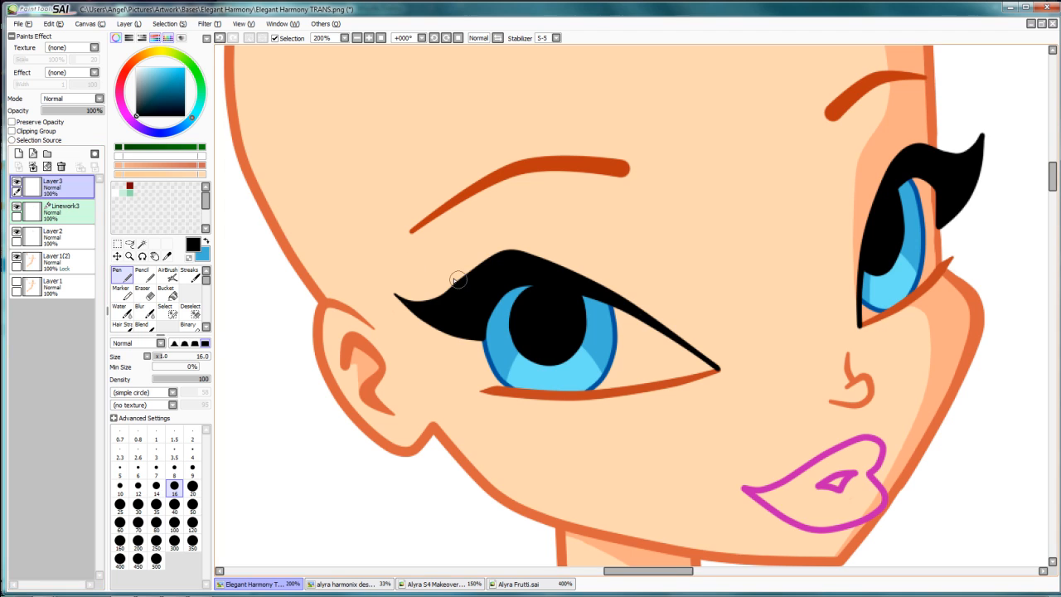
{"action": "mouse_move", "coordinate": [573, 328]}
{"action": "left_mouse_down"}
{"action": "mouse_move", "coordinate": [440, 236]}
{"action": "mouse_move", "coordinate": [491, 244]}
{"action": "left_mouse_up"}
{"action": "scroll", "coordinate": [439, 236], "scroll_direction": "up", "scroll_amount": 1}
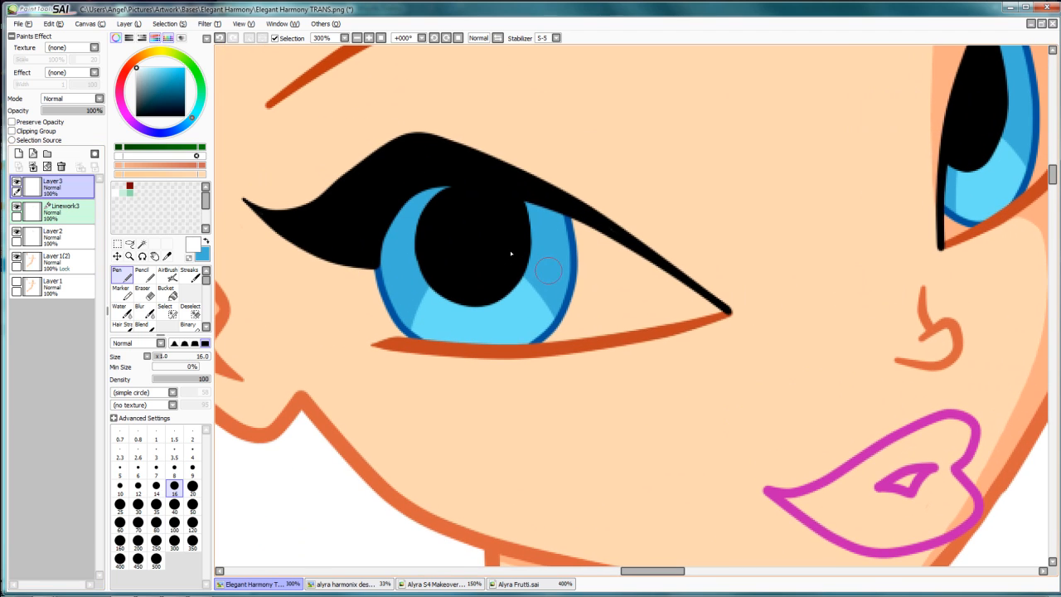
{"action": "key", "text": "bracketright"}
{"action": "key", "text": "bracketright"}
{"action": "key", "text": "bracketright"}
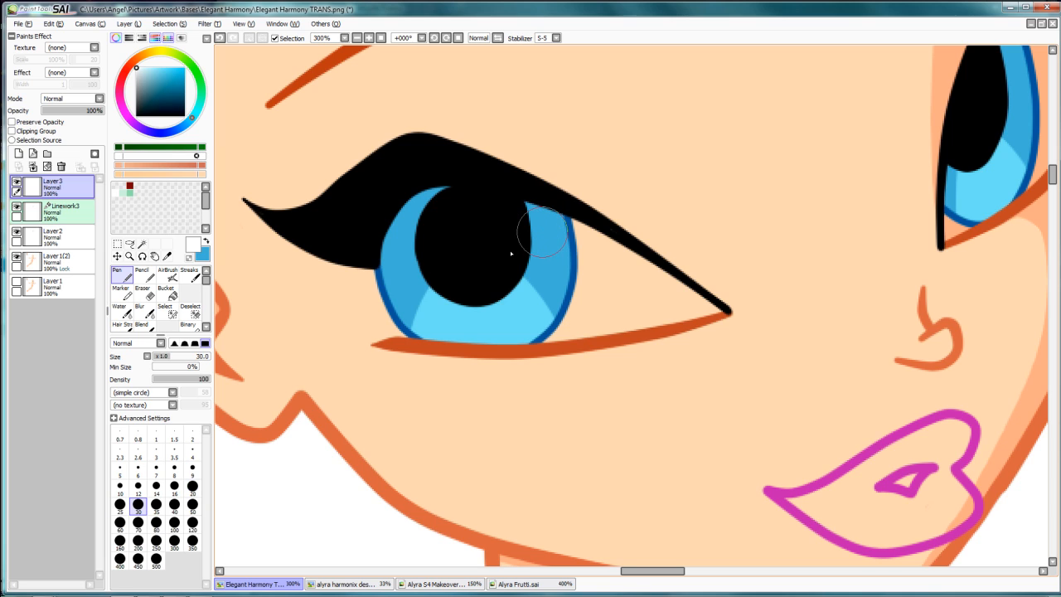
{"action": "mouse_move", "coordinate": [540, 232]}
{"action": "left_mouse_down"}
{"action": "mouse_move", "coordinate": [551, 239]}
{"action": "mouse_move", "coordinate": [526, 236]}
{"action": "left_mouse_up"}
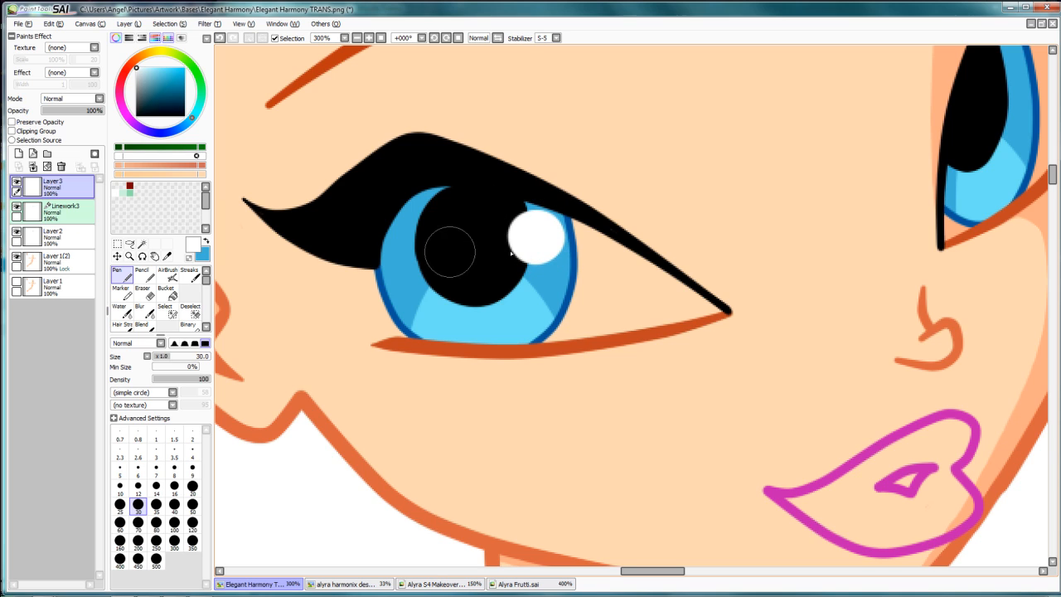
{"action": "key", "text": "bracketleft"}
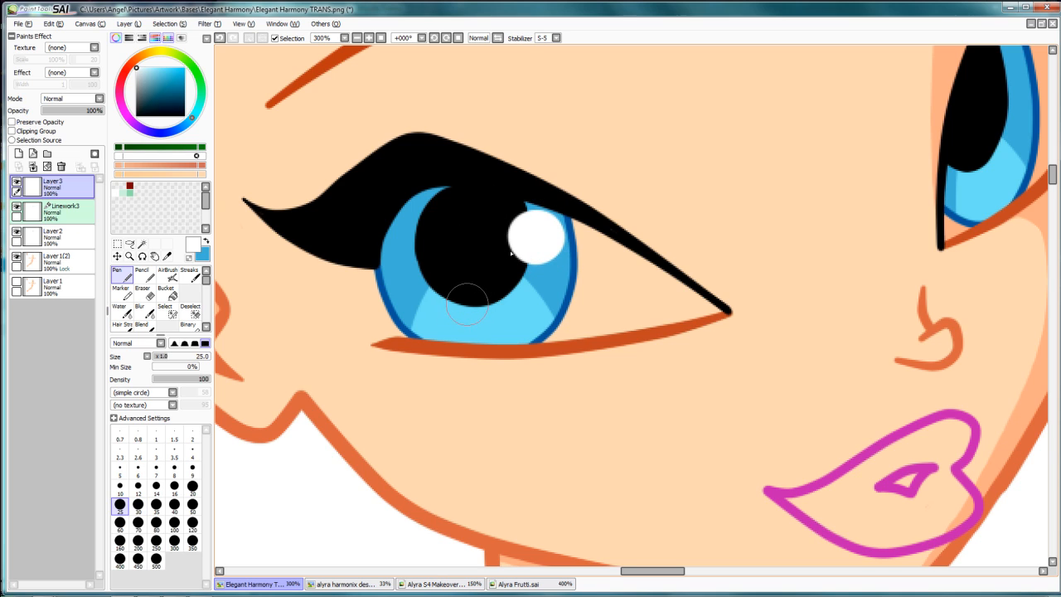
{"action": "left_click_drag", "start_coordinate": [467, 305], "coordinate": [465, 309]}
Paint a large oval and a small white highlight on the smaller eye with the size 25 Pen.
{"action": "left_click_drag", "start_coordinate": [881, 182], "coordinate": [573, 270]}
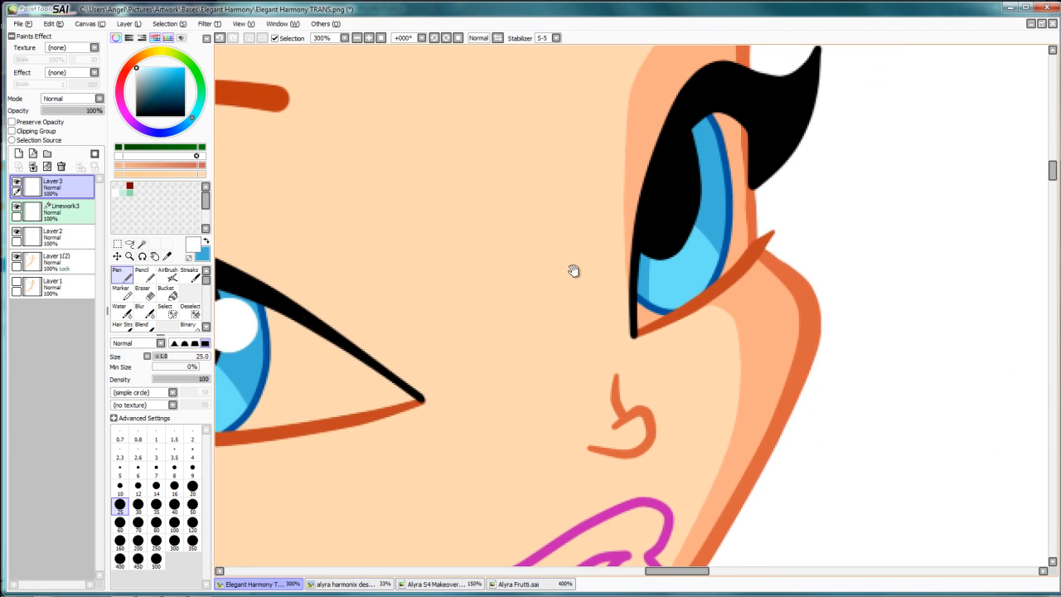
{"action": "left_click_drag", "start_coordinate": [677, 229], "coordinate": [656, 272]}
{"action": "left_click_drag", "start_coordinate": [554, 297], "coordinate": [476, 318]}
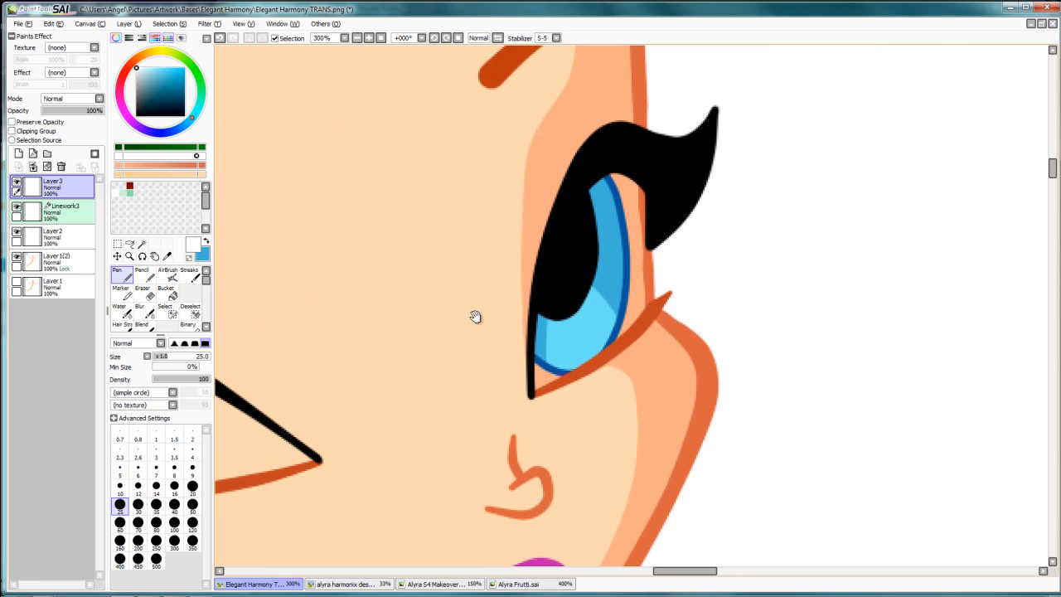
{"action": "scroll", "coordinate": [494, 264], "scroll_direction": "up", "scroll_amount": 1}
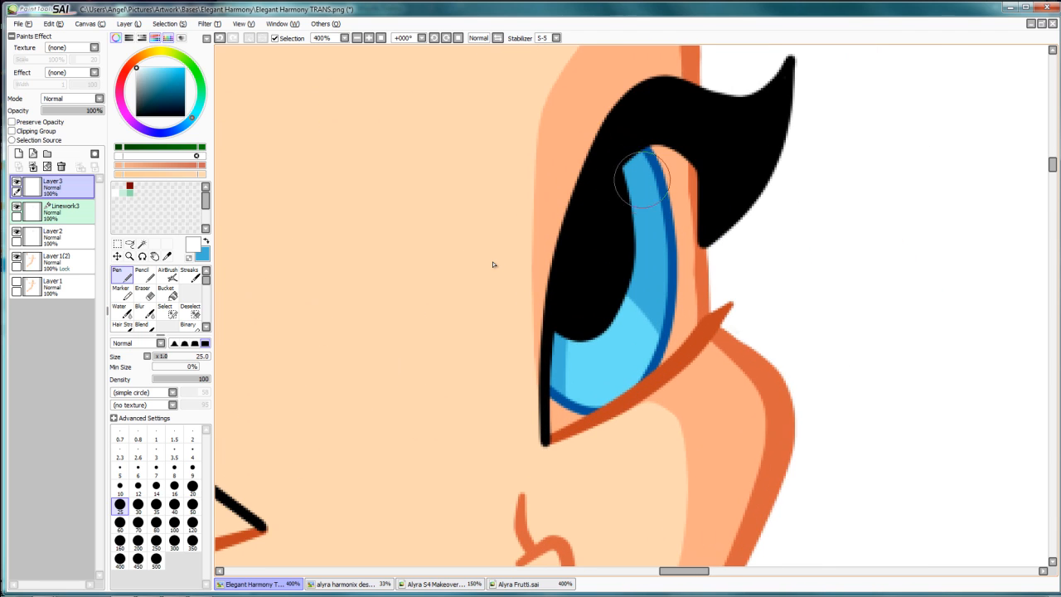
{"action": "mouse_move", "coordinate": [634, 175]}
{"action": "left_mouse_down"}
{"action": "mouse_move", "coordinate": [647, 202]}
{"action": "mouse_move", "coordinate": [639, 229]}
{"action": "mouse_move", "coordinate": [627, 209]}
{"action": "mouse_move", "coordinate": [633, 180]}
{"action": "mouse_move", "coordinate": [641, 225]}
{"action": "mouse_move", "coordinate": [632, 180]}
{"action": "left_mouse_up"}
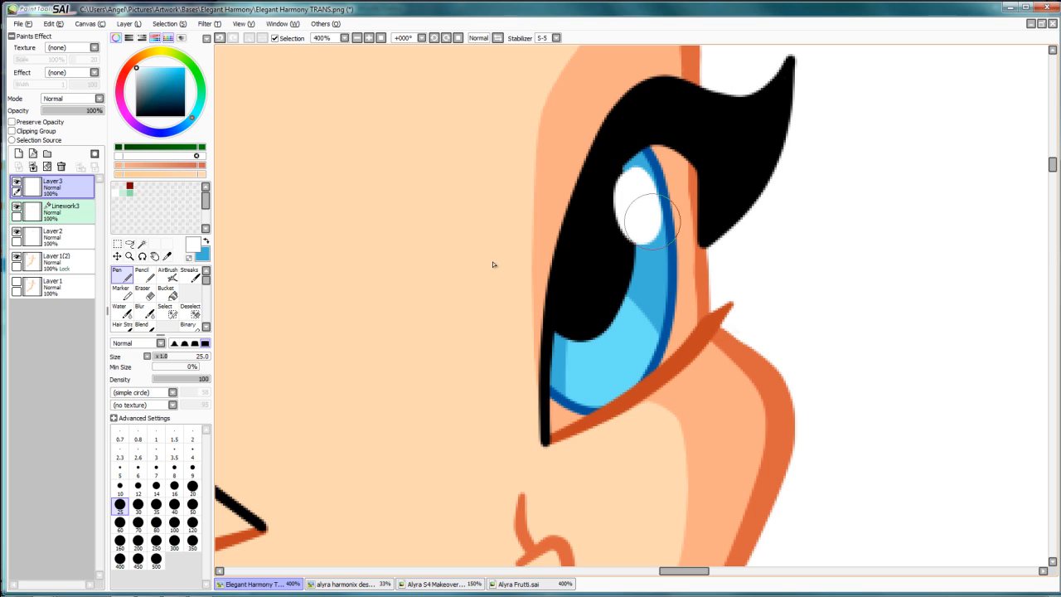
{"action": "left_click", "coordinate": [606, 335]}
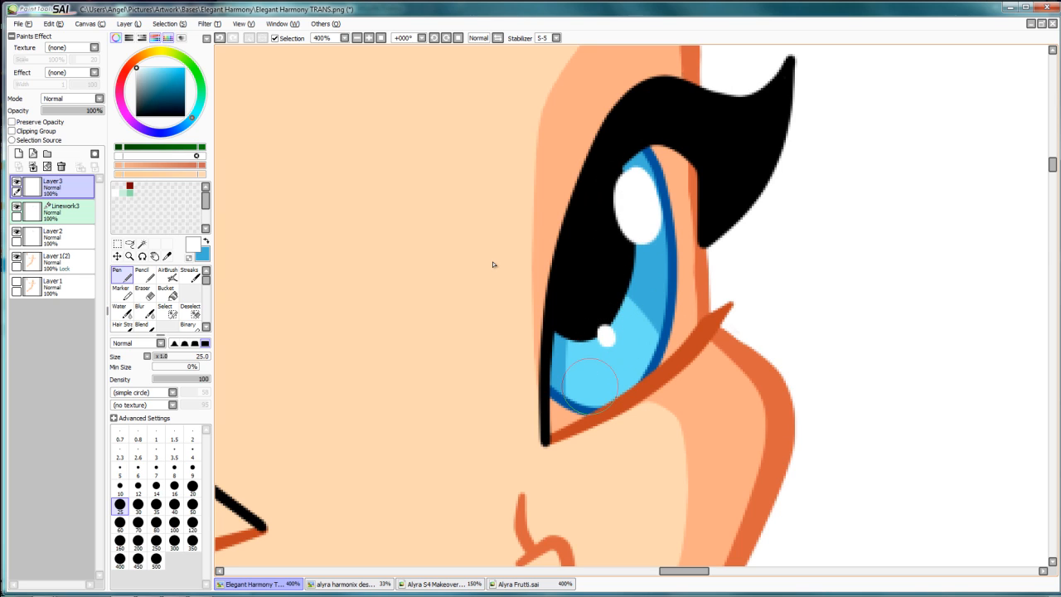
Add a new layer directly above Layer2, beneath the linework.
{"action": "scroll", "coordinate": [511, 253], "scroll_direction": "down", "scroll_amount": 6}
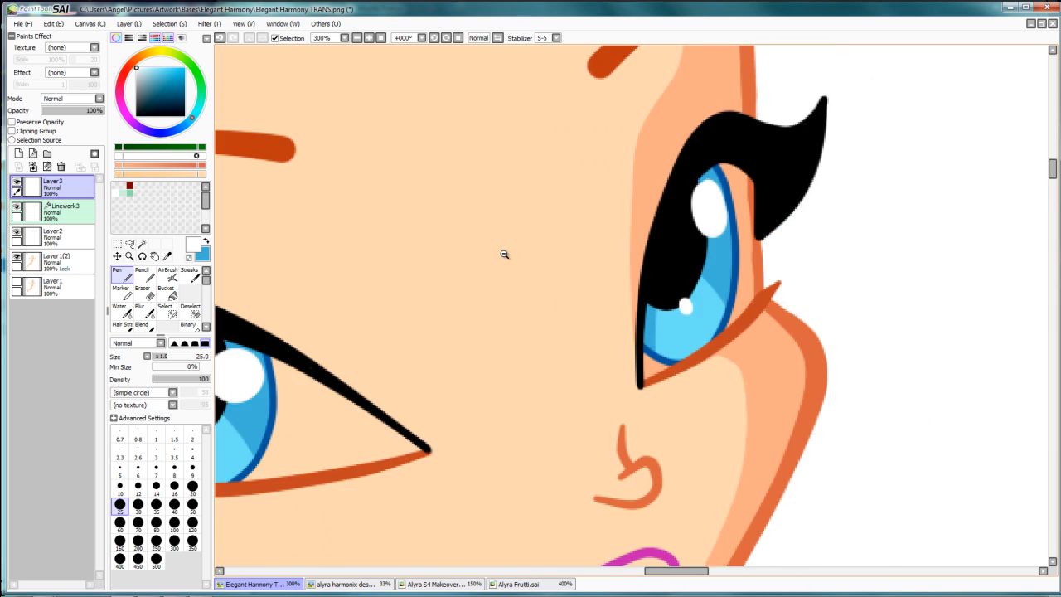
{"action": "scroll", "coordinate": [507, 249], "scroll_direction": "up", "scroll_amount": 2}
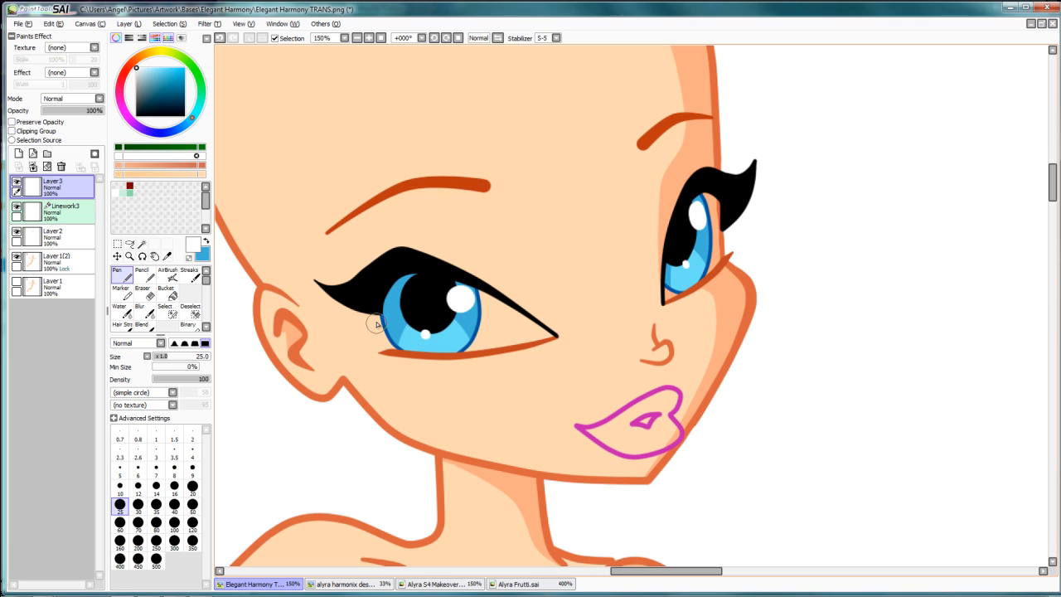
{"action": "left_click", "coordinate": [50, 237]}
{"action": "left_click", "coordinate": [18, 154]}
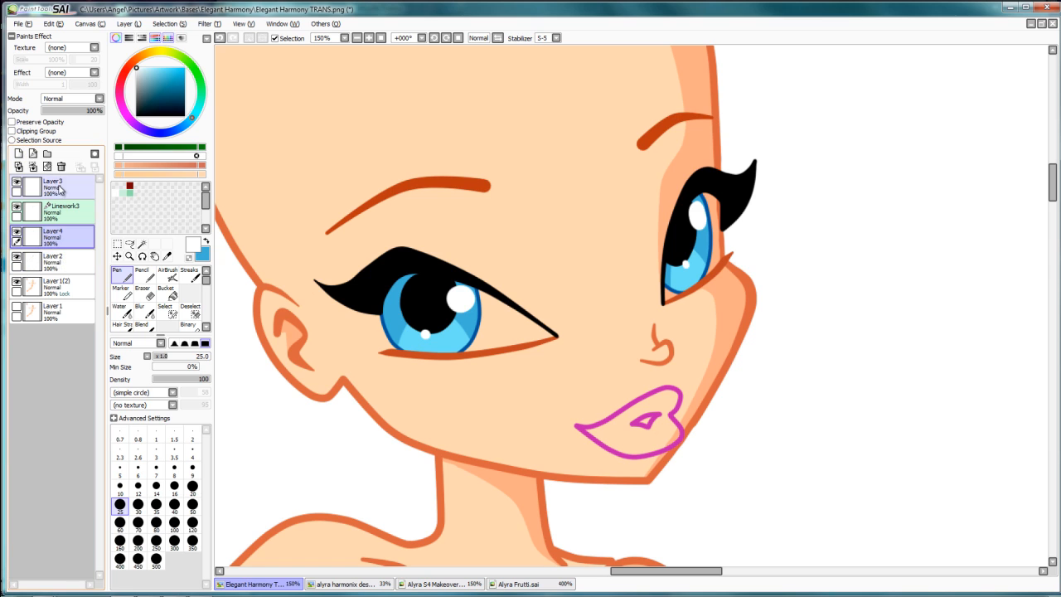
Move the new layer beneath Layer2 and fill the larger eye's white area on both sides of the iris with the size 25 white Pen.
{"action": "left_click_drag", "start_coordinate": [73, 249], "coordinate": [73, 265]}
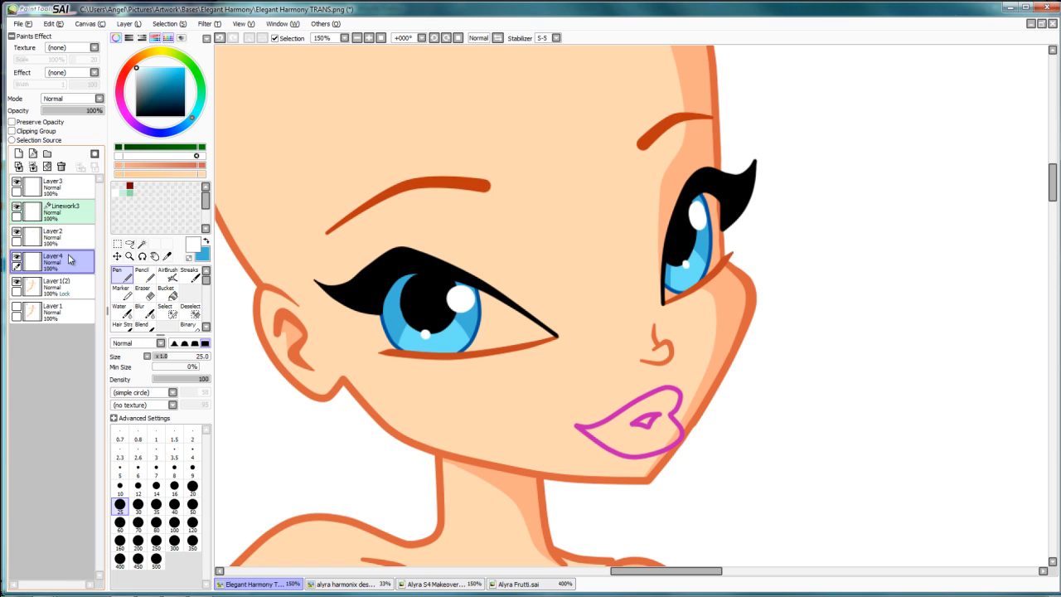
{"action": "mouse_move", "coordinate": [420, 264]}
{"action": "left_mouse_down"}
{"action": "mouse_move", "coordinate": [431, 197]}
{"action": "mouse_move", "coordinate": [632, 164]}
{"action": "mouse_move", "coordinate": [558, 208]}
{"action": "mouse_move", "coordinate": [539, 276]}
{"action": "left_mouse_up"}
{"action": "left_click", "coordinate": [558, 200], "text": "ctrl"}
{"action": "left_click", "coordinate": [553, 195], "text": "ctrl"}
{"action": "left_click", "coordinate": [552, 196], "text": "ctrl"}
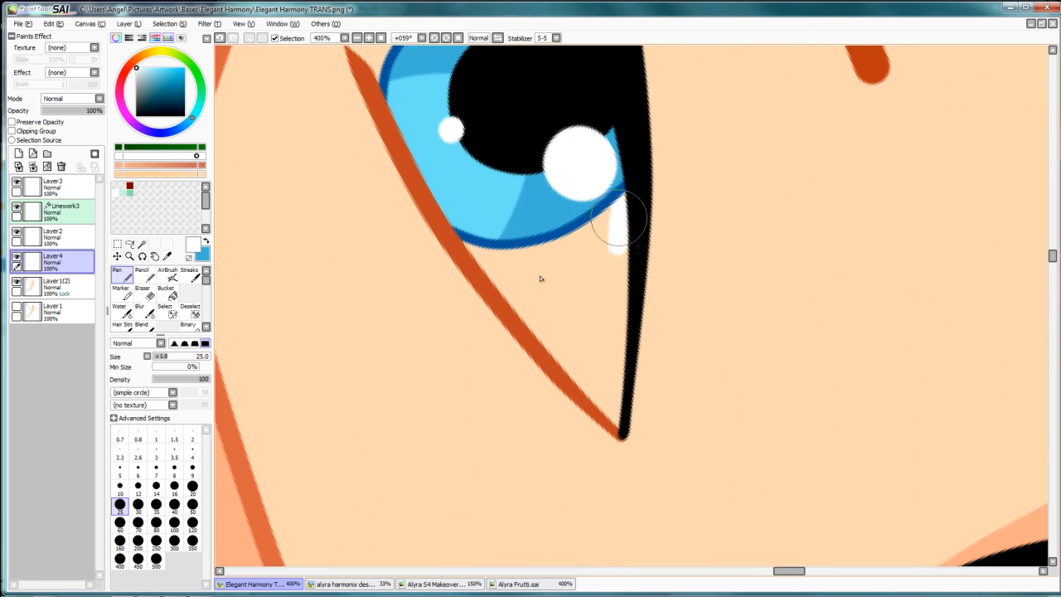
{"action": "left_click_drag", "start_coordinate": [617, 199], "coordinate": [614, 312]}
{"action": "mouse_move", "coordinate": [614, 259]}
{"action": "left_mouse_down"}
{"action": "mouse_move", "coordinate": [594, 222]}
{"action": "mouse_move", "coordinate": [585, 280]}
{"action": "mouse_move", "coordinate": [561, 226]}
{"action": "mouse_move", "coordinate": [571, 300]}
{"action": "mouse_move", "coordinate": [538, 262]}
{"action": "mouse_move", "coordinate": [519, 262]}
{"action": "mouse_move", "coordinate": [525, 294]}
{"action": "mouse_move", "coordinate": [478, 237]}
{"action": "mouse_move", "coordinate": [496, 276]}
{"action": "mouse_move", "coordinate": [482, 251]}
{"action": "mouse_move", "coordinate": [619, 423]}
{"action": "mouse_move", "coordinate": [622, 283]}
{"action": "mouse_move", "coordinate": [612, 367]}
{"action": "mouse_move", "coordinate": [599, 330]}
{"action": "mouse_move", "coordinate": [574, 315]}
{"action": "mouse_move", "coordinate": [584, 358]}
{"action": "left_mouse_up"}
{"action": "key", "text": "Home"}
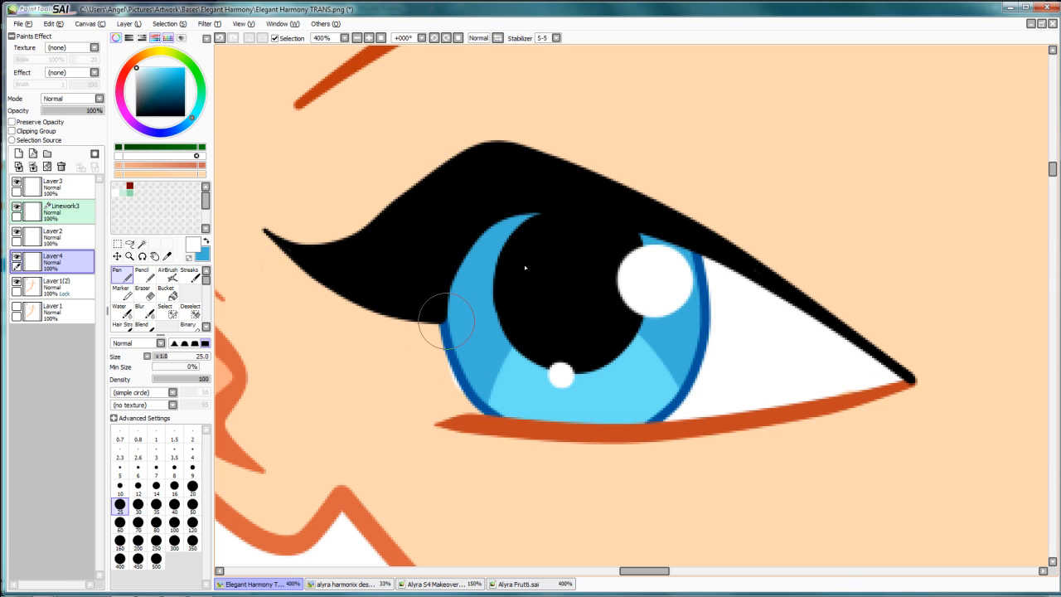
{"action": "left_click_drag", "start_coordinate": [471, 383], "coordinate": [492, 419]}
Fill the smaller eye's white area on both sides of the iris with the Pen at size 16.
{"action": "left_click_drag", "start_coordinate": [563, 393], "coordinate": [217, 389]}
{"action": "left_click_drag", "start_coordinate": [417, 250], "coordinate": [285, 412]}
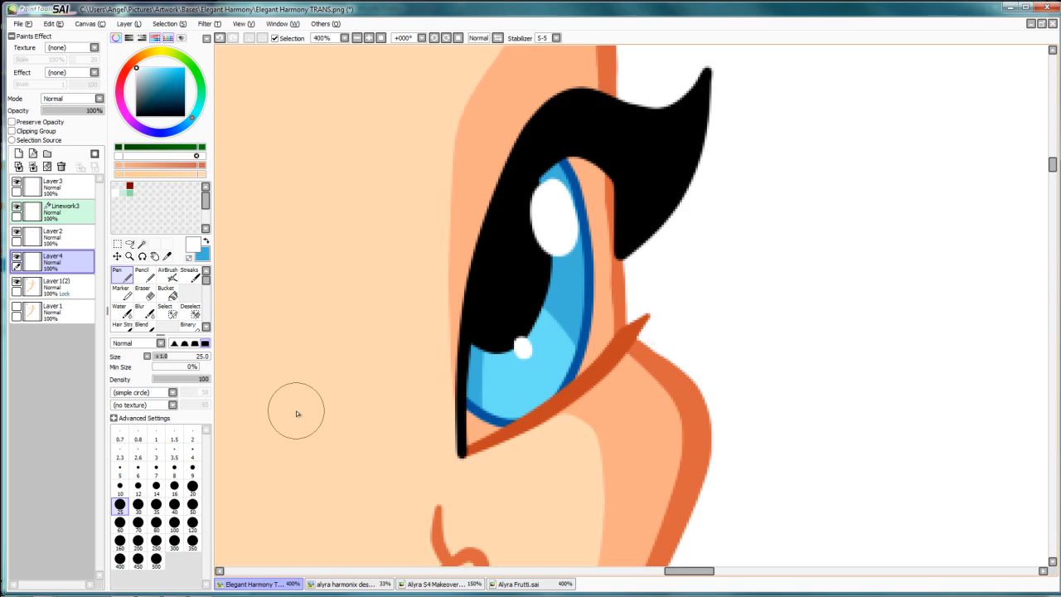
{"action": "key", "text": "bracketleft"}
{"action": "key", "text": "bracketleft"}
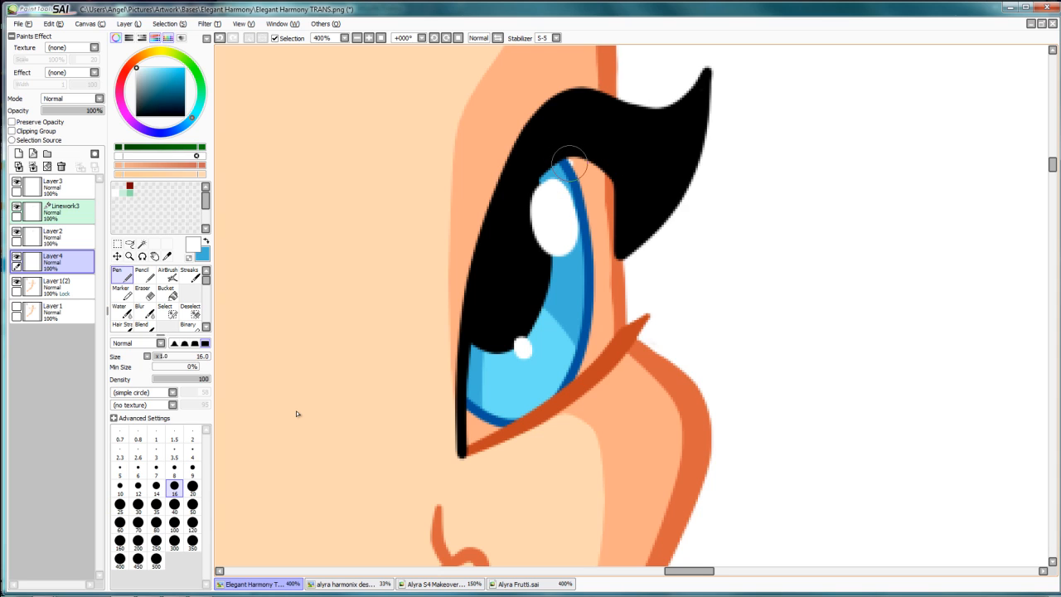
{"action": "mouse_move", "coordinate": [569, 162]}
{"action": "left_mouse_down"}
{"action": "mouse_move", "coordinate": [605, 175]}
{"action": "mouse_move", "coordinate": [588, 178]}
{"action": "mouse_move", "coordinate": [571, 141]}
{"action": "mouse_move", "coordinate": [586, 176]}
{"action": "mouse_move", "coordinate": [566, 149]}
{"action": "mouse_move", "coordinate": [587, 168]}
{"action": "mouse_move", "coordinate": [595, 351]}
{"action": "left_mouse_up"}
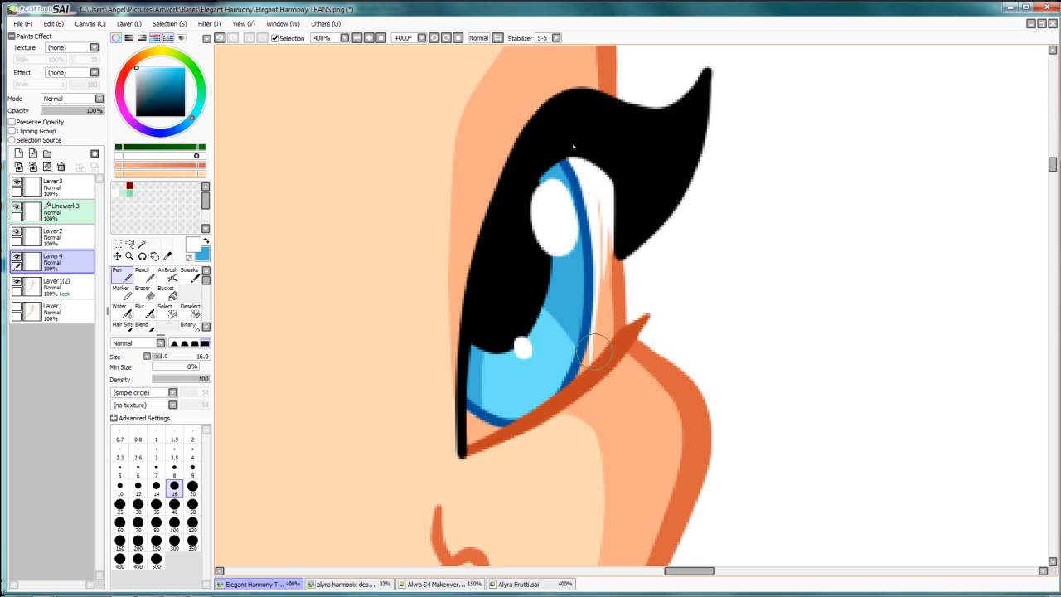
{"action": "left_click_drag", "start_coordinate": [597, 185], "coordinate": [599, 365]}
{"action": "left_click_drag", "start_coordinate": [605, 219], "coordinate": [605, 332]}
{"action": "mouse_move", "coordinate": [609, 254]}
{"action": "left_mouse_down"}
{"action": "mouse_move", "coordinate": [599, 355]}
{"action": "mouse_move", "coordinate": [609, 310]}
{"action": "mouse_move", "coordinate": [606, 329]}
{"action": "mouse_move", "coordinate": [600, 309]}
{"action": "mouse_move", "coordinate": [590, 353]}
{"action": "left_mouse_up"}
{"action": "left_click_drag", "start_coordinate": [613, 290], "coordinate": [584, 371]}
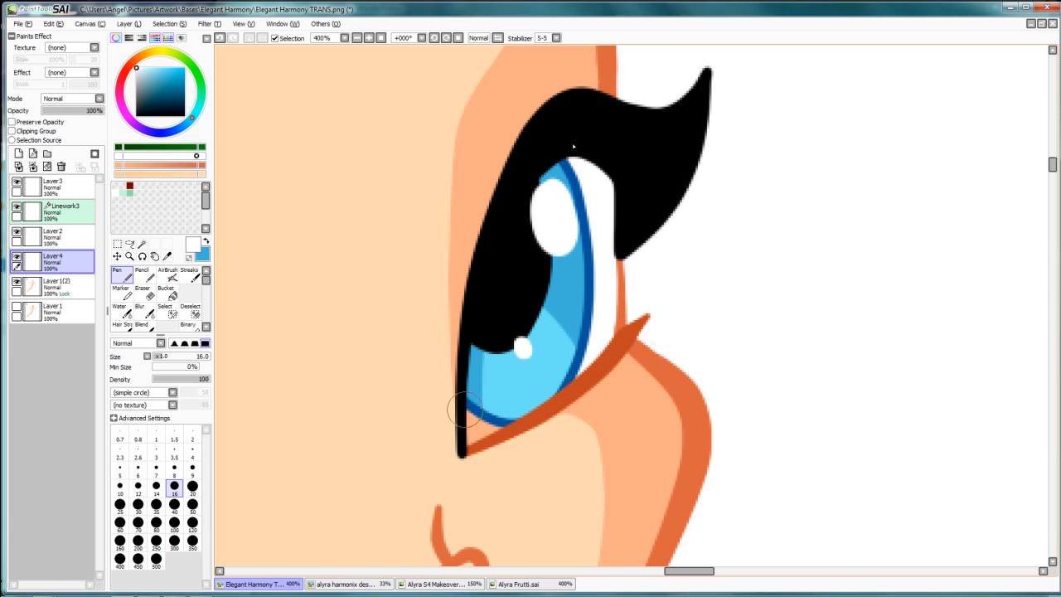
{"action": "mouse_move", "coordinate": [464, 410]}
{"action": "left_mouse_down"}
{"action": "mouse_move", "coordinate": [495, 421]}
{"action": "mouse_move", "coordinate": [466, 438]}
{"action": "mouse_move", "coordinate": [474, 431]}
{"action": "left_mouse_up"}
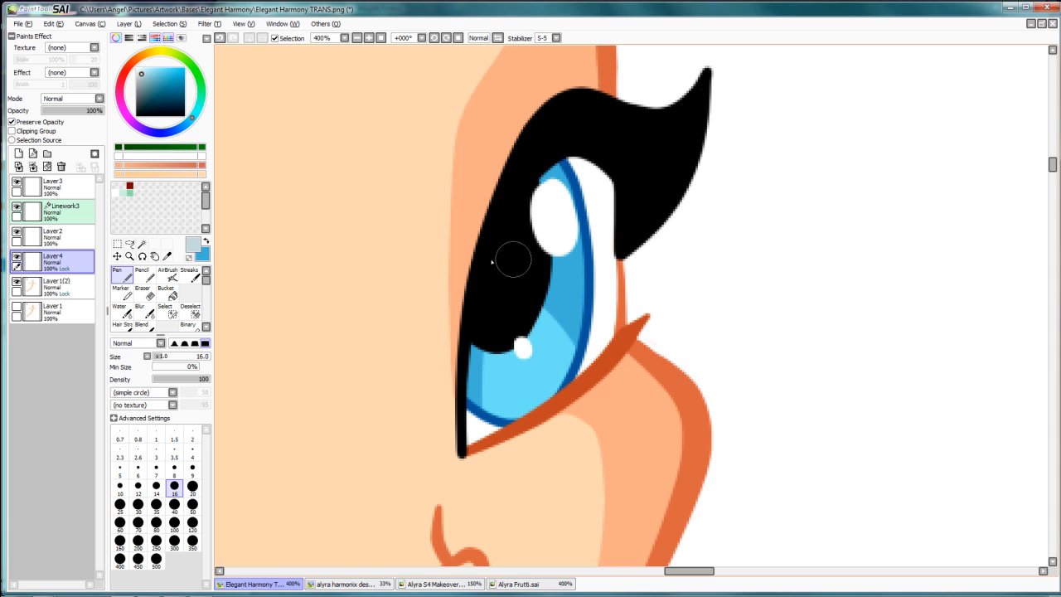
With Preserve Opacity on for Layer4, shade both eye whites pale blue-grey beneath the upper lashes using the size 16 Pen.
{"action": "mouse_move", "coordinate": [502, 170]}
{"action": "left_mouse_down"}
{"action": "mouse_move", "coordinate": [556, 154]}
{"action": "mouse_move", "coordinate": [697, 177]}
{"action": "mouse_move", "coordinate": [742, 247]}
{"action": "mouse_move", "coordinate": [741, 178]}
{"action": "mouse_move", "coordinate": [744, 231]}
{"action": "mouse_move", "coordinate": [738, 250]}
{"action": "mouse_move", "coordinate": [728, 196]}
{"action": "mouse_move", "coordinate": [737, 230]}
{"action": "mouse_move", "coordinate": [728, 267]}
{"action": "mouse_move", "coordinate": [697, 224]}
{"action": "left_mouse_up"}
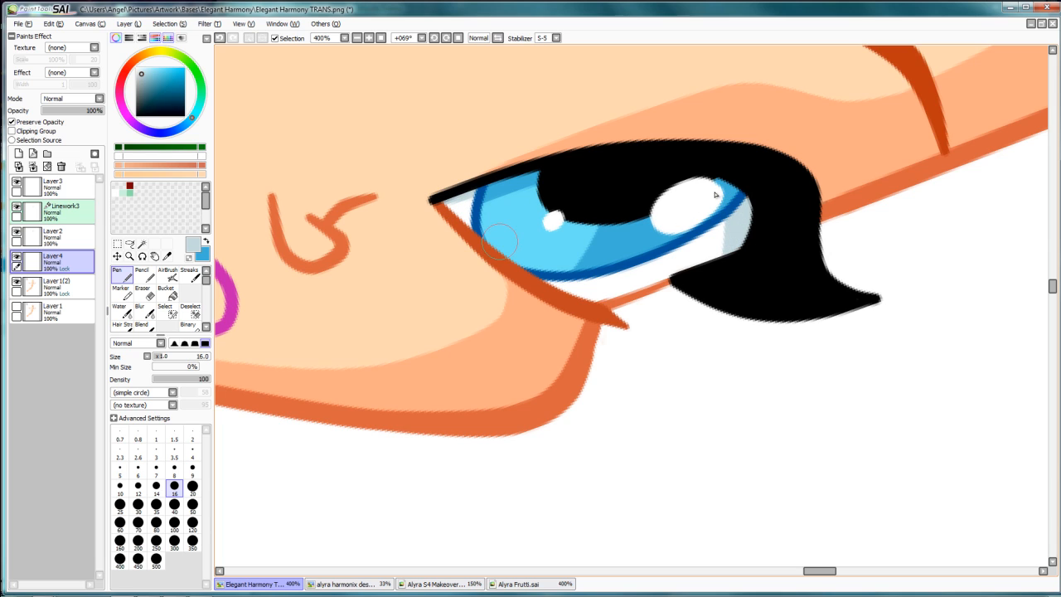
{"action": "key", "text": "space"}
{"action": "left_click_drag", "start_coordinate": [391, 103], "coordinate": [429, 149]}
{"action": "left_click_drag", "start_coordinate": [414, 74], "coordinate": [572, 332]}
{"action": "left_click_drag", "start_coordinate": [472, 159], "coordinate": [625, 403]}
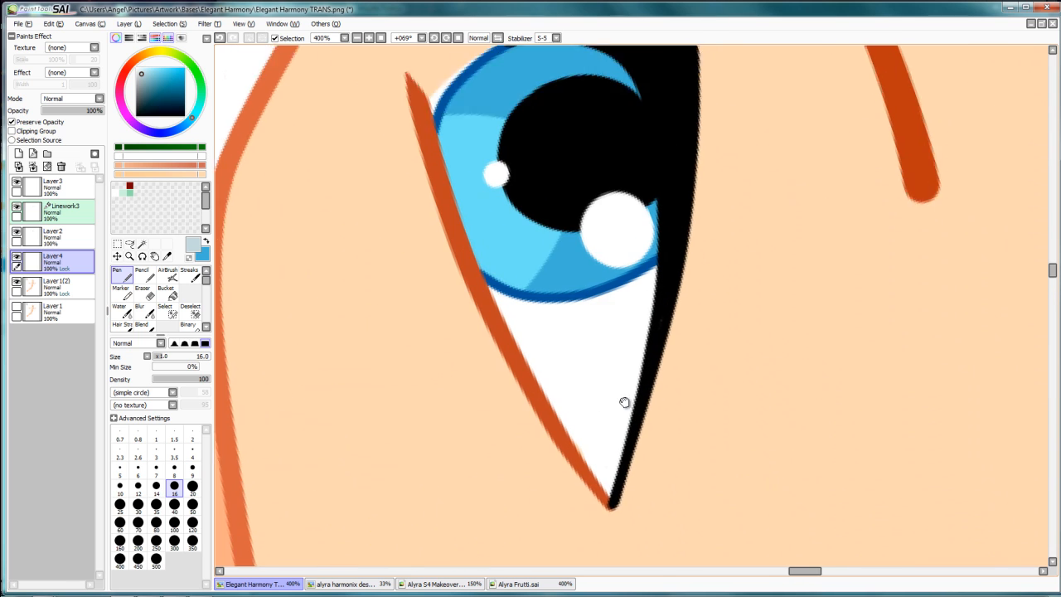
{"action": "mouse_move", "coordinate": [579, 241]}
{"action": "left_mouse_down"}
{"action": "mouse_move", "coordinate": [620, 360]}
{"action": "mouse_move", "coordinate": [603, 220]}
{"action": "left_mouse_up"}
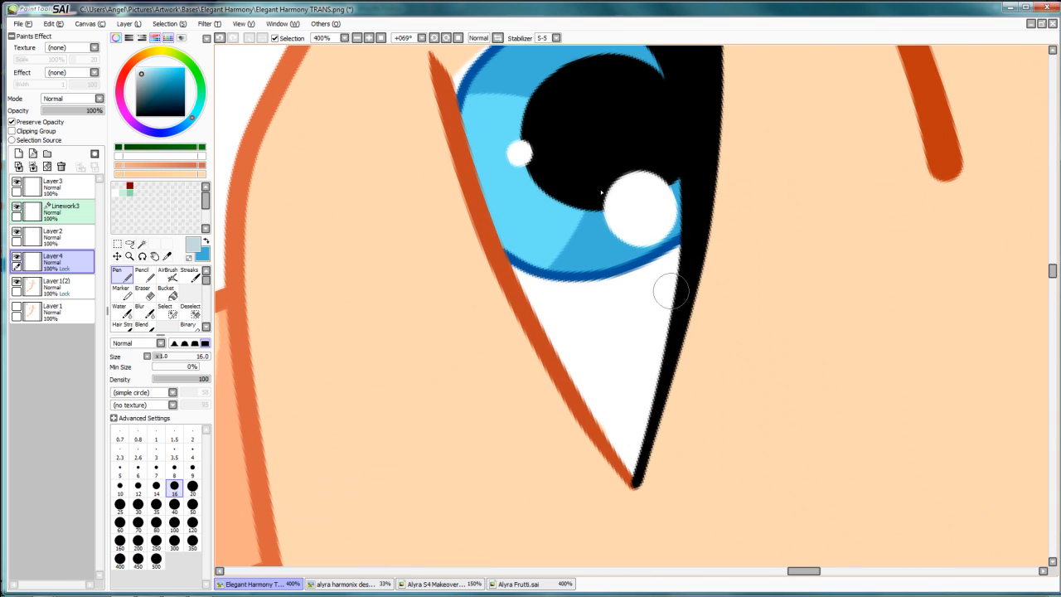
{"action": "left_click_drag", "start_coordinate": [680, 228], "coordinate": [648, 436]}
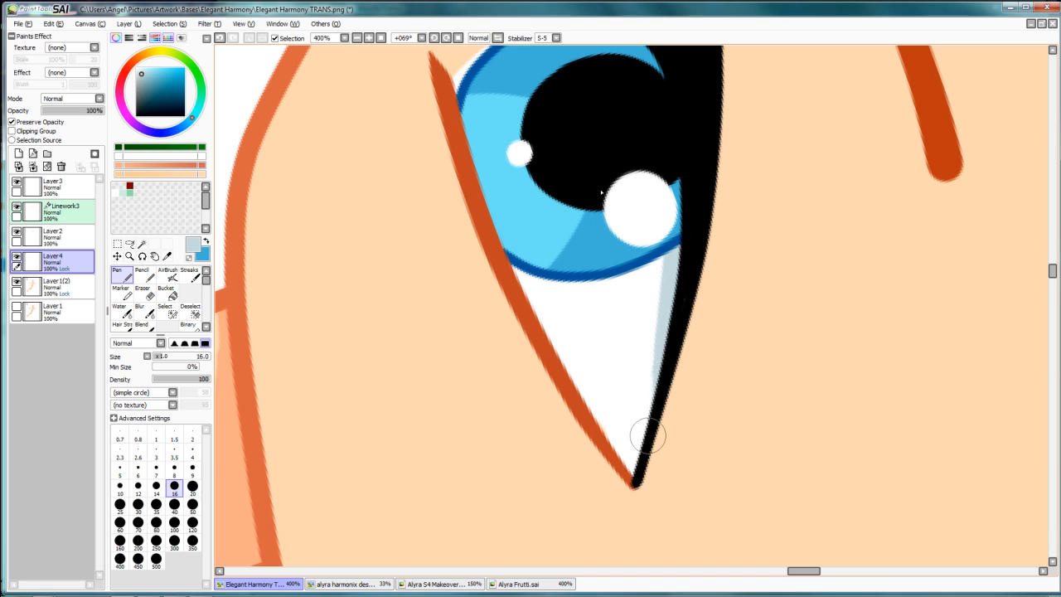
{"action": "left_click_drag", "start_coordinate": [663, 303], "coordinate": [651, 431]}
{"action": "left_click_drag", "start_coordinate": [653, 344], "coordinate": [645, 465]}
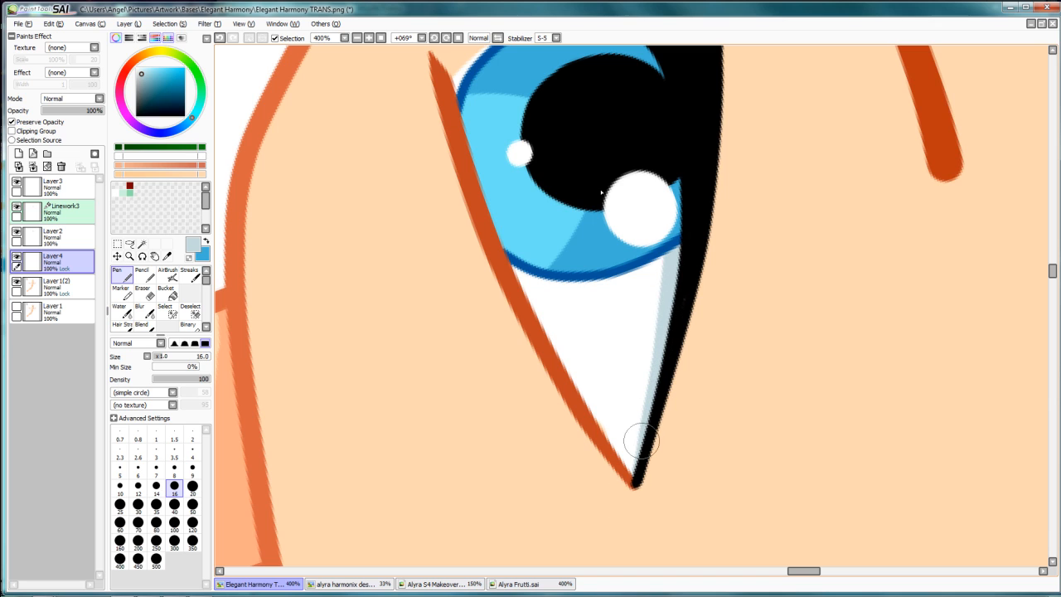
{"action": "key", "text": "Home"}
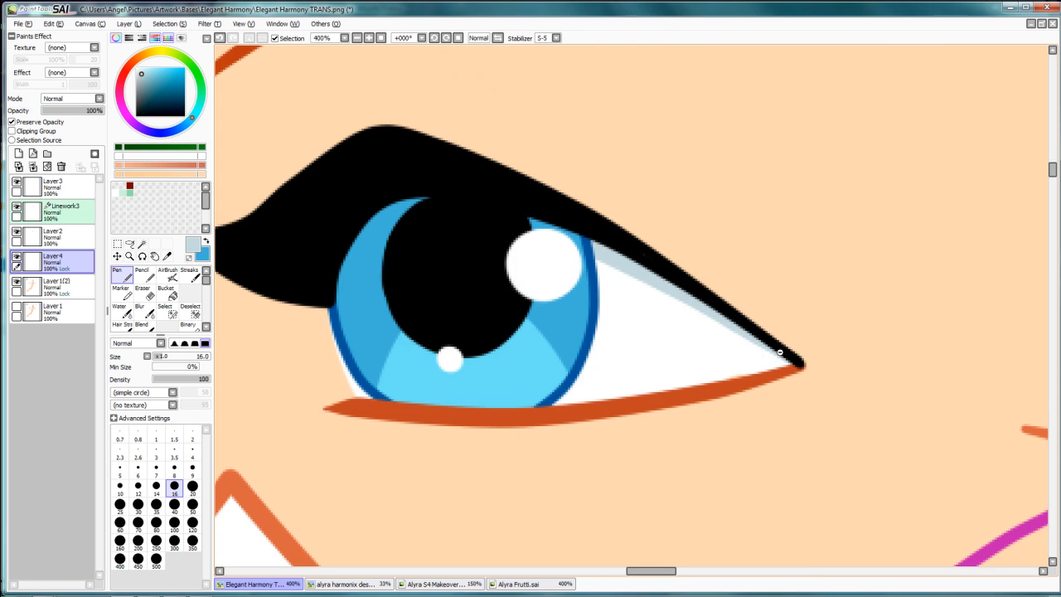
Examine the shaded eyes within the whole face and around the smaller eye.
{"action": "scroll", "coordinate": [794, 357], "scroll_direction": "down", "scroll_amount": 6}
{"action": "left_click_drag", "start_coordinate": [797, 358], "coordinate": [691, 347]}
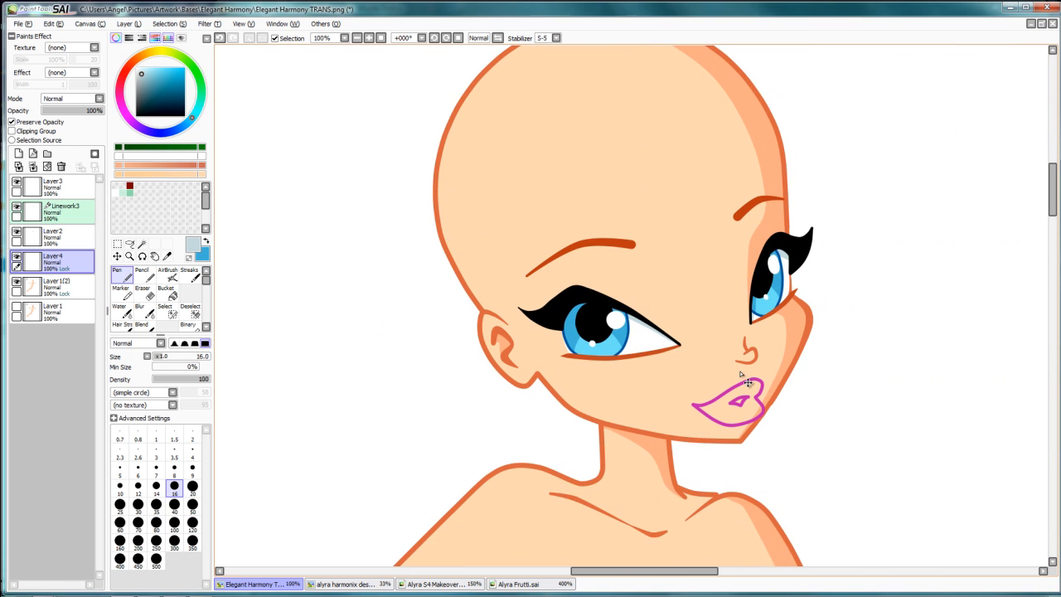
{"action": "left_click_drag", "start_coordinate": [757, 328], "coordinate": [688, 415]}
{"action": "scroll", "coordinate": [672, 448], "scroll_direction": "up", "scroll_amount": 2}
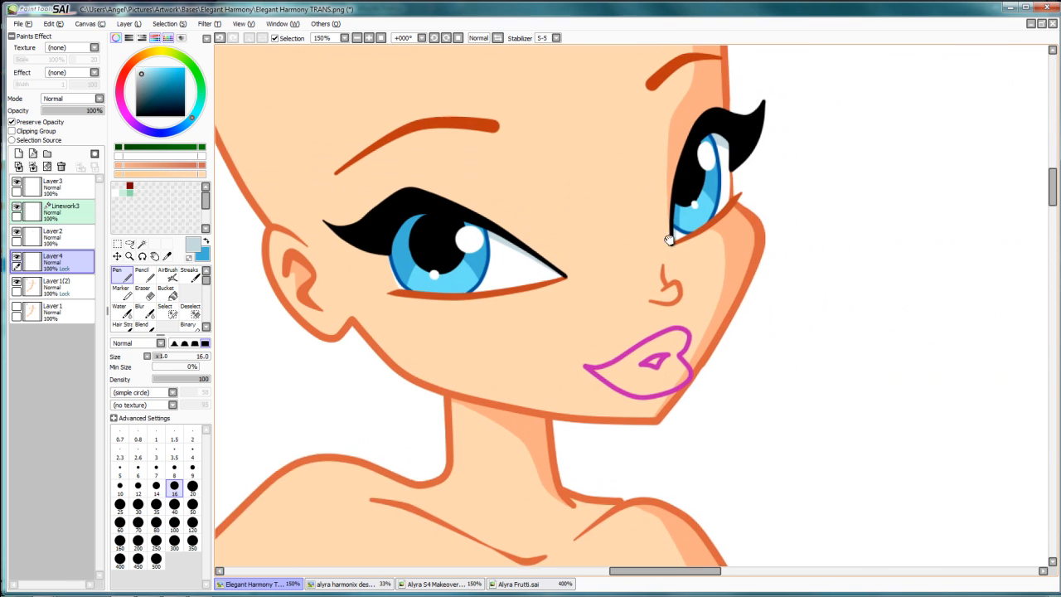
{"action": "left_click_drag", "start_coordinate": [631, 316], "coordinate": [626, 349]}
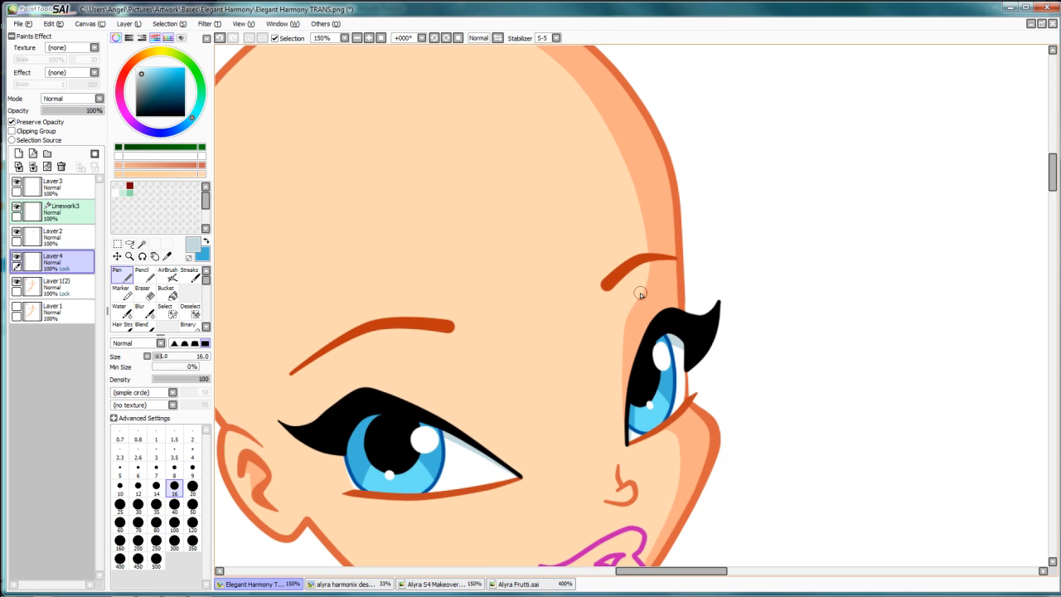
{"action": "left_click_drag", "start_coordinate": [604, 369], "coordinate": [551, 303]}
{"action": "scroll", "coordinate": [607, 265], "scroll_direction": "up", "scroll_amount": 1}
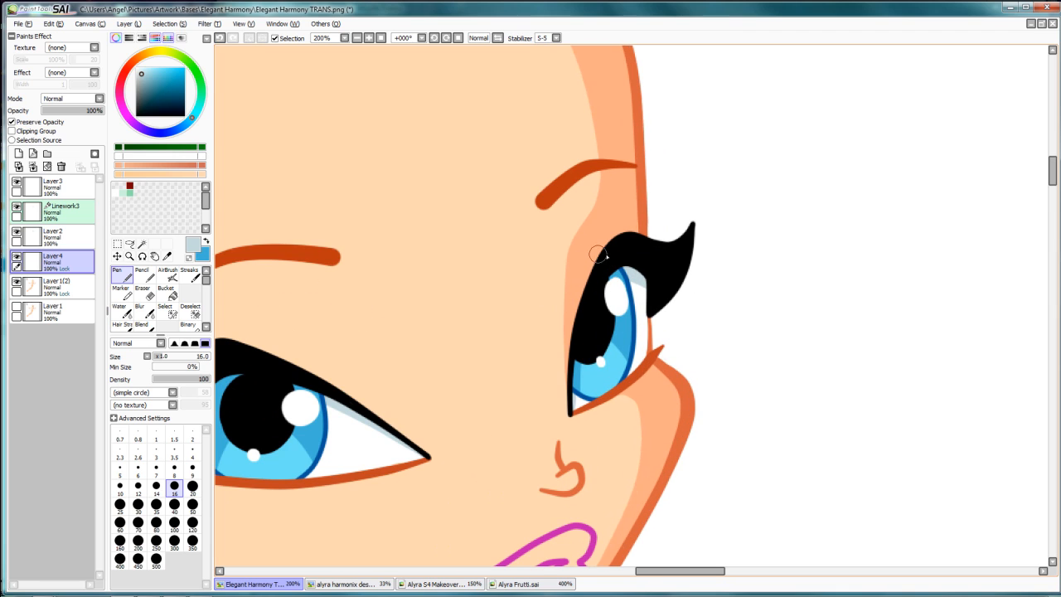
On Layer1(2), sample the light skin tone and paint over the darker shadow between the smaller eye and its eyebrow.
{"action": "left_click", "coordinate": [52, 293]}
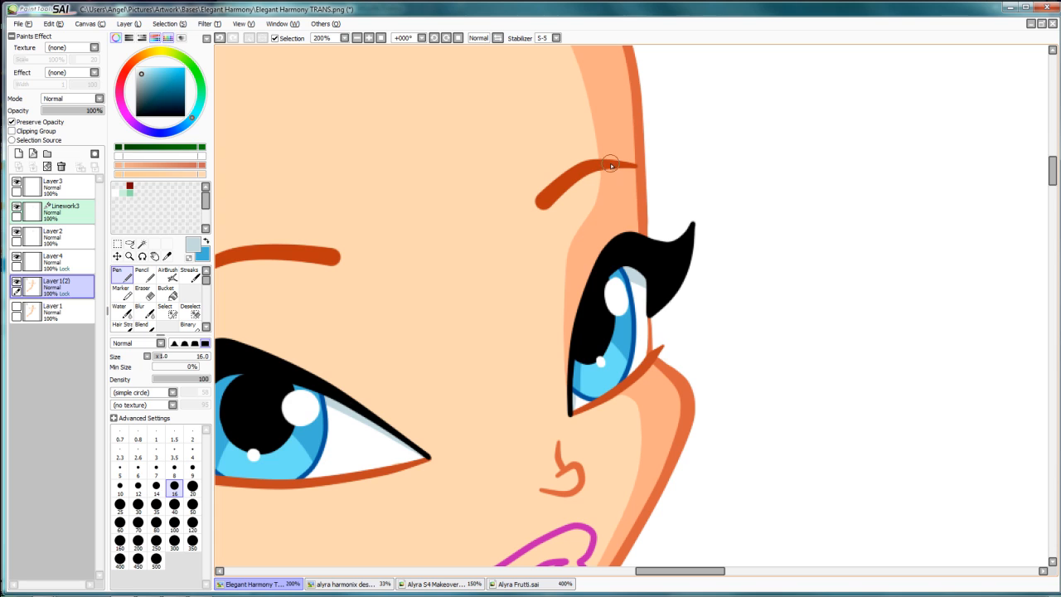
{"action": "scroll", "coordinate": [596, 250], "scroll_direction": "up", "scroll_amount": 2}
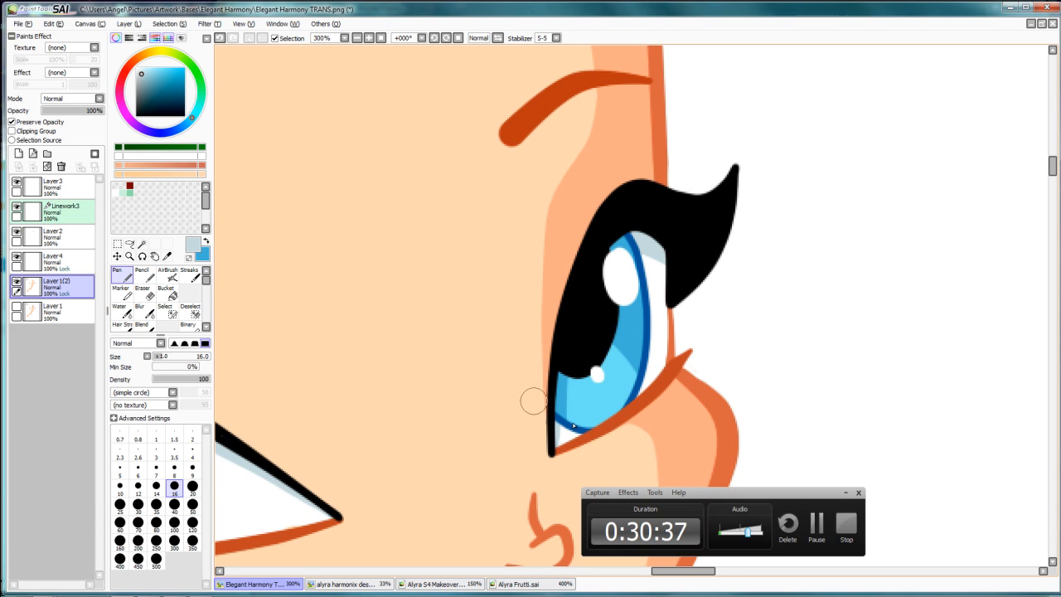
{"action": "left_click", "coordinate": [846, 492]}
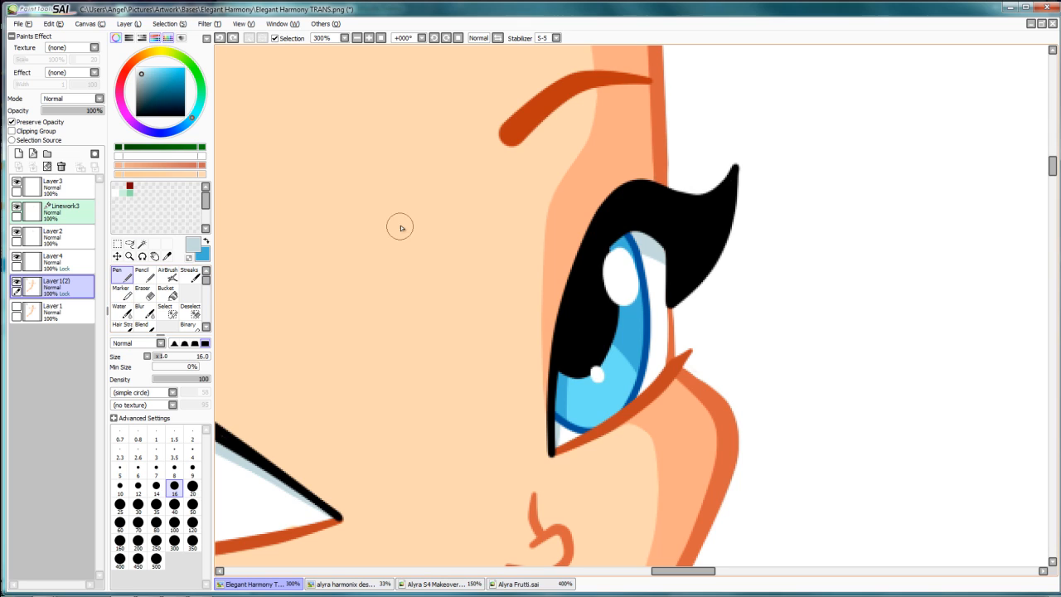
{"action": "left_click", "coordinate": [418, 192], "text": "alt"}
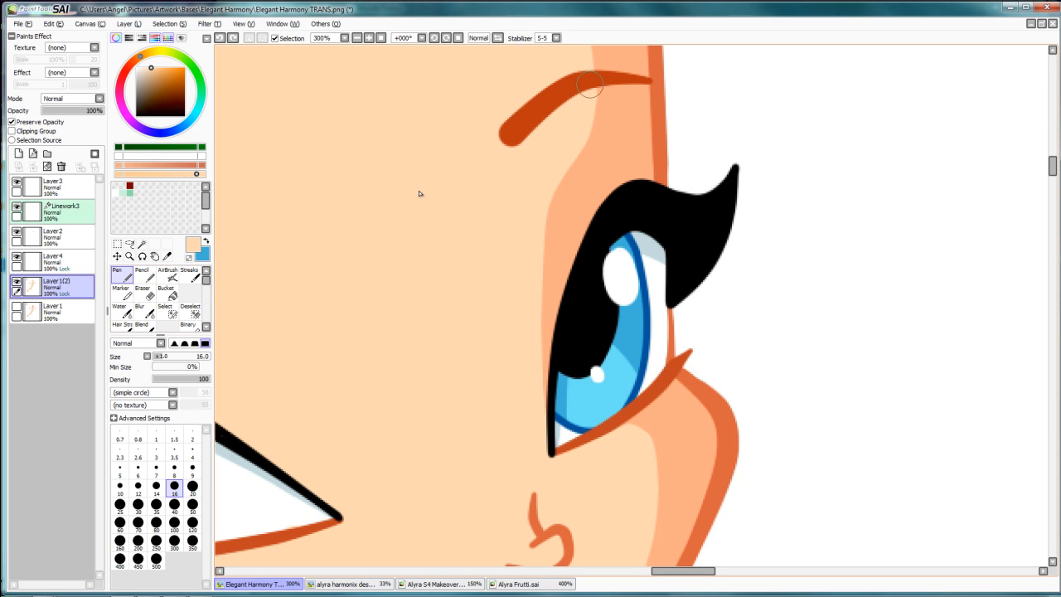
{"action": "left_click_drag", "start_coordinate": [591, 88], "coordinate": [585, 159]}
{"action": "key", "text": "ctrl+z"}
{"action": "left_click_drag", "start_coordinate": [591, 98], "coordinate": [591, 189]}
{"action": "left_click_drag", "start_coordinate": [592, 124], "coordinate": [597, 205]}
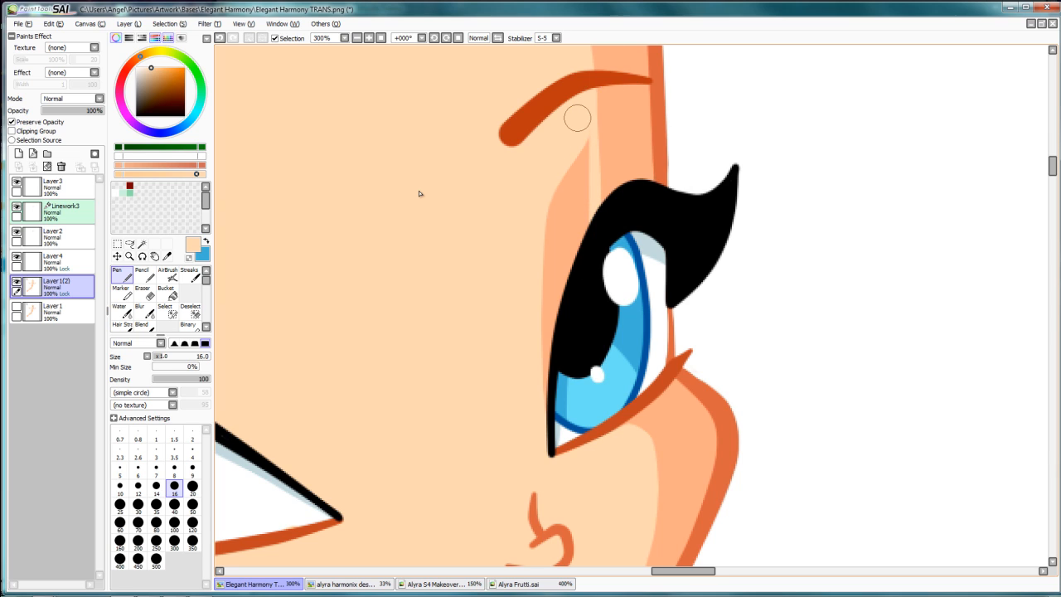
{"action": "left_click_drag", "start_coordinate": [578, 118], "coordinate": [586, 266]}
{"action": "left_click_drag", "start_coordinate": [572, 130], "coordinate": [574, 262]}
{"action": "mouse_move", "coordinate": [567, 184]}
{"action": "left_mouse_down"}
{"action": "mouse_move", "coordinate": [567, 310]}
{"action": "mouse_move", "coordinate": [549, 198]}
{"action": "mouse_move", "coordinate": [553, 285]}
{"action": "mouse_move", "coordinate": [558, 192]}
{"action": "mouse_move", "coordinate": [543, 353]}
{"action": "left_mouse_up"}
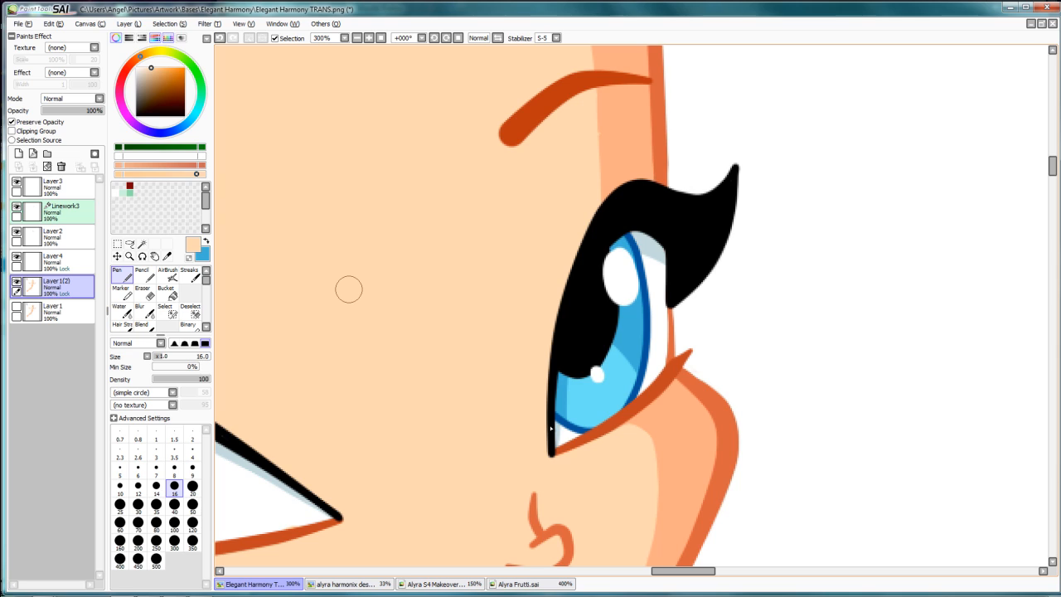
Sample the darker skin tone and paint a thin shadow along the outer edge of both eyes' upper lashes.
{"action": "left_click", "coordinate": [639, 149], "text": "alt"}
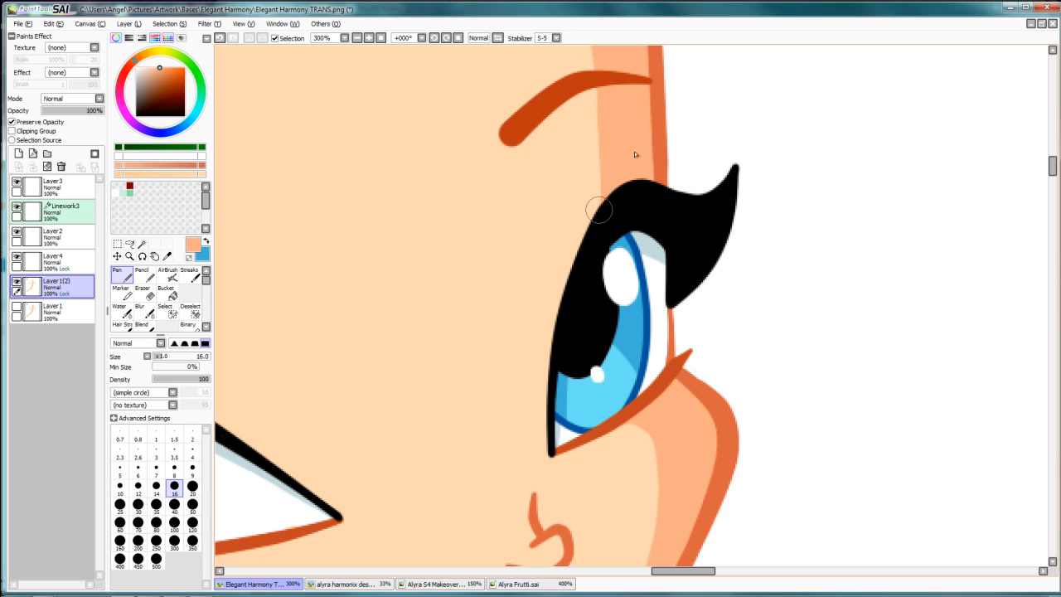
{"action": "mouse_move", "coordinate": [606, 177]}
{"action": "left_mouse_down"}
{"action": "mouse_move", "coordinate": [572, 300]}
{"action": "mouse_move", "coordinate": [571, 262]}
{"action": "left_mouse_up"}
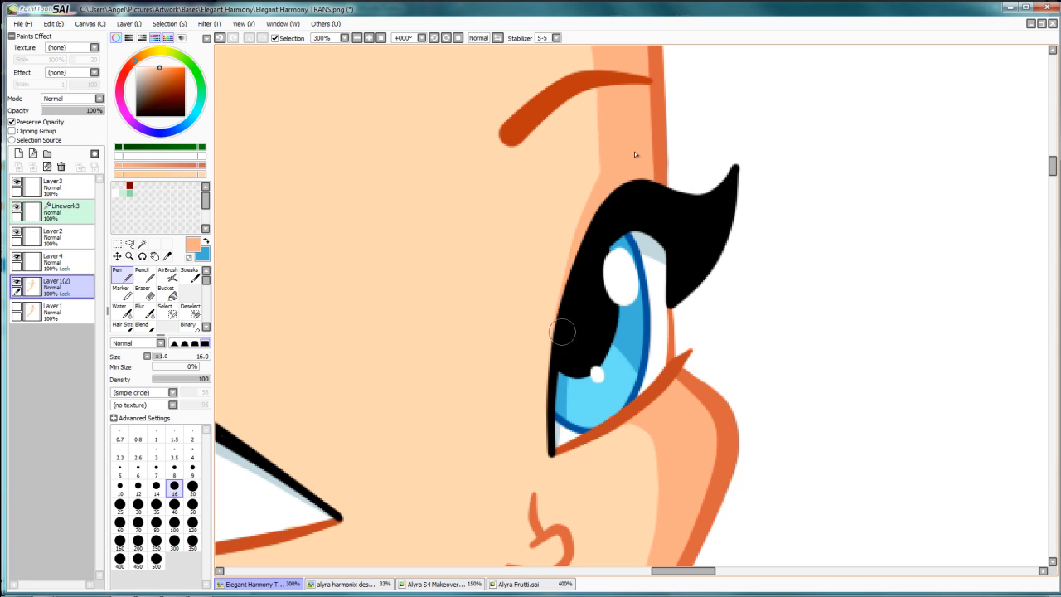
{"action": "left_click_drag", "start_coordinate": [451, 192], "coordinate": [659, 351]}
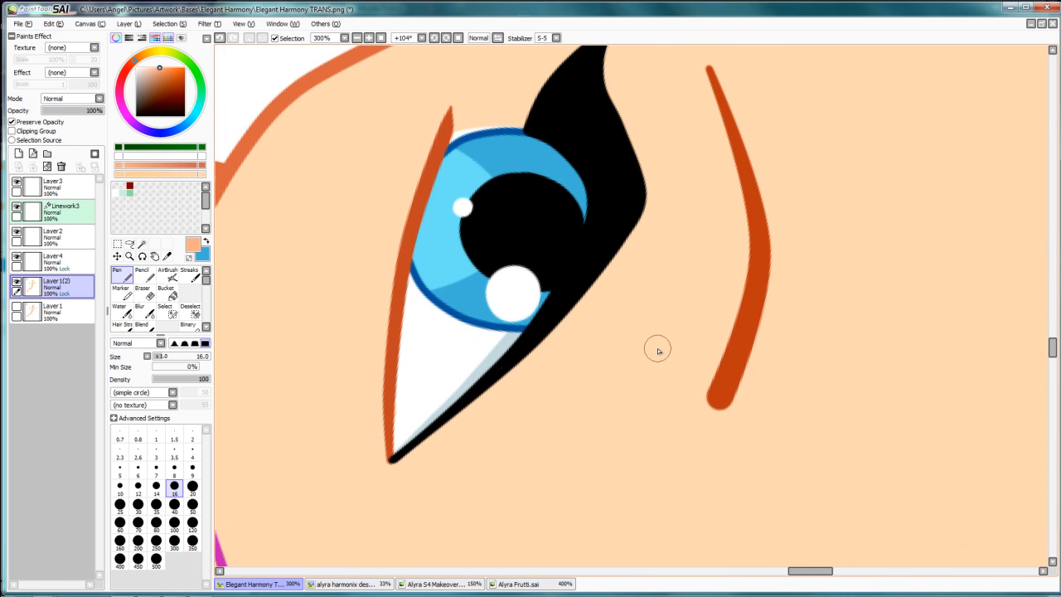
{"action": "left_click_drag", "start_coordinate": [600, 82], "coordinate": [631, 162]}
{"action": "mouse_move", "coordinate": [617, 107]}
{"action": "left_mouse_down"}
{"action": "mouse_move", "coordinate": [646, 180]}
{"action": "mouse_move", "coordinate": [629, 122]}
{"action": "mouse_move", "coordinate": [641, 149]}
{"action": "mouse_move", "coordinate": [644, 209]}
{"action": "mouse_move", "coordinate": [636, 176]}
{"action": "mouse_move", "coordinate": [646, 161]}
{"action": "mouse_move", "coordinate": [642, 153]}
{"action": "mouse_move", "coordinate": [640, 223]}
{"action": "mouse_move", "coordinate": [649, 172]}
{"action": "mouse_move", "coordinate": [652, 200]}
{"action": "mouse_move", "coordinate": [601, 285]}
{"action": "mouse_move", "coordinate": [648, 213]}
{"action": "mouse_move", "coordinate": [558, 317]}
{"action": "mouse_move", "coordinate": [603, 284]}
{"action": "mouse_move", "coordinate": [605, 275]}
{"action": "mouse_move", "coordinate": [592, 286]}
{"action": "mouse_move", "coordinate": [614, 267]}
{"action": "mouse_move", "coordinate": [467, 414]}
{"action": "left_mouse_up"}
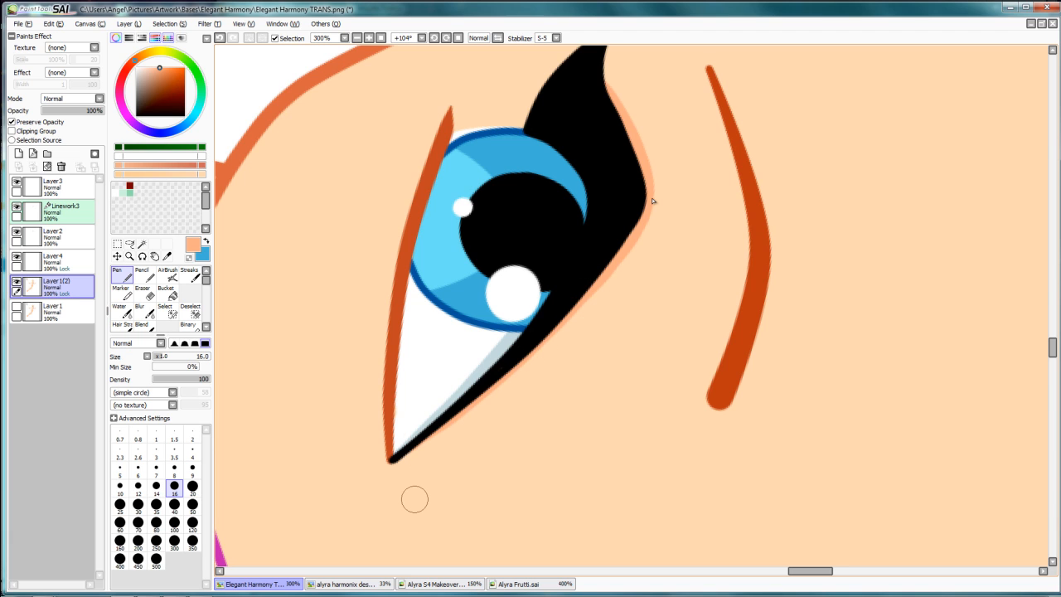
{"action": "key", "text": "Home"}
Merge Layer2 down into Layer4 and turn off Preserve Opacity on the merged layer.
{"action": "scroll", "coordinate": [588, 356], "scroll_direction": "down", "scroll_amount": 4}
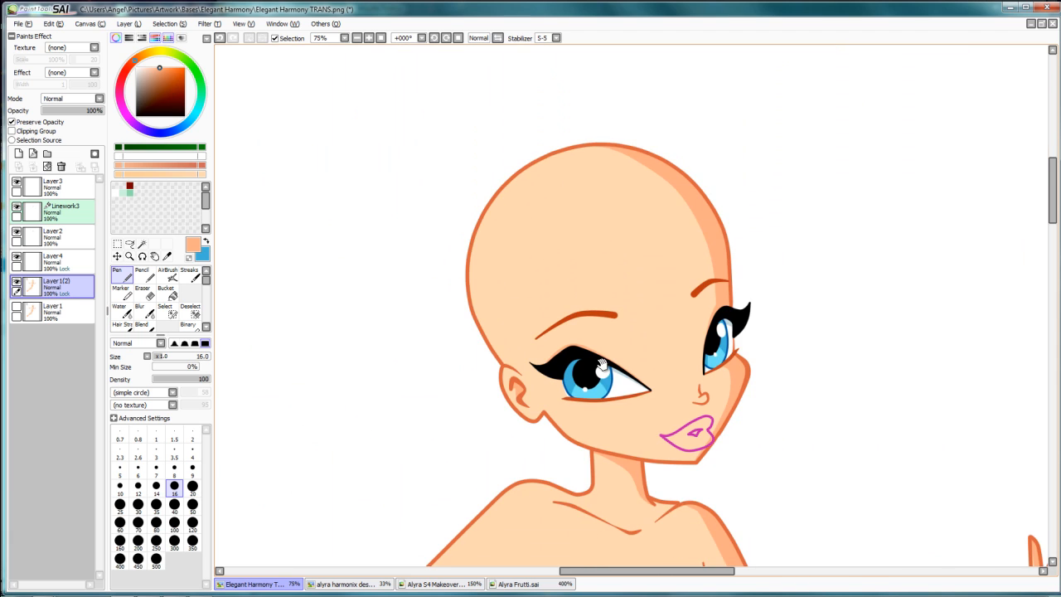
{"action": "left_click_drag", "start_coordinate": [680, 424], "coordinate": [605, 311]}
{"action": "left_click_drag", "start_coordinate": [675, 322], "coordinate": [565, 339]}
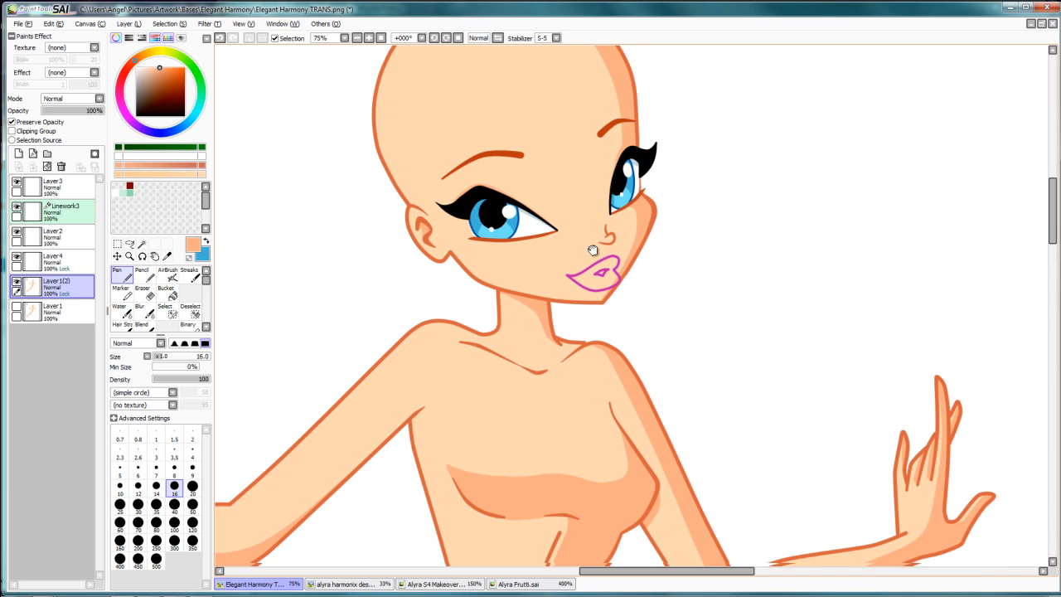
{"action": "scroll", "coordinate": [561, 256], "scroll_direction": "up", "scroll_amount": 4}
{"action": "left_click_drag", "start_coordinate": [561, 255], "coordinate": [742, 249]}
{"action": "left_click", "coordinate": [49, 236]}
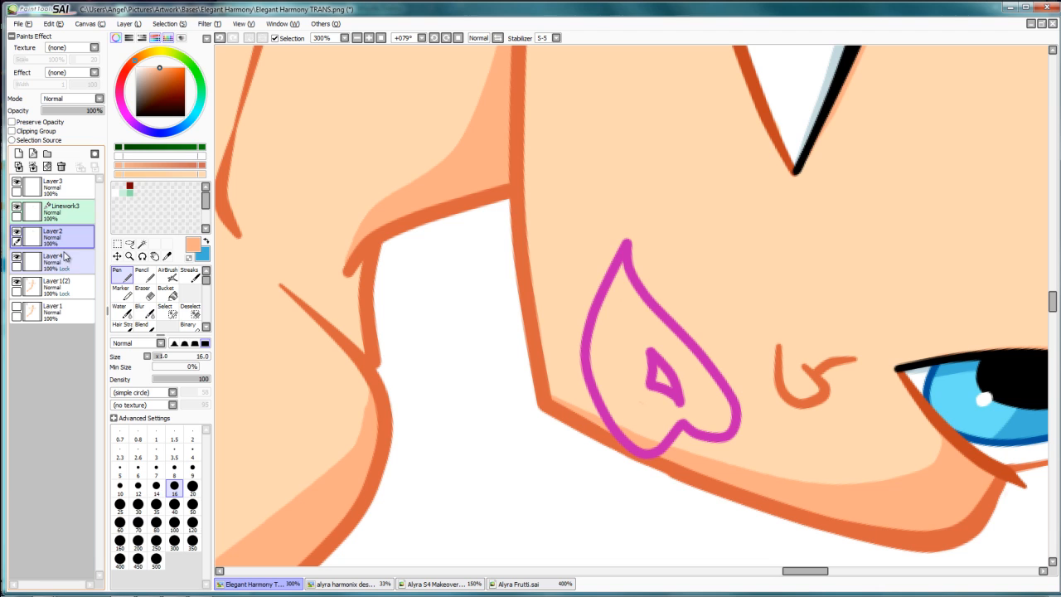
{"action": "key", "text": "ctrl+e"}
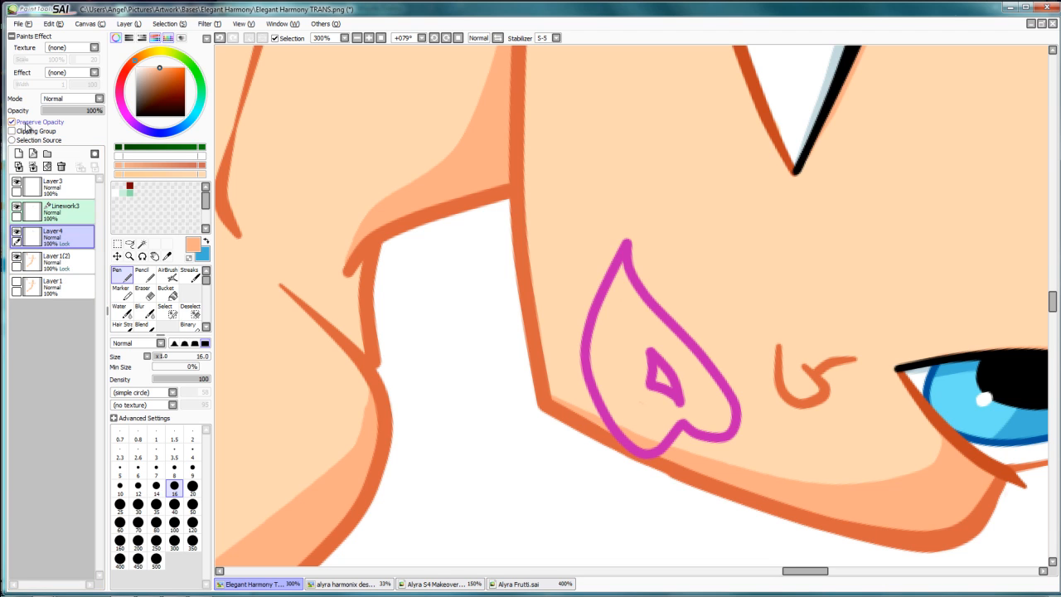
{"action": "left_click", "coordinate": [25, 127]}
Choose white and paint the small opening between the lips on Layer4.
{"action": "scroll", "coordinate": [422, 339], "scroll_direction": "up", "scroll_amount": 1}
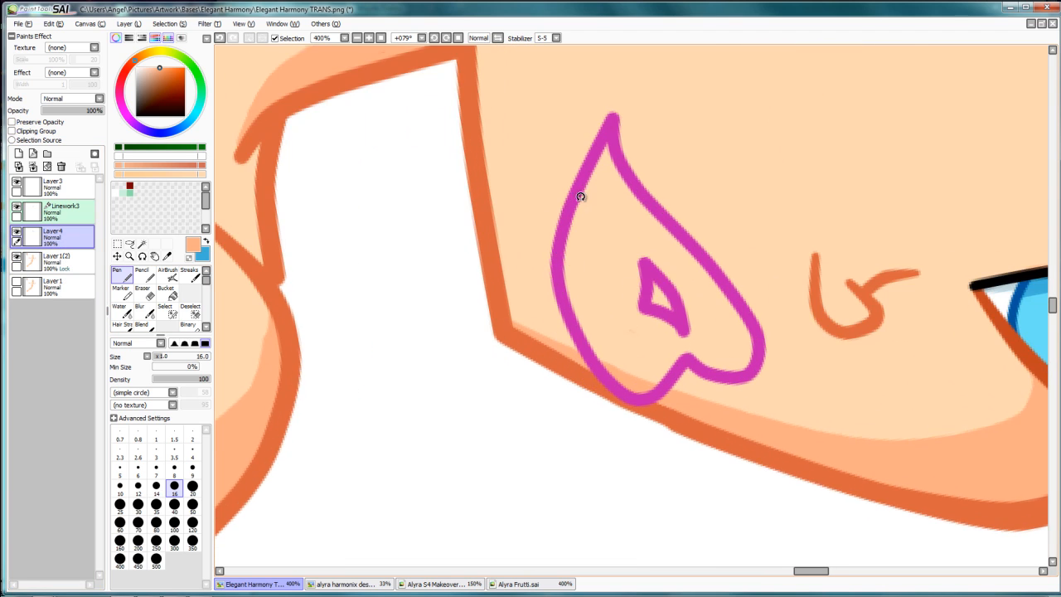
{"action": "left_click_drag", "start_coordinate": [580, 196], "coordinate": [664, 195]}
{"action": "left_click_drag", "start_coordinate": [677, 314], "coordinate": [644, 286]}
{"action": "scroll", "coordinate": [644, 281], "scroll_direction": "up", "scroll_amount": 1}
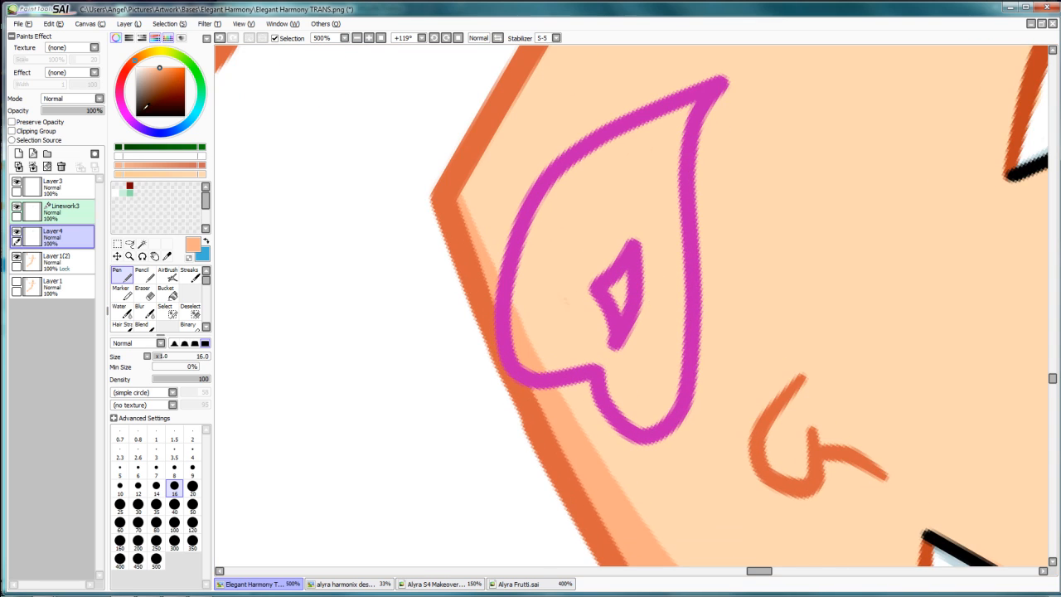
{"action": "left_click_drag", "start_coordinate": [145, 107], "coordinate": [136, 67]}
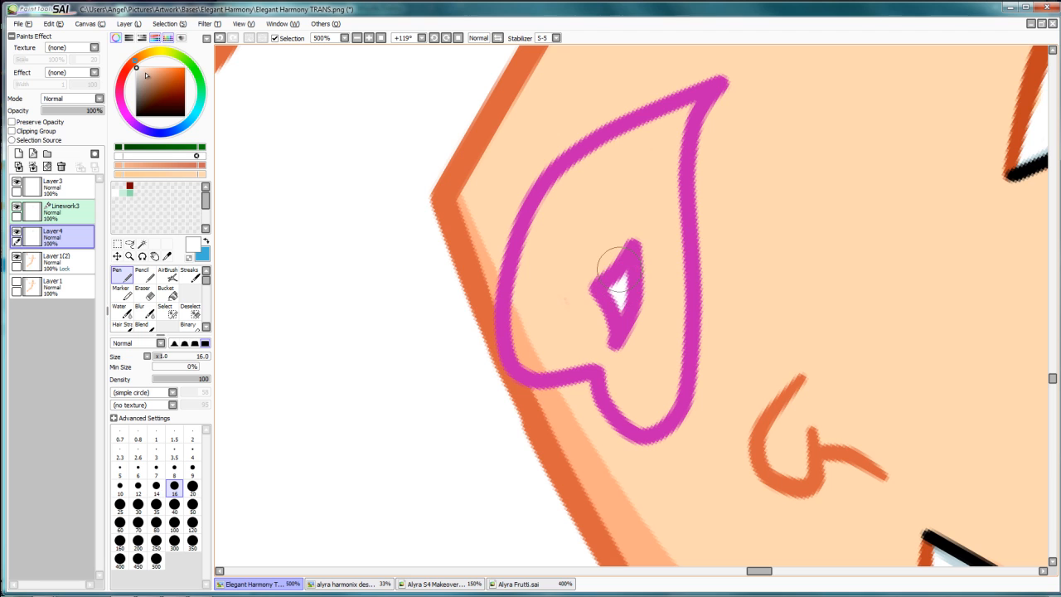
Sample the light pink lip colour from the Alyra Frutti.sai drawing and return to the Elegant Harmony drawing.
{"action": "left_click", "coordinate": [446, 585]}
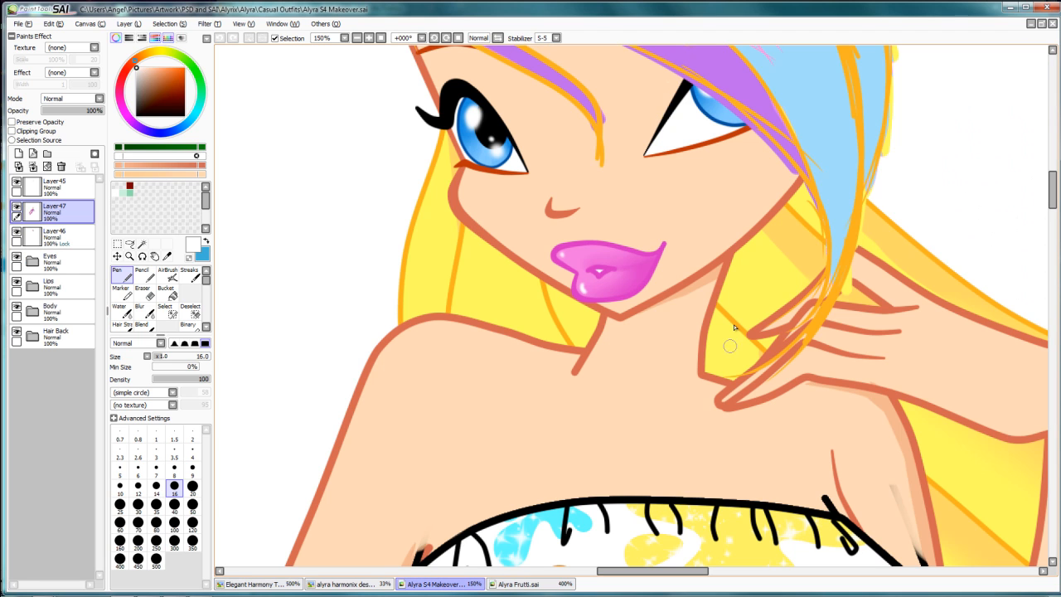
{"action": "left_click", "coordinate": [520, 585]}
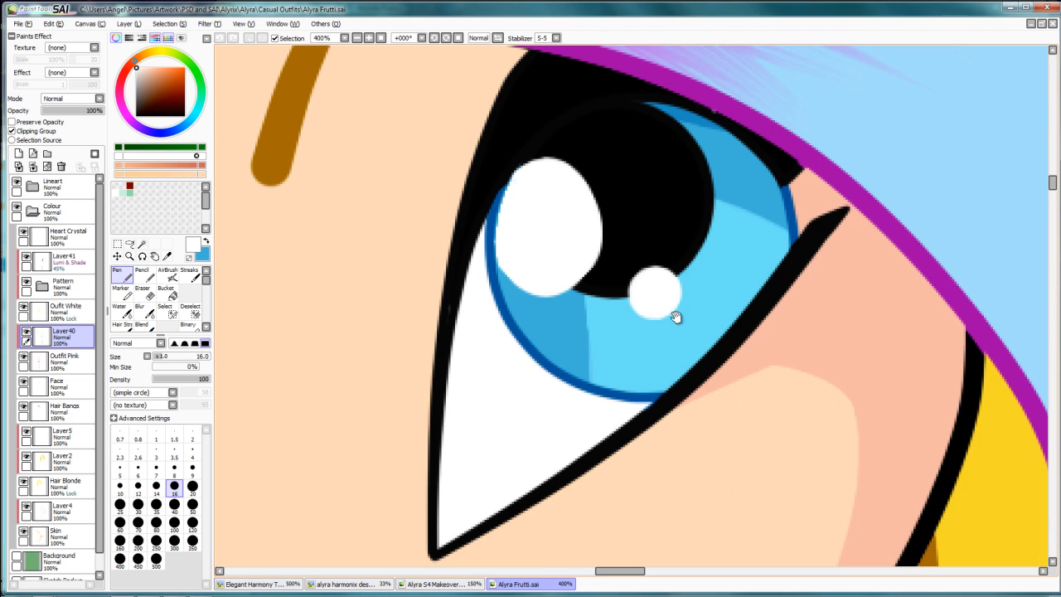
{"action": "left_click_drag", "start_coordinate": [525, 464], "coordinate": [618, 178]}
{"action": "left_click_drag", "start_coordinate": [472, 465], "coordinate": [611, 191]}
{"action": "right_click", "coordinate": [639, 371]}
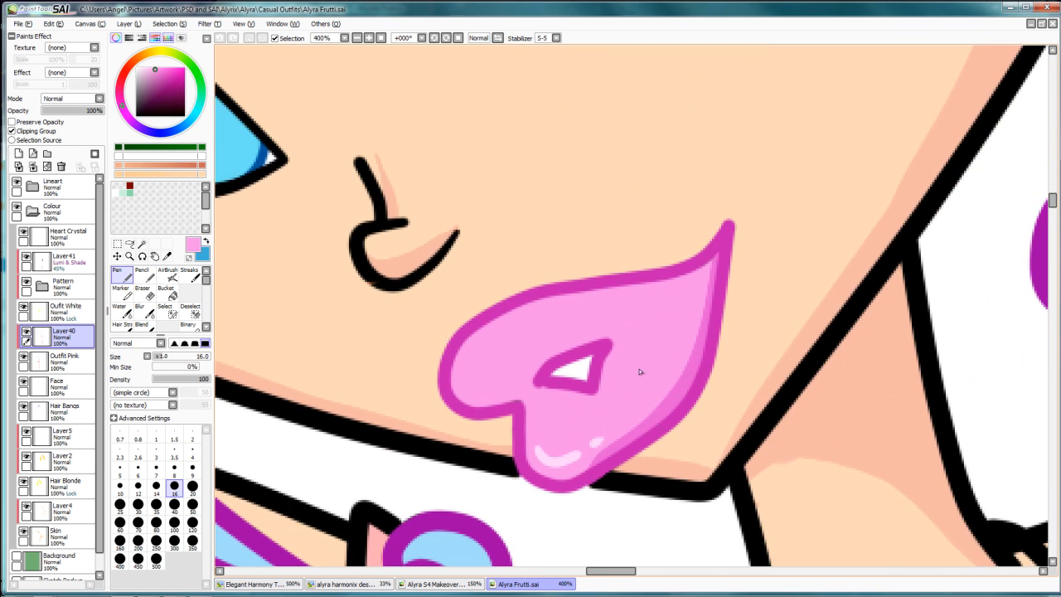
{"action": "key", "text": "ctrl+Tab"}
{"action": "left_click", "coordinate": [645, 238], "text": "ctrl"}
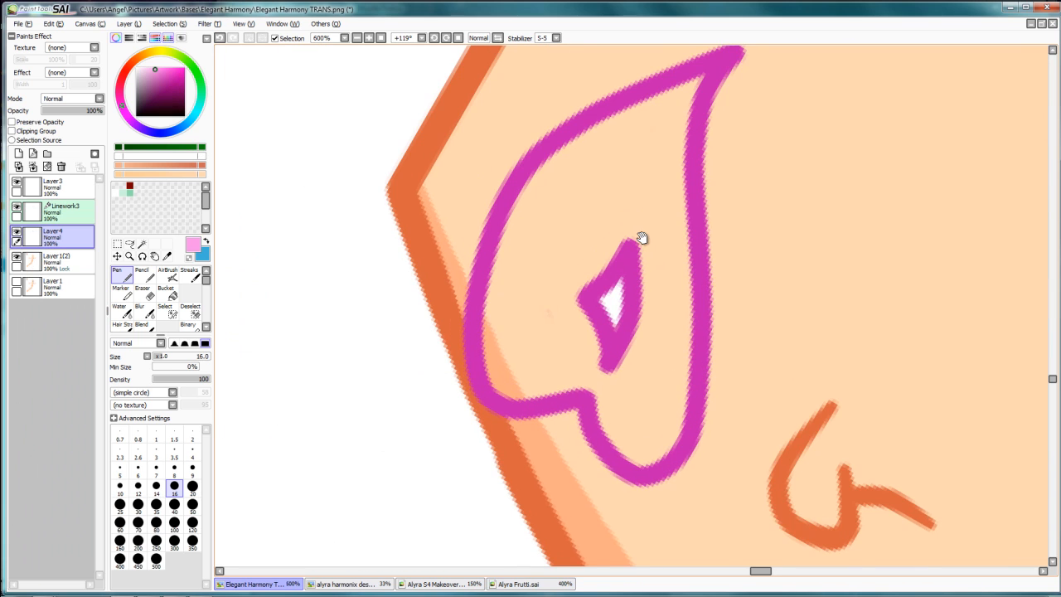
Select the area inside the lip outline with the Magic Wand and expand the selection twice so it reaches under the linework.
{"action": "left_click_drag", "start_coordinate": [643, 238], "coordinate": [634, 275]}
{"action": "left_click", "coordinate": [634, 276], "text": "ctrl+alt"}
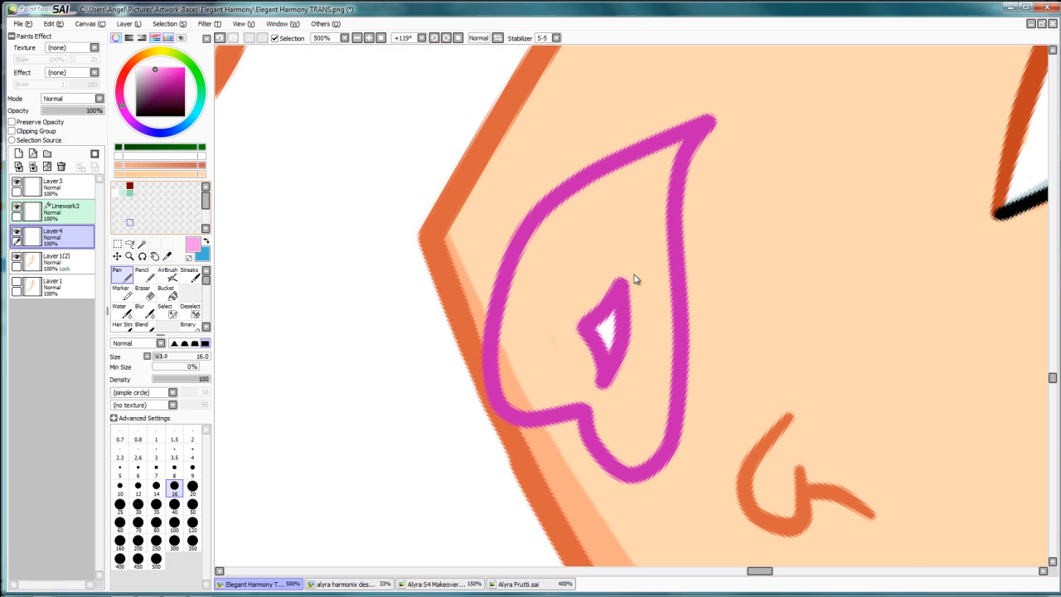
{"action": "key", "text": "w"}
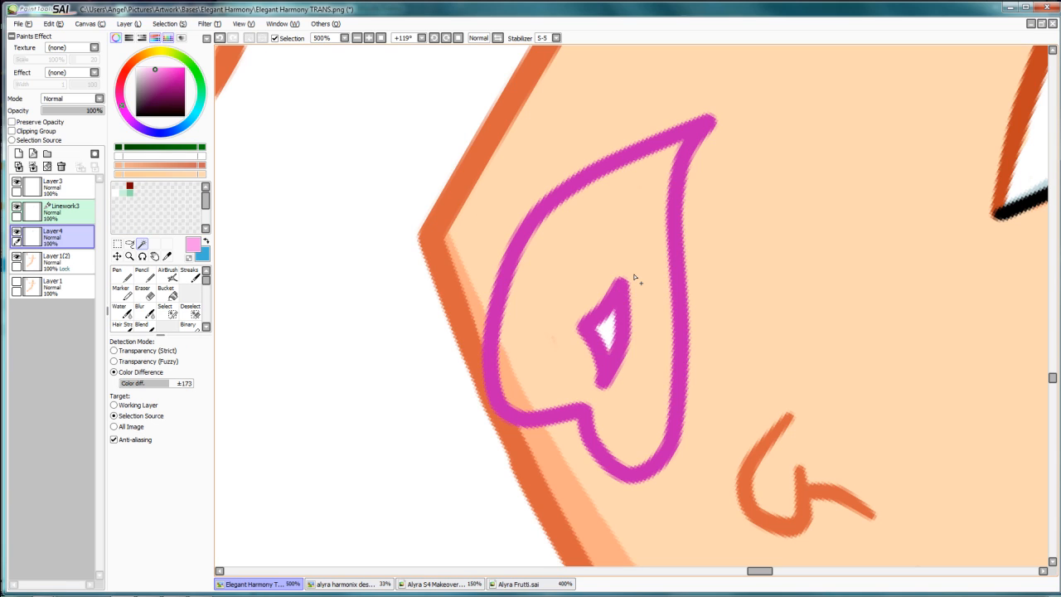
{"action": "left_click", "coordinate": [634, 277]}
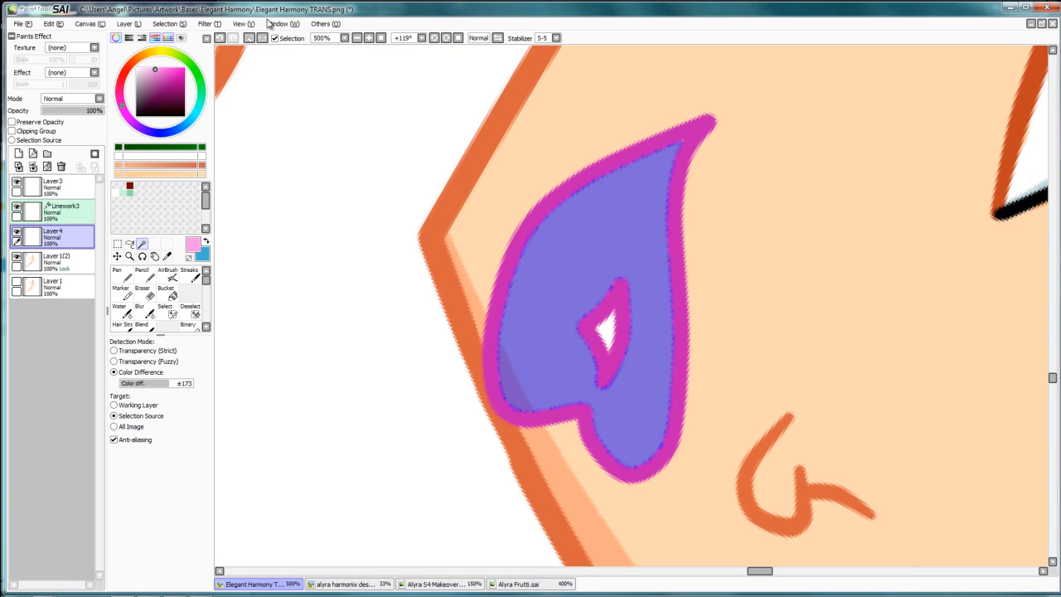
{"action": "left_click", "coordinate": [170, 24]}
{"action": "left_click", "coordinate": [178, 80]}
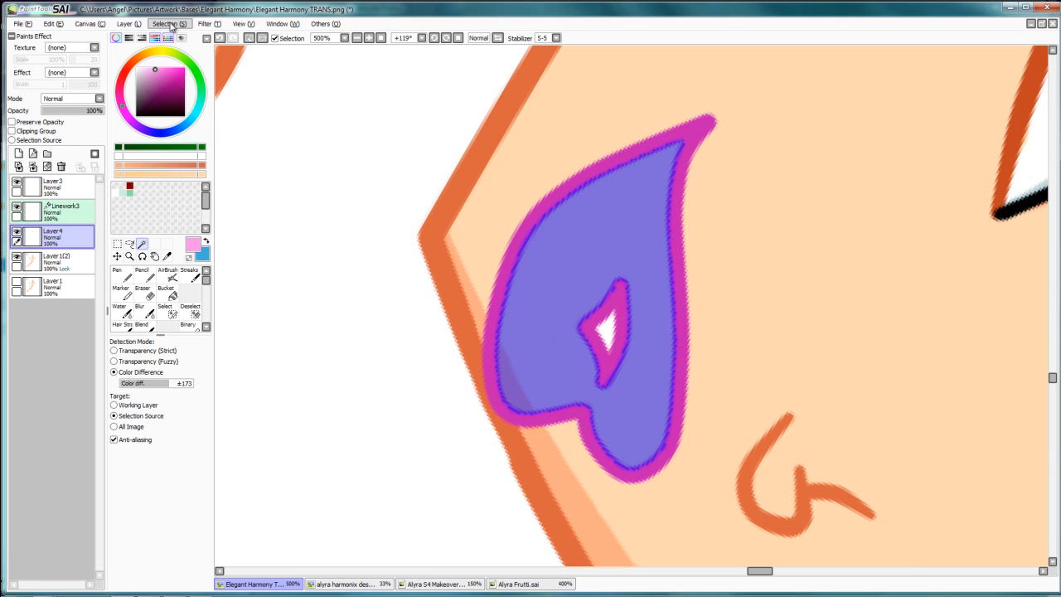
{"action": "left_click", "coordinate": [170, 25]}
{"action": "left_click", "coordinate": [179, 80]}
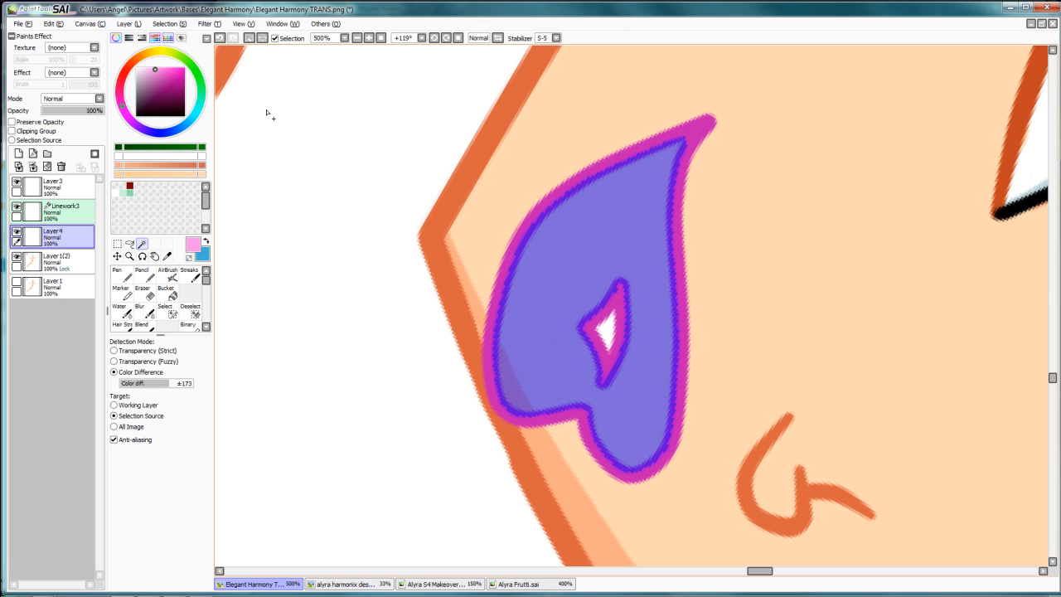
Fill the selected lip area on Layer4 with the sampled light pink and clear the selection.
{"action": "left_click", "coordinate": [122, 276]}
{"action": "key", "text": "ctrl+f"}
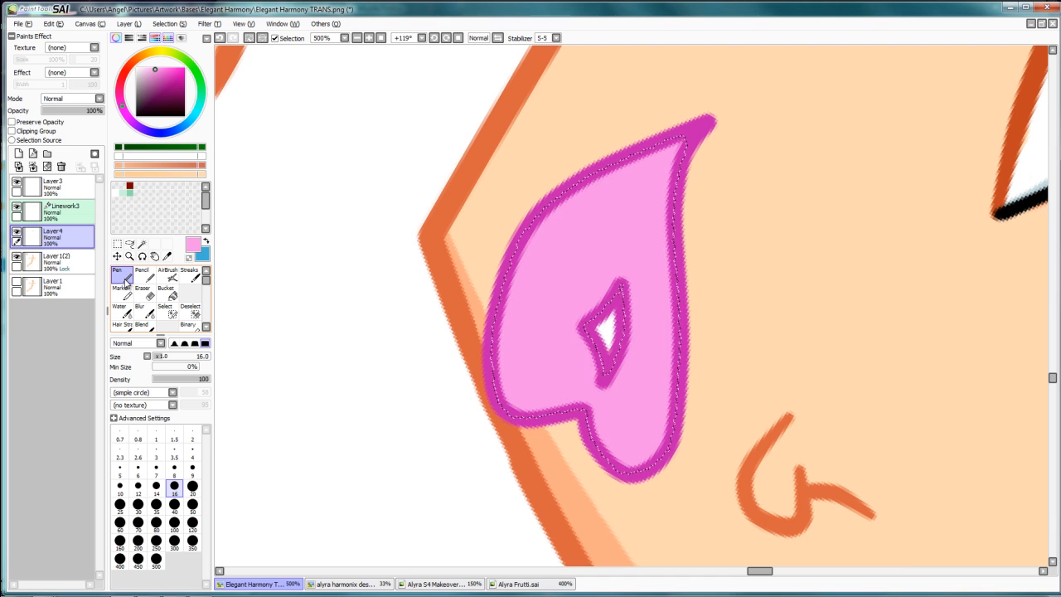
{"action": "right_click", "coordinate": [685, 325], "text": "alt"}
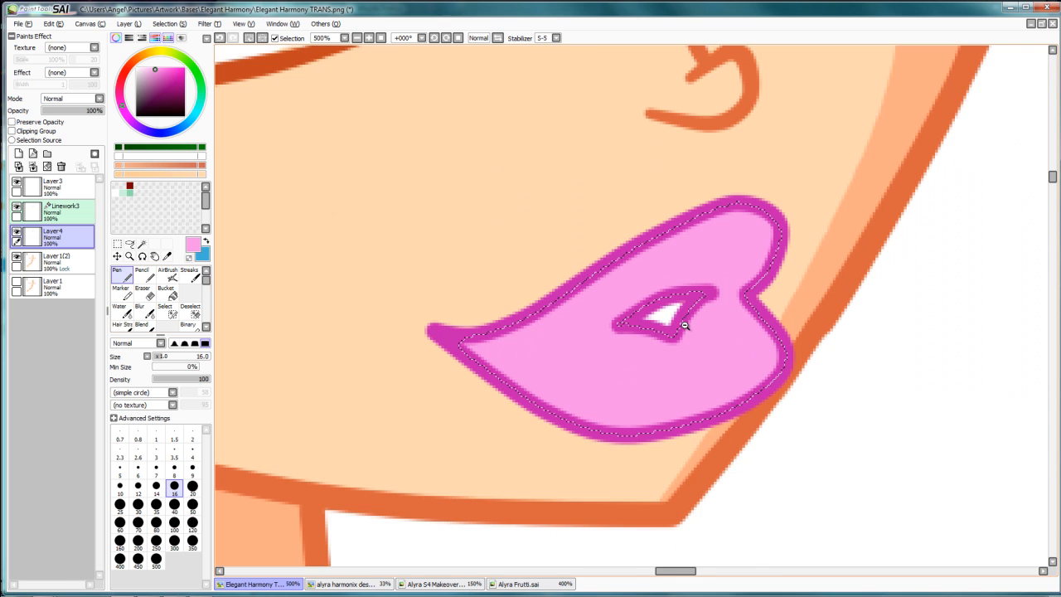
{"action": "left_click", "coordinate": [685, 325], "text": "ctrl+alt"}
{"action": "left_click", "coordinate": [685, 325], "text": "ctrl+alt"}
{"action": "left_click", "coordinate": [685, 325], "text": "ctrl+alt"}
{"action": "left_click_drag", "start_coordinate": [685, 299], "coordinate": [634, 293]}
{"action": "left_click", "coordinate": [644, 296], "text": "ctrl"}
{"action": "left_click", "coordinate": [643, 296], "text": "ctrl"}
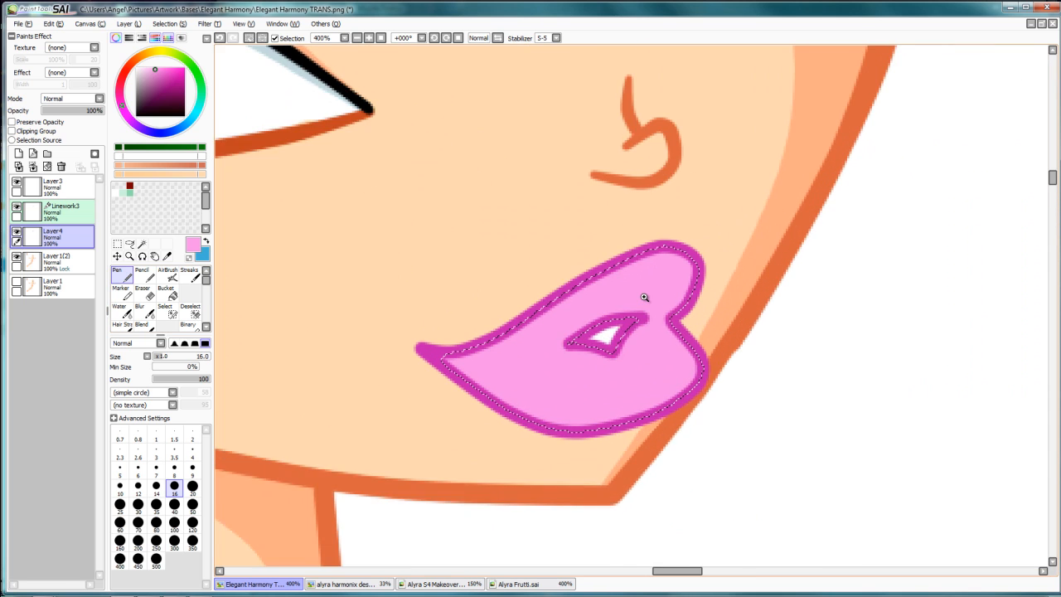
{"action": "left_click", "coordinate": [643, 296], "text": "ctrl"}
{"action": "key", "text": "ctrl+d"}
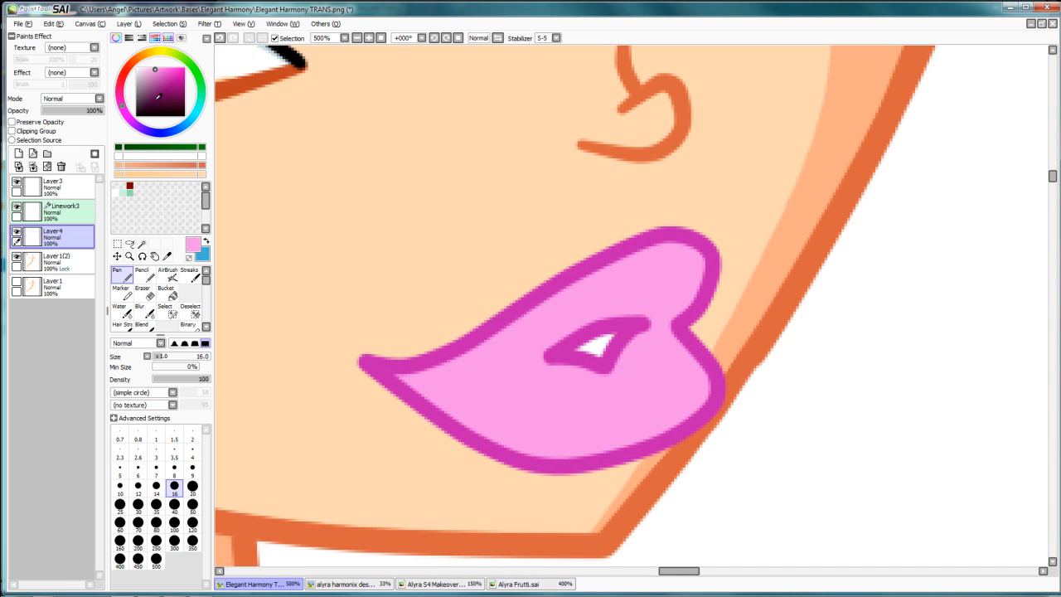
Paint a white highlight on the lower lip, a thin curved stroke followed by a small dot, using a size 10 Pen.
{"action": "left_click_drag", "start_coordinate": [158, 97], "coordinate": [137, 67]}
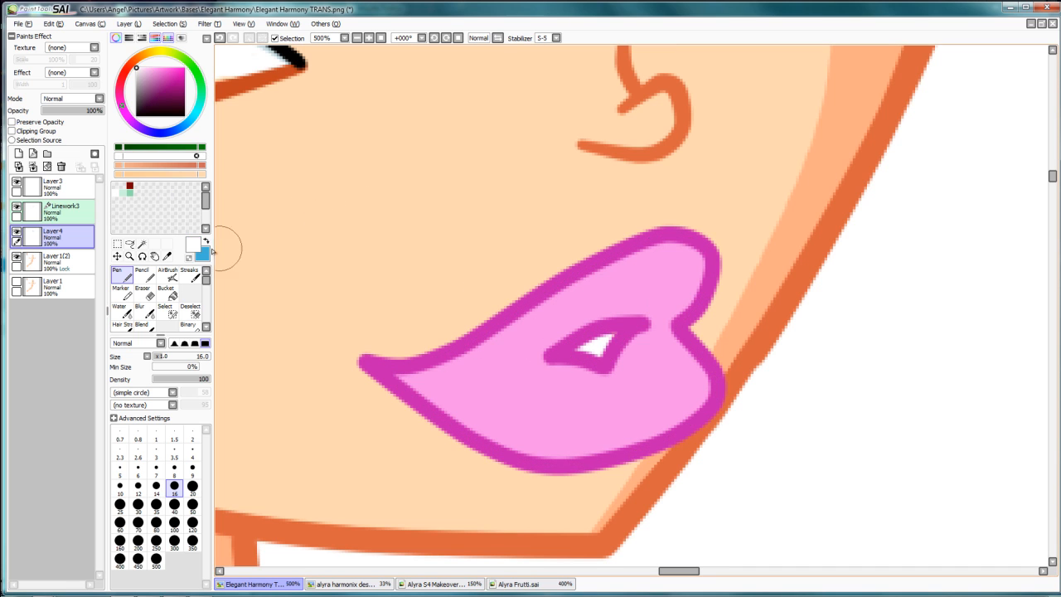
{"action": "left_click_drag", "start_coordinate": [330, 351], "coordinate": [332, 236]}
{"action": "left_click_drag", "start_coordinate": [517, 215], "coordinate": [673, 229]}
{"action": "left_click", "coordinate": [631, 232], "text": "ctrl"}
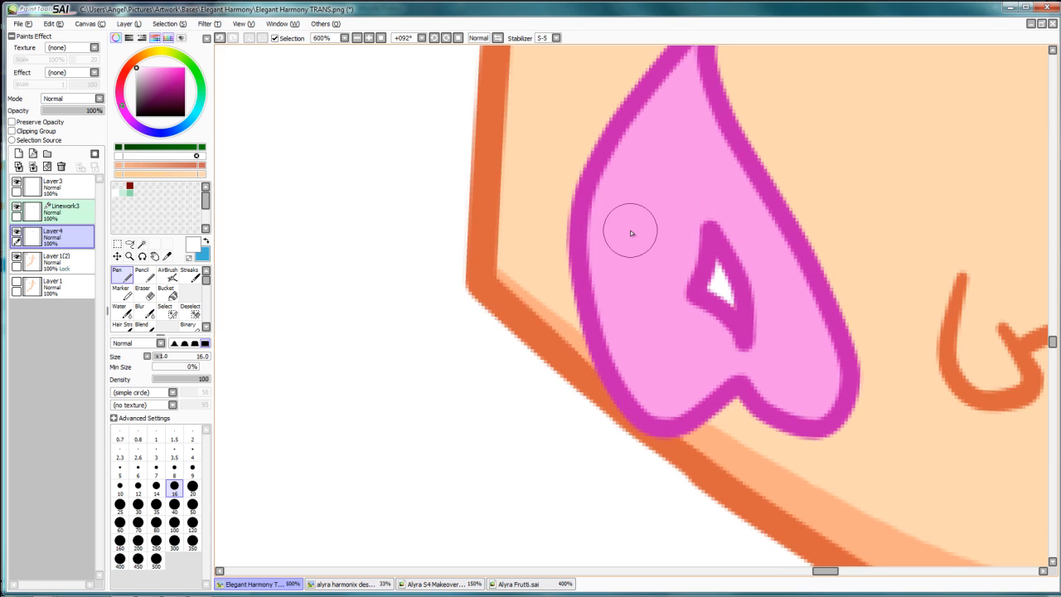
{"action": "key", "text": "bracketleft"}
{"action": "key", "text": "bracketleft"}
{"action": "key", "text": "bracketleft"}
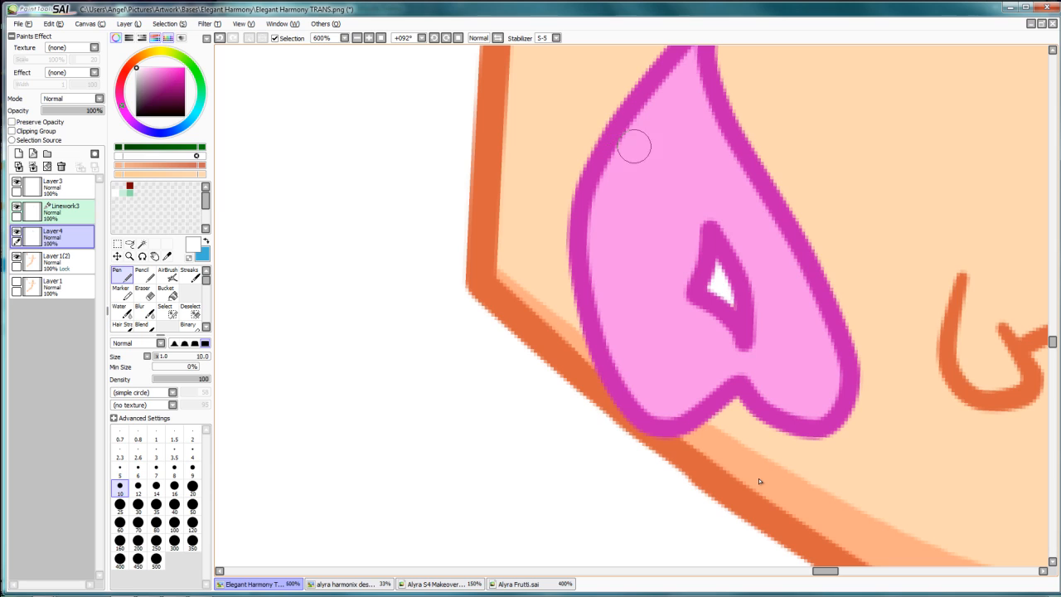
{"action": "mouse_move", "coordinate": [638, 143]}
{"action": "left_mouse_down"}
{"action": "mouse_move", "coordinate": [612, 180]}
{"action": "mouse_move", "coordinate": [602, 241]}
{"action": "left_mouse_up"}
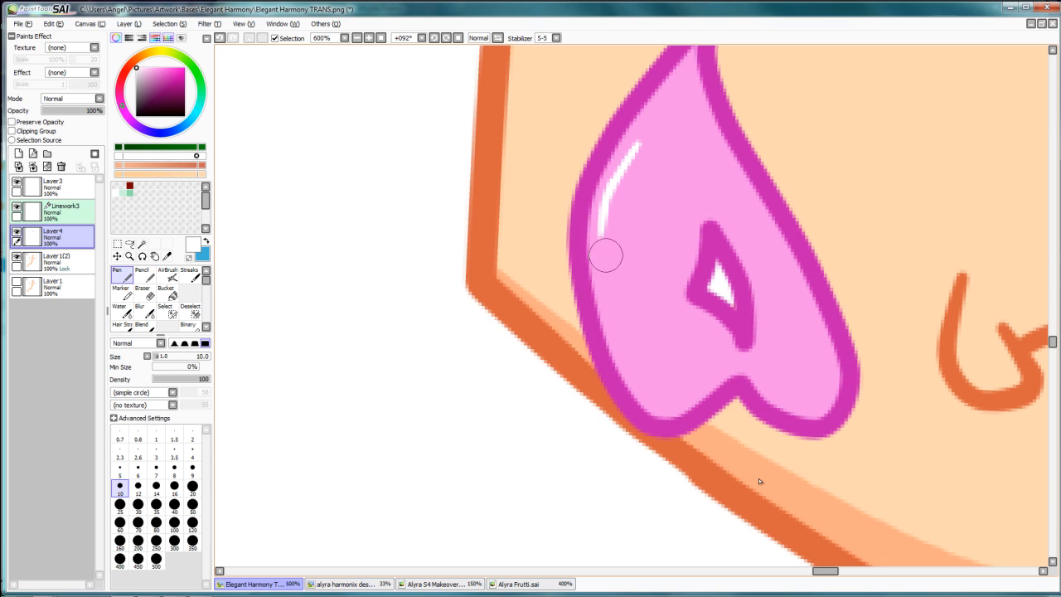
{"action": "left_click", "coordinate": [608, 263]}
{"action": "key", "text": "Home"}
{"action": "scroll", "coordinate": [652, 224], "scroll_direction": "down", "scroll_amount": 4}
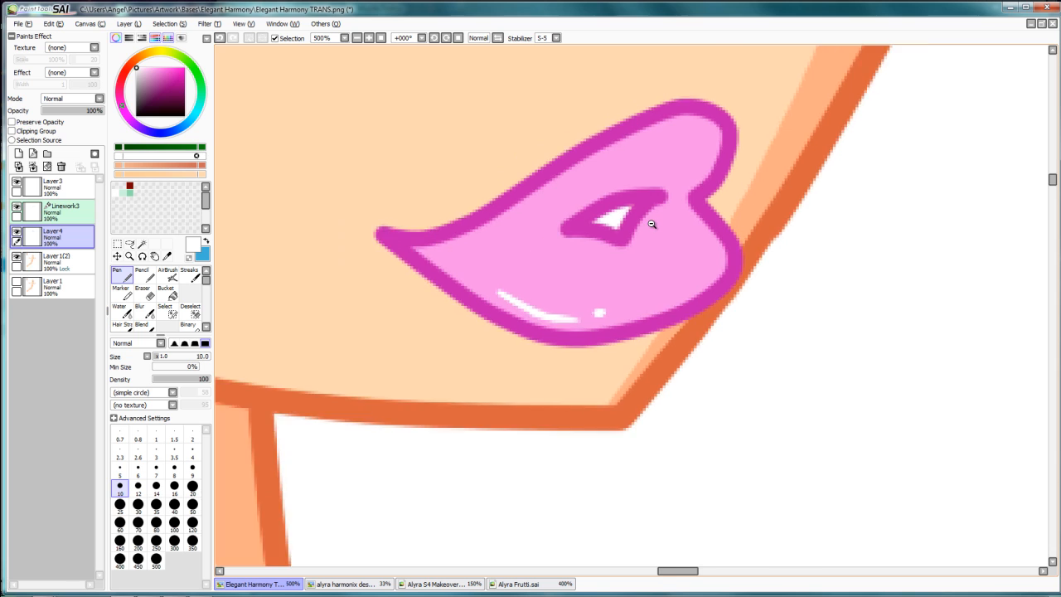
{"action": "scroll", "coordinate": [651, 224], "scroll_direction": "down", "scroll_amount": 3}
{"action": "scroll", "coordinate": [696, 277], "scroll_direction": "up", "scroll_amount": 1}
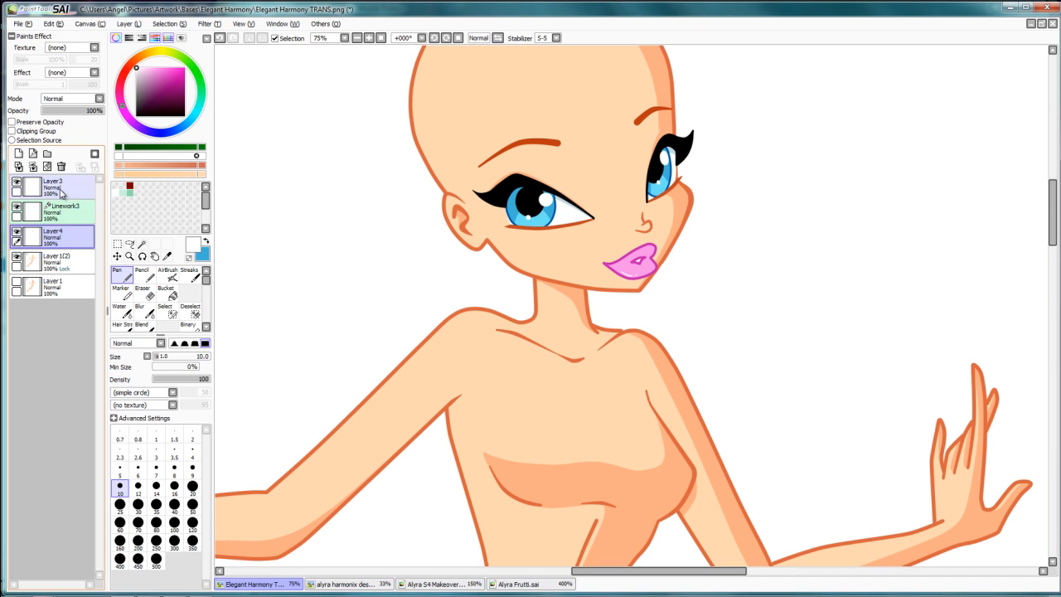
Merge Layer3, Linework3 and Layer4 down into Layer1(2).
{"action": "left_click", "coordinate": [62, 190]}
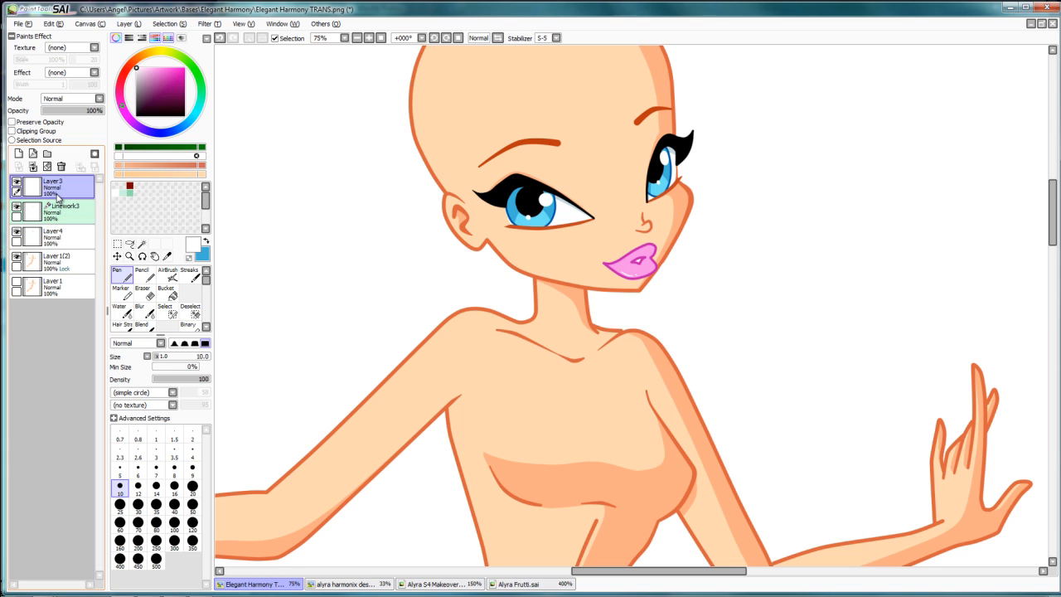
{"action": "key", "text": "ctrl+e"}
{"action": "key", "text": "ctrl+e"}
{"action": "key", "text": "ctrl+e"}
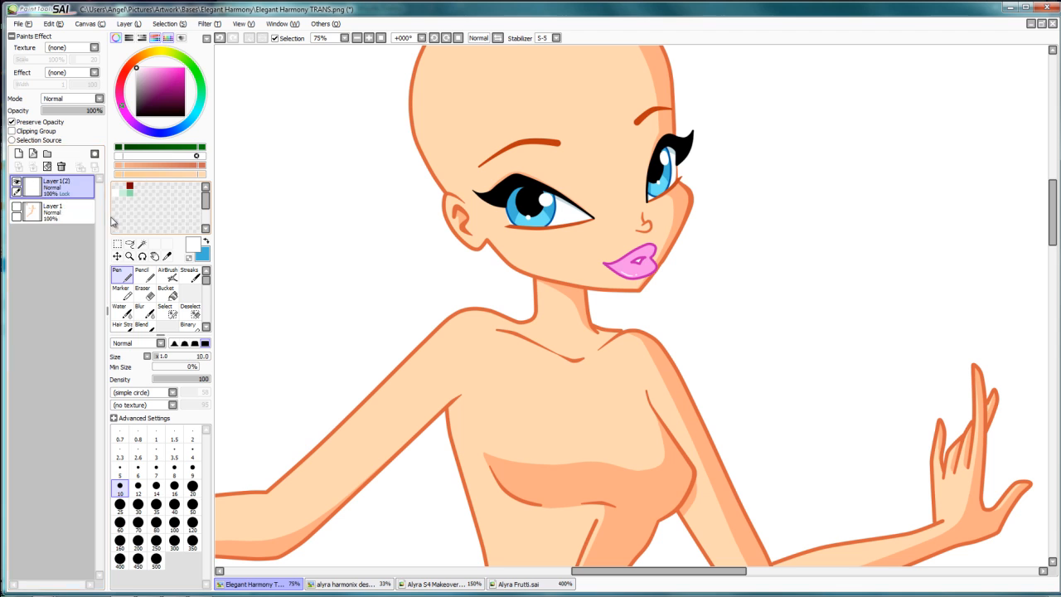
{"action": "scroll", "coordinate": [383, 219], "scroll_direction": "down", "scroll_amount": 2}
{"action": "scroll", "coordinate": [383, 218], "scroll_direction": "down", "scroll_amount": 2}
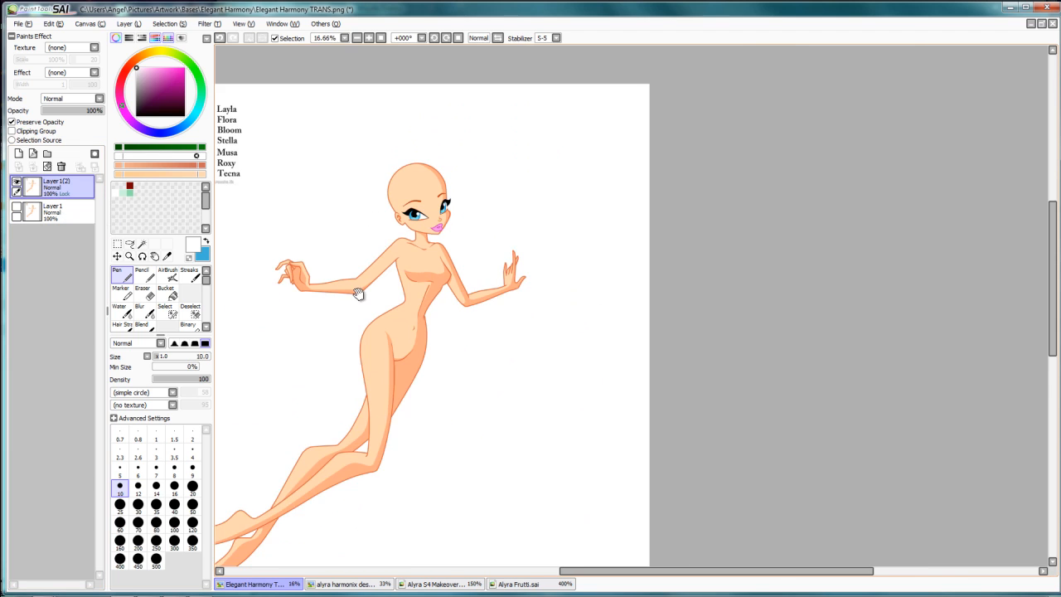
Show the original figure on Layer1, move it beside the recoloured one for comparison, and delete Layer1.
{"action": "left_click", "coordinate": [73, 217]}
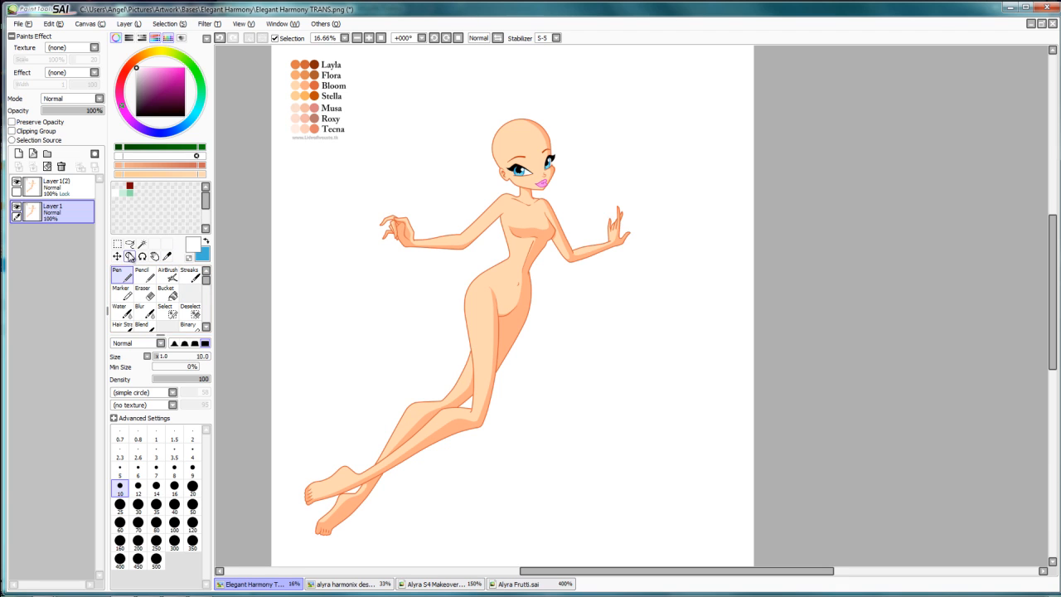
{"action": "left_click", "coordinate": [117, 256]}
{"action": "left_click_drag", "start_coordinate": [505, 222], "coordinate": [452, 219]}
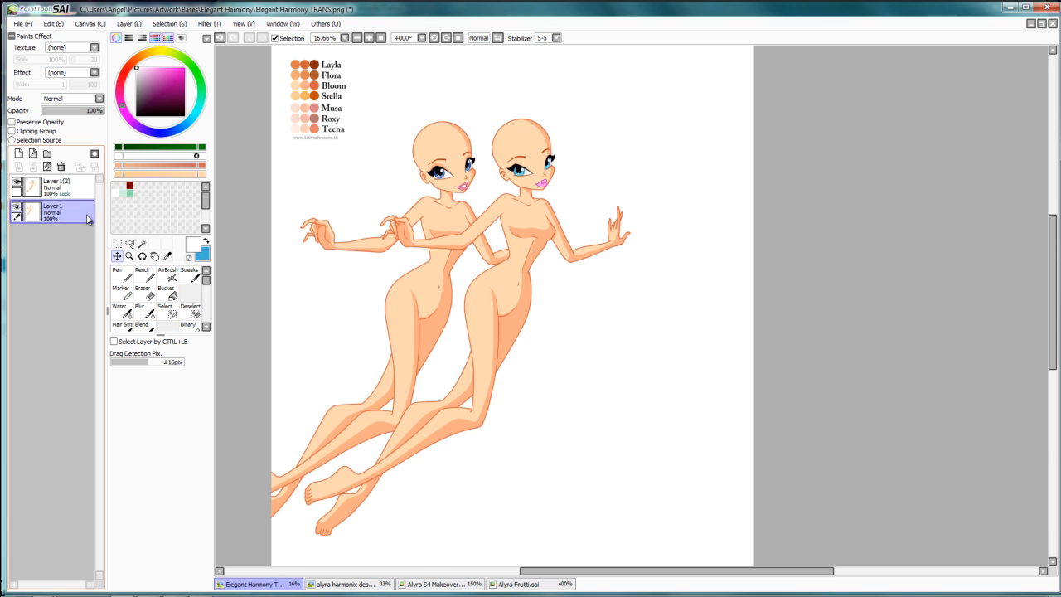
{"action": "left_click", "coordinate": [62, 167]}
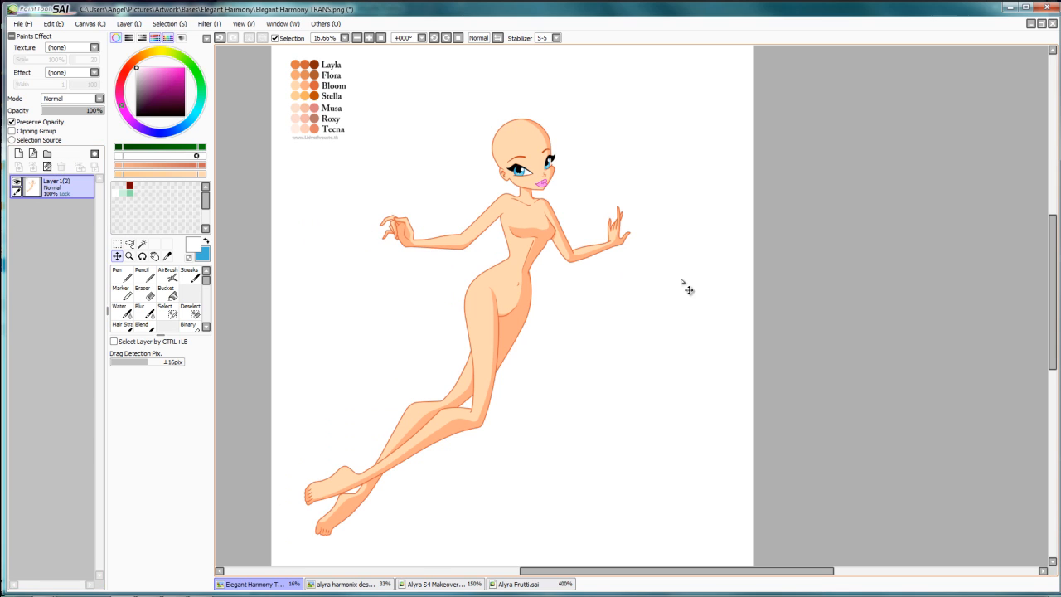
{"action": "left_click_drag", "start_coordinate": [439, 189], "coordinate": [425, 195]}
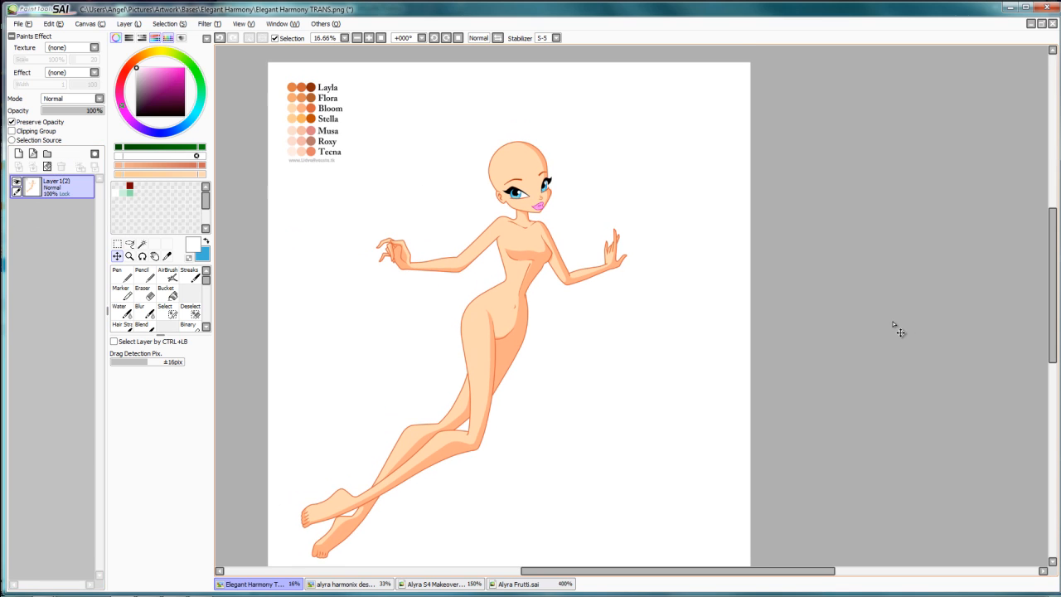